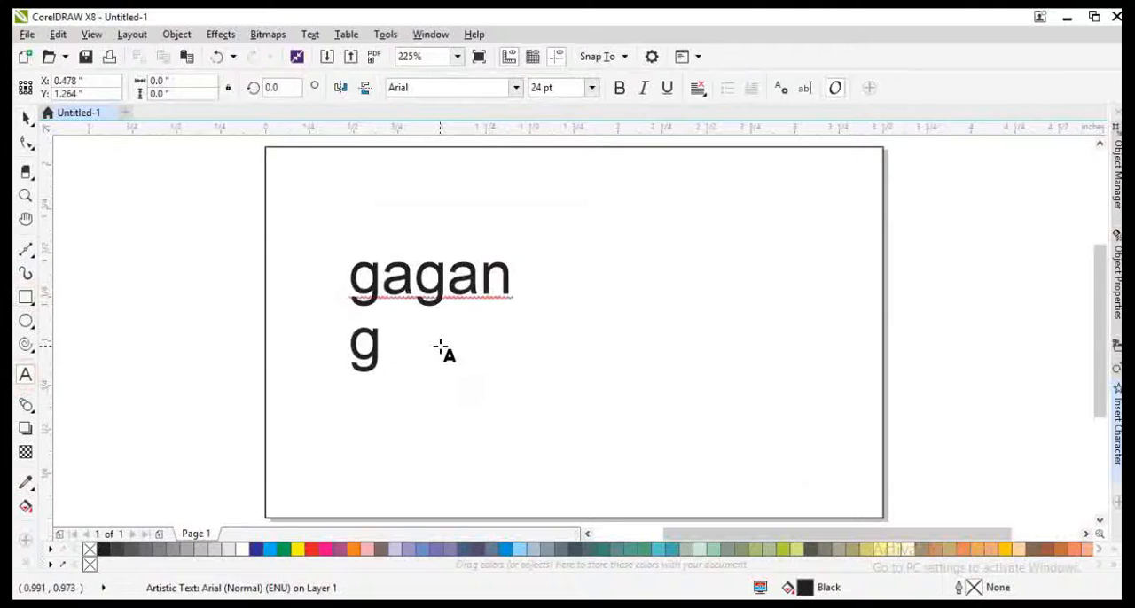
Step: Complete the second text line as "garments" and scale the text block down to about 15.3 pt
type("arments")
key("ctrl+space")
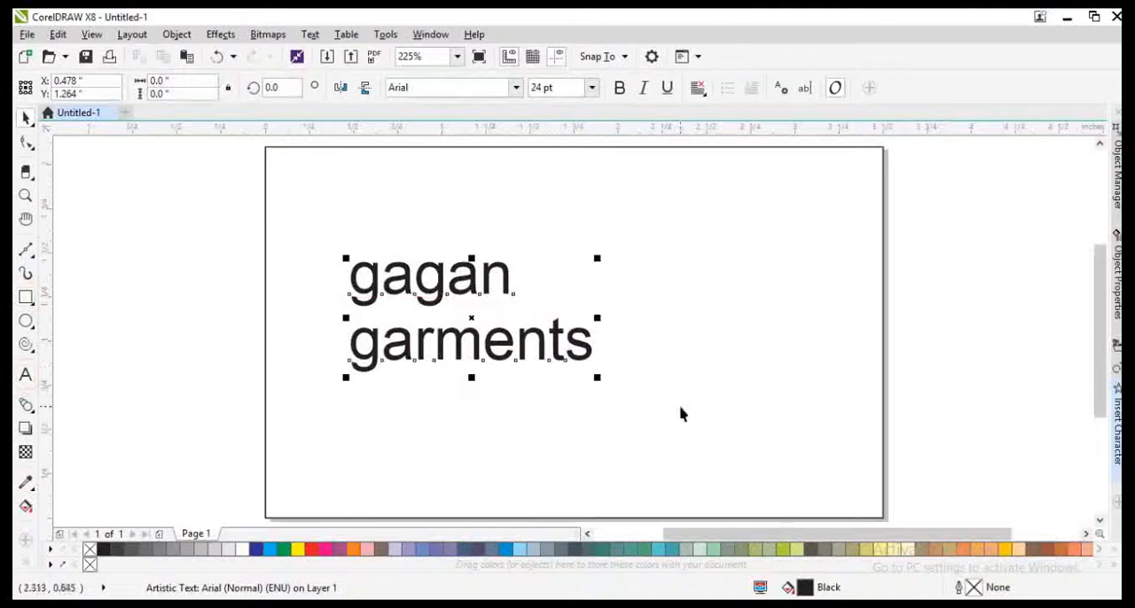
left_click_drag(547, 366, 454, 460)
Step: Place a duplicate of the "gagan garments" text above the first block and centre-align its two lines
left_click_drag(417, 312, 404, 338)
key("F8")
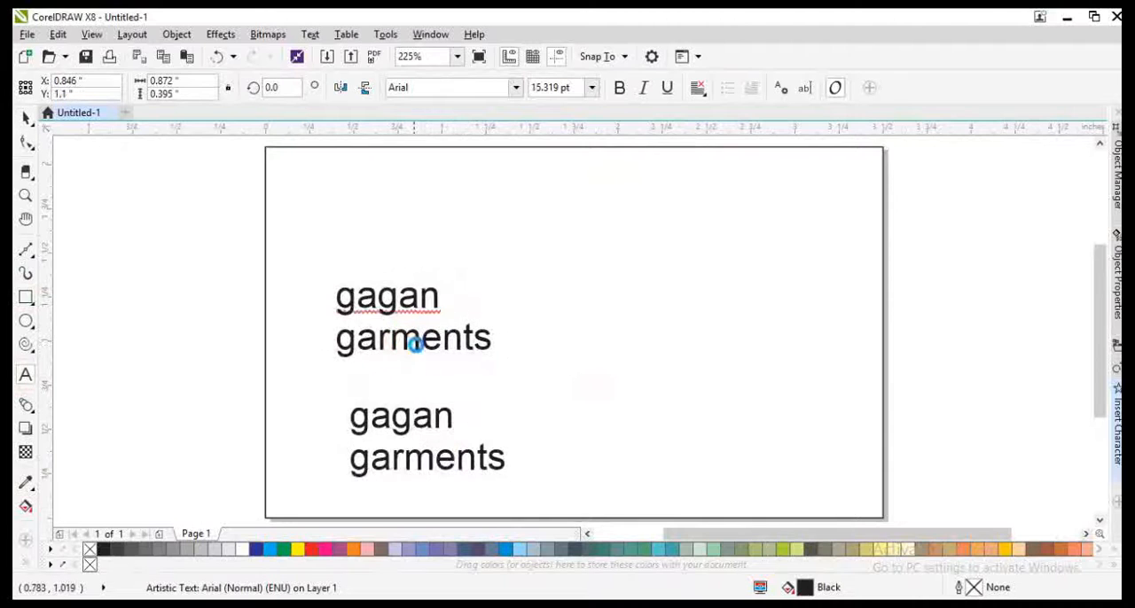
key("ctrl+e")
key("ctrl+space")
Step: Draw a rectangle about 1.67 × 0.97 in along the page's right edge and round its left corners about 0.24 in above and 0.11 in below
left_click(697, 254)
mouse_move(586, 210)
left_mouse_down()
mouse_move(810, 329)
mouse_move(887, 386)
left_mouse_up()
key("F10")
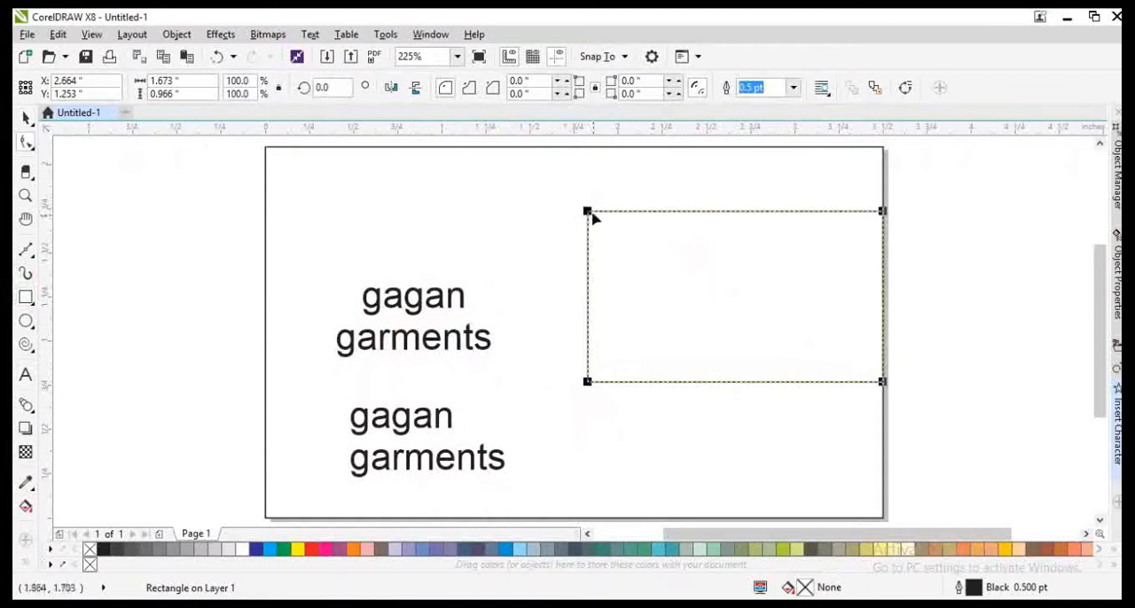
left_click_drag(586, 210, 613, 256)
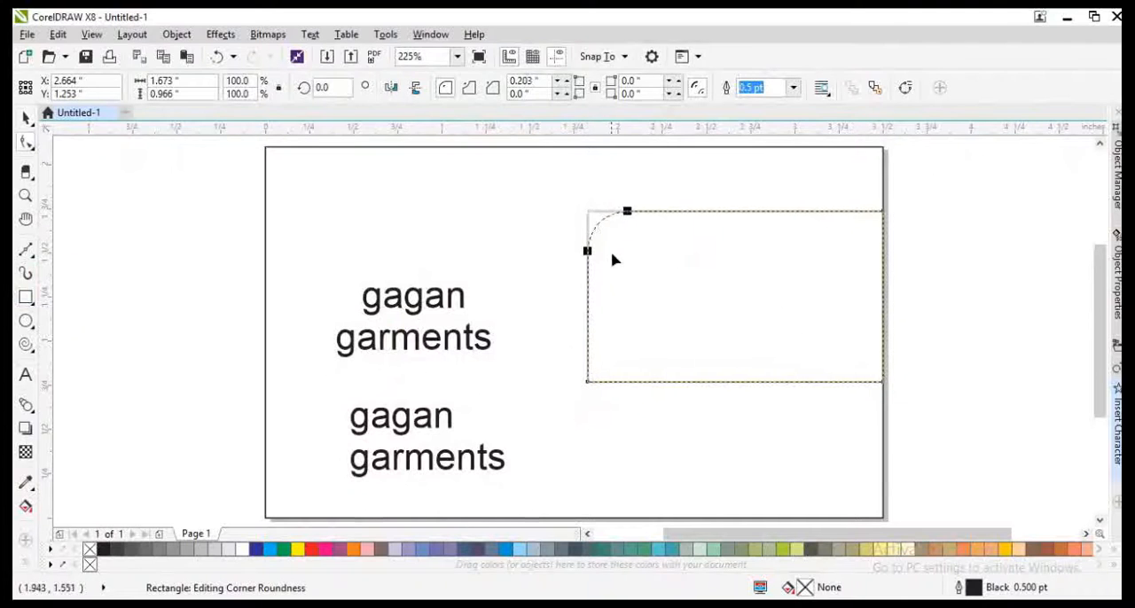
left_click(592, 386)
left_click(590, 384)
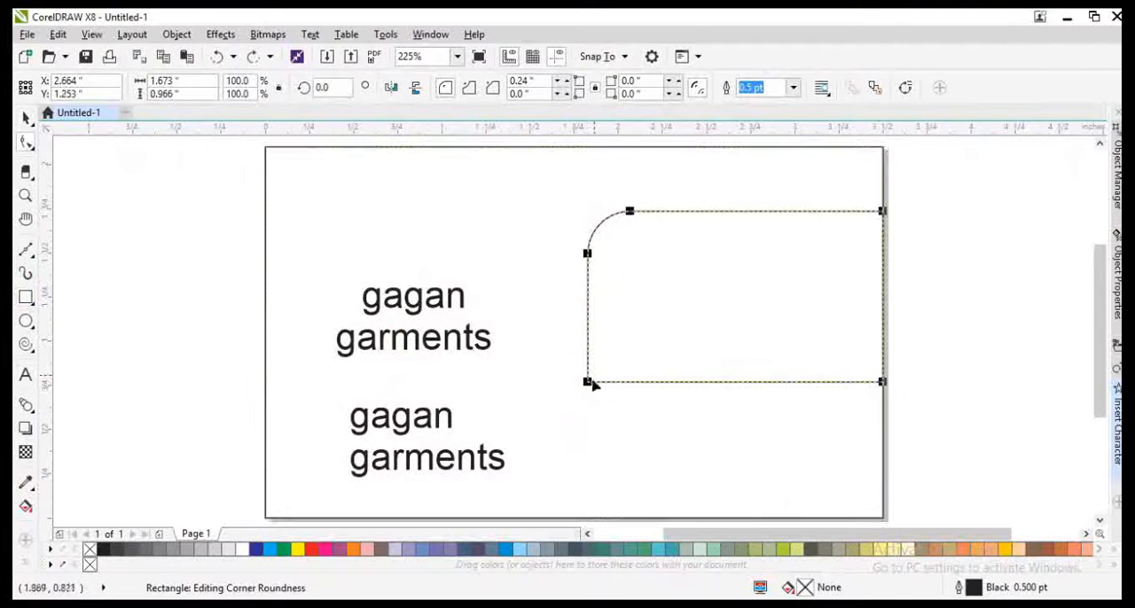
left_click_drag(608, 396, 609, 395)
key("space")
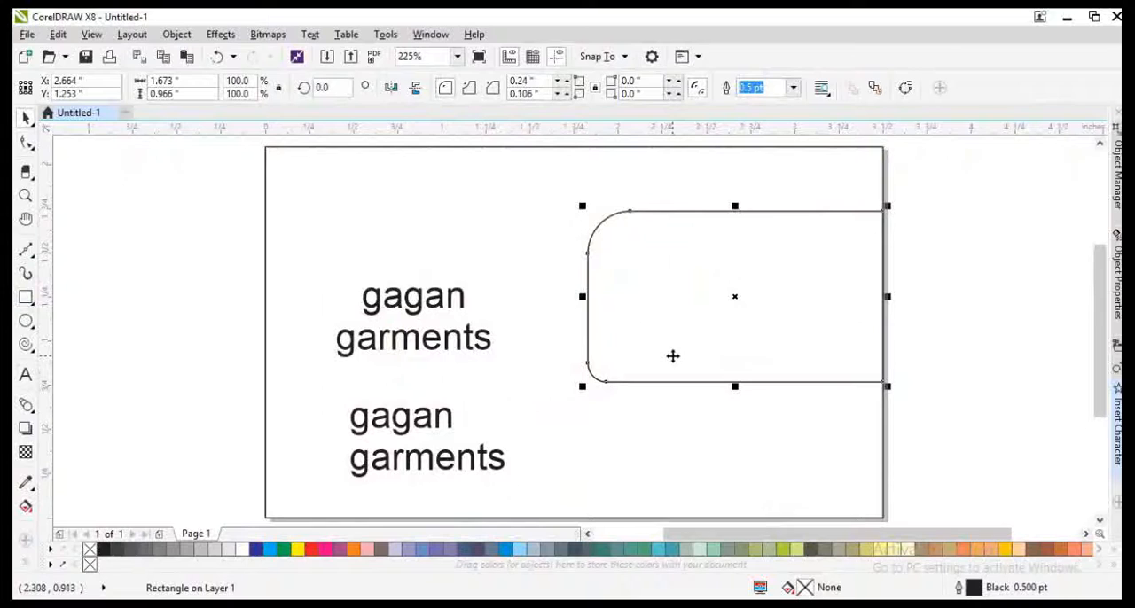
Step: Skew the rounded rectangle's upper edge slightly rightward and crop it to the page frame with Intersect, deleting the overhanging original
left_click(648, 286)
left_click_drag(737, 206, 751, 206)
left_click(851, 193)
left_click(894, 229, "shift")
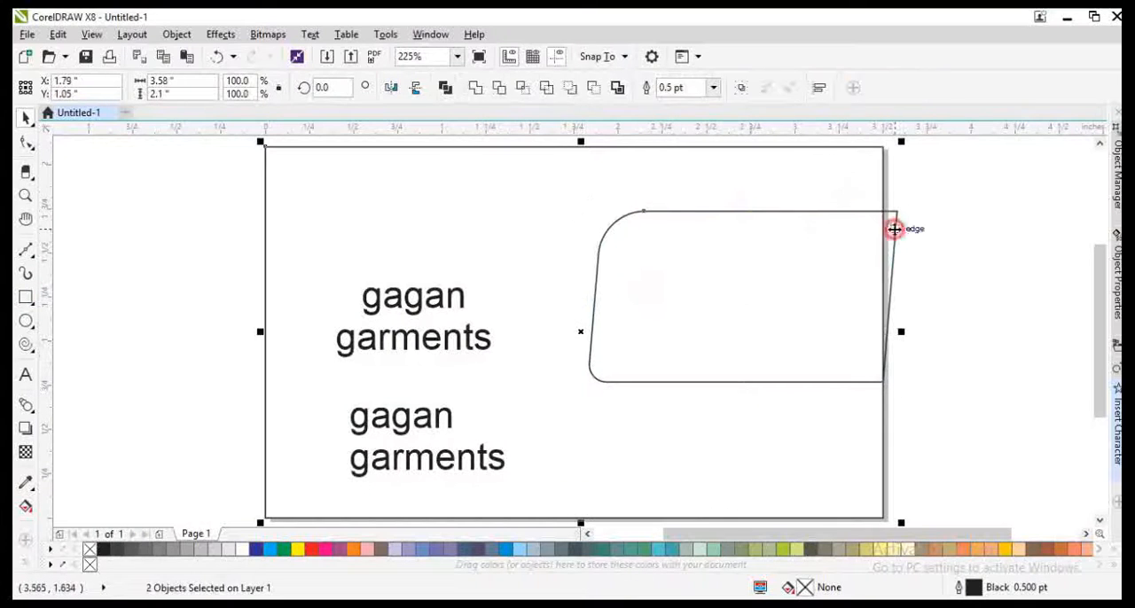
left_click(522, 89)
left_click(943, 291)
left_click(893, 226)
key("Delete")
Step: Duplicate the cropped shape onto the left half of the card and mirror the copy vertically and horizontally
left_click(810, 187)
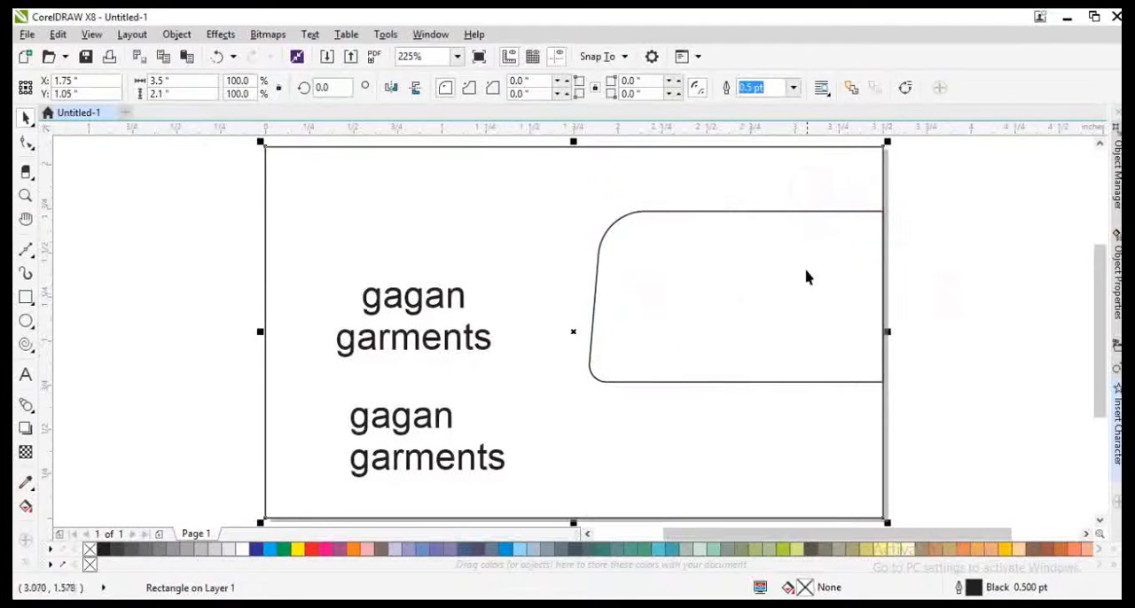
left_click_drag(810, 314, 478, 314)
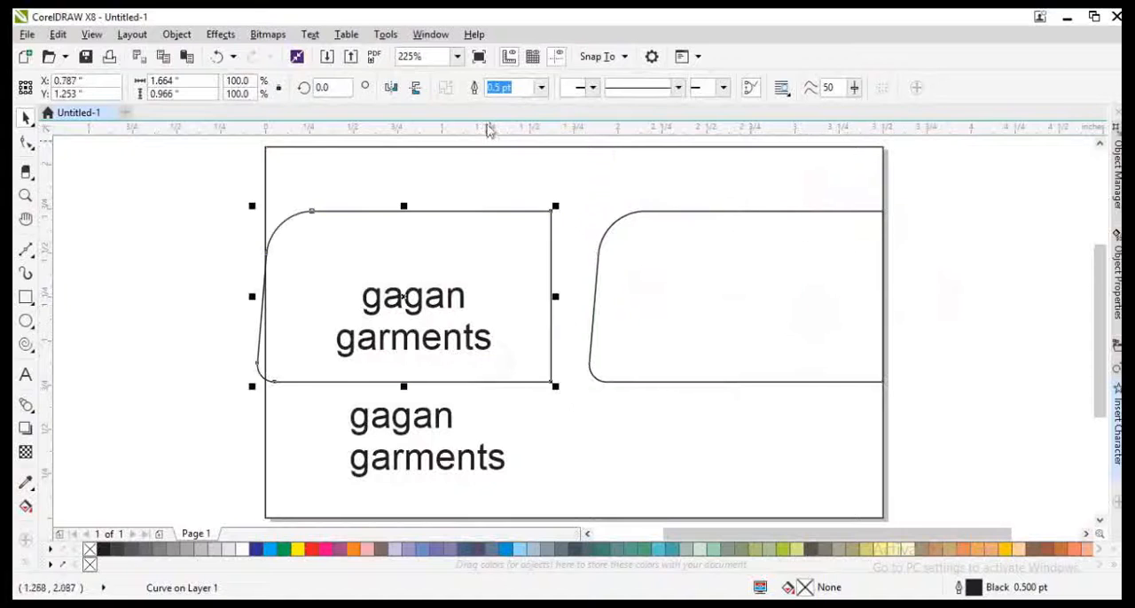
left_click(415, 87)
left_click(391, 87)
Step: Align the mirrored copy to the page frame's top-left corner and enlarge it to about 2.19 × 1.27 in
left_click(442, 199, "shift")
key("t")
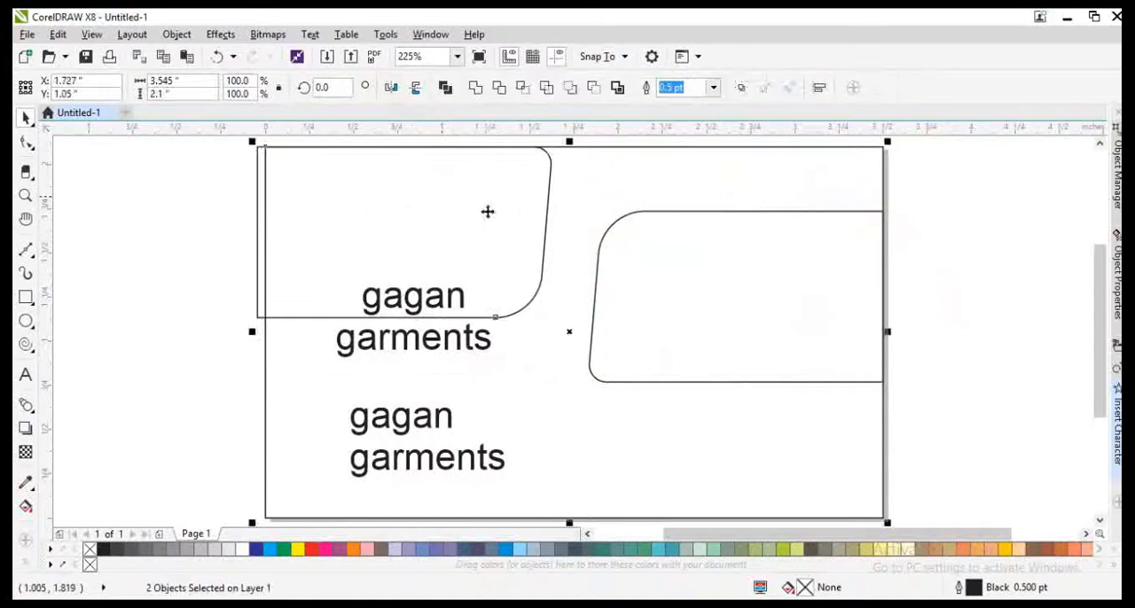
key("l")
left_click(215, 246)
left_click(397, 245)
left_click_drag(563, 321, 659, 424)
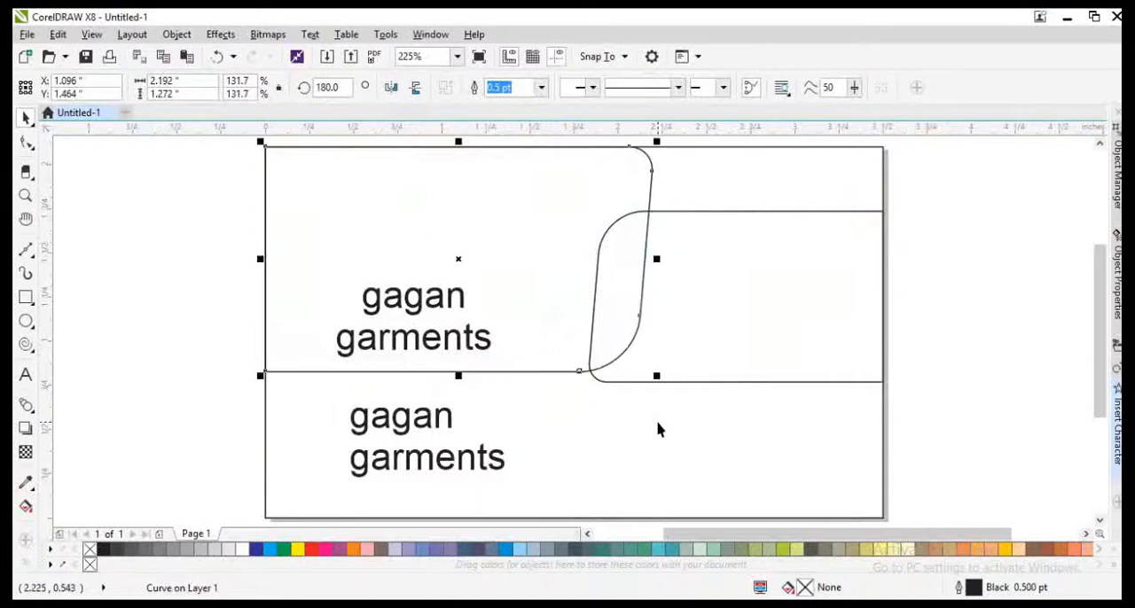
Step: Move the right-hand rounded shape down slightly to a centre Y position of about 1.14 in
left_click_drag(683, 372, 686, 392)
left_click(540, 295)
left_click(698, 331)
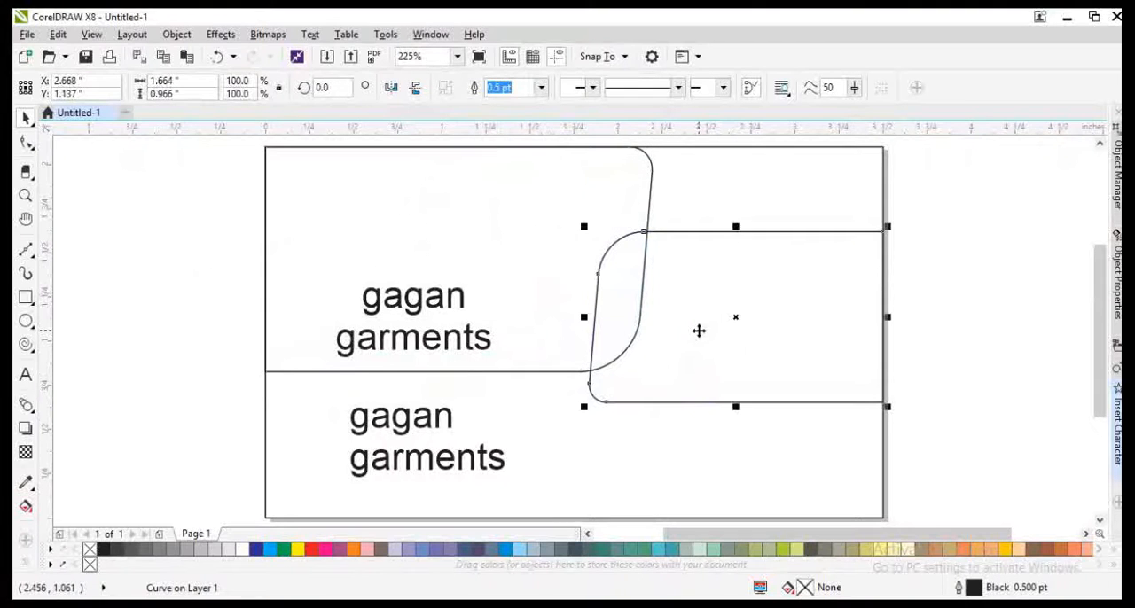
left_click_drag(462, 338, 461, 324)
key("ctrl+z")
left_click(465, 336)
left_click_drag(528, 342, 536, 330)
key("ctrl+z")
Step: Apply a fountain fill to the large top-left shape, running diagonally downward from dark blue to bright cyan-blue
left_click(271, 549)
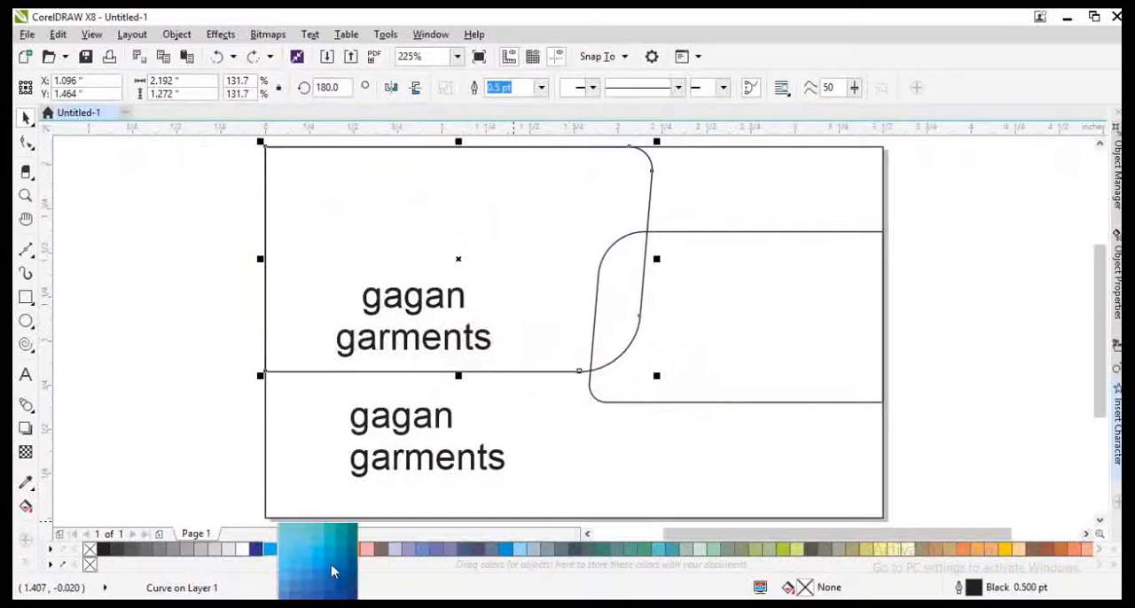
left_click(350, 575)
key("g")
left_click_drag(381, 217, 454, 404)
left_click(270, 549)
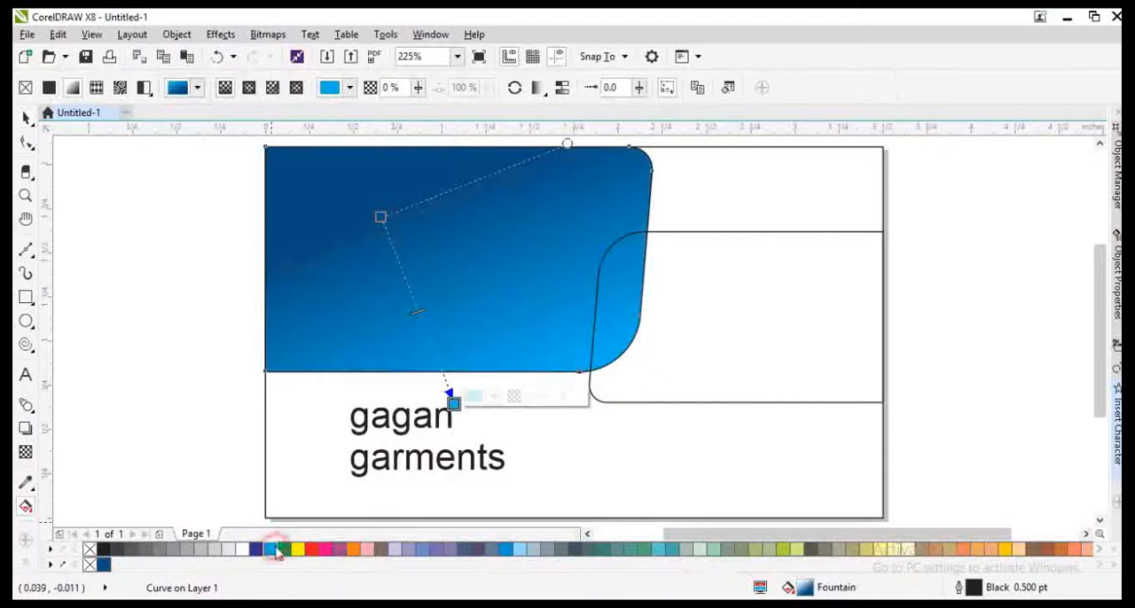
Step: Remove the blue shape's outline and send it behind the text
key("space")
right_click(92, 562)
key("shift+Page_Down")
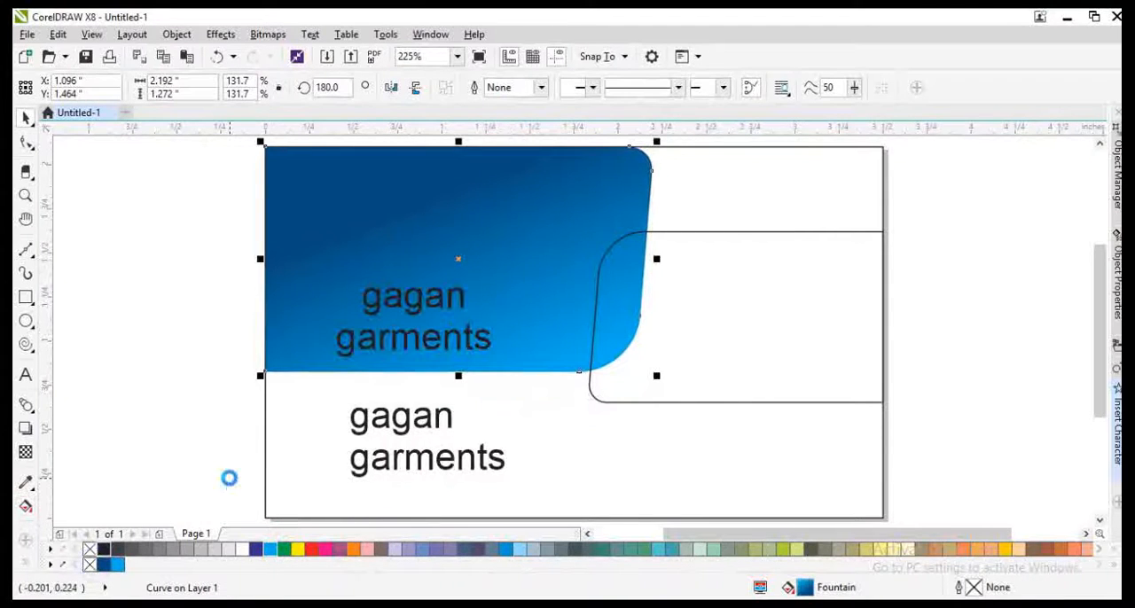
left_click(670, 354)
Step: Switch to the Chrome browser and search Google Images for "garment model"
key("alt+Tab")
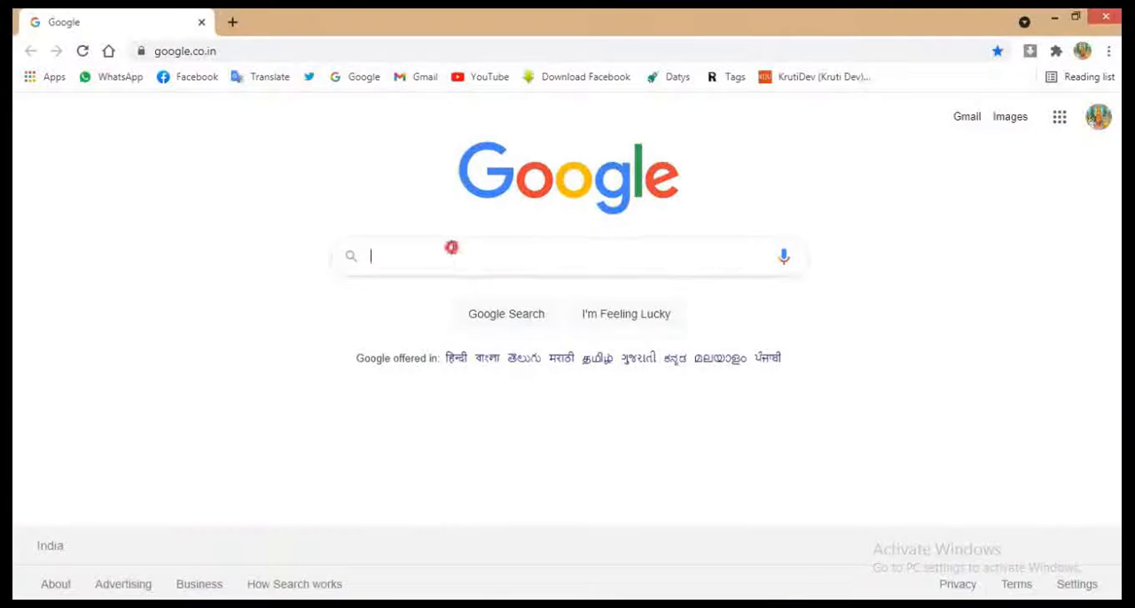
left_click(452, 247)
type("ga")
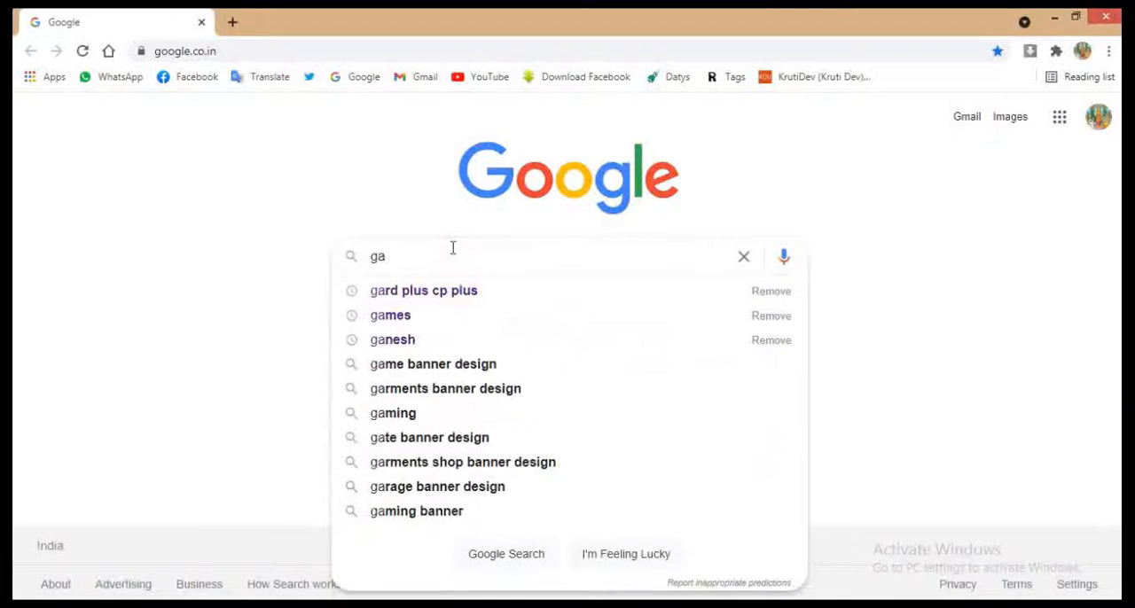
type("rment b")
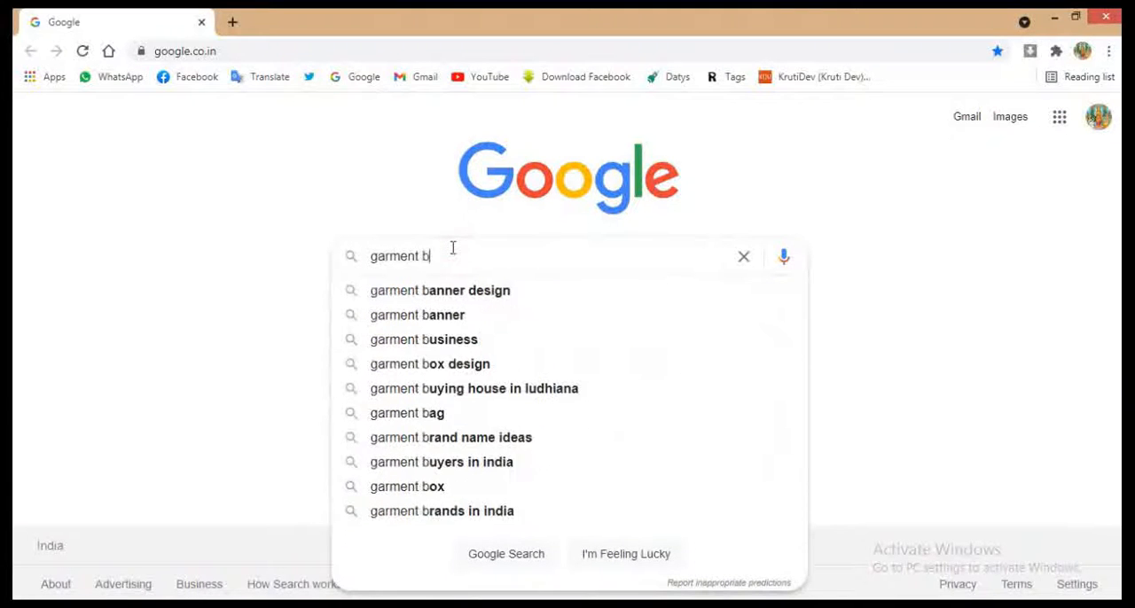
key("BackSpace")
type("model")
key("Return")
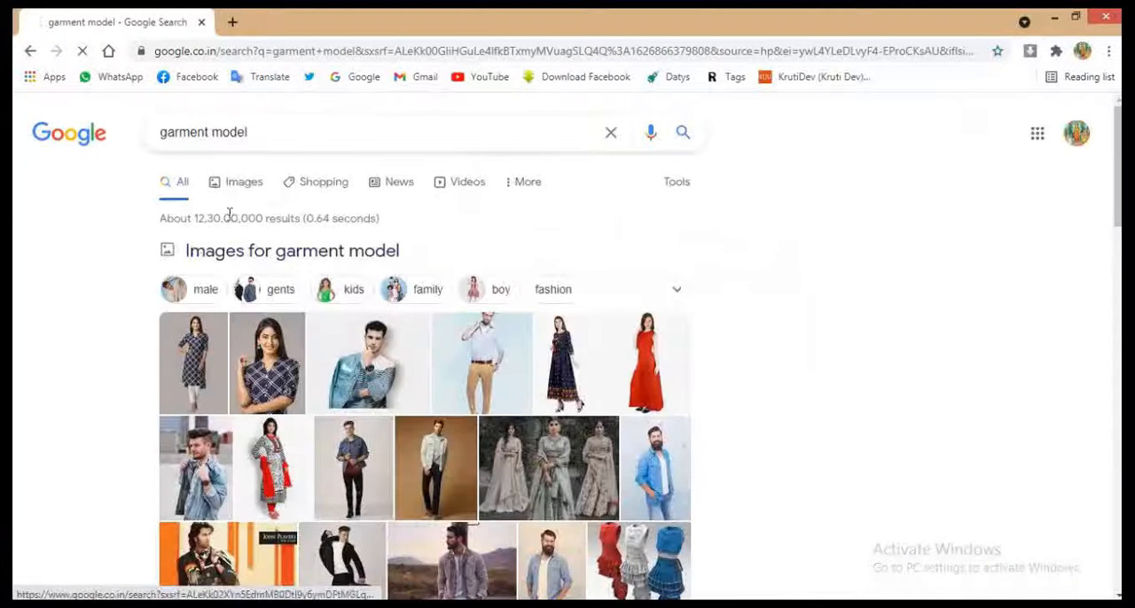
left_click(235, 182)
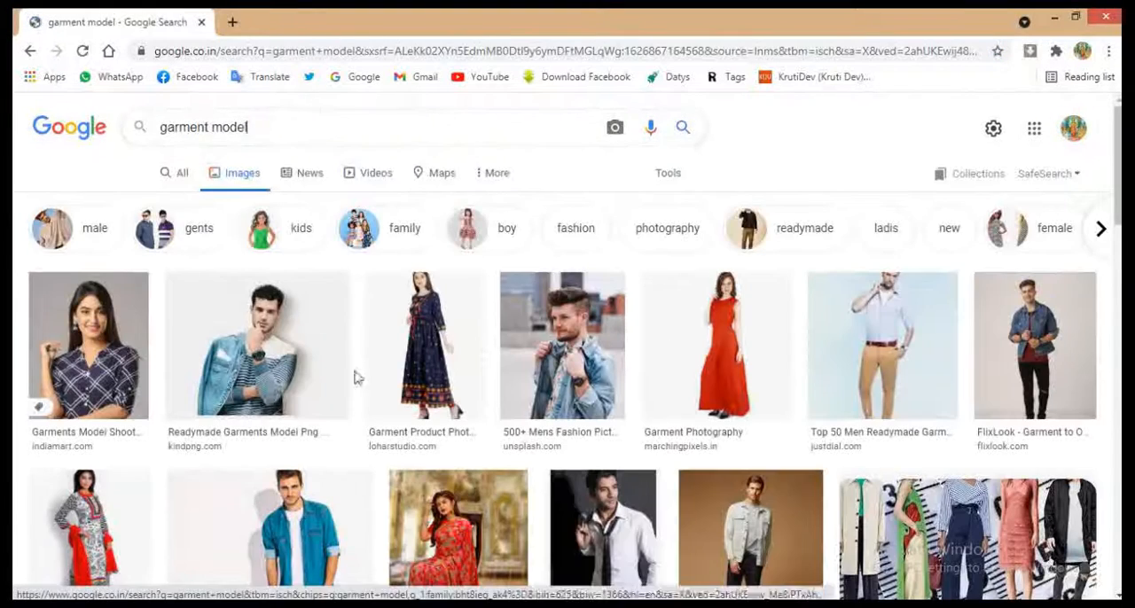
Step: Browse the garment model image results for a suitable fashion photo for the card
scroll(355, 375, "down", 4)
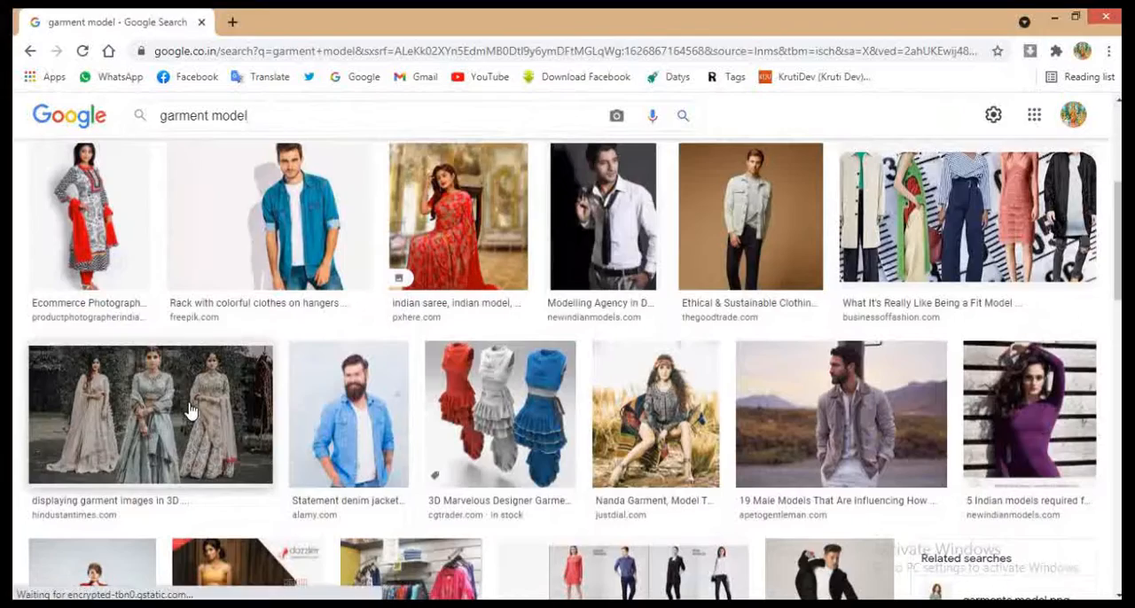
scroll(362, 463, "down", 2)
scroll(397, 406, "down", 3)
scroll(399, 406, "down", 7)
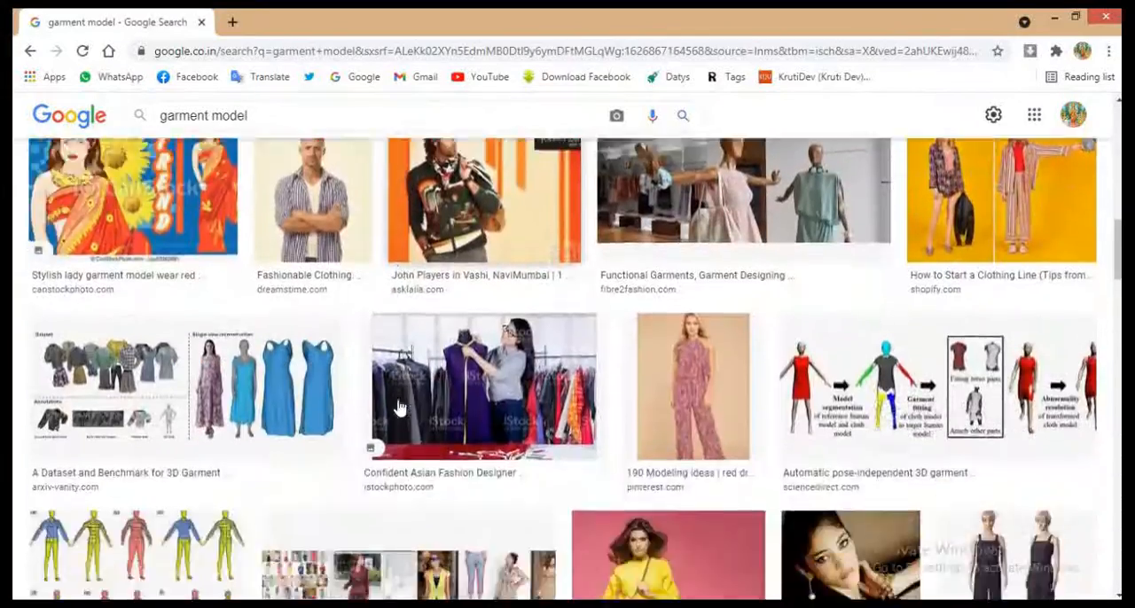
scroll(403, 409, "down", 4)
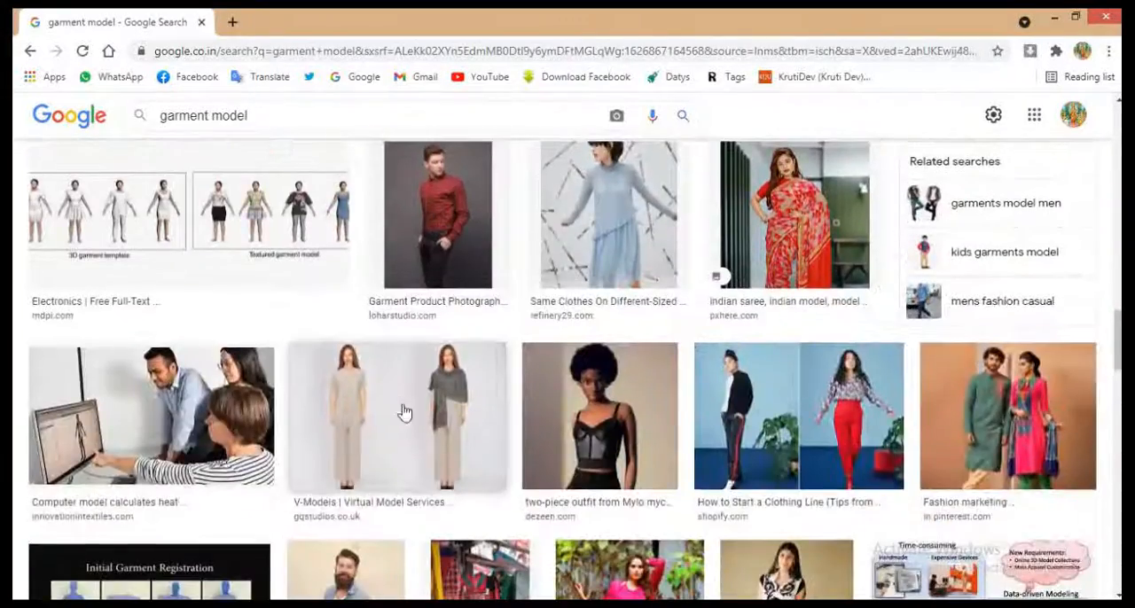
scroll(444, 434, "down", 3)
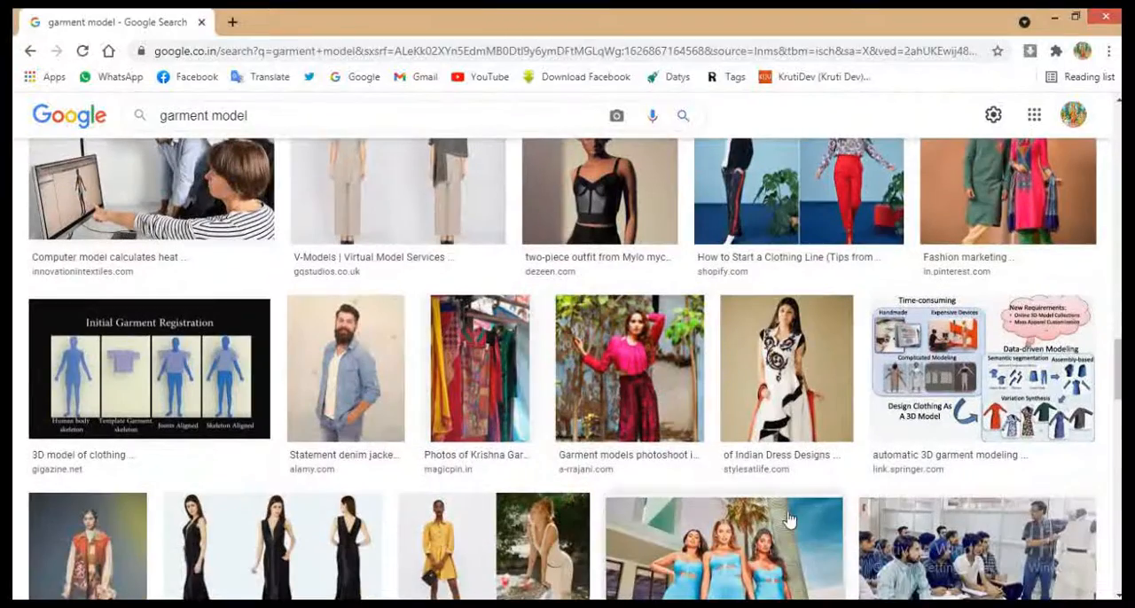
left_click(727, 516)
scroll(922, 358, "down", 5)
left_click(1056, 178)
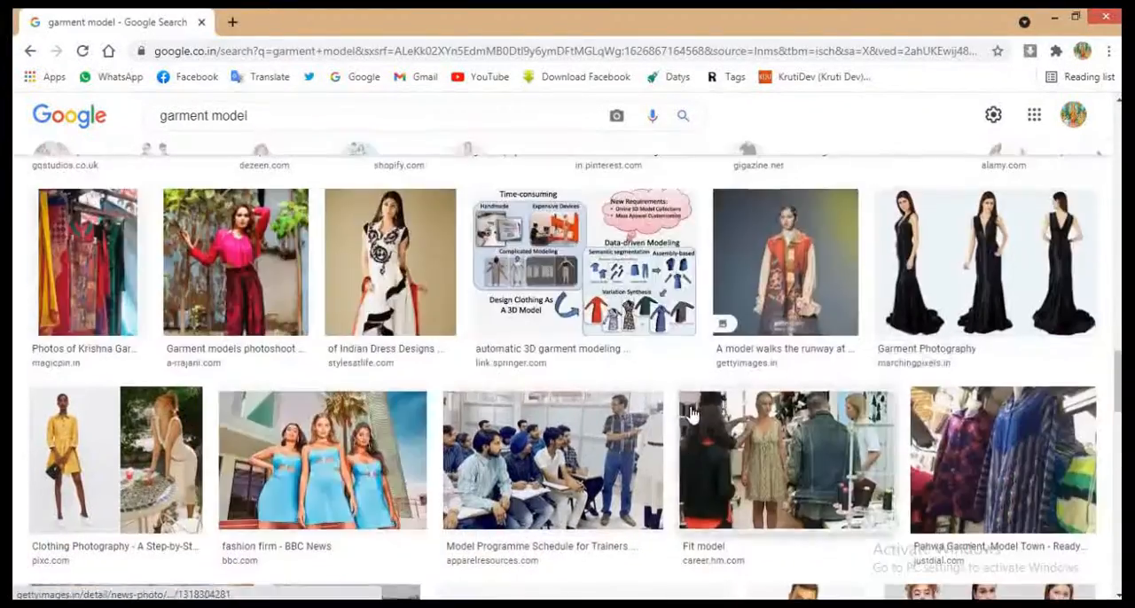
scroll(692, 415, "down", 10)
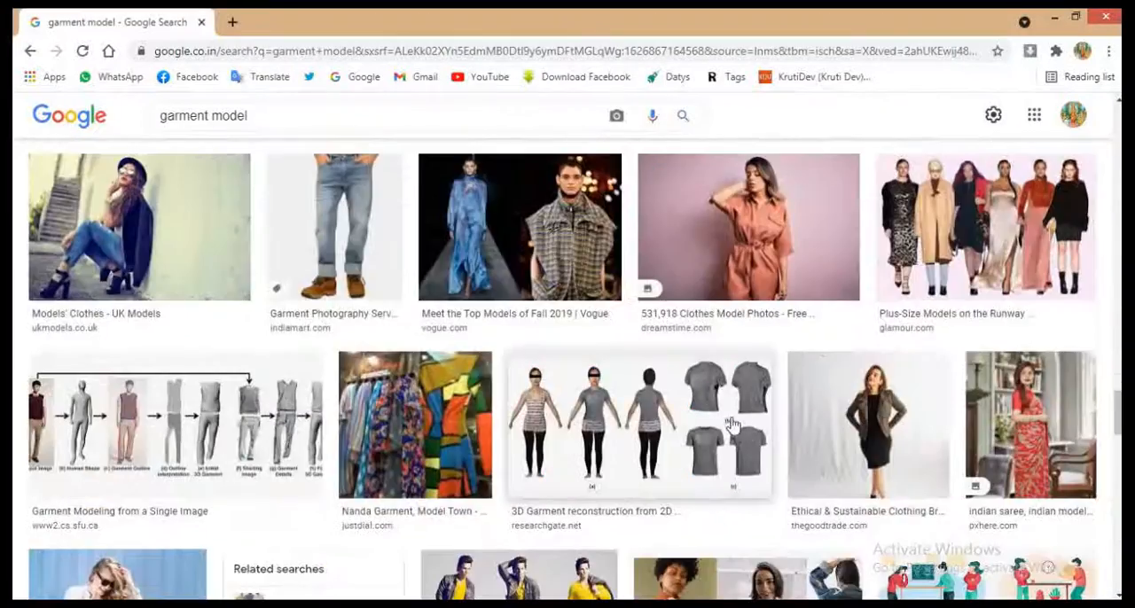
scroll(728, 426, "up", 10)
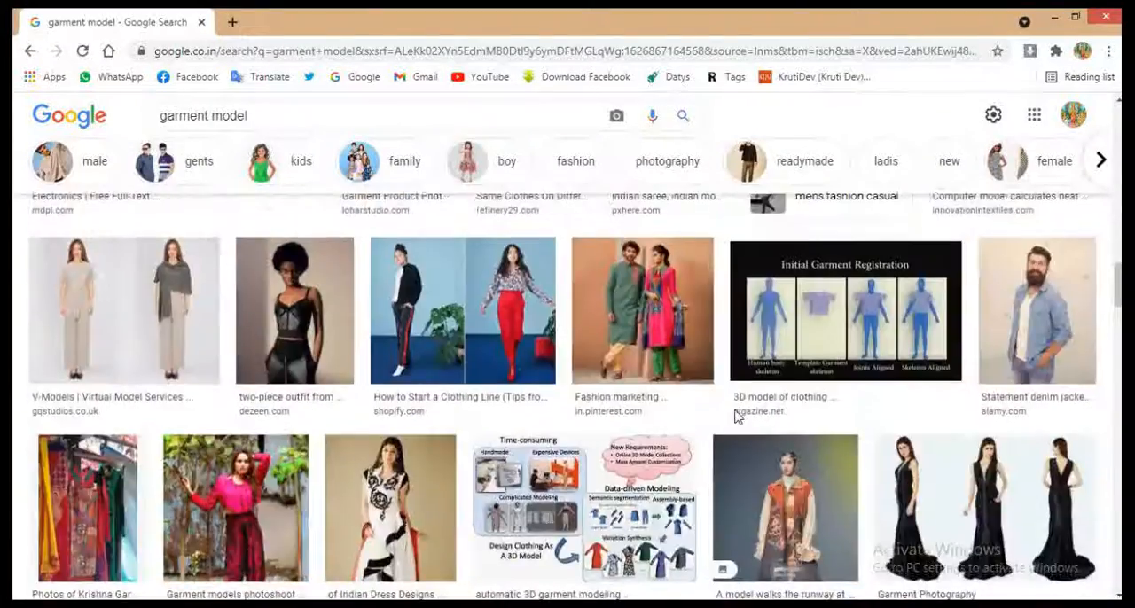
scroll(736, 417, "up", 10)
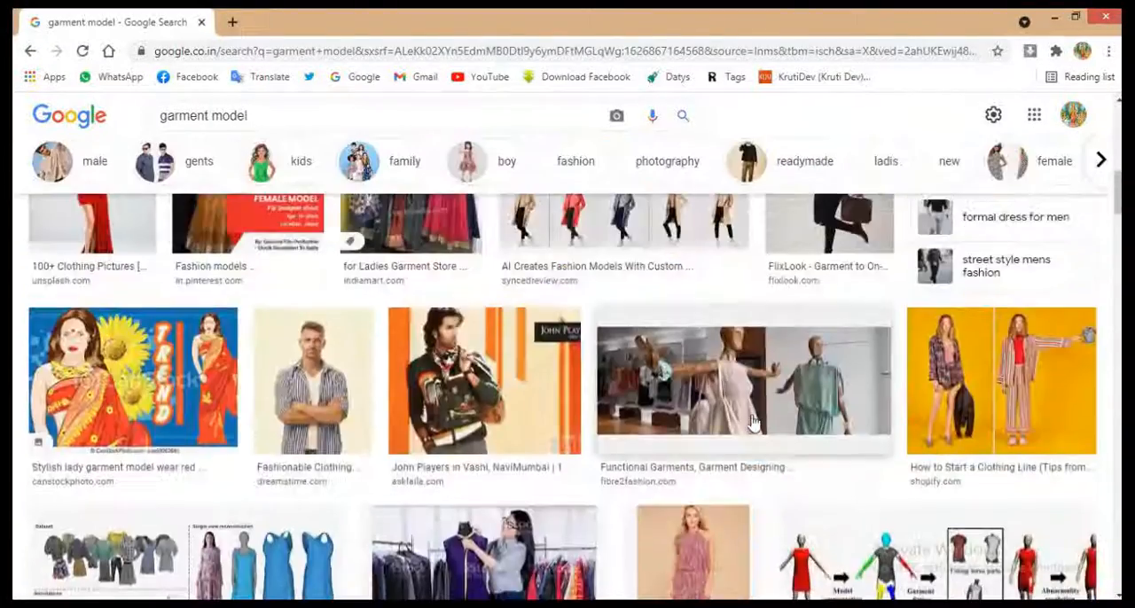
scroll(752, 423, "up", 5)
Step: Open the apetogentleman.com photo of the bearded man in a jacket, check its related images, and copy the photo
left_click(760, 435)
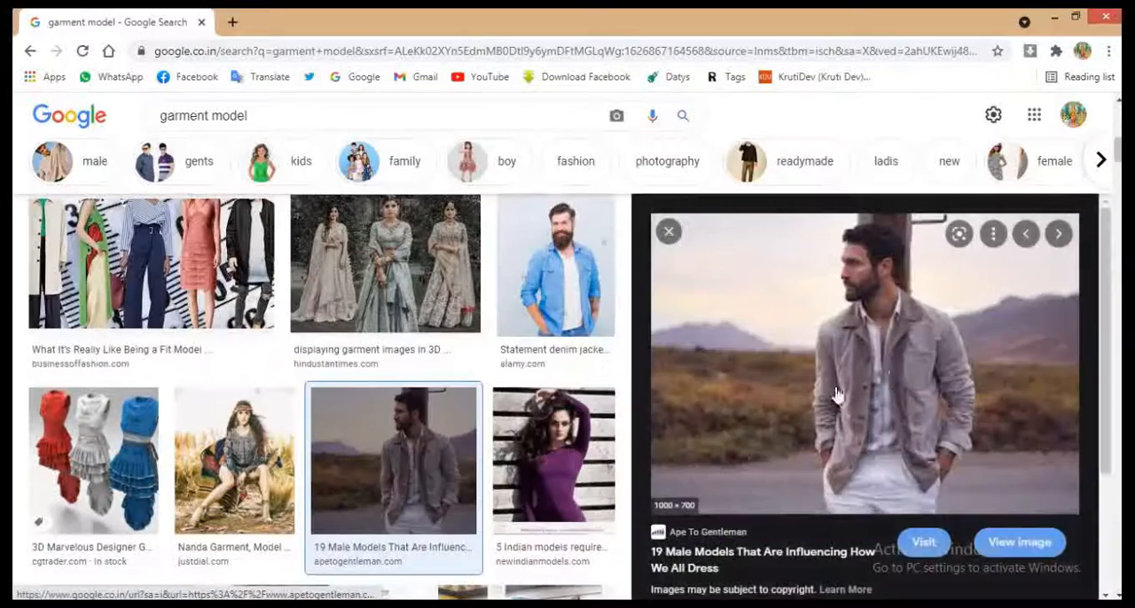
scroll(873, 405, "down", 4)
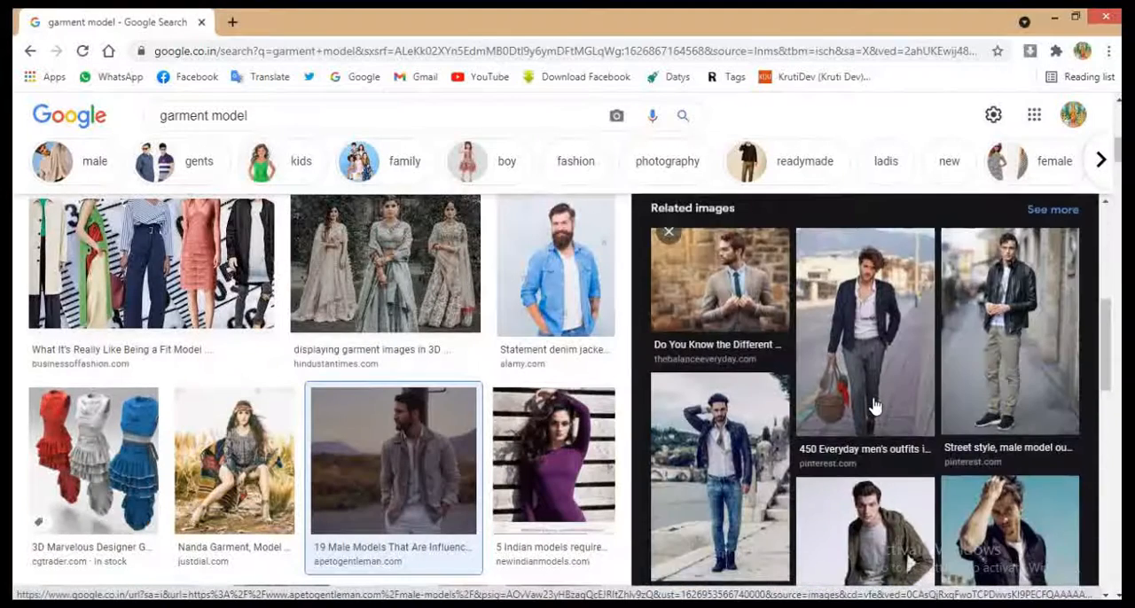
scroll(873, 405, "down", 3)
scroll(873, 403, "up", 7)
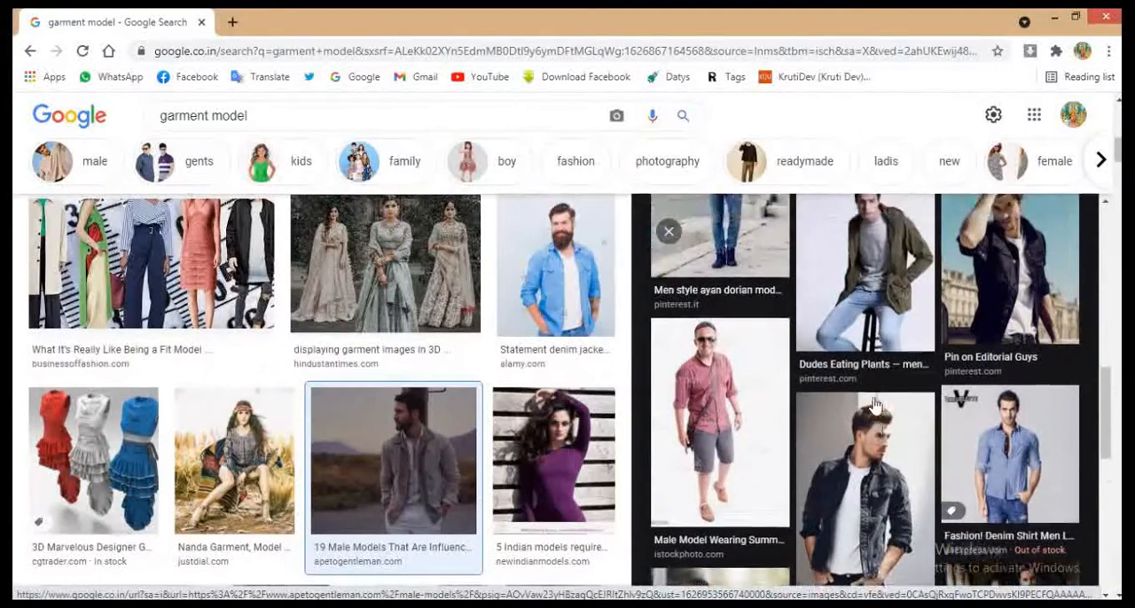
right_click(875, 344)
left_click(922, 263)
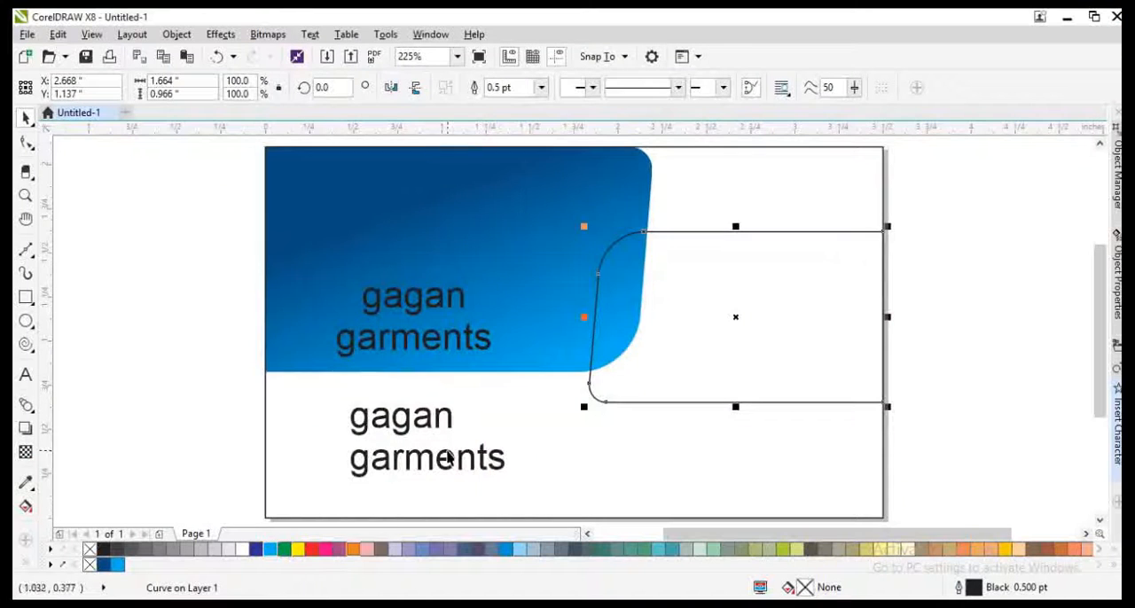
Step: Switch to CorelDRAW, paste the copied photo with brightness 4 and contrast 6, and scale it to about 2.34 × 1.64 in
key("ctrl+v")
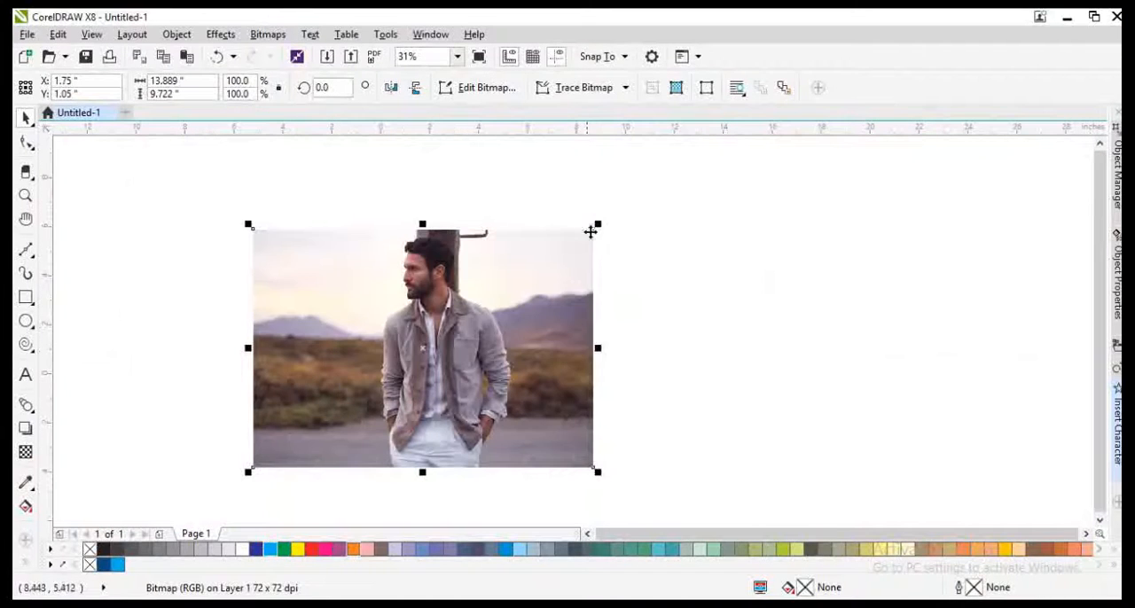
left_click_drag(590, 225, 597, 225)
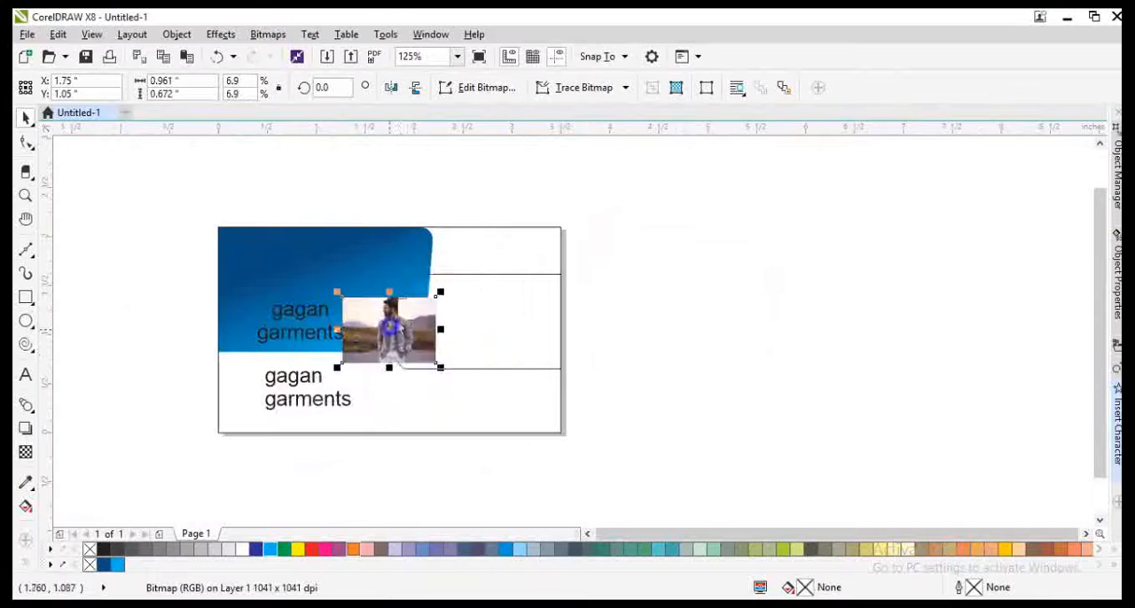
Step: PowerClip the photo inside the rounded shape at the card's right edge
right_click(398, 329)
left_click(456, 124)
left_click(463, 319)
Step: Reposition the photo within the rounded shape to frame the man's upper body, resizing it to about 2.28 × 1.6 in
scroll(470, 318, "up", 1)
left_click(394, 340, "ctrl")
left_click_drag(396, 340, 549, 358)
left_click_drag(559, 288, 680, 203)
left_click_drag(547, 299, 563, 316)
left_click_drag(560, 328, 562, 338)
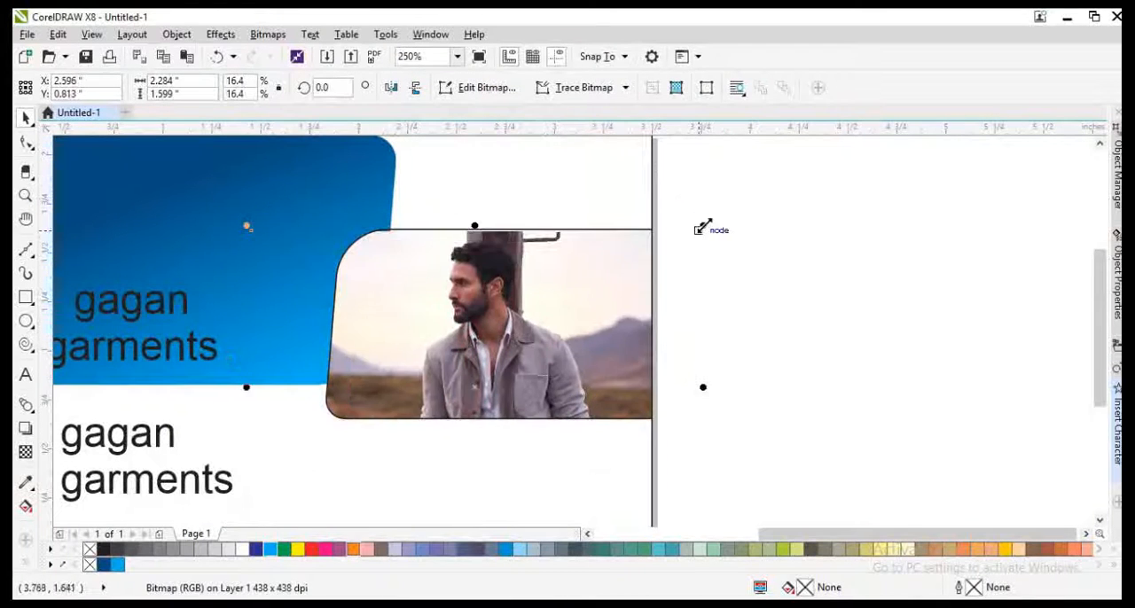
Step: Shrink the photo inside the rounded frame and shift it so the man's upper body fits within the frame
left_click_drag(702, 228, 653, 262)
left_click_drag(575, 306, 597, 262)
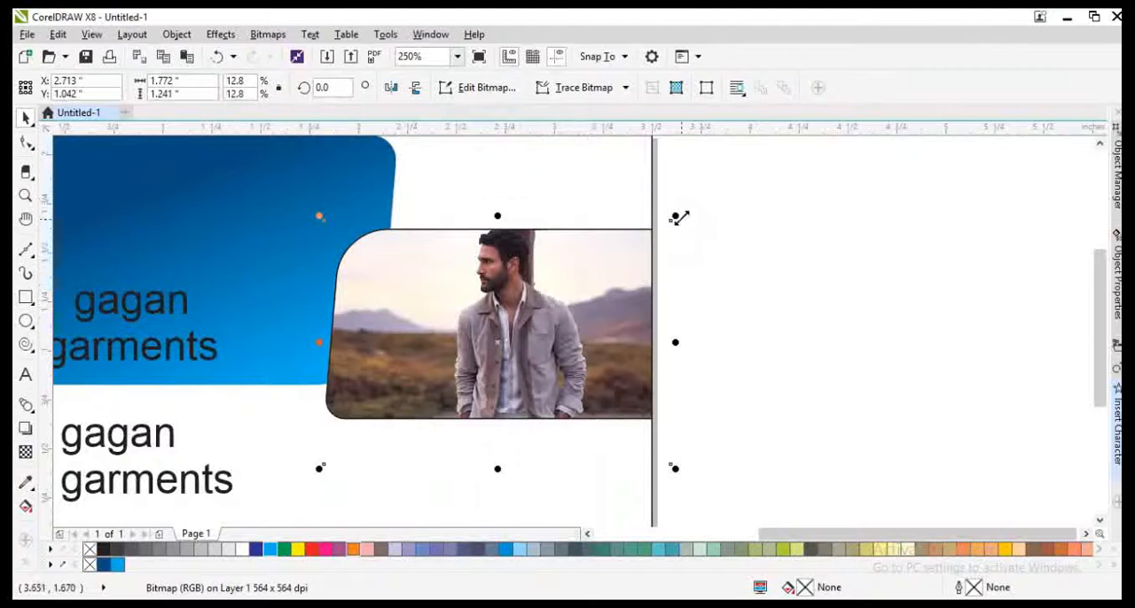
left_click_drag(679, 217, 656, 233)
left_click_drag(660, 452, 670, 471)
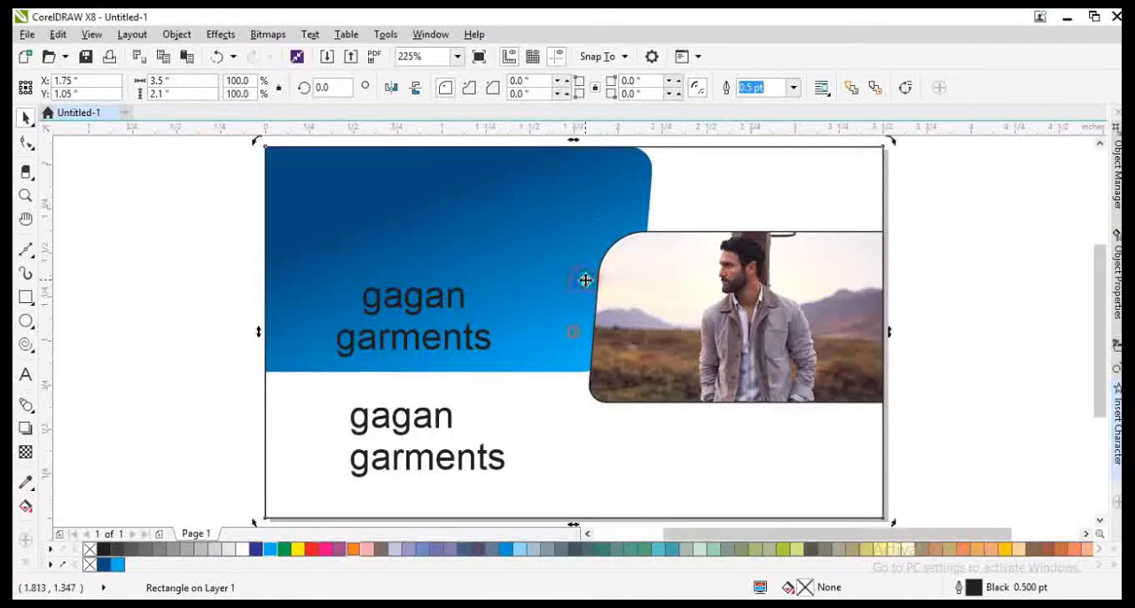
Step: Fill the 3.5 × 2.1 in card rectangle with white and send it behind all other objects
left_click(305, 341)
left_click(243, 549)
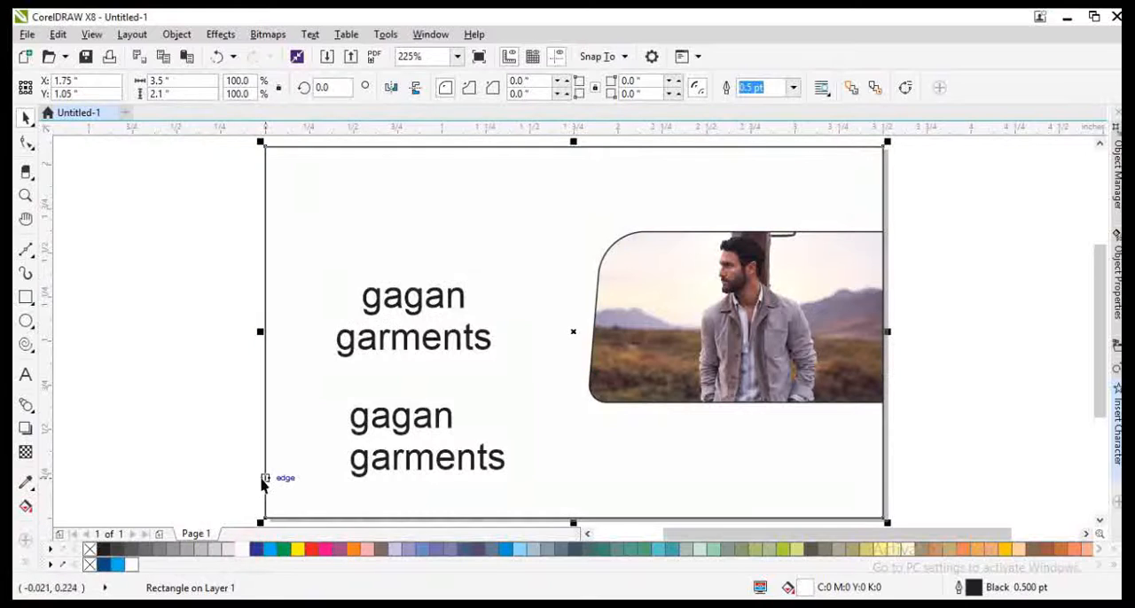
key("shift+Page_Down")
Step: Move the blue gradient shape down to about Y 1.2 in and remove the outline of the photo's rounded frame
left_click_drag(355, 257, 363, 305)
key("shift+Page_Up")
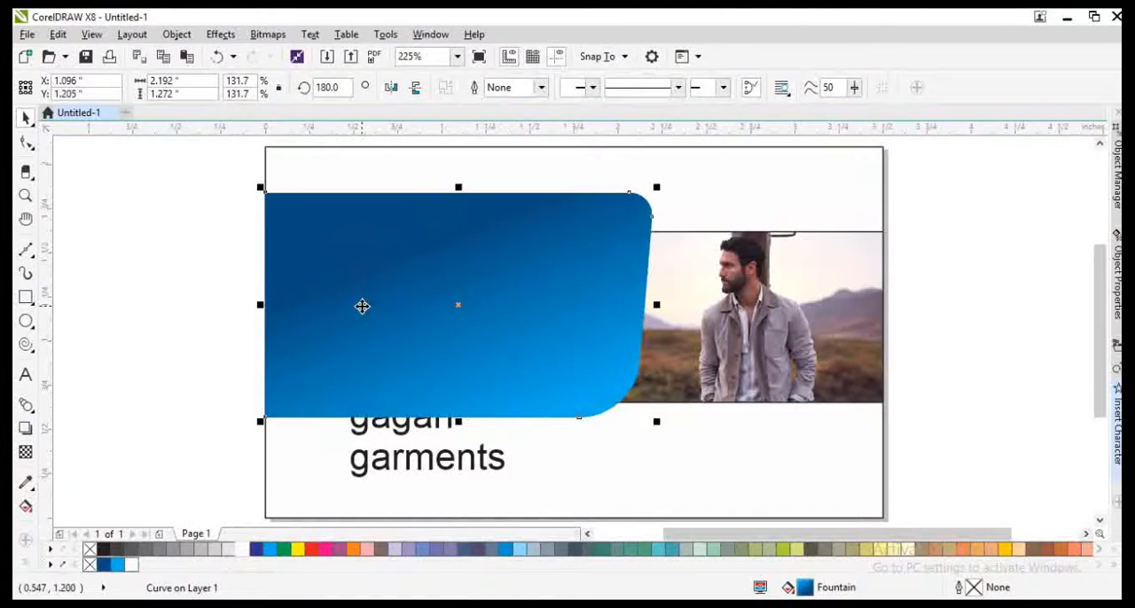
key("ctrl+z")
left_click(616, 367)
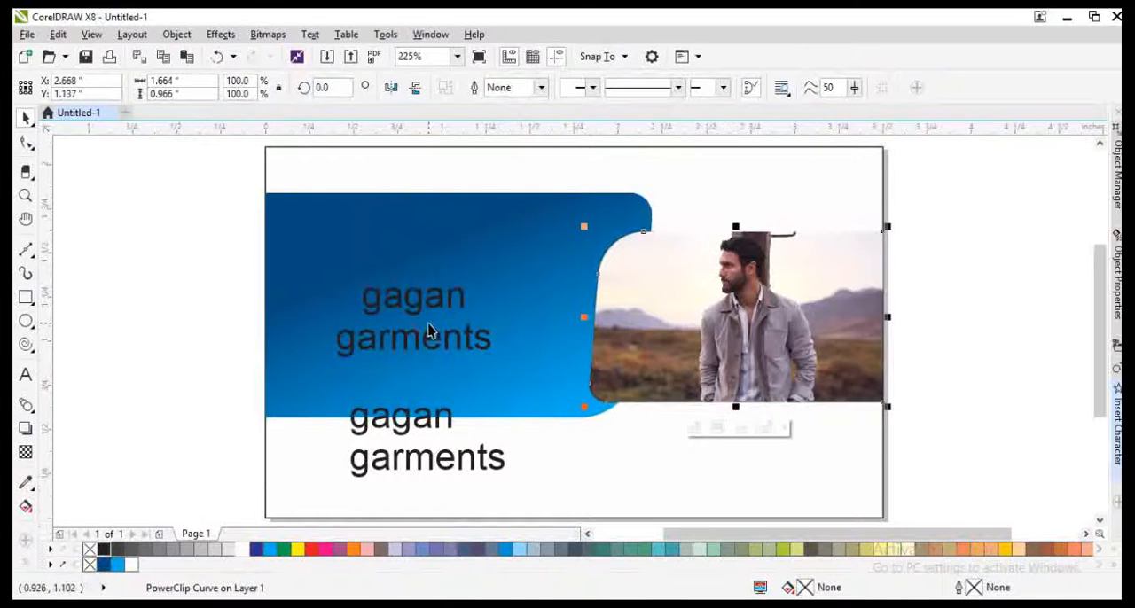
Step: Lower the blue gradient shape toward the card's bottom edge, to about Y 0.78 in
left_click(413, 298)
double_click(418, 297)
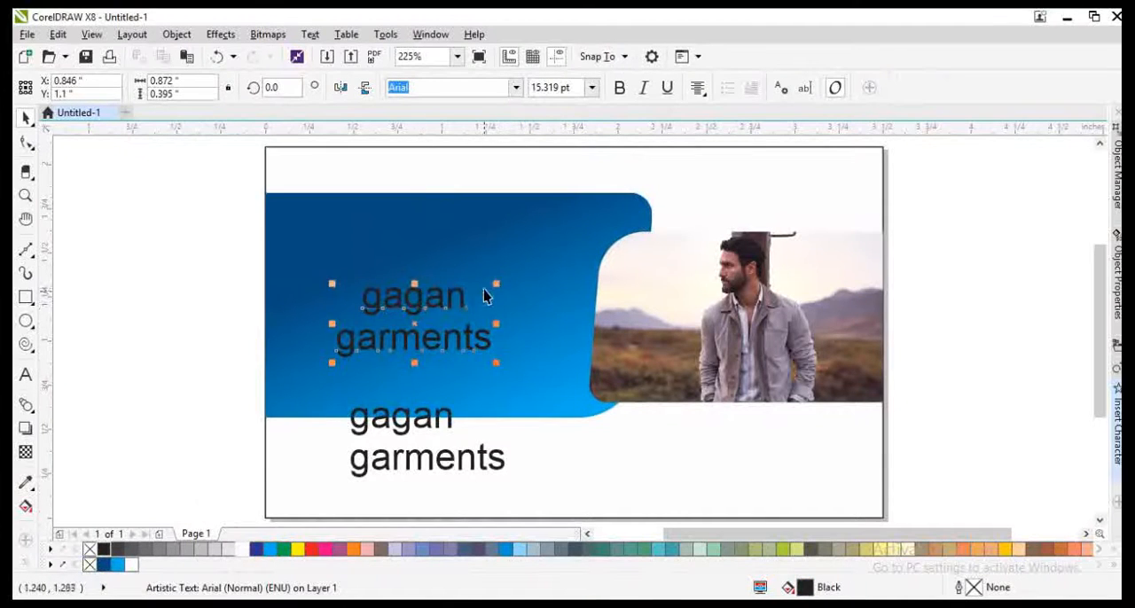
left_click_drag(489, 265, 479, 337)
key("shift+Page_Up")
key("ctrl+z")
key("shift+Page_Down")
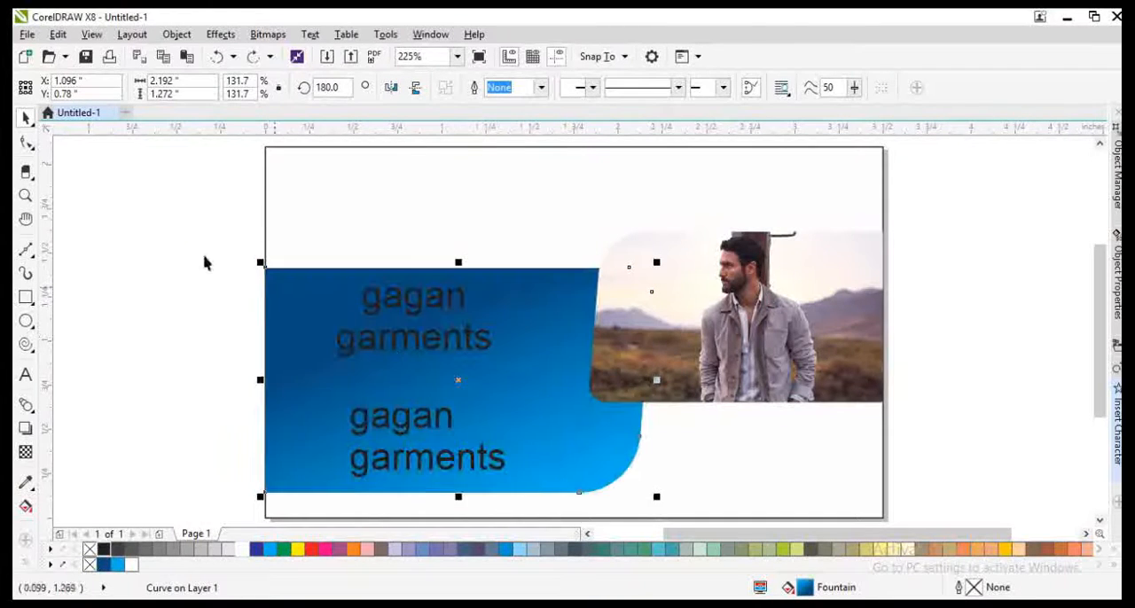
Step: Bring the blue shape and both texts in front of the photo, and move the lower text copy below the photo
left_click_drag(180, 232, 674, 518)
key("shift+Page_Up")
left_click(477, 431)
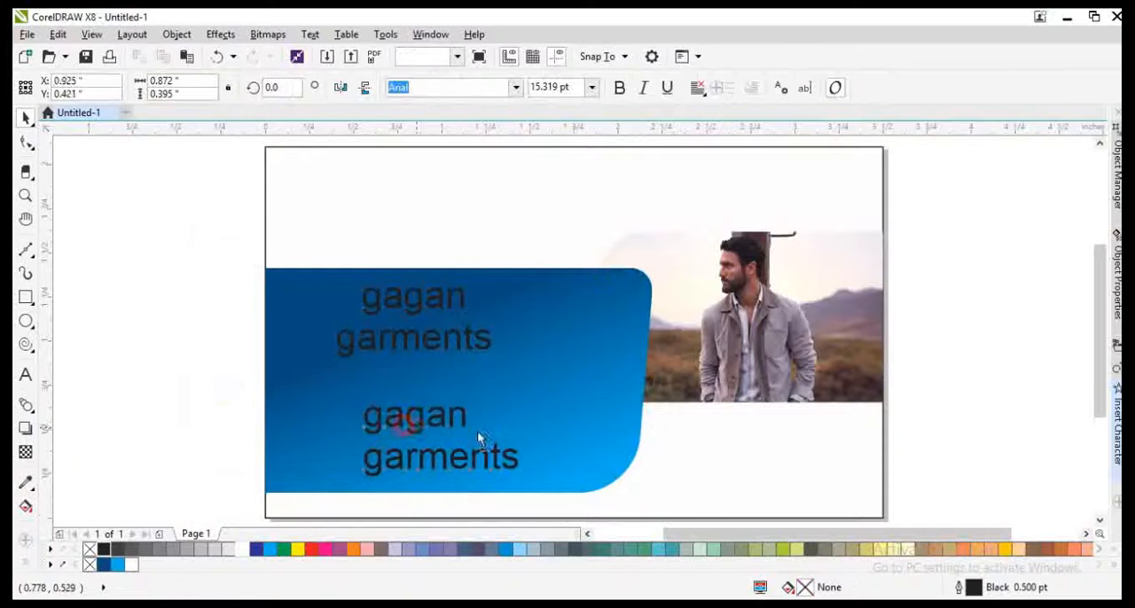
left_click_drag(477, 431, 799, 450)
Step: Set the "gagan garments" text on the blue shape to bold Square721 Cn BT and convert it to uppercase
left_click(435, 346)
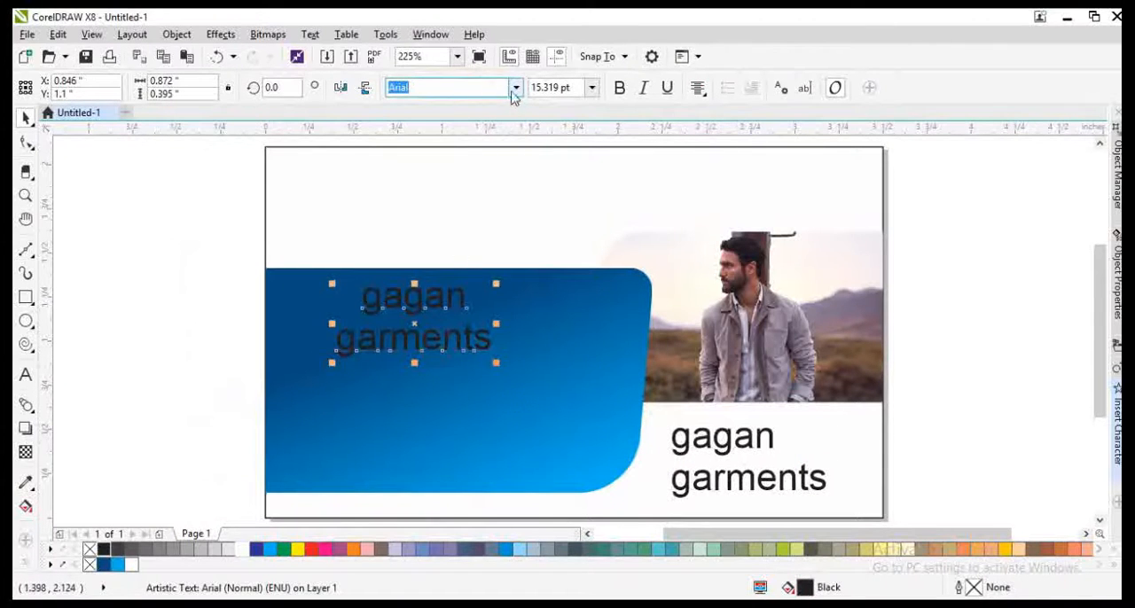
left_click(515, 88)
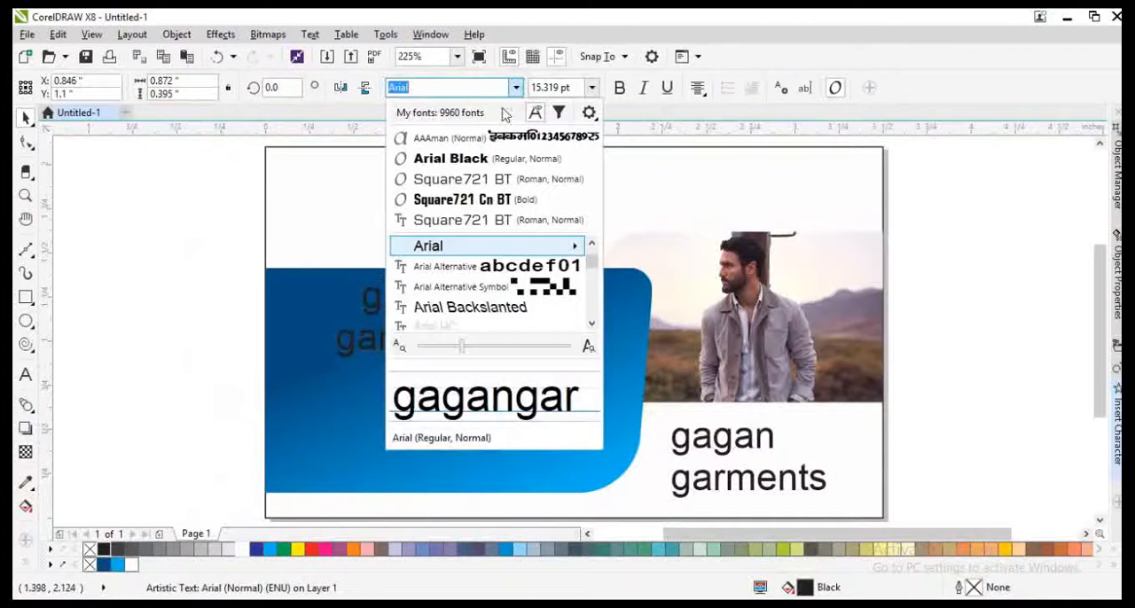
left_click(455, 195)
double_click(421, 342)
key("shift+F3")
left_click(476, 296)
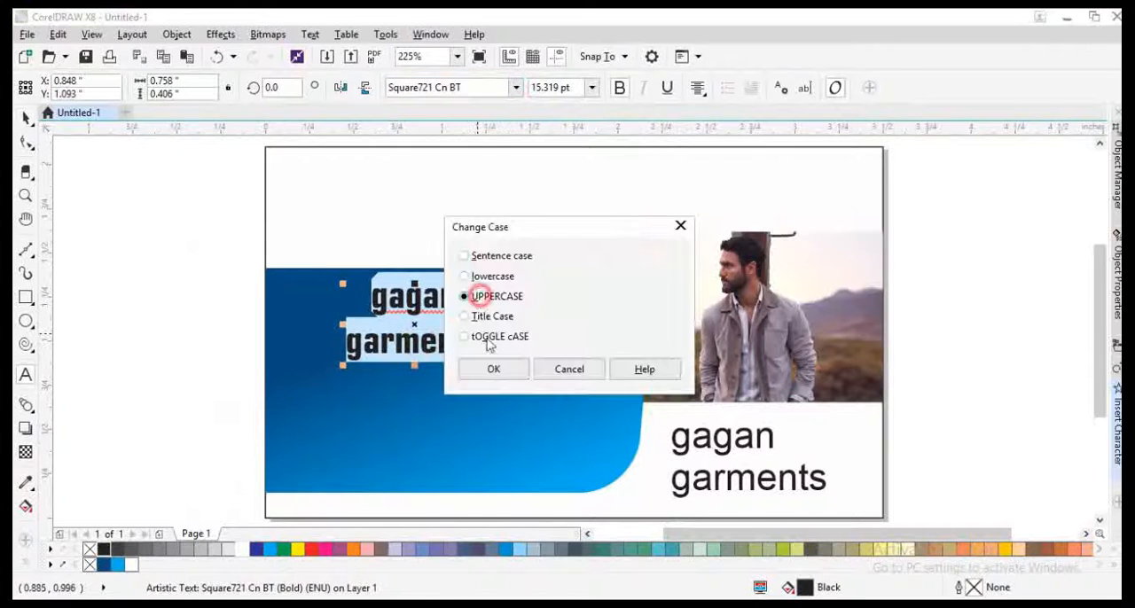
left_click(489, 367)
Step: Enlarge the title and split it into separate GAGAN and GARMENTS lines, together about 1.75 × 0.84 in
left_click_drag(497, 364, 642, 424)
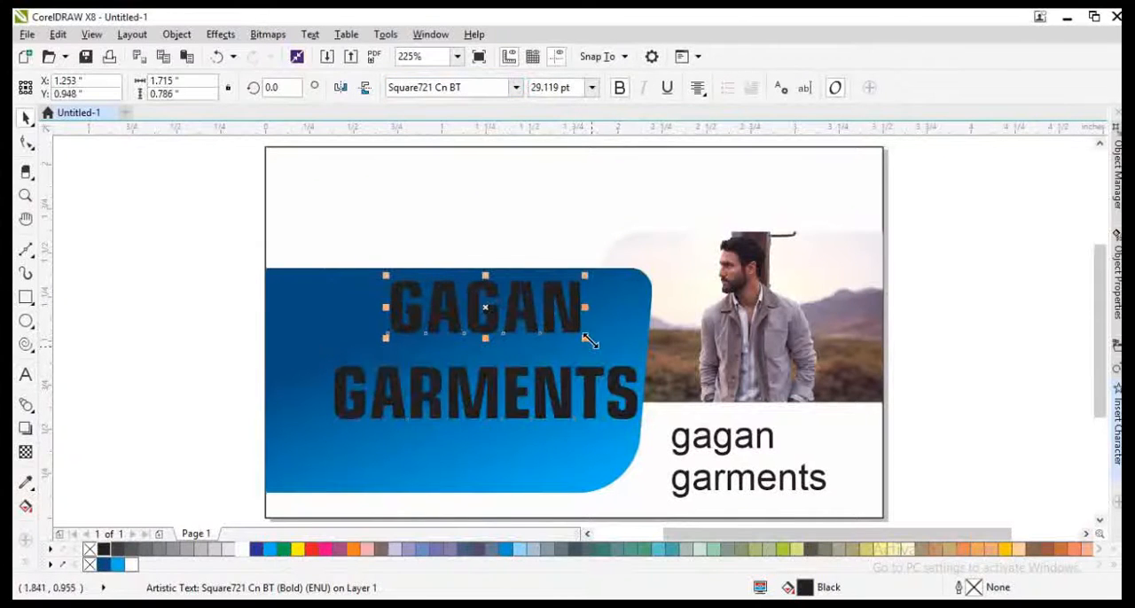
left_click_drag(590, 341, 572, 449)
left_click(629, 394, "shift")
left_click(523, 407)
left_click(515, 364, "shift")
left_click_drag(593, 317, 624, 302)
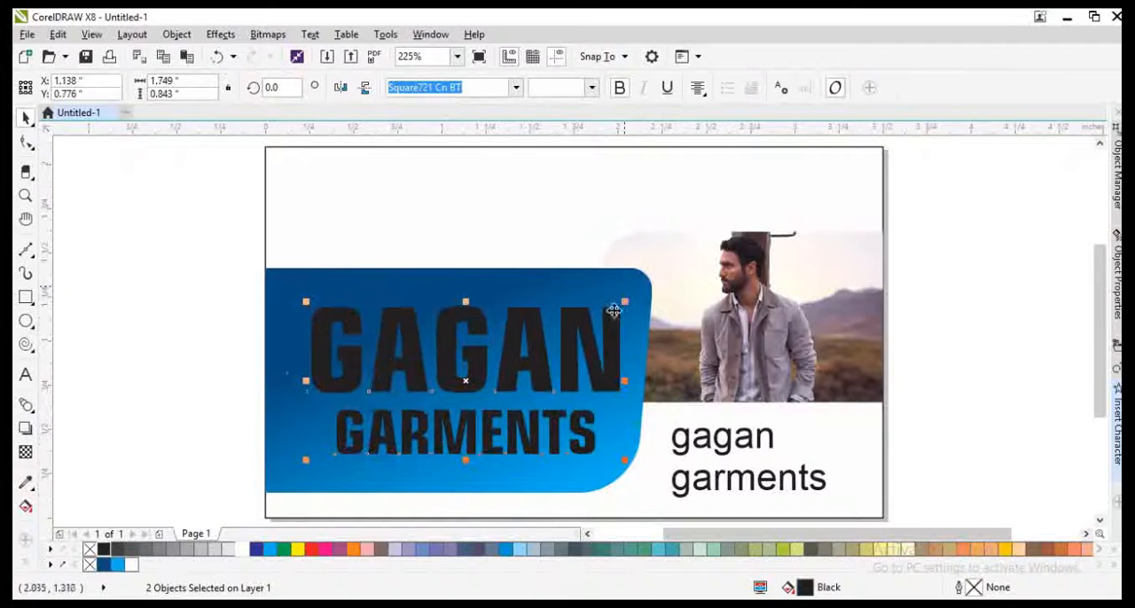
Step: Group the two title lines, shift them slightly left on the blue shape, and fill them with white
key("ctrl+g")
left_click(542, 280, "shift")
left_click(180, 410)
left_click_drag(330, 386, 320, 386)
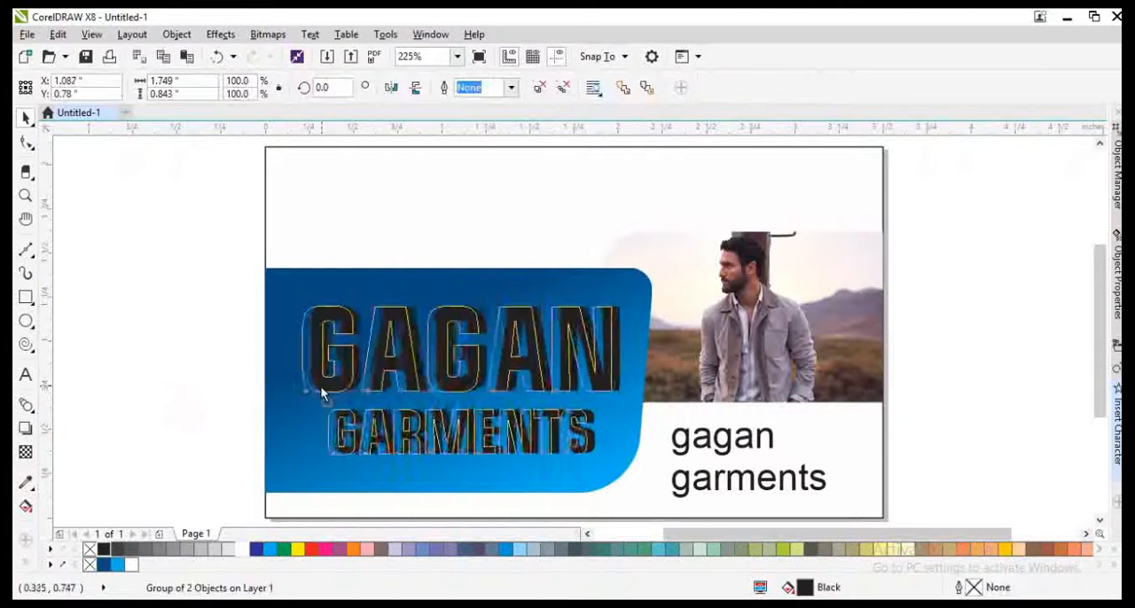
left_click(241, 550)
left_click(470, 252)
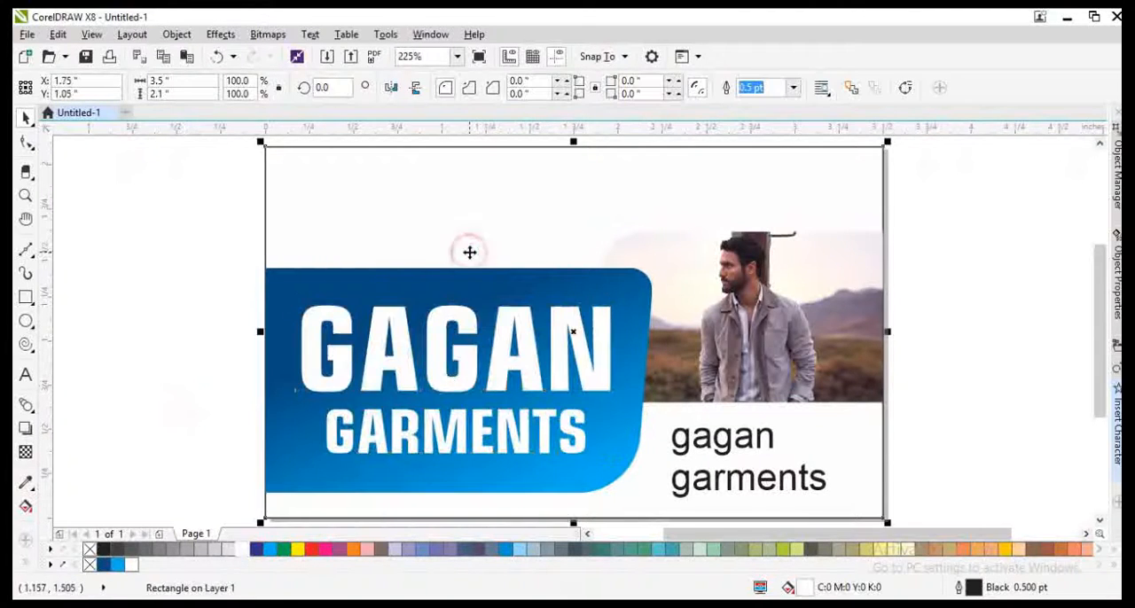
left_click(189, 332)
left_click(470, 213)
left_click(205, 323)
Step: Scale the text copy below the photo down to about 6.68 pt and raise GARMENTS closer to GAGAN
left_click(700, 434)
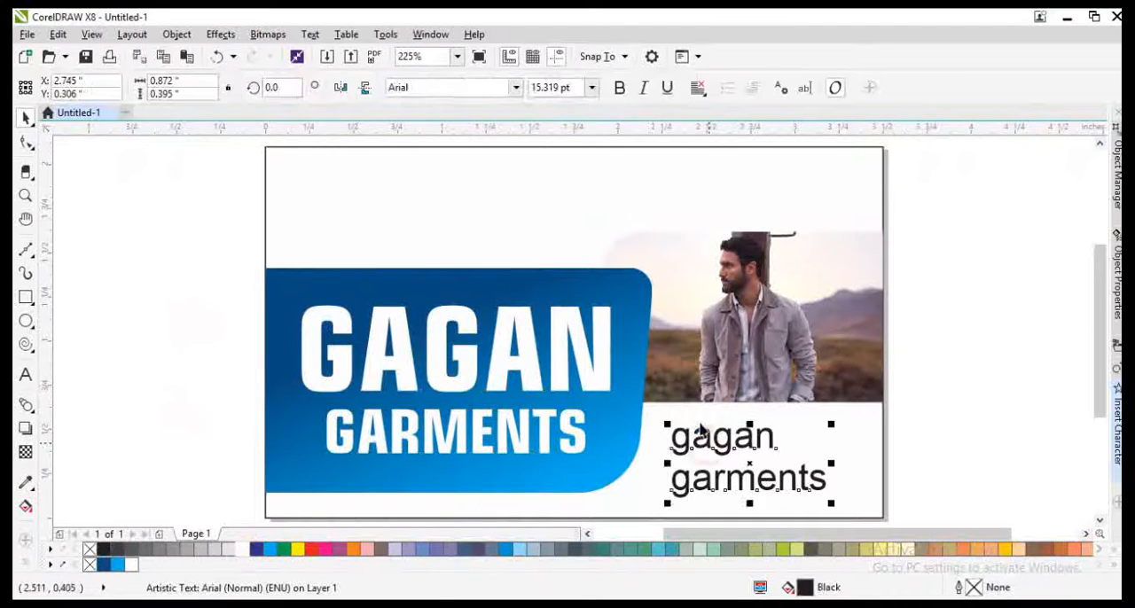
scroll(700, 427, "down", 1)
scroll(750, 466, "up", 1)
left_click_drag(784, 467, 686, 417)
left_click_drag(429, 391, 429, 377)
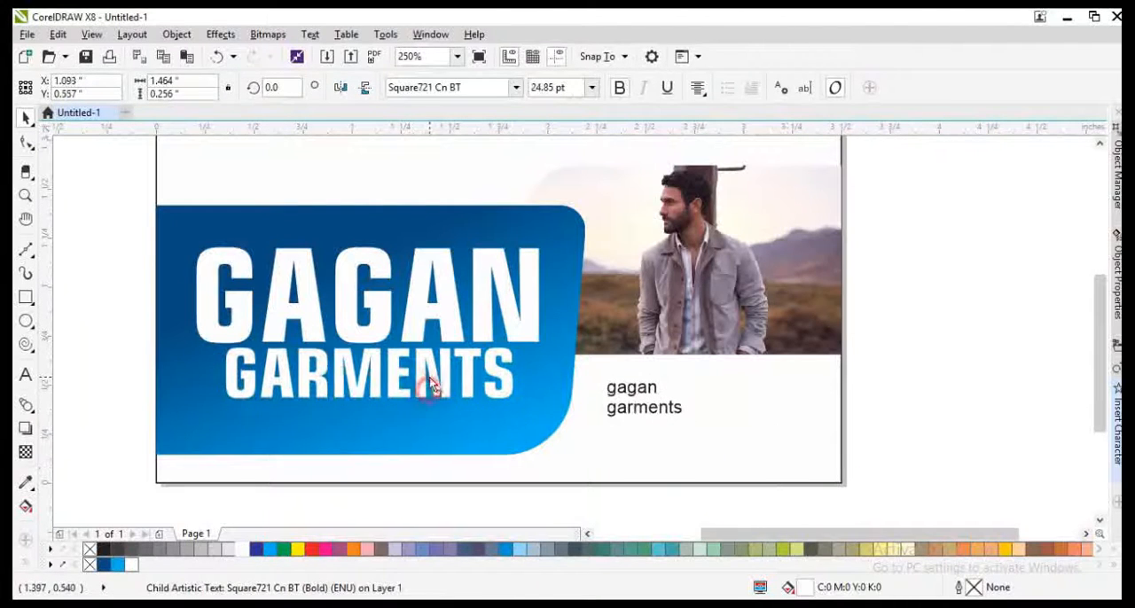
Step: Move the small text below the GARMENTS line and replace its wording with "All Branded Garments Available here"
left_click_drag(640, 409, 320, 451)
scroll(320, 451, "up", 1)
key("F8")
scroll(417, 433, "down", 1)
scroll(380, 443, "up", 2)
key("ctrl+a")
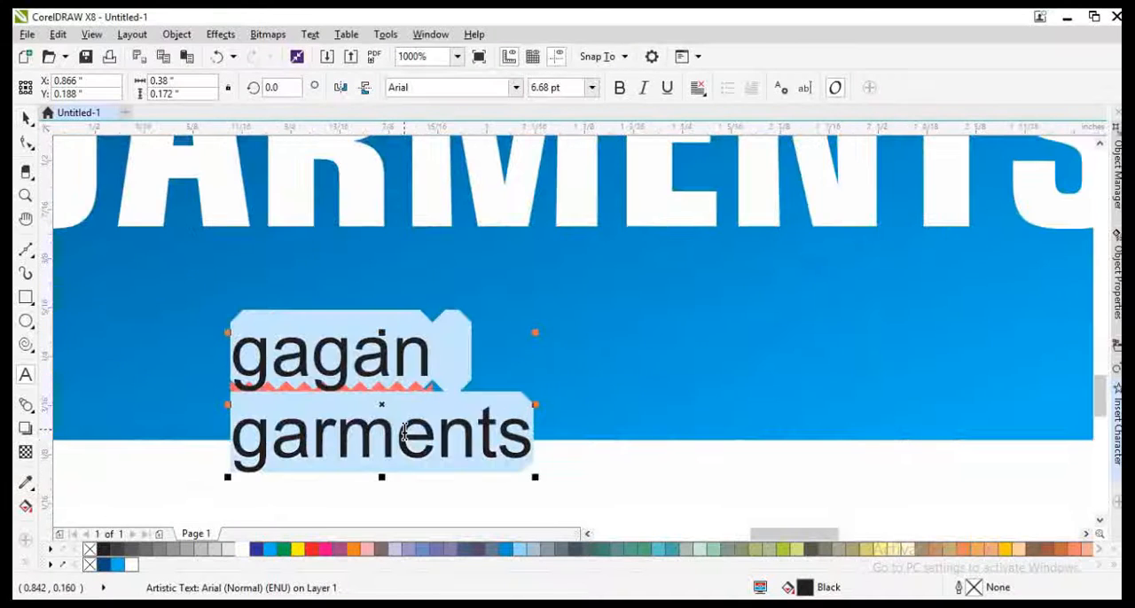
type("All Bradn")
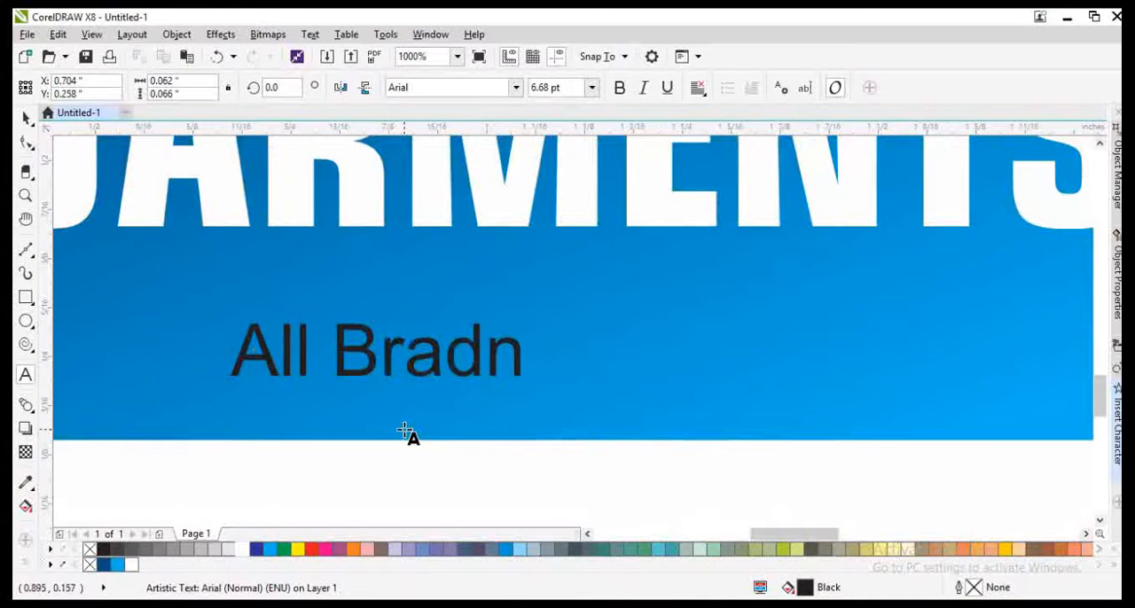
key("BackSpace")
key("BackSpace")
type("mn")
key("BackSpace")
key("BackSpace")
type("n")
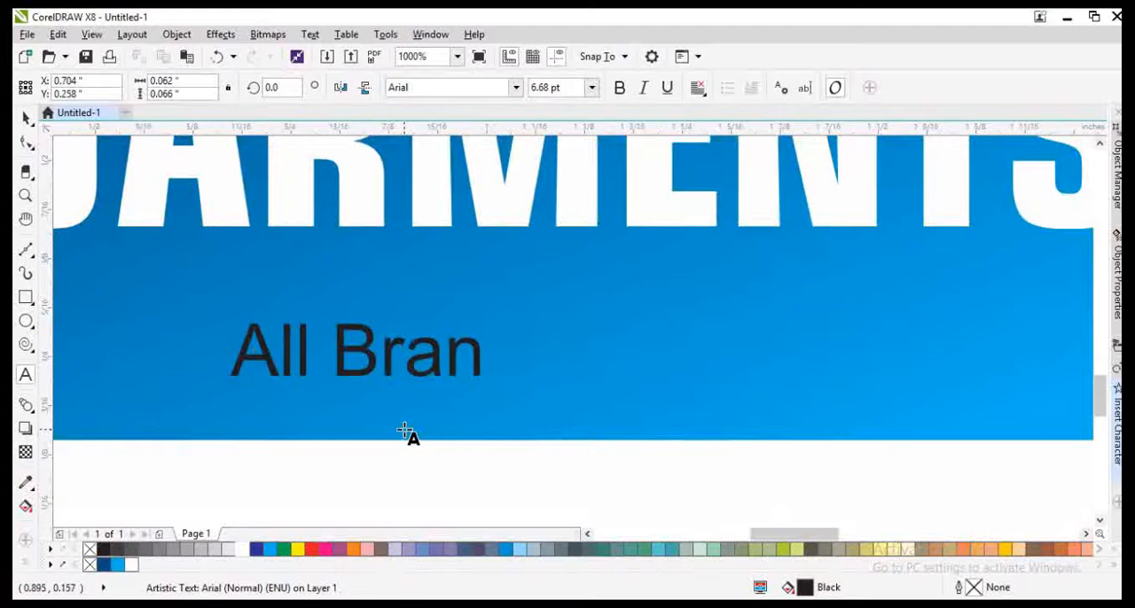
type("ded")
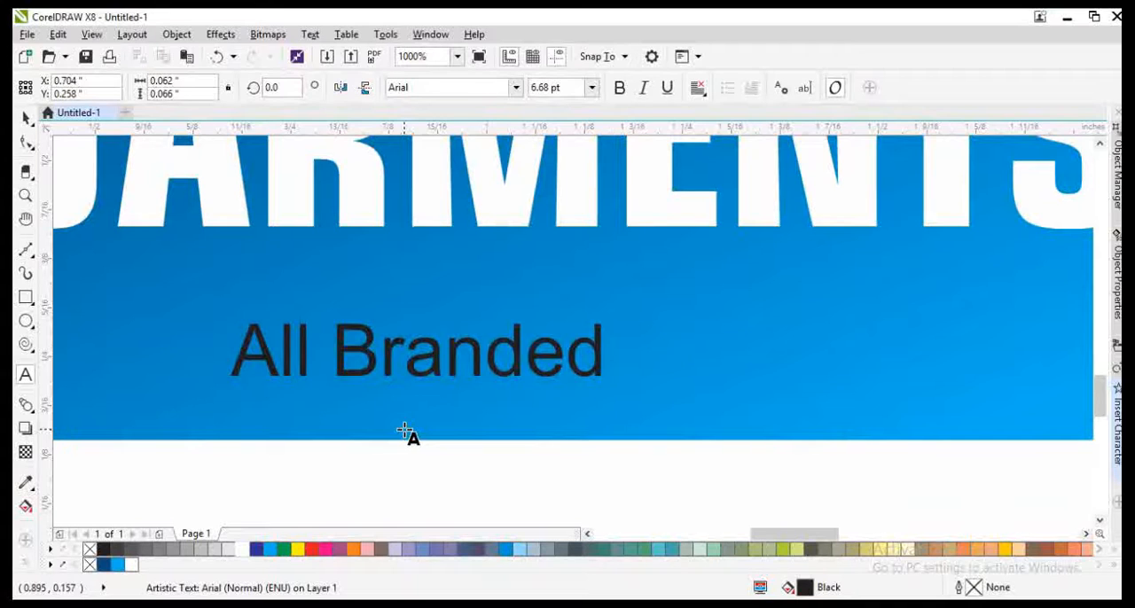
type("met")
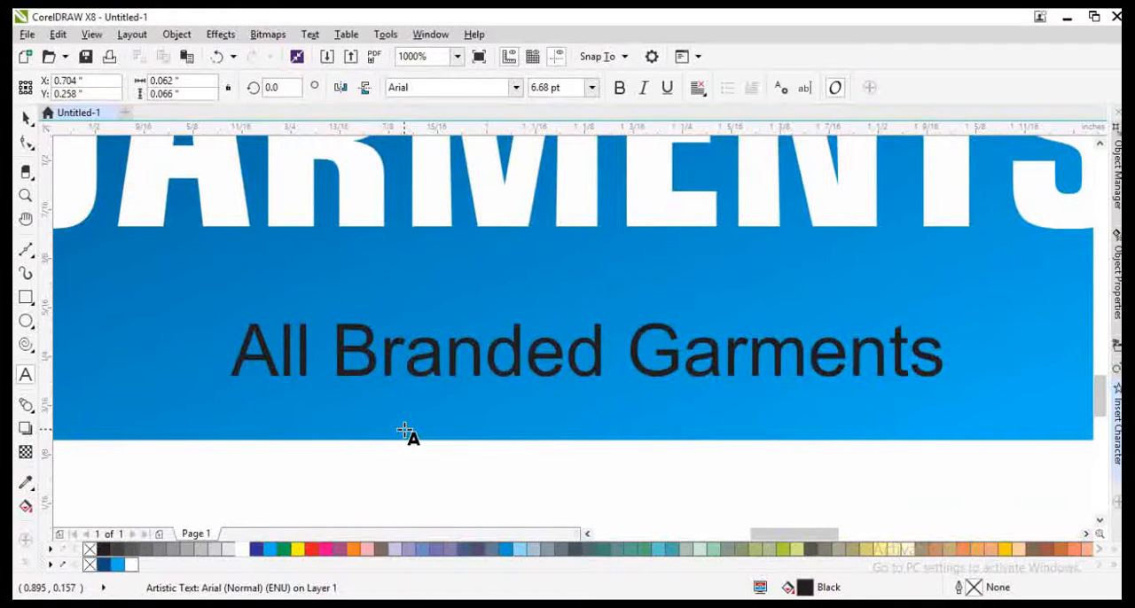
type("va")
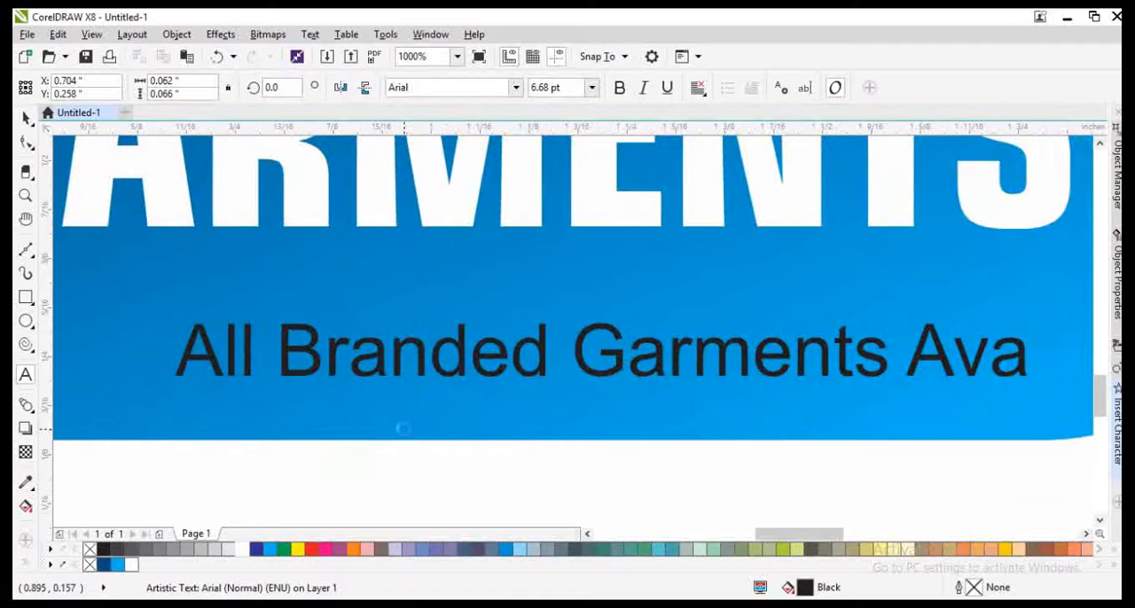
type("iaable here")
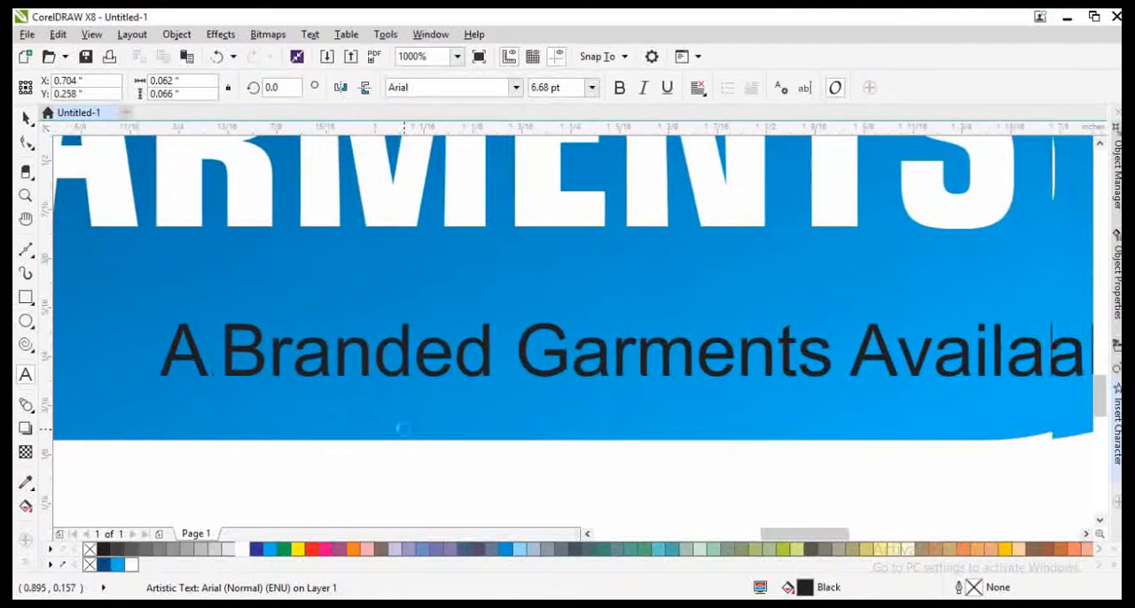
Step: Make the tagline bold and change its capitalization to title case
key("ctrl+a")
key("ctrl+b")
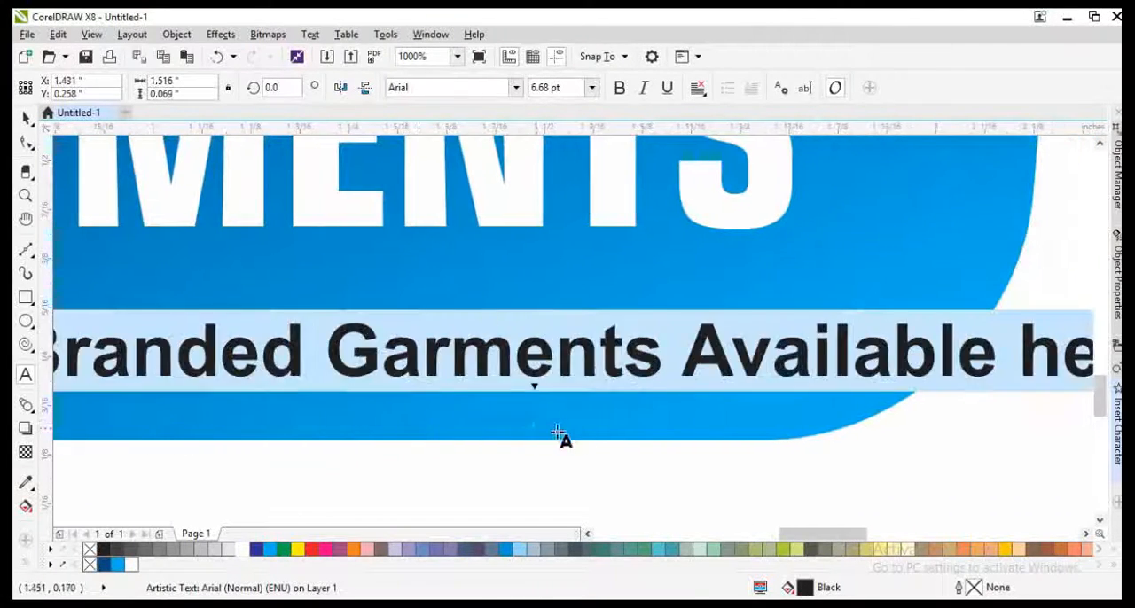
key("ctrl+shift+F3")
left_click(501, 369)
key("ctrl+space")
Step: Center the tagline directly under GARMENTS, aligned with the title group, and fill it with white
scroll(538, 347, "down", 2)
left_click_drag(539, 350, 465, 305)
left_click(465, 249, "shift")
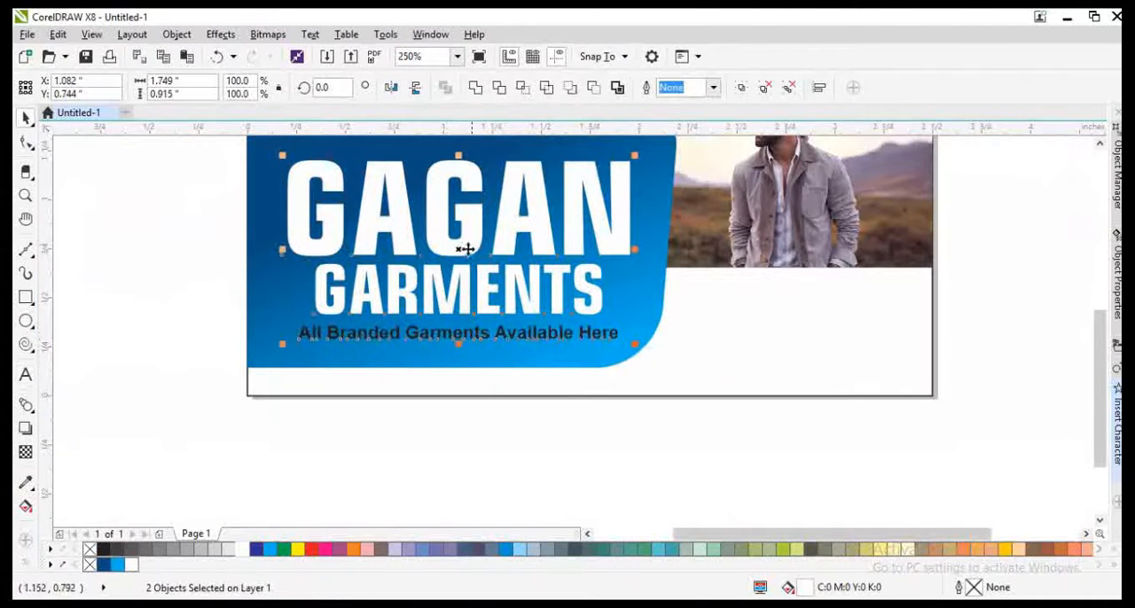
left_click(248, 547)
left_click(400, 457)
left_click(248, 392)
key("shift+F2")
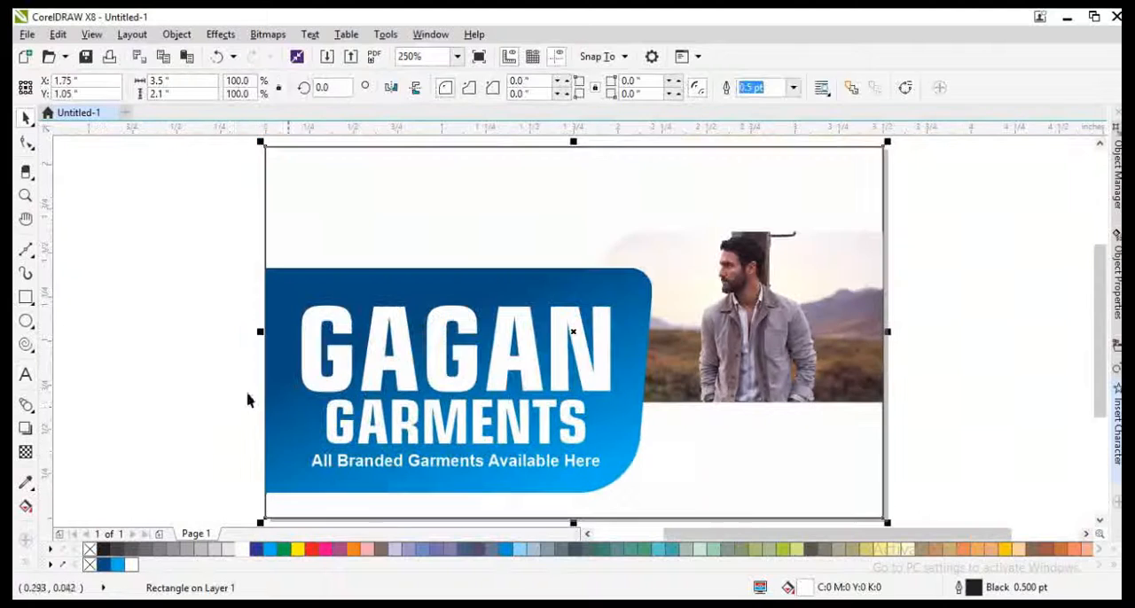
left_click(229, 408)
Step: Duplicate the blue gradient shape, raise the duplicate to Y 0.8 in, and fill it with yellow
left_click(397, 295)
key("Up")
key("Up")
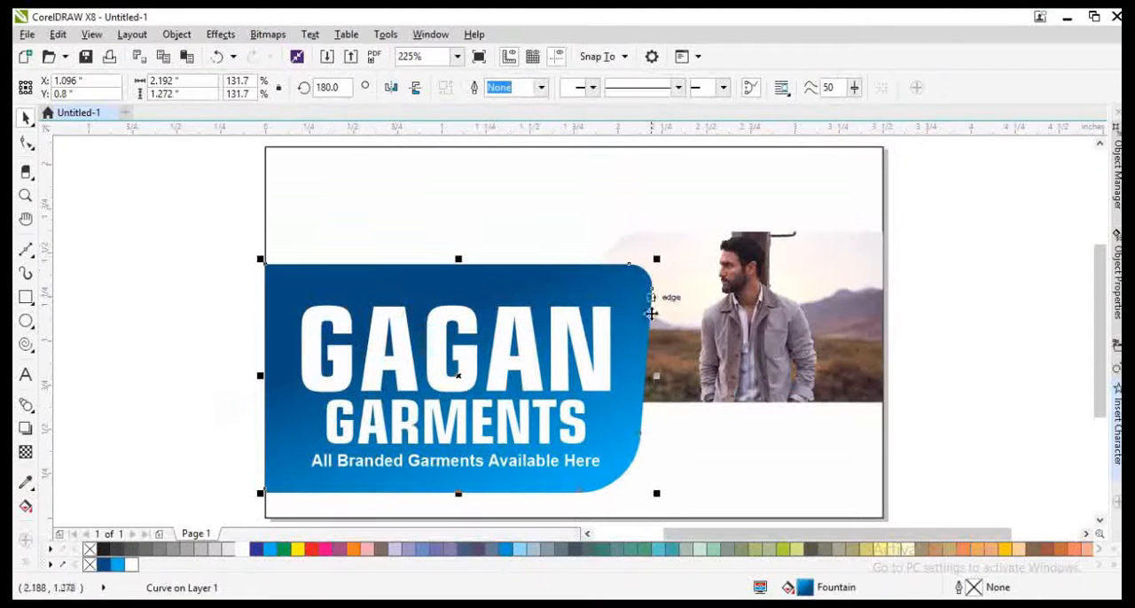
left_click(295, 551)
Step: Extend the duplicate's left edge outward to about 2.21 in overall width and recolour it orange
key("F10")
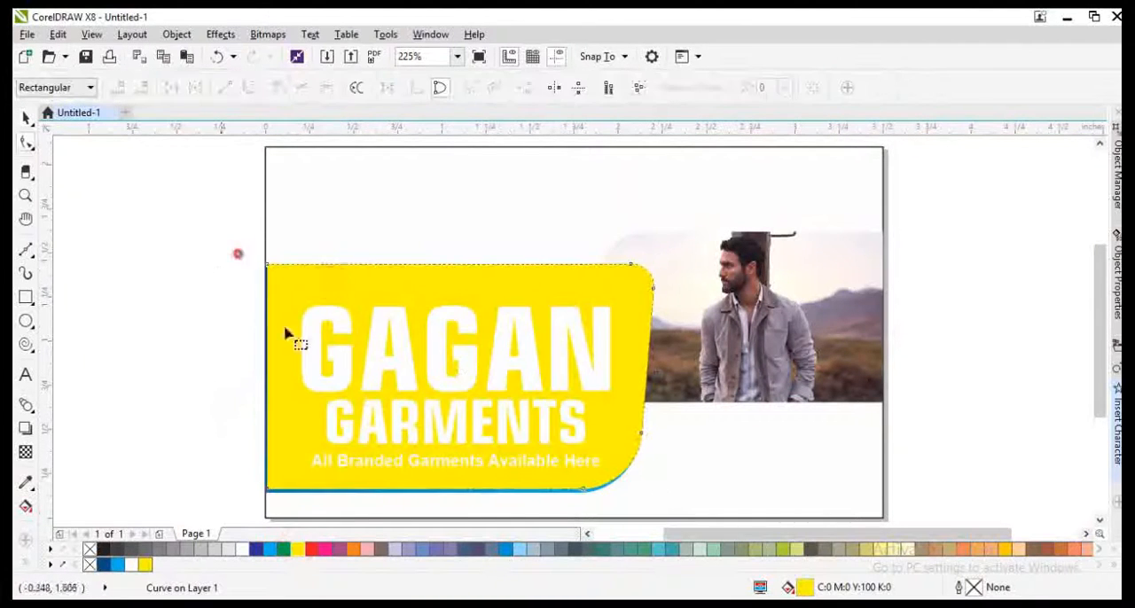
left_click_drag(222, 235, 363, 527)
key("space")
left_click(355, 551)
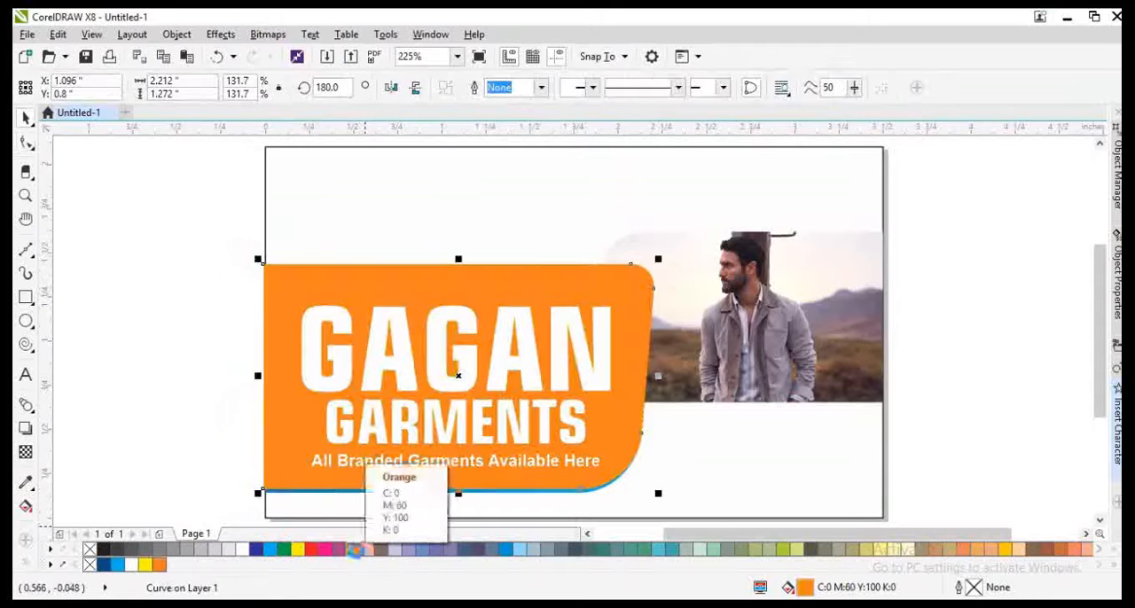
Step: Place the orange shape behind the blue one, shift it right by 0.02 in, and extend its left edge to the card's edge
key("ctrl+Page_Down")
key("Right")
key("Right")
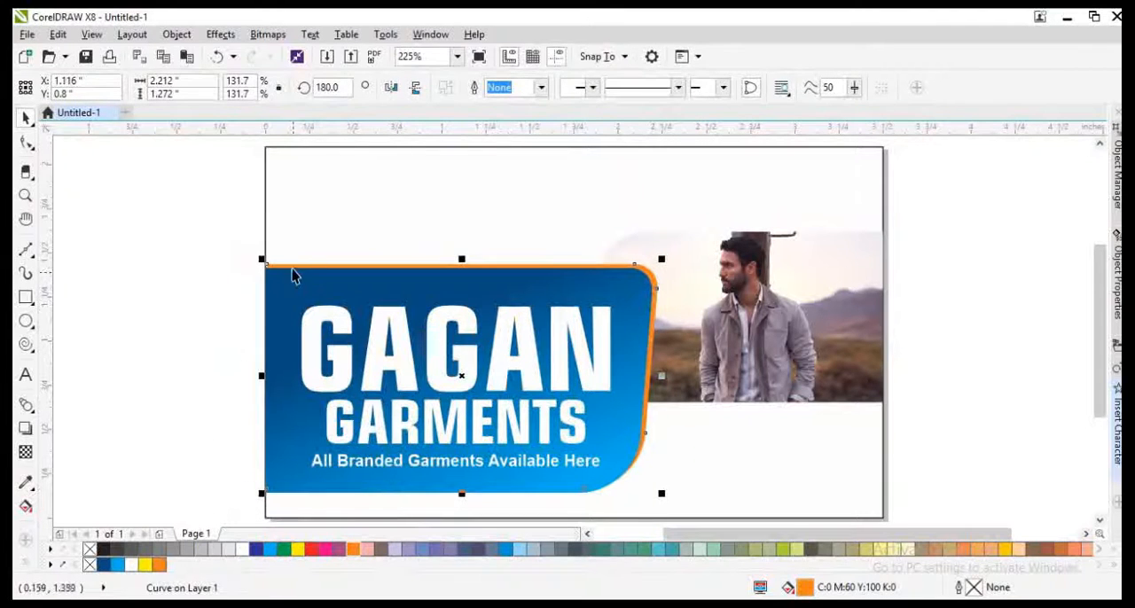
key("F10")
left_click_drag(215, 248, 326, 507)
key("Left")
key("space")
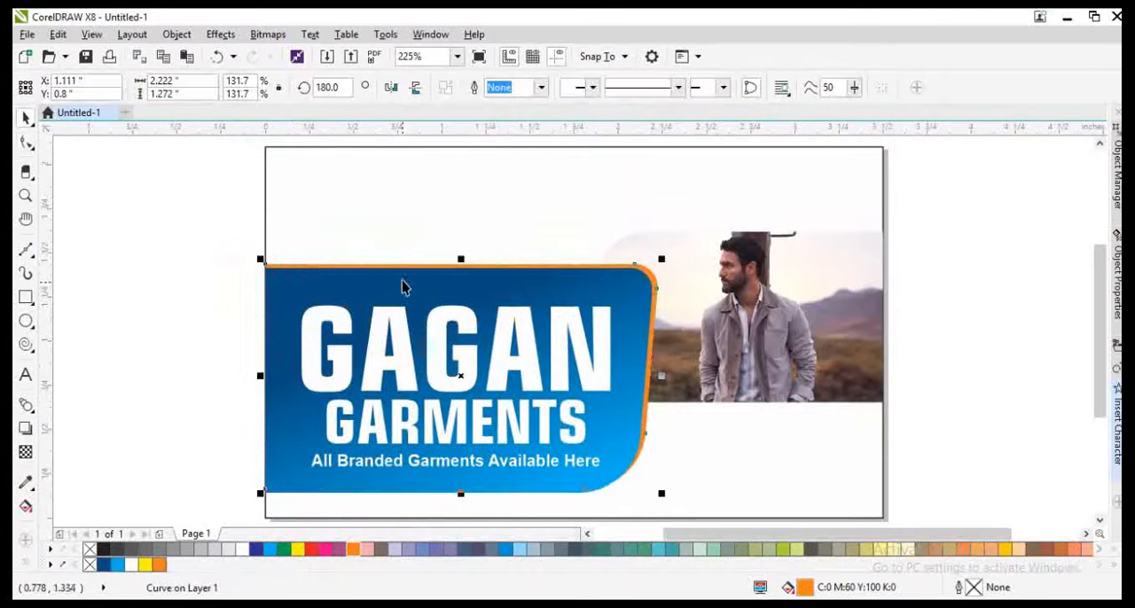
Step: Duplicate the blue shape, PowerClip the duplicate inside the original, and open the clip contents for editing
key("ctrl+z")
left_click(462, 305)
left_click_drag(462, 284, 497, 318)
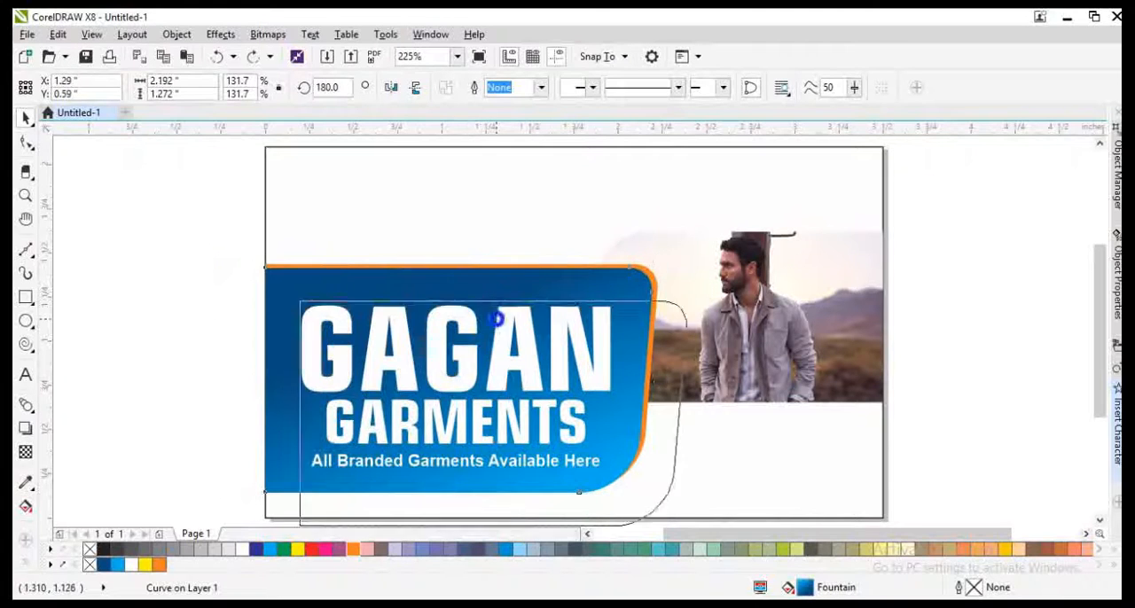
right_click(497, 319)
left_click(565, 163)
left_click(515, 275)
left_click(515, 275, "ctrl")
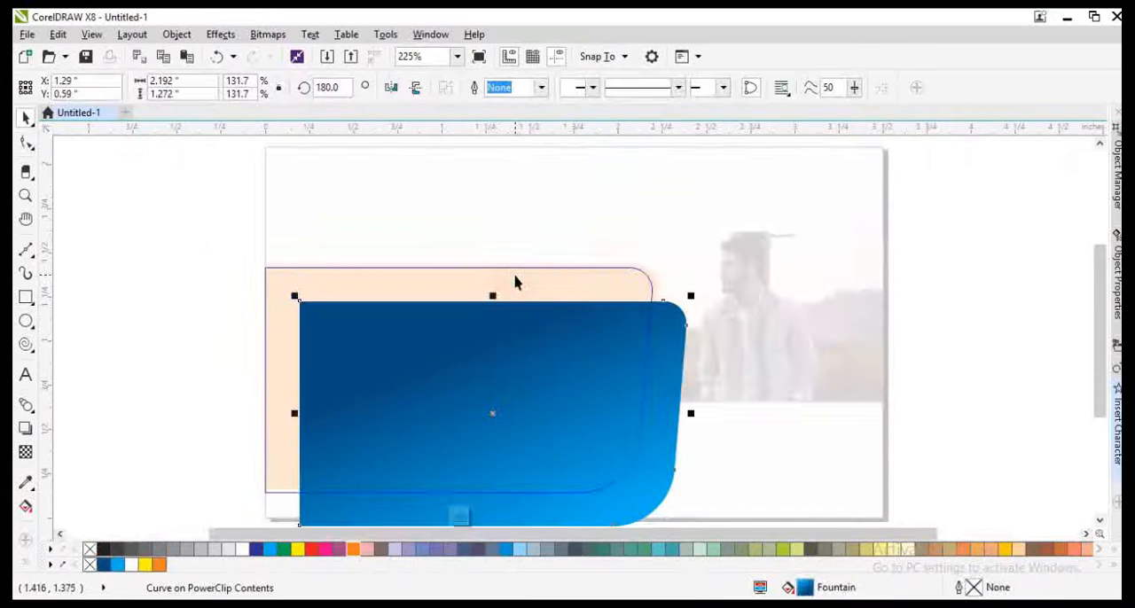
Step: Align the blue duplicate with its container and give it a 10 pt black outline
key("F12")
key("Return")
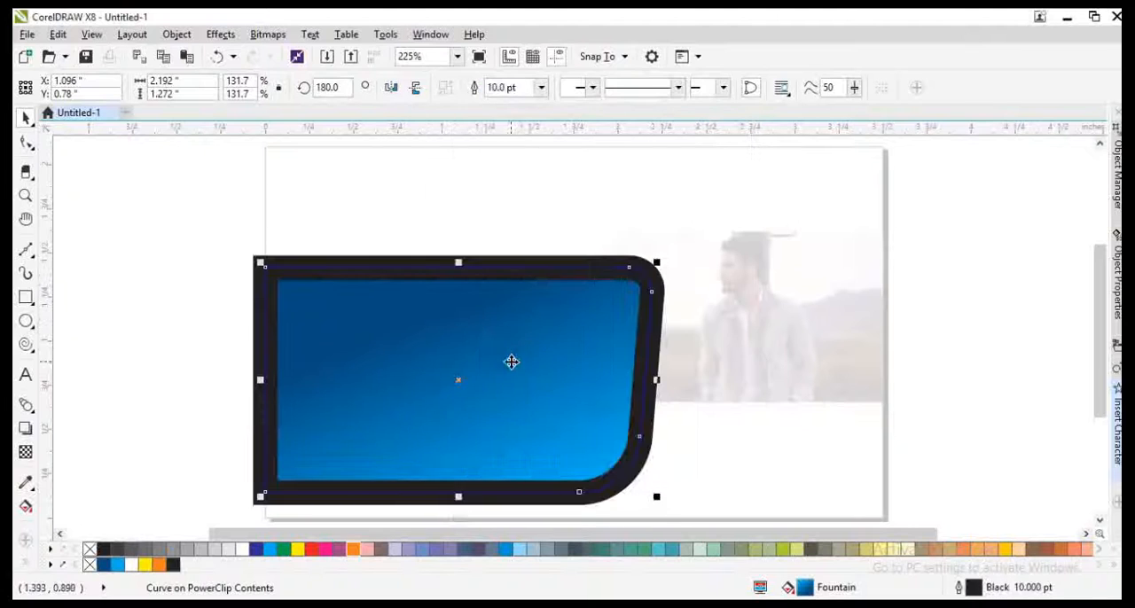
Step: Remove the gradient fill from the outlined duplicate inside the clip, keeping its black outline
left_click(89, 563)
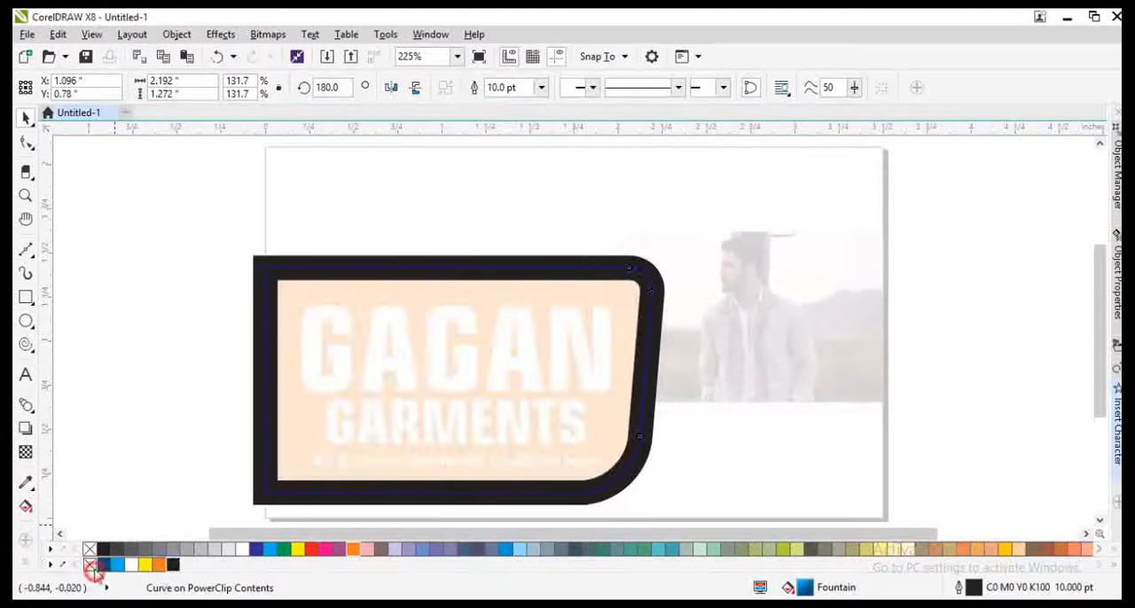
left_click(268, 35)
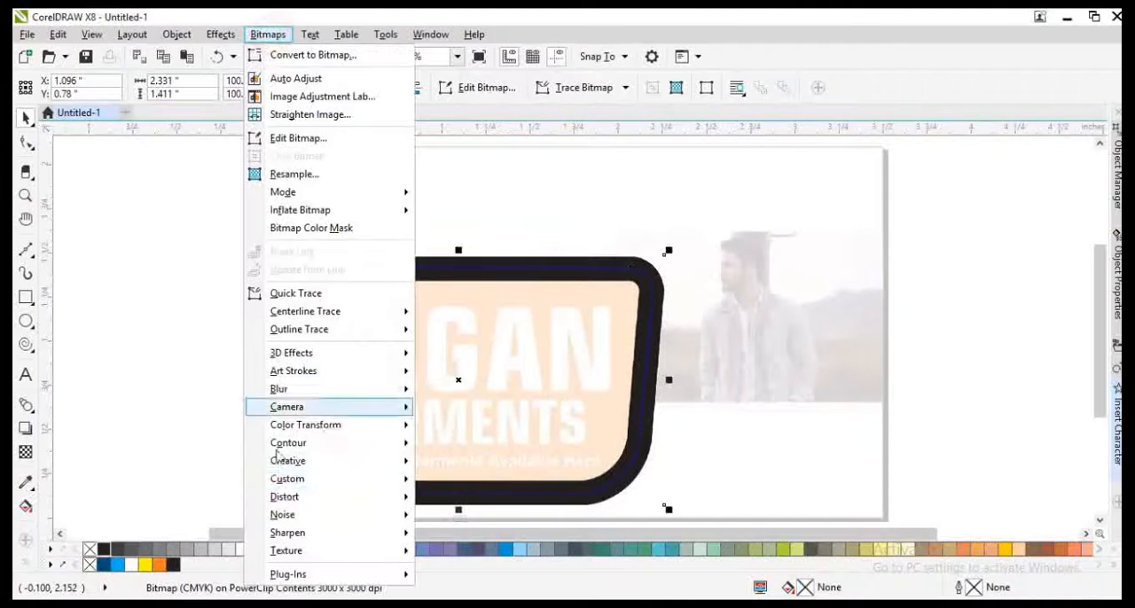
mouse_move(301, 389)
left_click(470, 409)
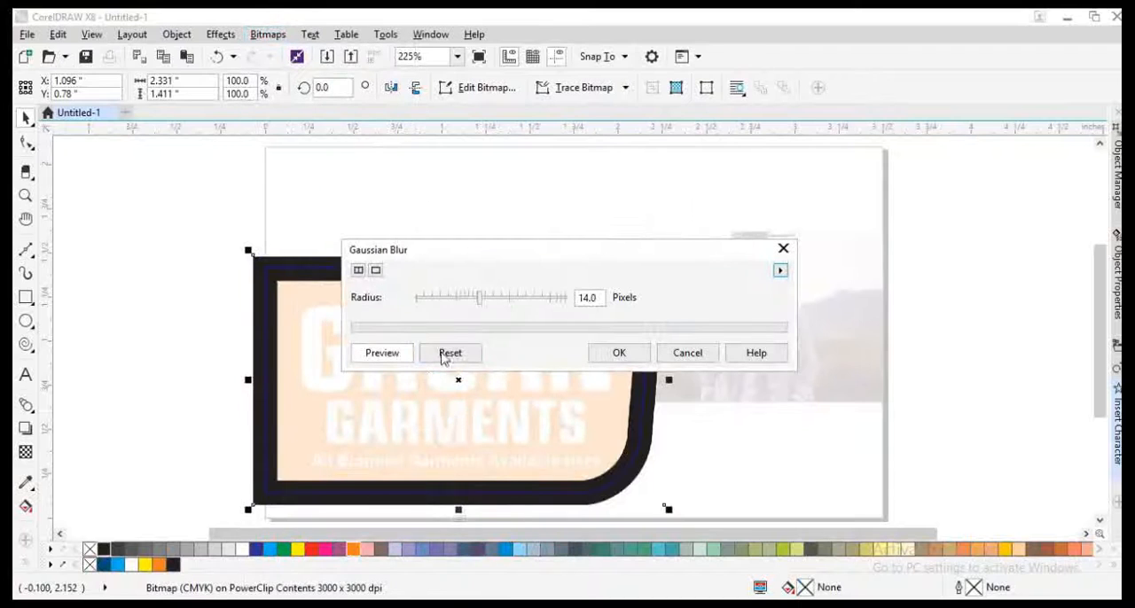
left_click(507, 298)
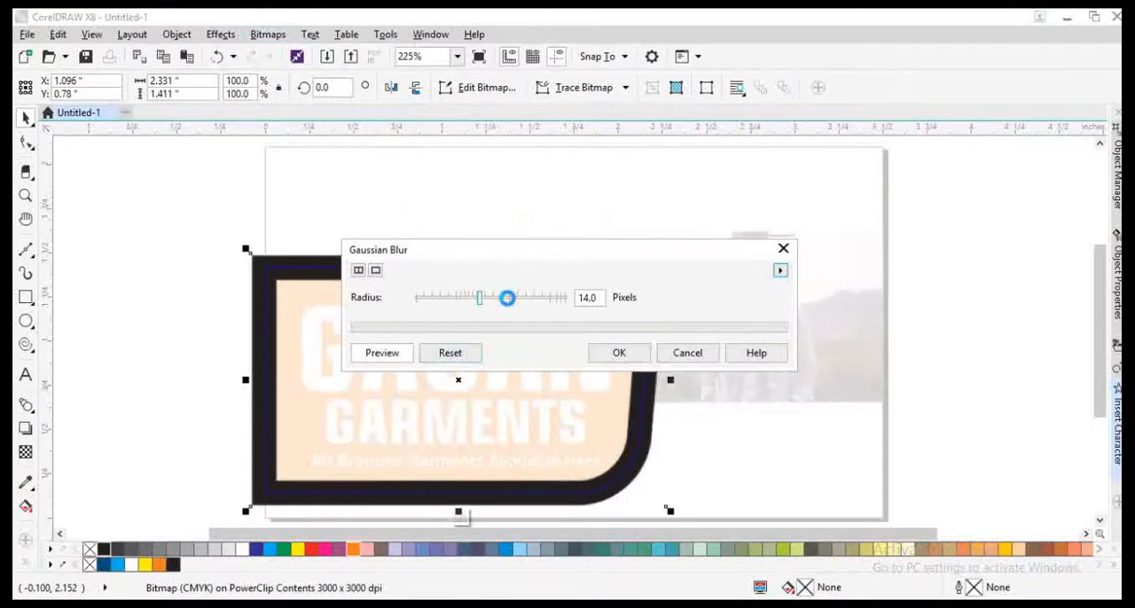
left_click(687, 353)
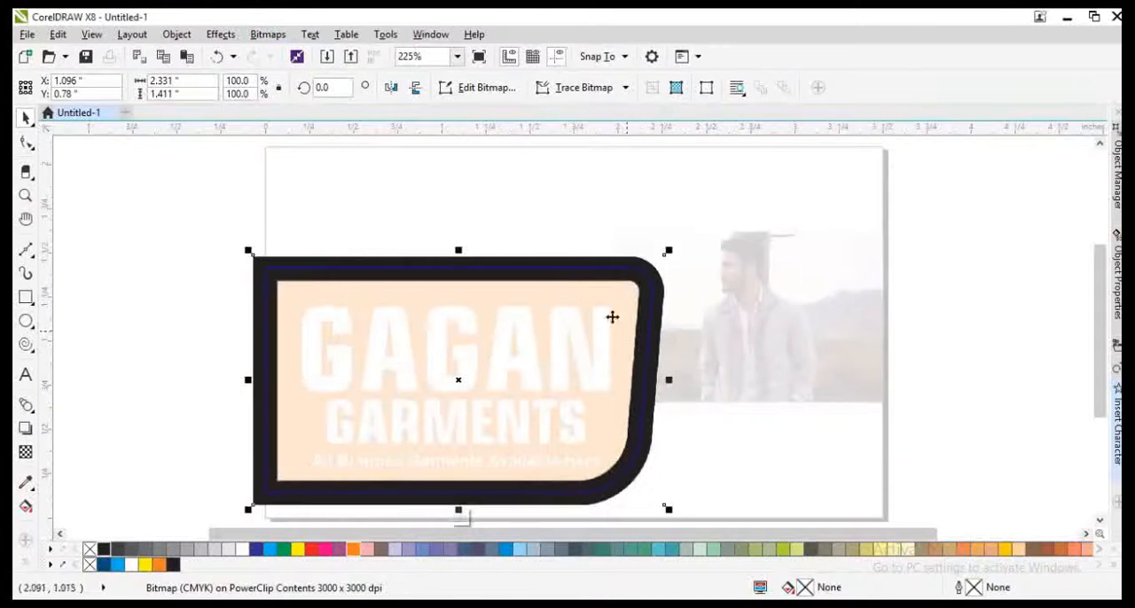
Step: Convert the black outline frame to a 200 dpi CMYK bitmap with a transparent background
left_click(572, 261)
left_click(267, 34)
left_click(306, 50)
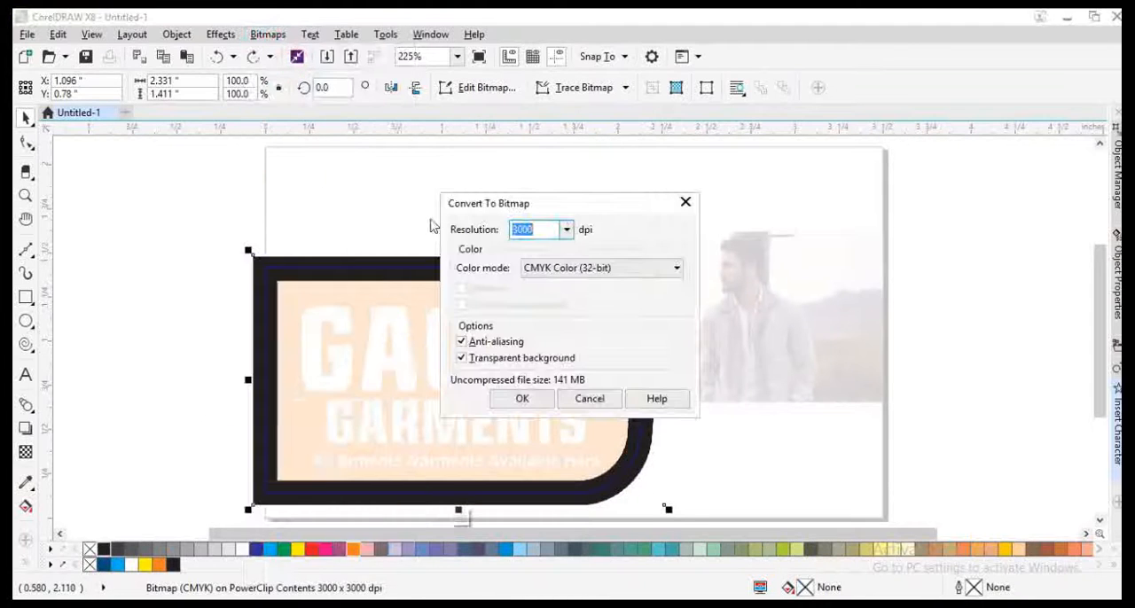
type("200")
key("Return")
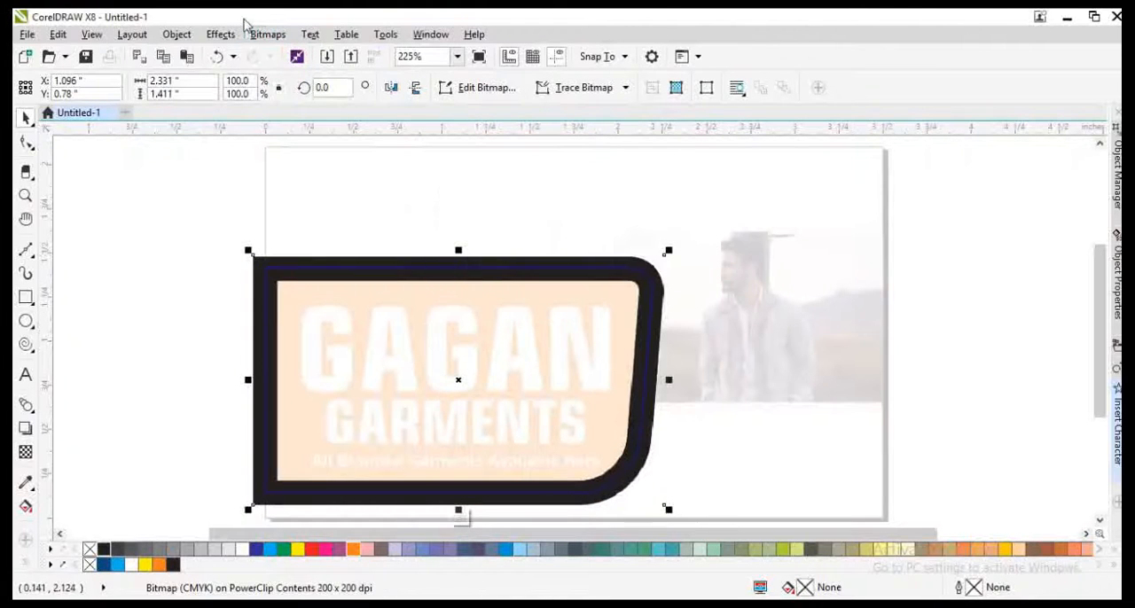
Step: Apply a Gaussian blur with a 14-pixel radius to the frame bitmap and finish editing the clip contents
left_click(267, 34)
mouse_move(278, 388)
left_click(439, 411)
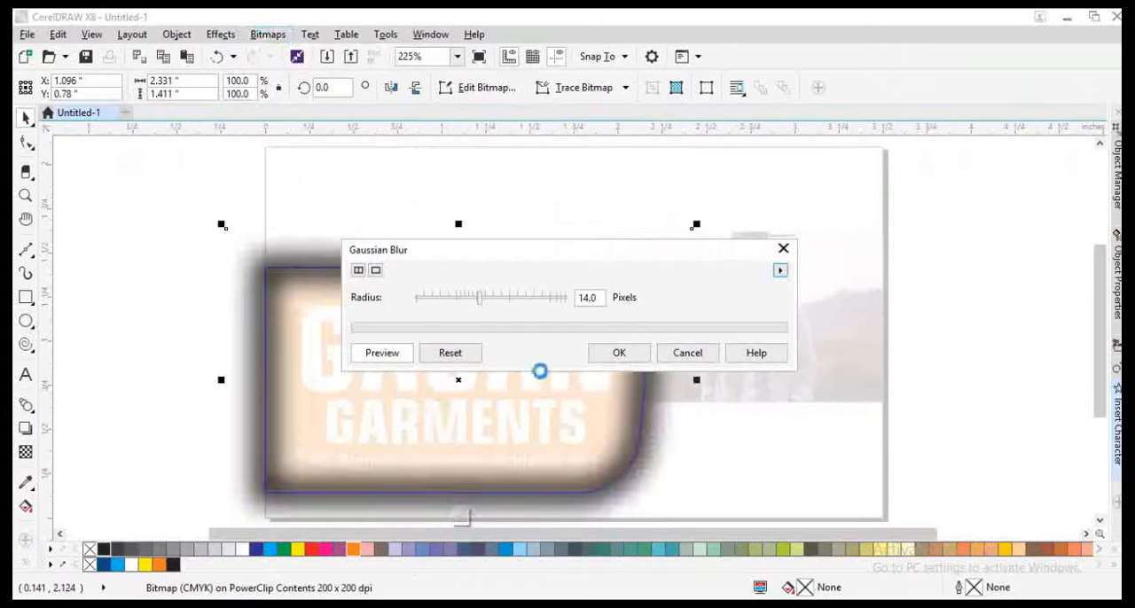
left_click(619, 354)
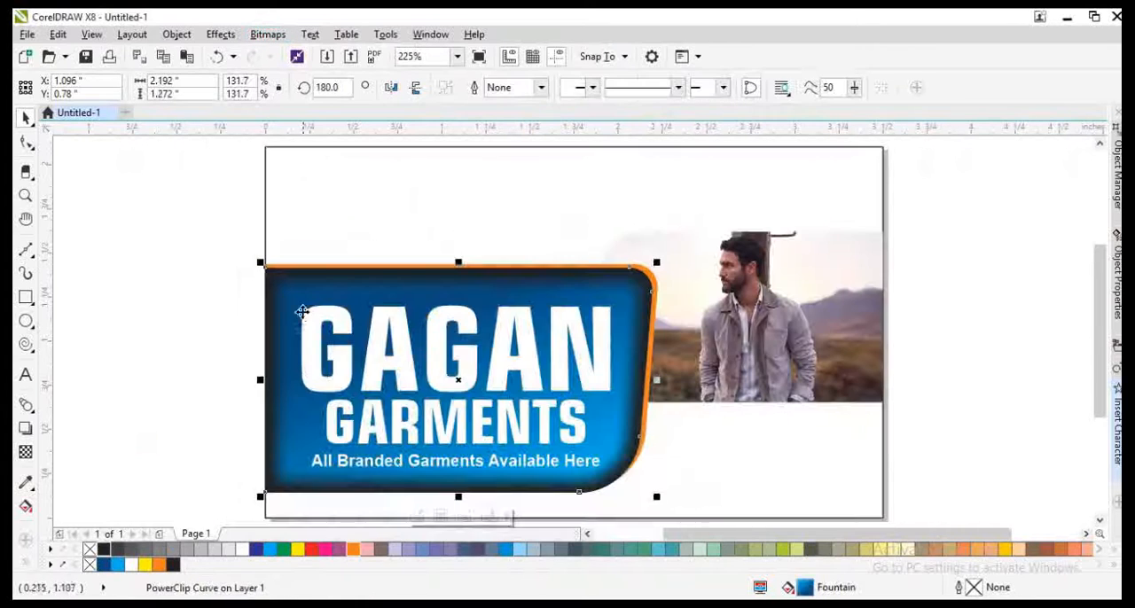
Step: Stretch the blurred frame bitmap outward past the blue shape's edges to thin the dark inner shading
left_click_drag(234, 379, 157, 379)
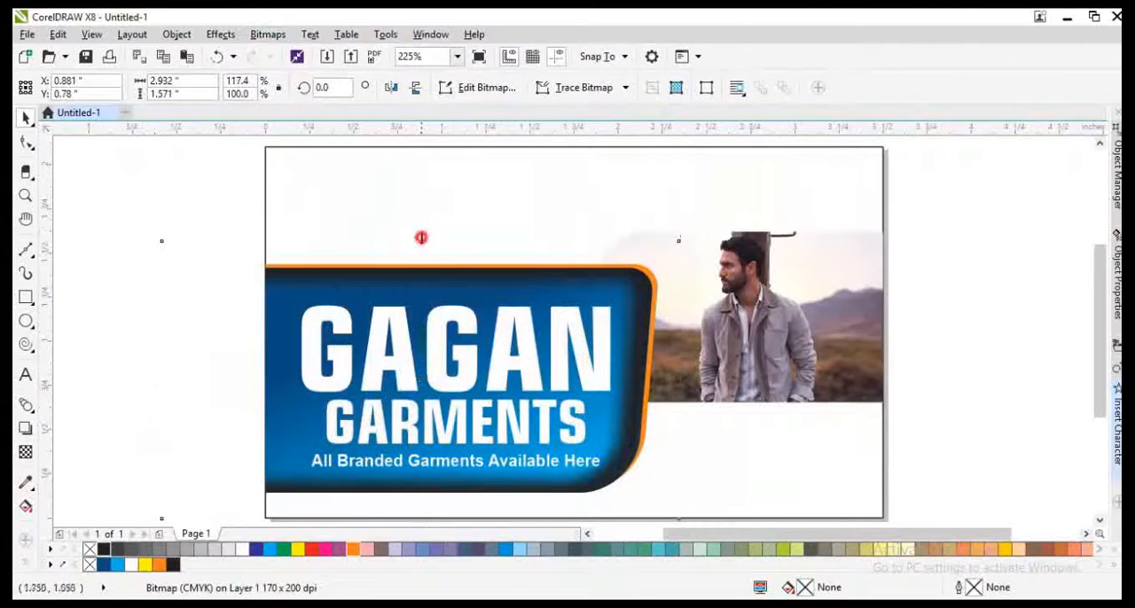
left_click_drag(421, 238, 420, 228)
left_click_drag(682, 381, 695, 404)
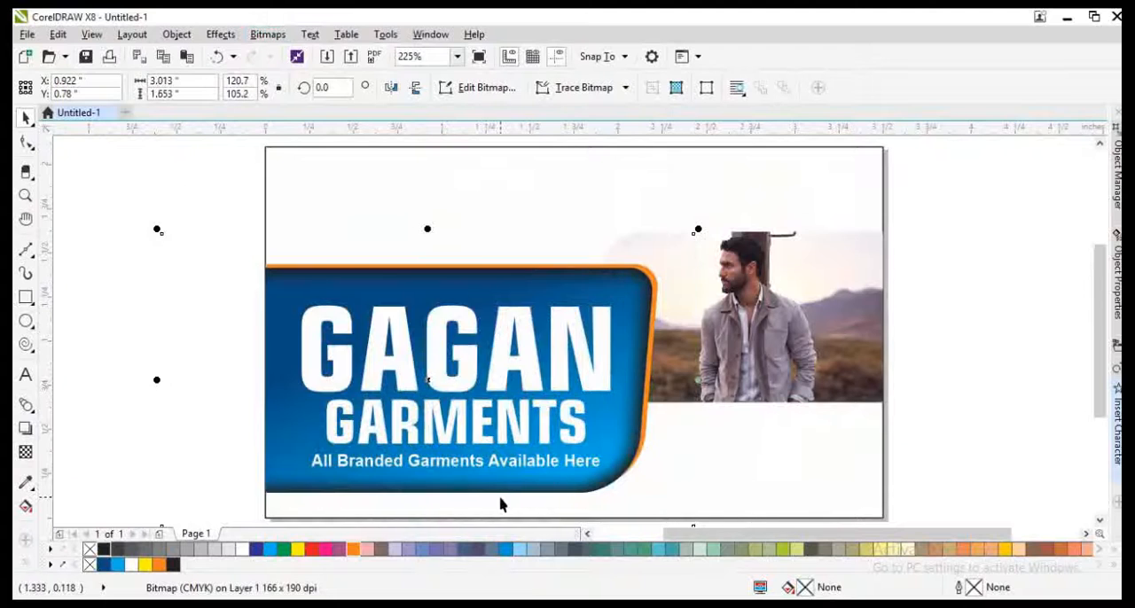
scroll(499, 503, "up", 1)
scroll(420, 446, "down", 3)
left_click_drag(429, 274, 430, 259)
scroll(429, 276, "down", 2)
left_click(218, 424)
scroll(434, 413, "up", 1)
scroll(436, 411, "up", 1)
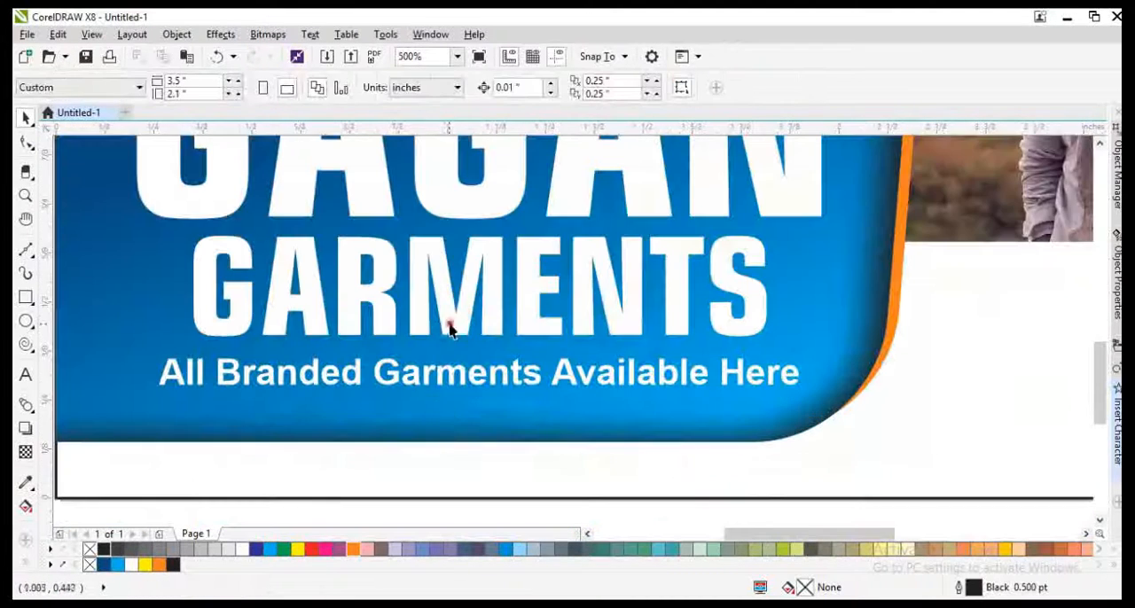
left_click(450, 325)
left_click(454, 372)
left_click(463, 411)
left_click(955, 435, "shift")
key("F4")
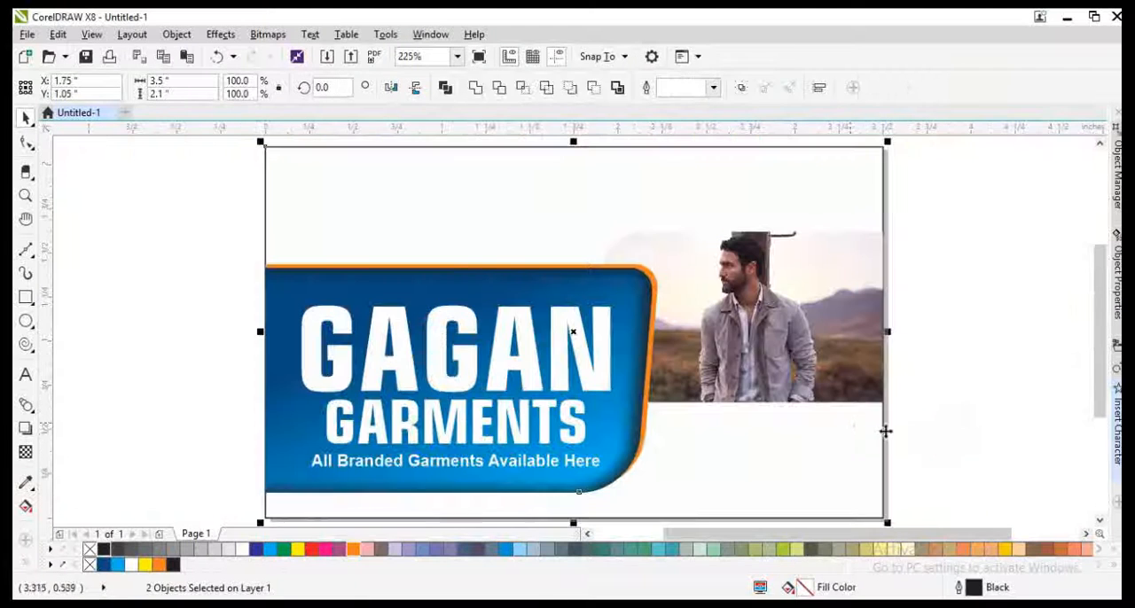
left_click(939, 418)
left_click_drag(849, 442, 856, 433)
key("ctrl+z")
left_click(926, 423)
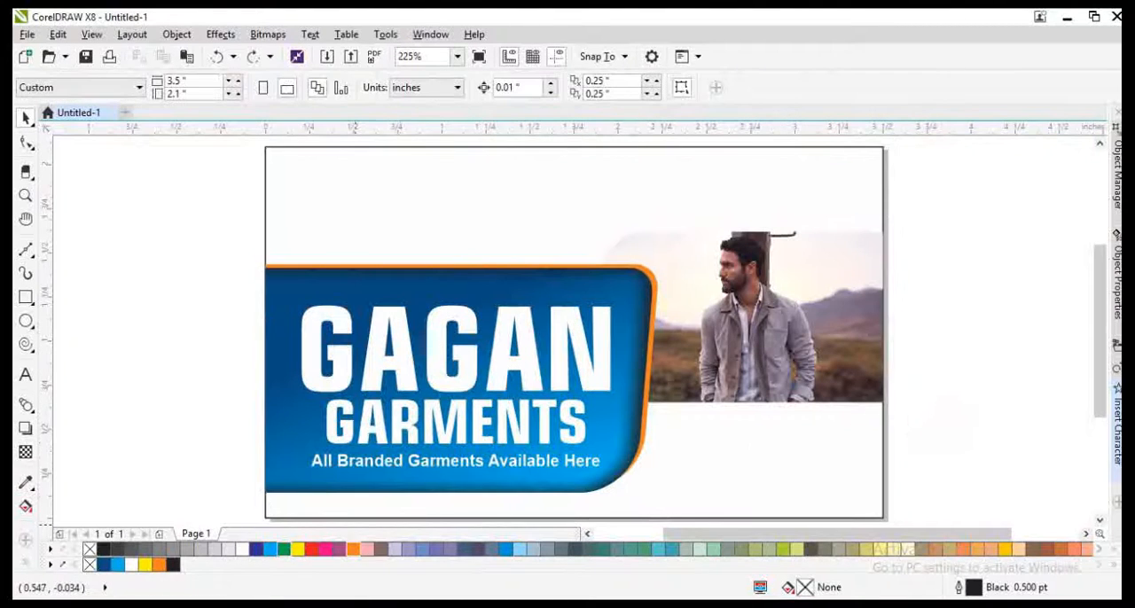
Step: Switch to Chrome and examine the fit-model picture and its related images in the garment model results
left_click(230, 602)
left_click(227, 266)
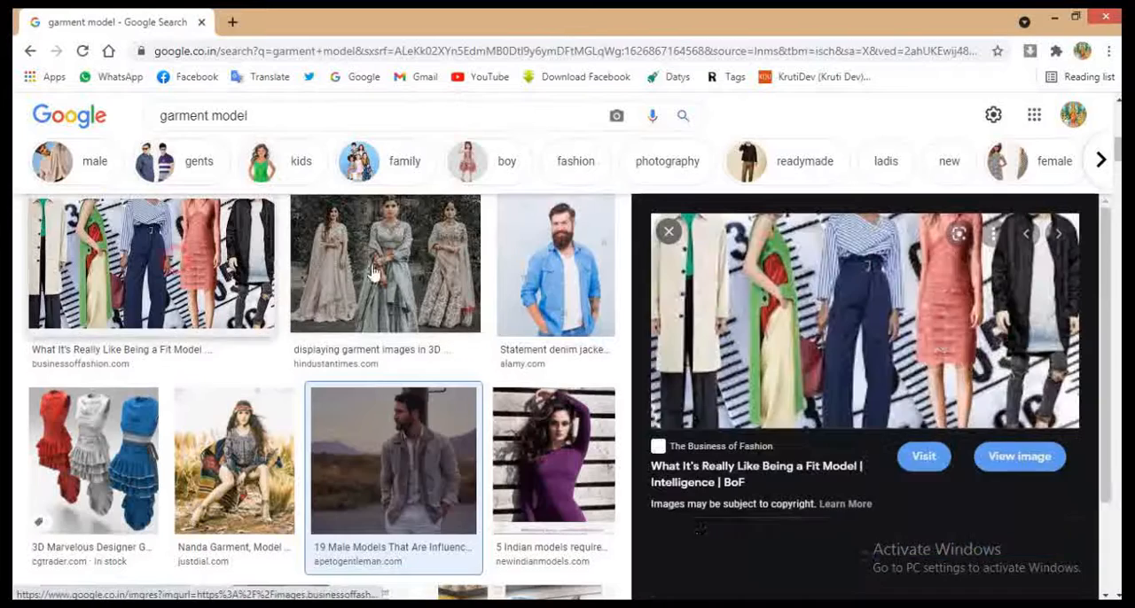
right_click(879, 354)
left_click(945, 279)
scroll(991, 405, "down", 5)
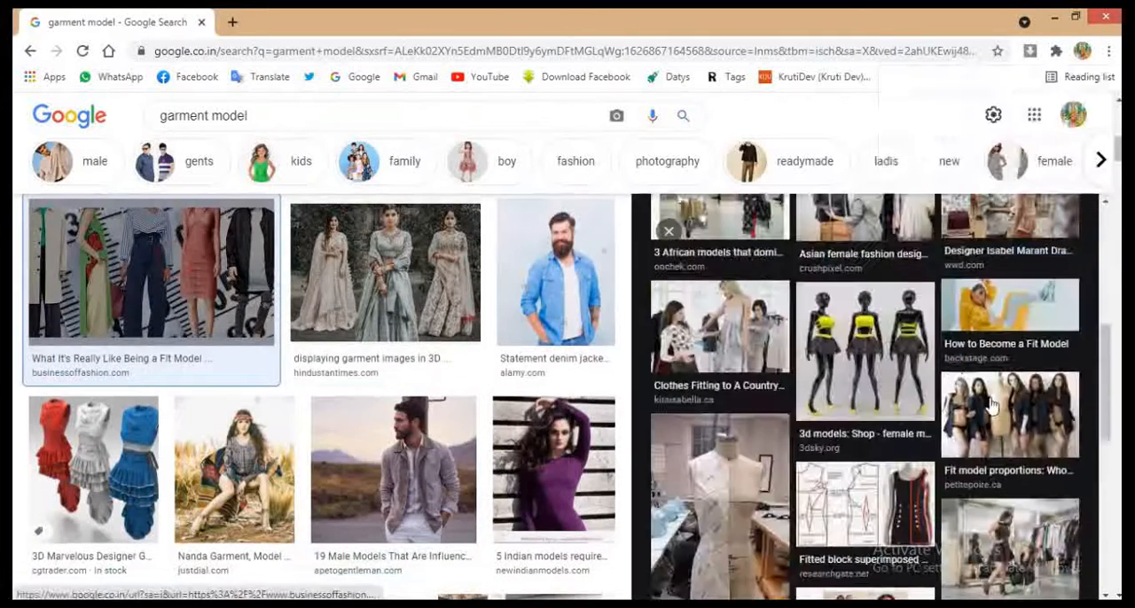
scroll(991, 405, "up", 3)
scroll(998, 407, "down", 5)
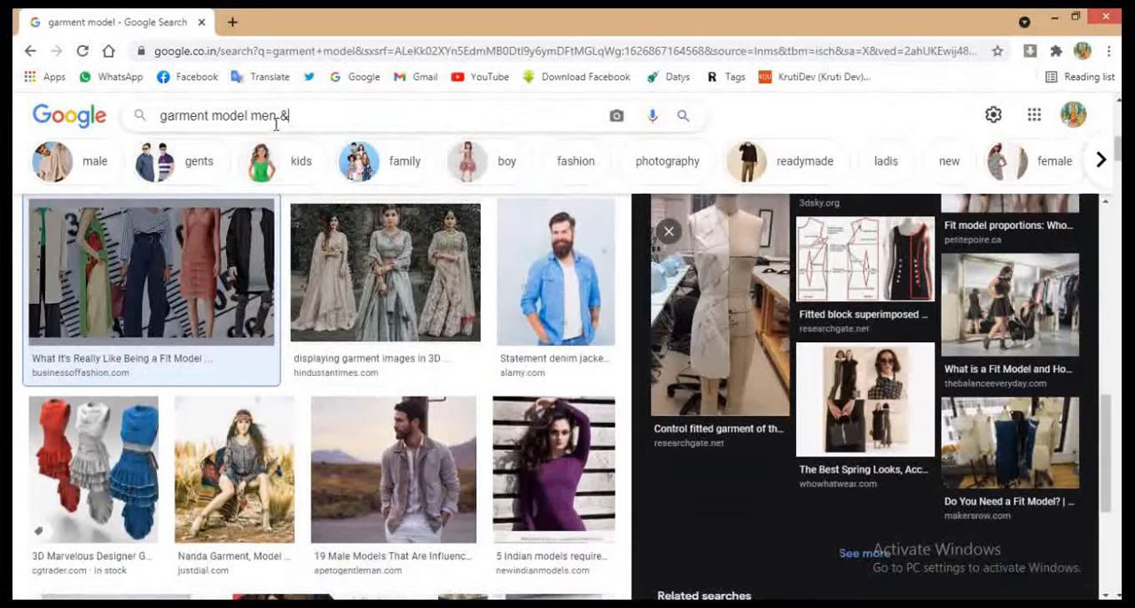
Step: Search images for "garment model men & women" and browse the results for a group photo
key("Return")
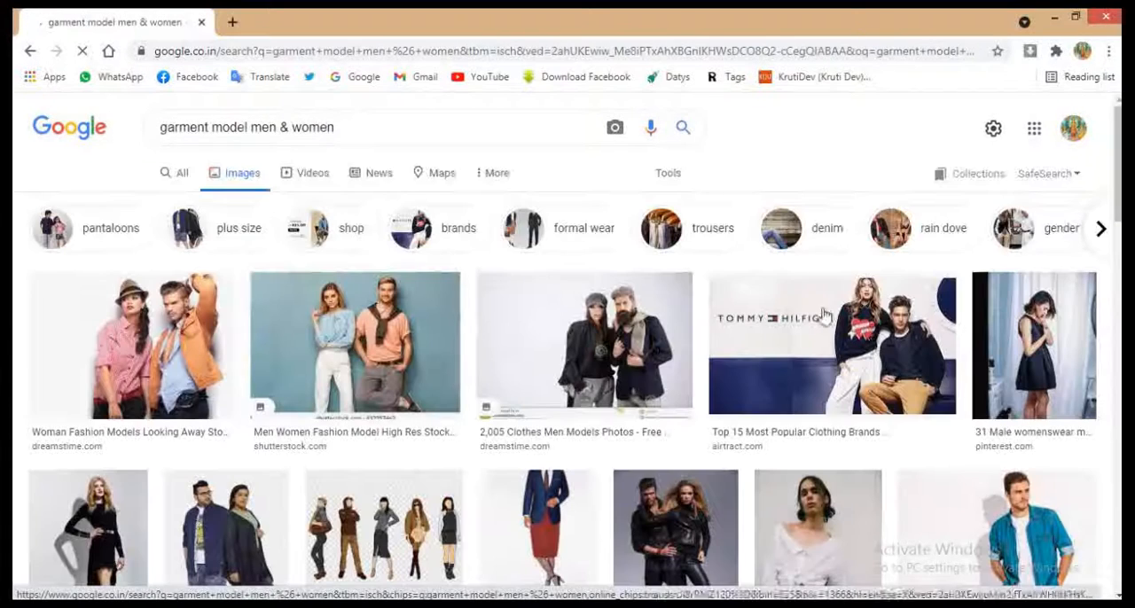
scroll(391, 401, "down", 4)
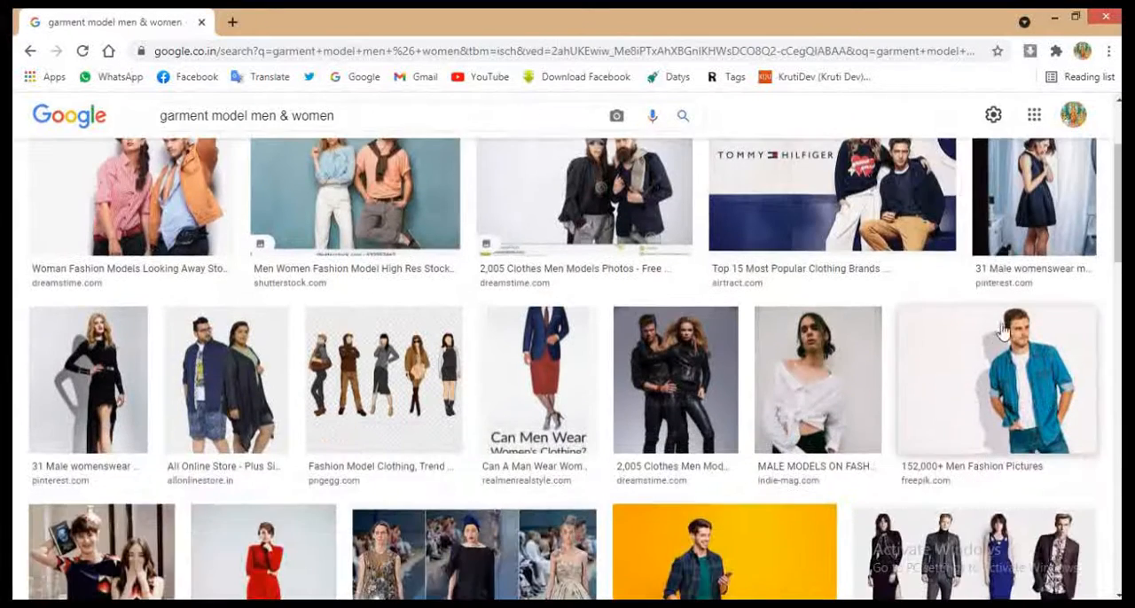
scroll(388, 398, "down", 4)
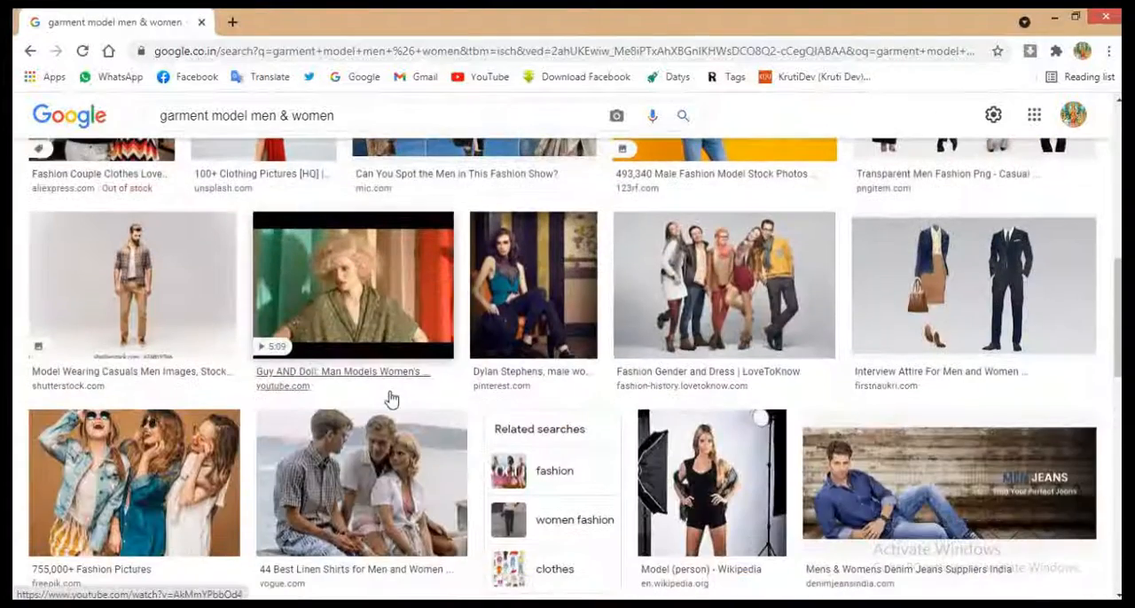
Step: Open the Fashion Gender and Dress result, preview its related picture of five standing men, and copy that image
left_click(725, 288)
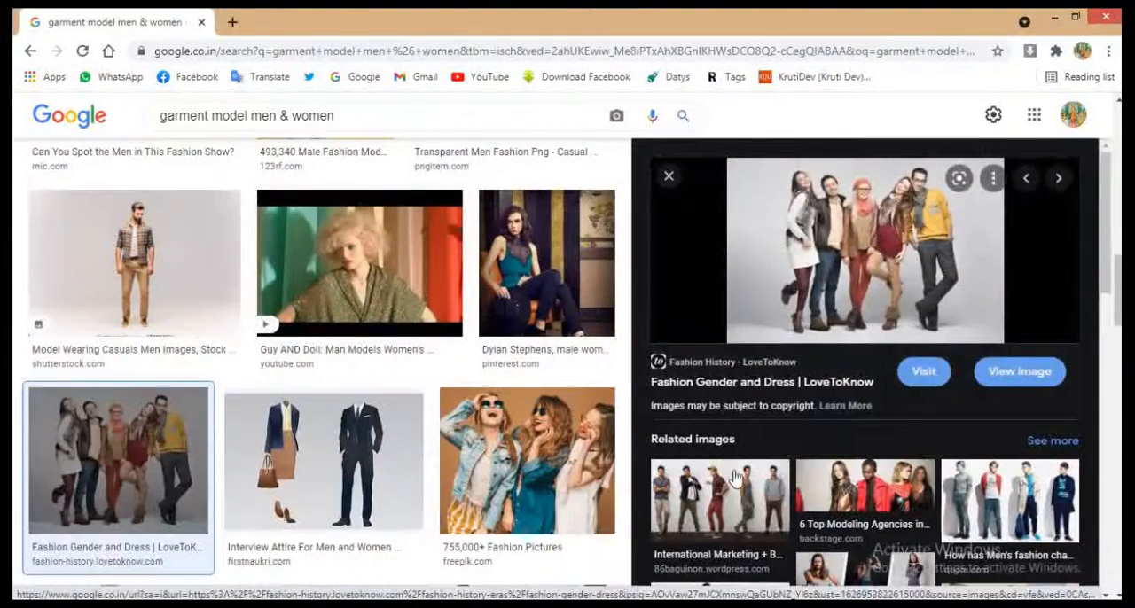
left_click(720, 495)
right_click(849, 324)
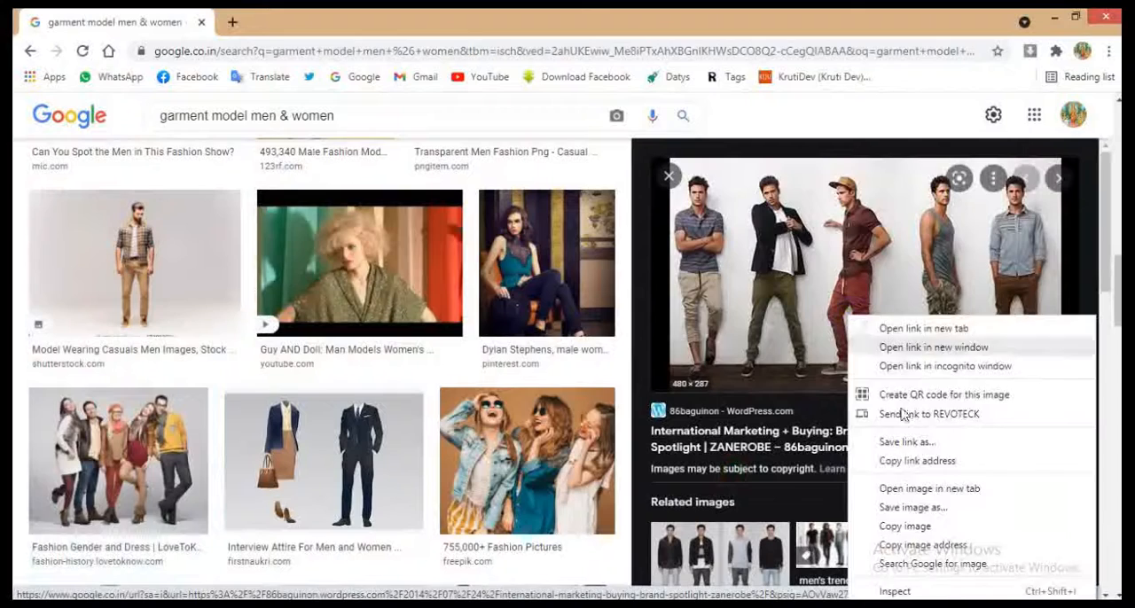
left_click(886, 524)
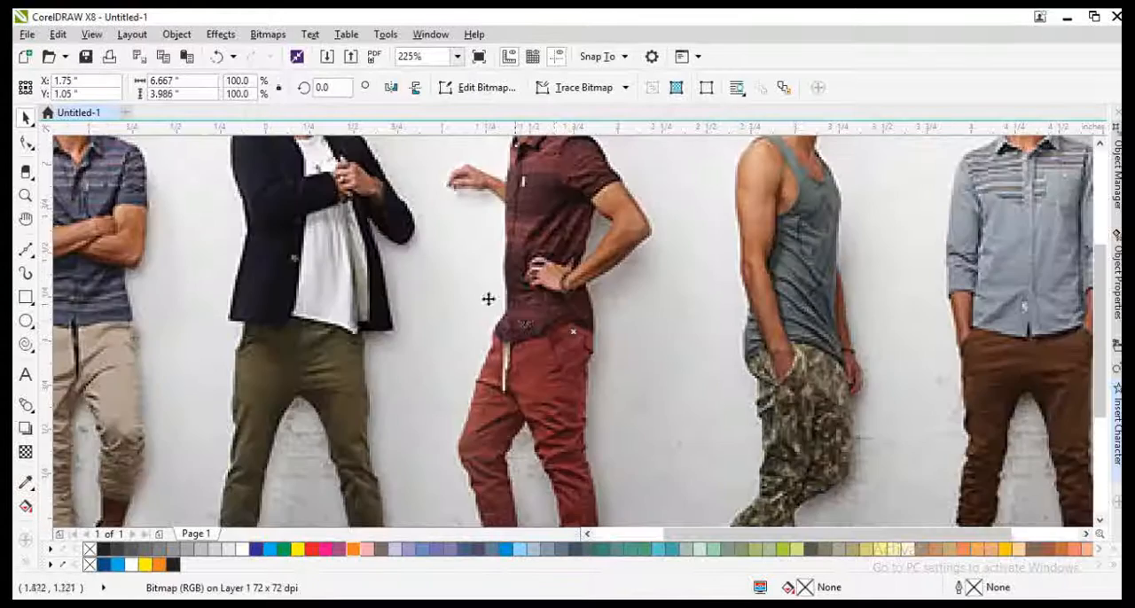
Step: Paste the five-men picture into the CorelDRAW card and scale it down to about 2.76 in wide
scroll(508, 300, "down", 3)
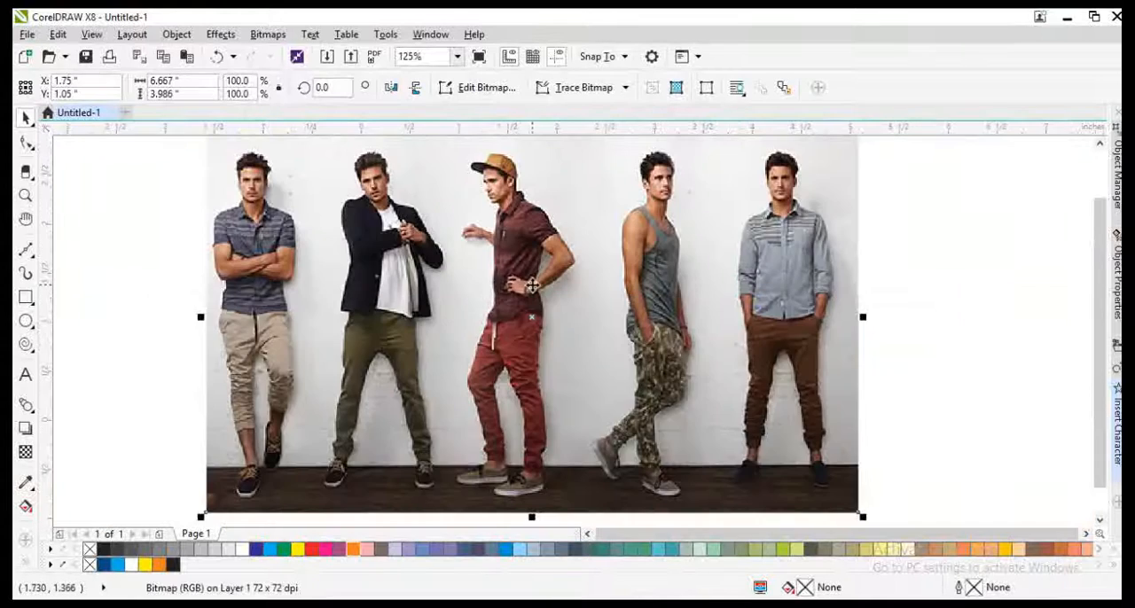
left_click_drag(618, 240, 569, 269)
scroll(526, 285, "up", 1)
scroll(525, 285, "up", 1)
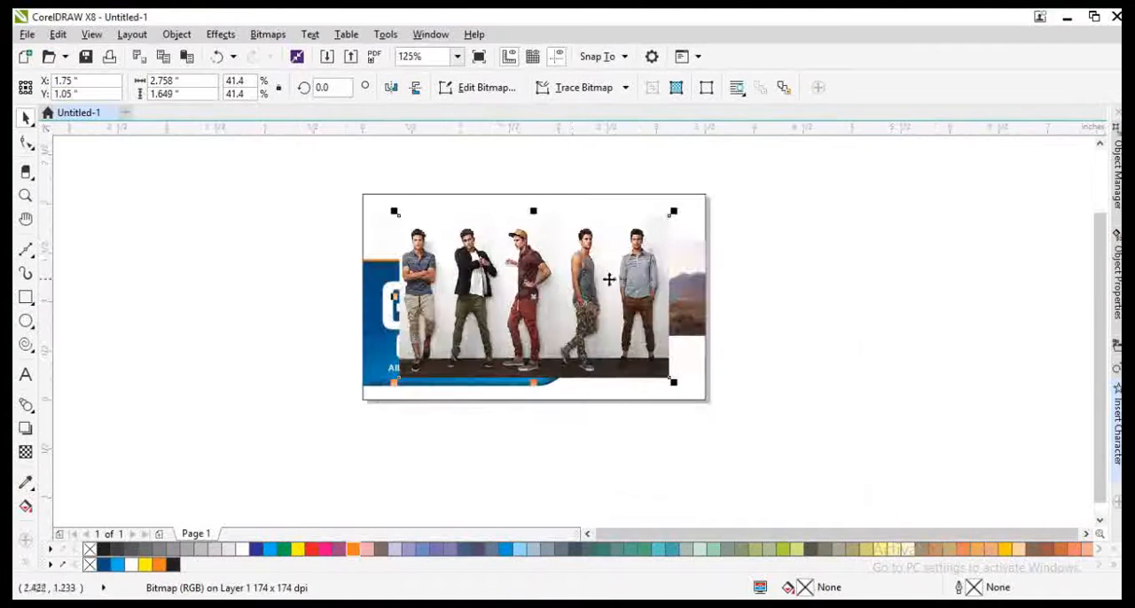
Step: PowerClip the five-men picture inside the card rectangle and move it to the card's upper-left corner, behind the blue shape
right_click(573, 279)
left_click(634, 125)
left_click(686, 212)
left_click(657, 227, "ctrl")
left_click_drag(657, 227, 602, 195)
left_click_drag(544, 217, 570, 218)
scroll(426, 225, "up", 1)
left_click_drag(439, 224, 422, 228)
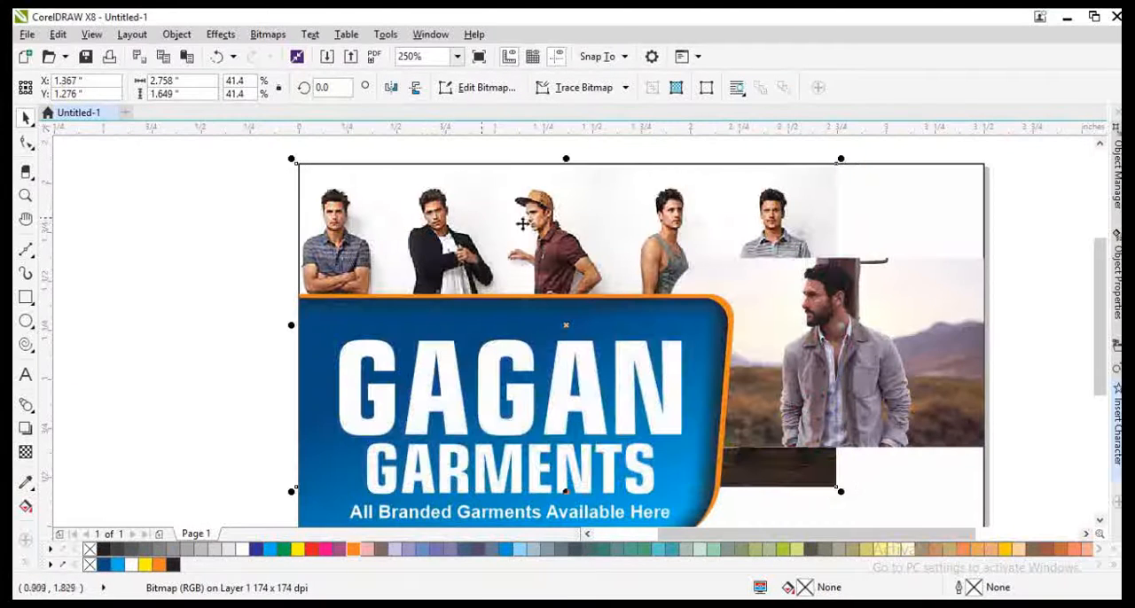
Step: Crop the bottom of the five-men picture with the Shape tool so it ends behind the blue shape
key("F10")
left_click_drag(807, 510, 835, 433)
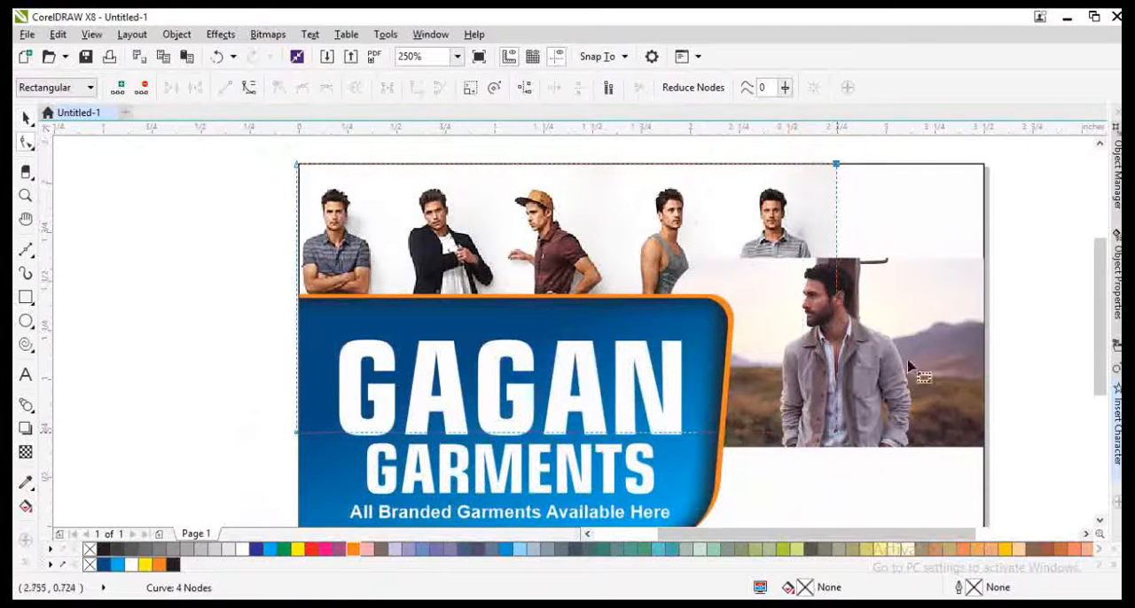
key("space")
Step: Fill the card rectangle with the off-white (C:3 M:3 Y:4 K:0) sampled from the five-men picture's background
left_click(854, 217, "ctrl")
left_click(894, 236, "ctrl")
left_click(26, 483)
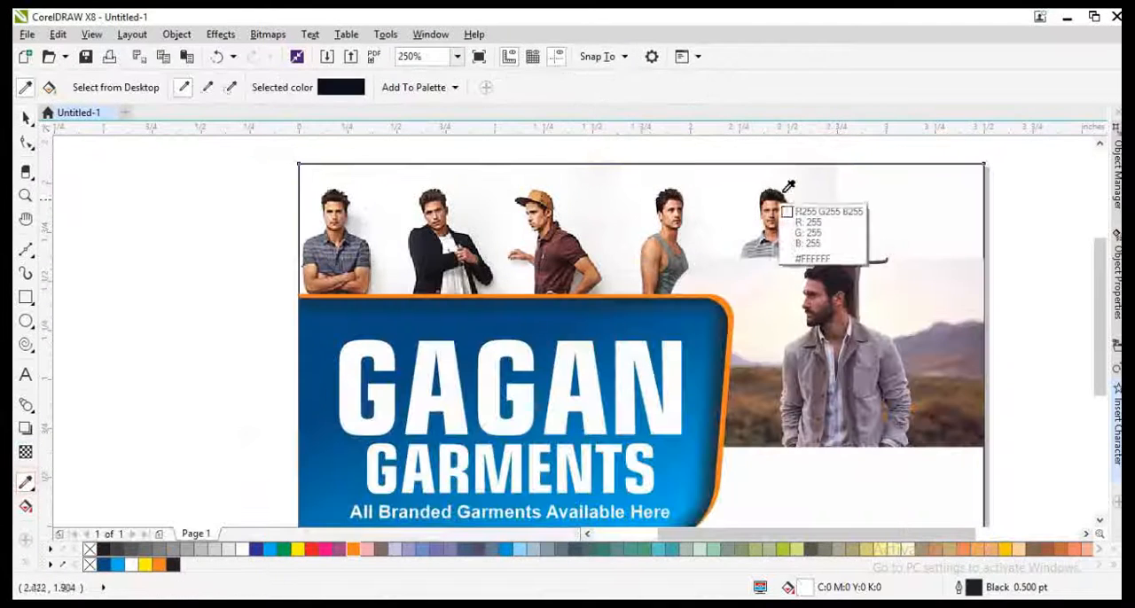
left_click(783, 190)
key("space")
left_click(826, 190)
left_click(882, 205)
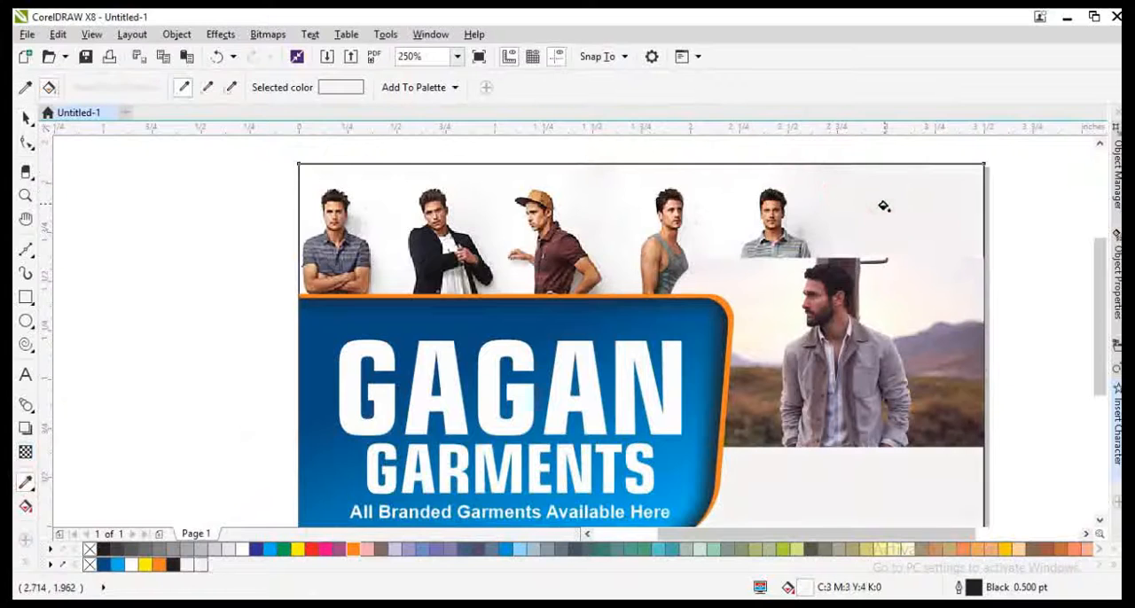
key("space")
scroll(886, 232, "down", 1)
left_click(832, 220)
scroll(832, 220, "up", 1)
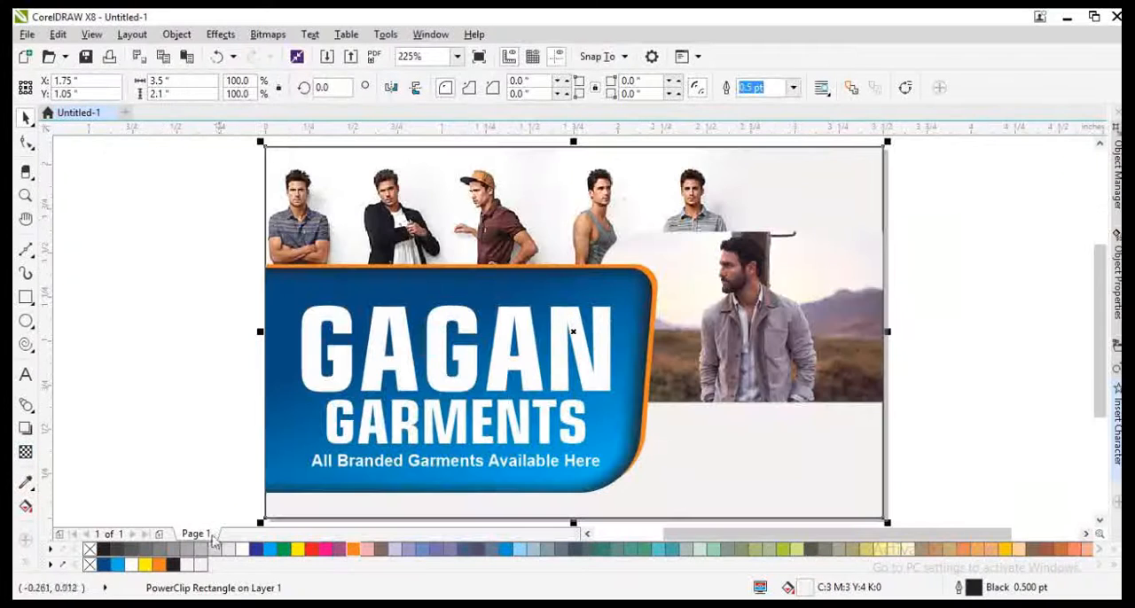
Step: Draw a rectangle about 3.42 by 1.94 in over the card as an inner border
left_click(203, 239)
left_click(385, 192)
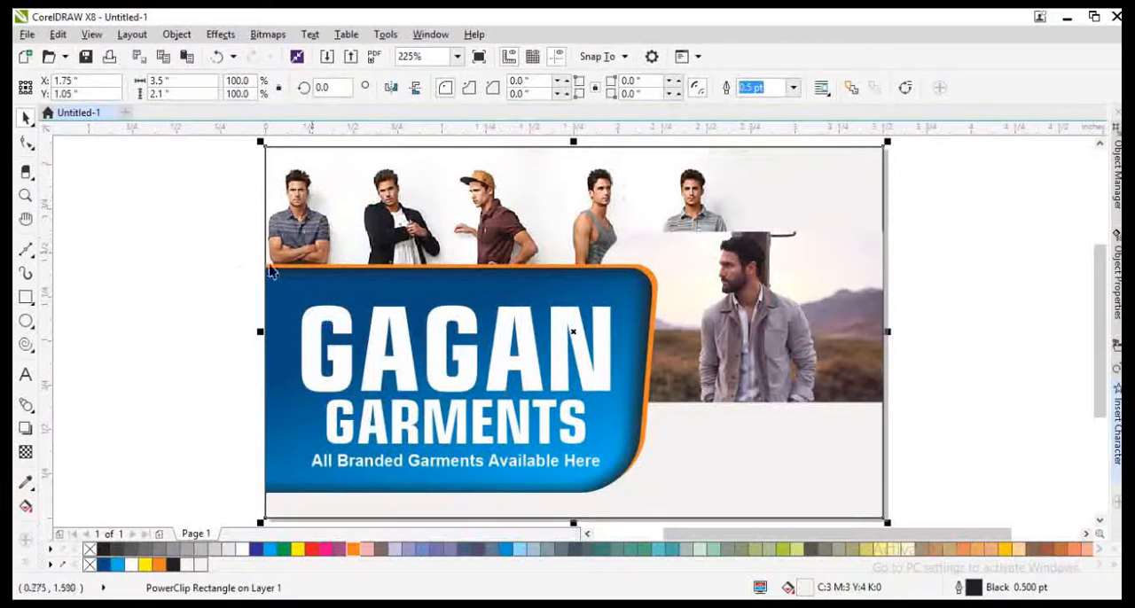
left_click(236, 275)
left_click(26, 296)
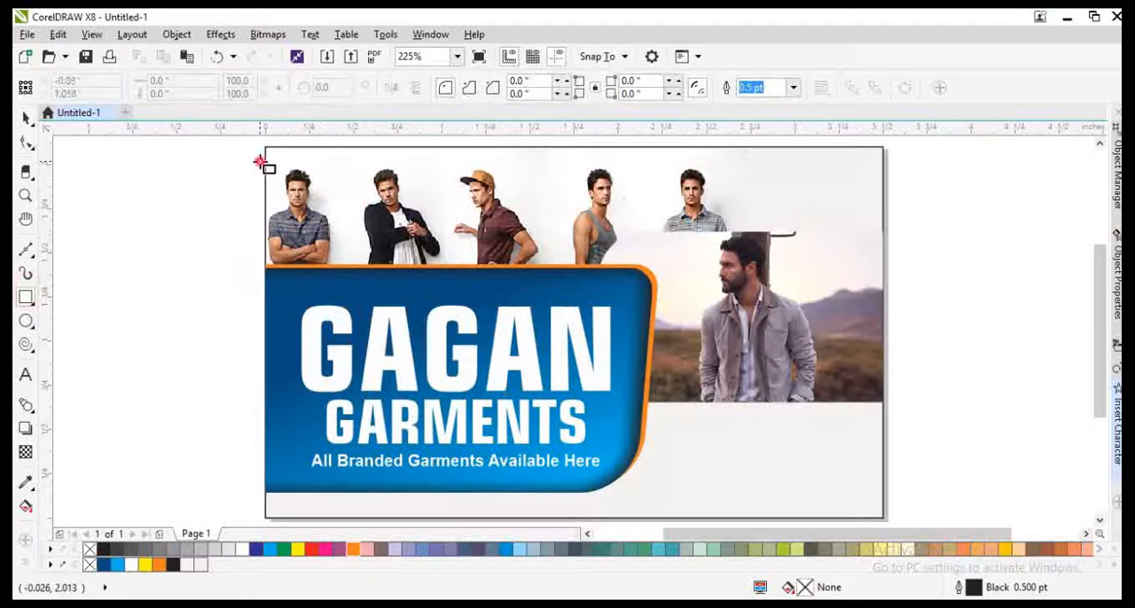
left_click_drag(260, 161, 864, 504)
key("space")
left_click(884, 463, "shift")
left_click(916, 385)
Step: Round the inner border rectangle's corners to about 0.088 in with the Shape tool
left_click(849, 241)
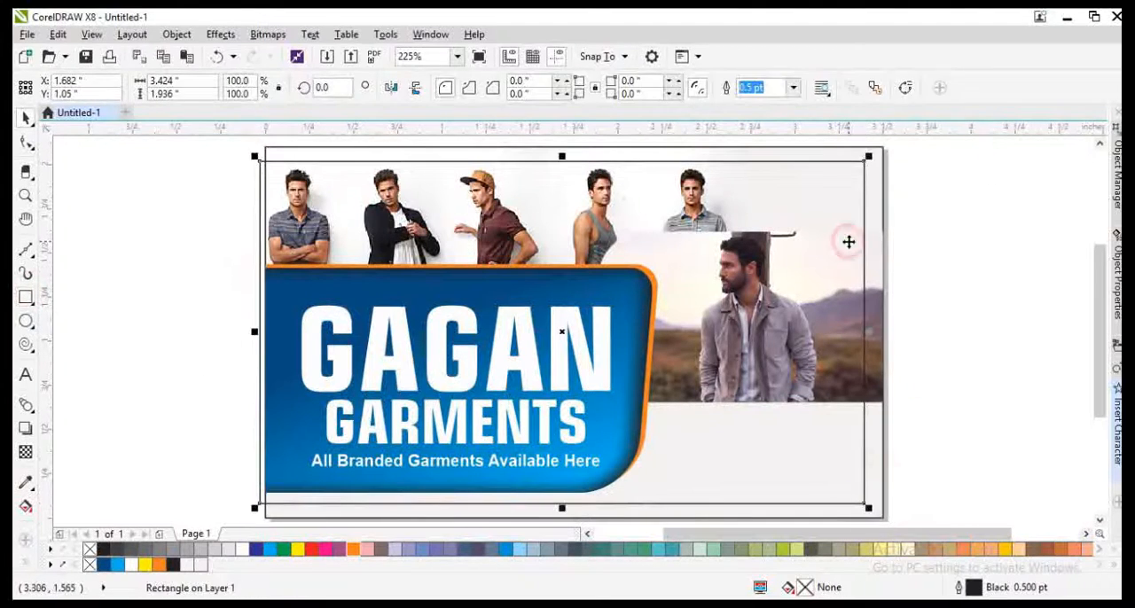
key("F12")
key("Escape")
key("F10")
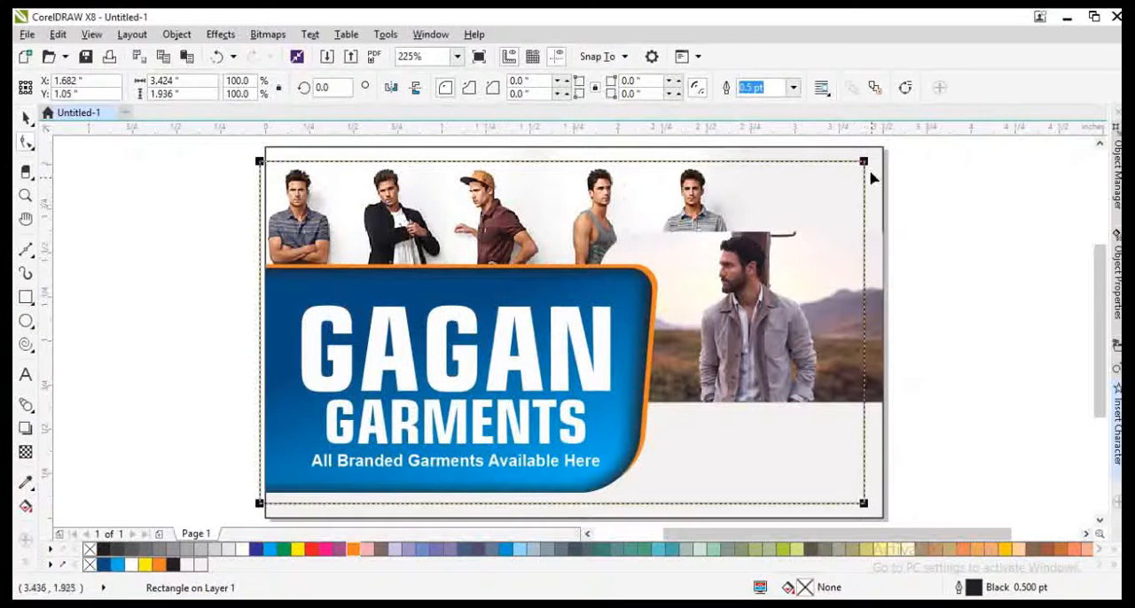
left_click_drag(867, 158, 882, 190)
key("space")
Step: Stretch the rounded rectangle's left edge past the card to about 3.74 in wide and nudge it right by 0.03 in
left_click_drag(251, 336, 199, 334)
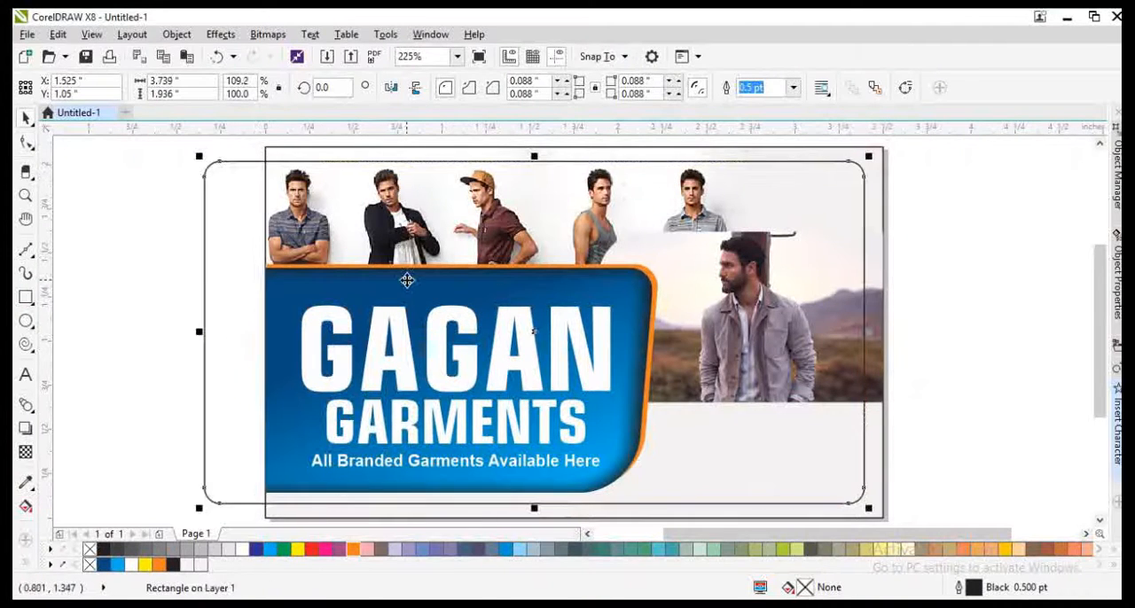
key("Right")
key("Right")
key("Right")
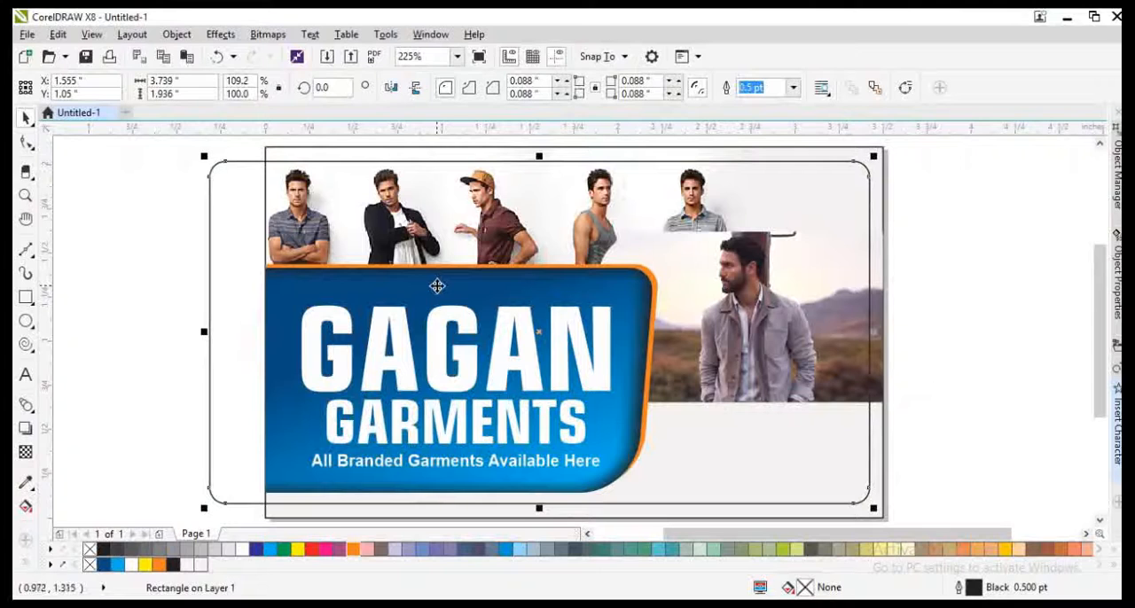
Step: Try a 4 pt outline on the rounded border rectangle
key("F12")
type("4")
key("Return")
key("ctrl+z")
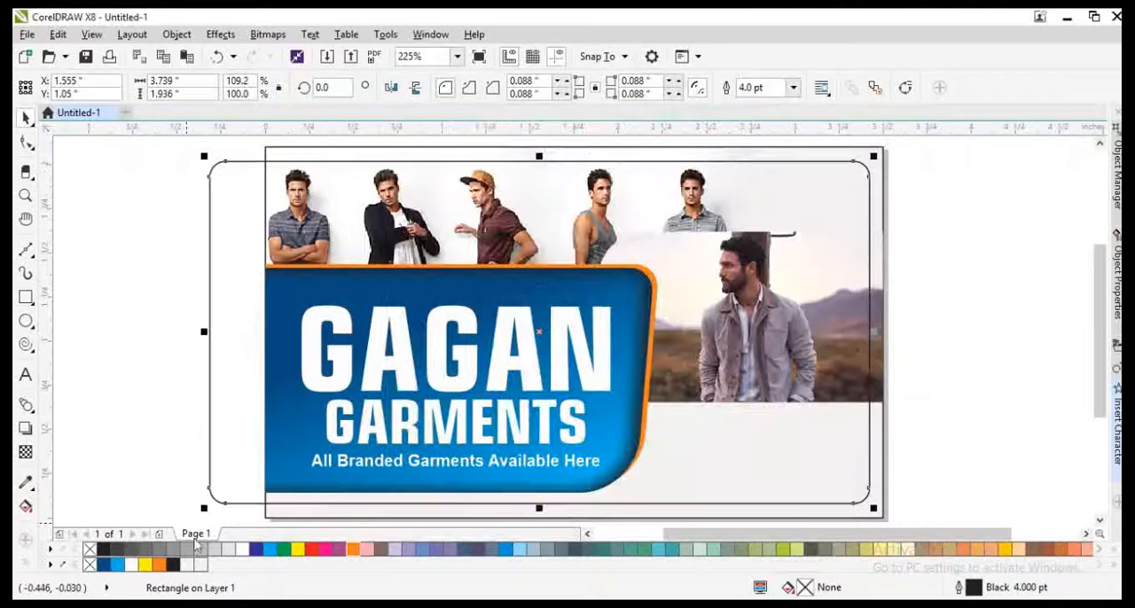
Step: Give the rounded border rectangle a 0.5 pt dashed outline in light grey (K:30), set behind its fill
right_click(202, 549)
key("F12")
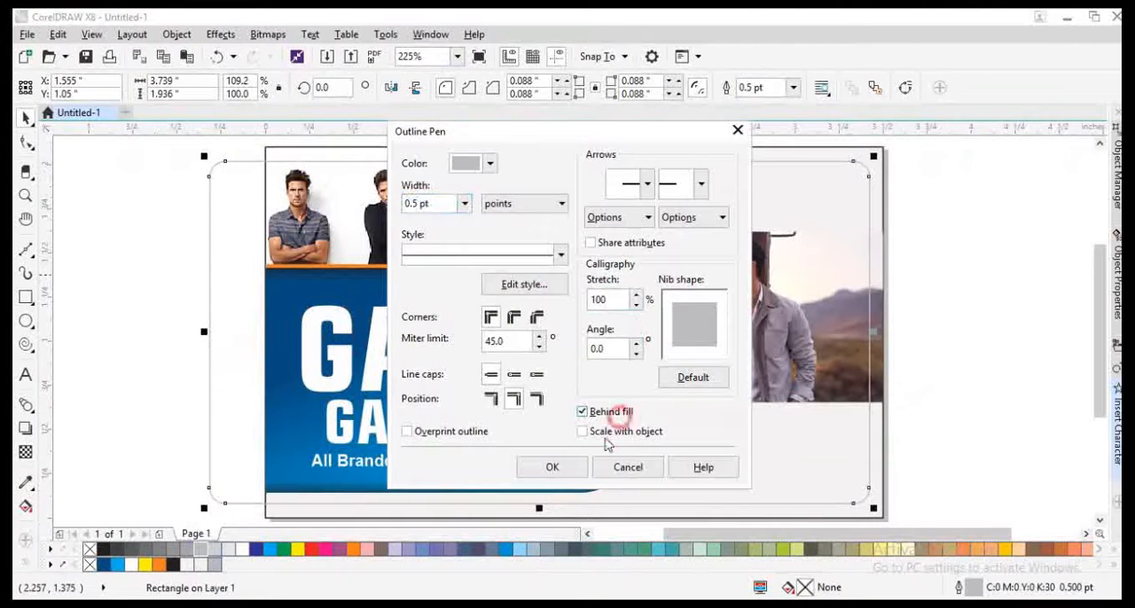
left_click(543, 262)
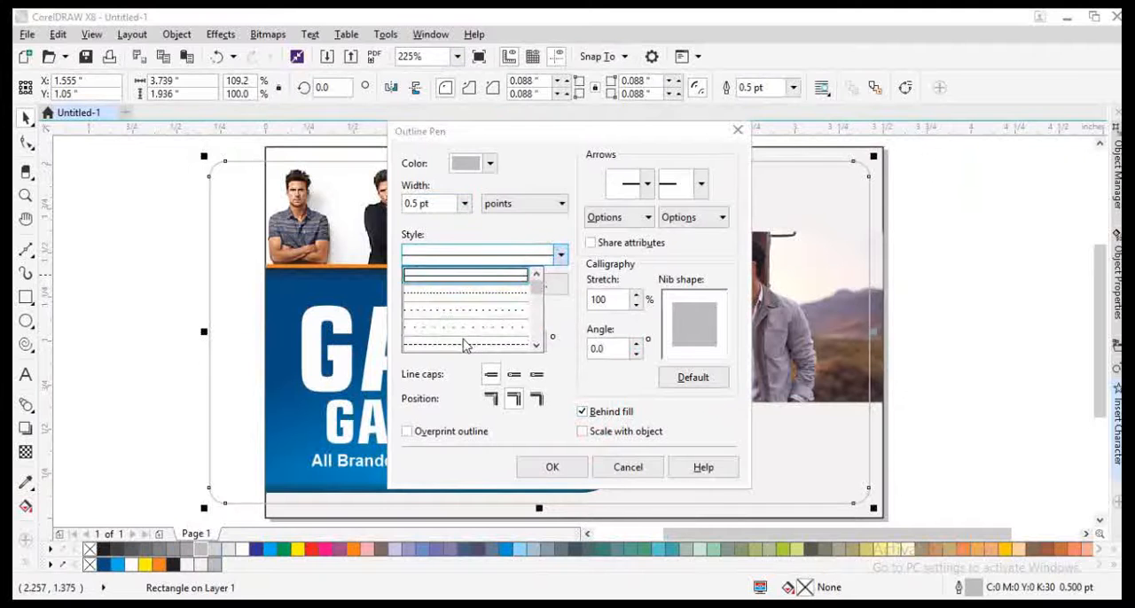
left_click(464, 345)
left_click(556, 469)
scroll(848, 166, "up", 3)
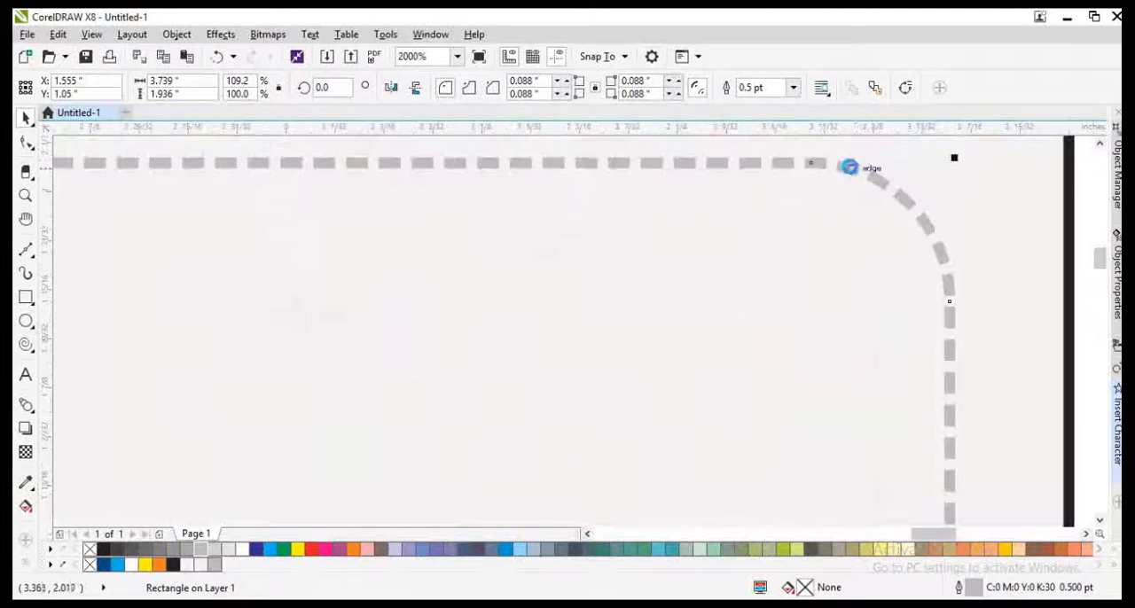
scroll(848, 168, "down", 2)
Step: PowerClip the dashed rounded border inside the card rectangle
right_click(849, 167)
left_click(876, 163)
left_click(841, 151)
scroll(840, 151, "down", 3)
Step: PowerClip the framed photo of the man in the jacket inside the card rectangle
left_click(837, 257)
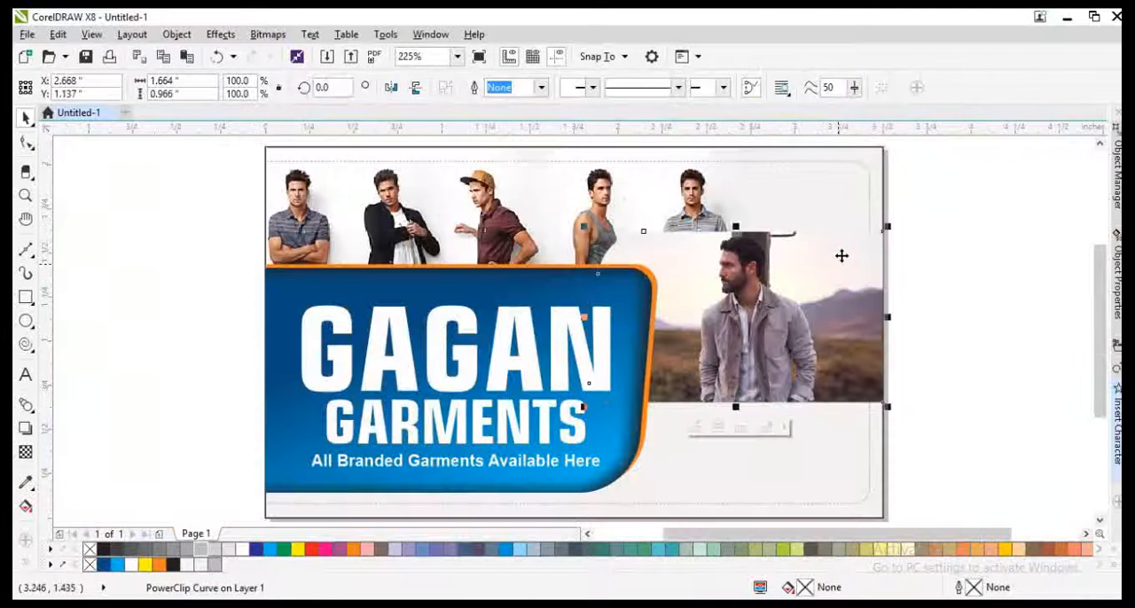
right_click(840, 252)
left_click(866, 149)
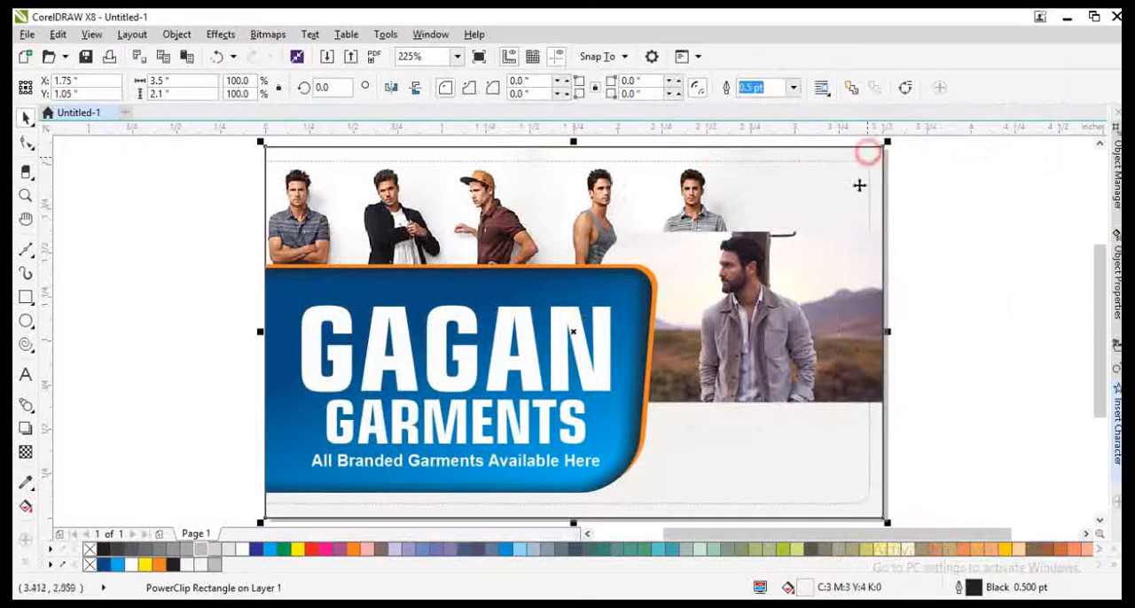
left_click(948, 389)
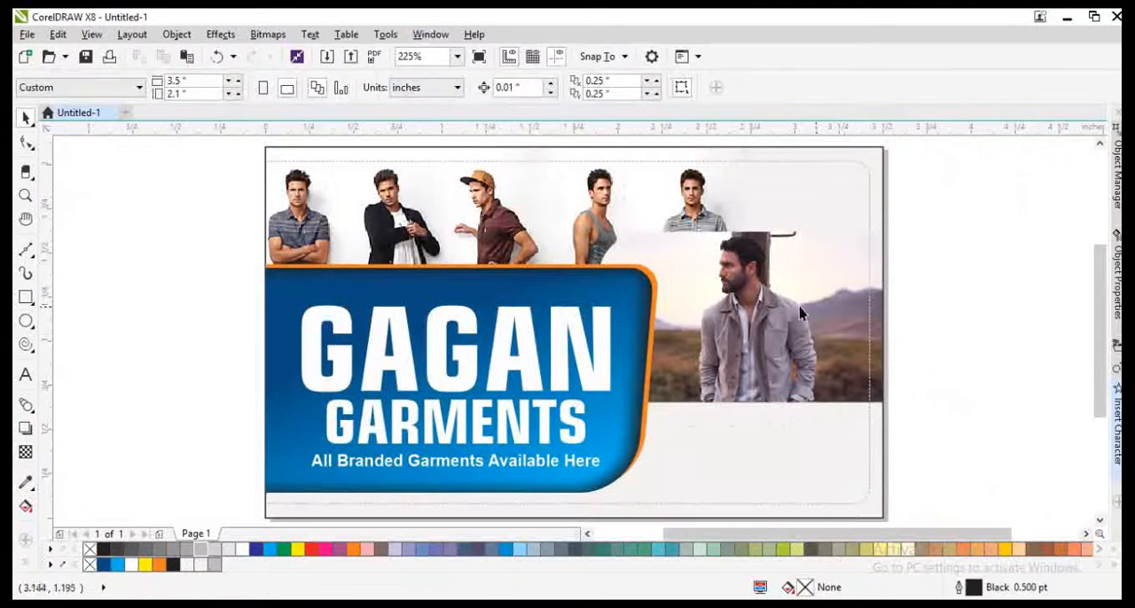
Step: Try to reposition the clipped photo of the man in the jacket on the card
left_click(778, 309)
left_click(773, 308, "alt")
left_click_drag(791, 305, 957, 343)
key("ctrl+z")
left_click(877, 310)
left_click(1041, 379)
Step: Edit the card's PowerClip contents and shift the jacket man's photo together with its rounded frame to the right
left_click(752, 328)
left_click(736, 338, "alt")
left_click(736, 339, "alt")
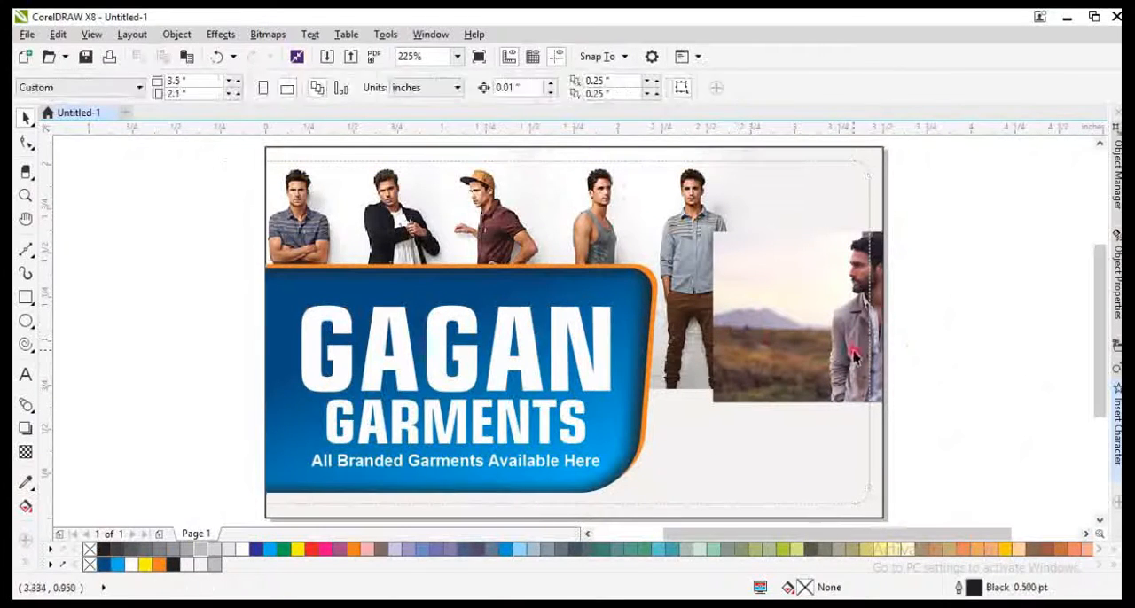
left_click(854, 354, "ctrl")
left_click(986, 446, "ctrl")
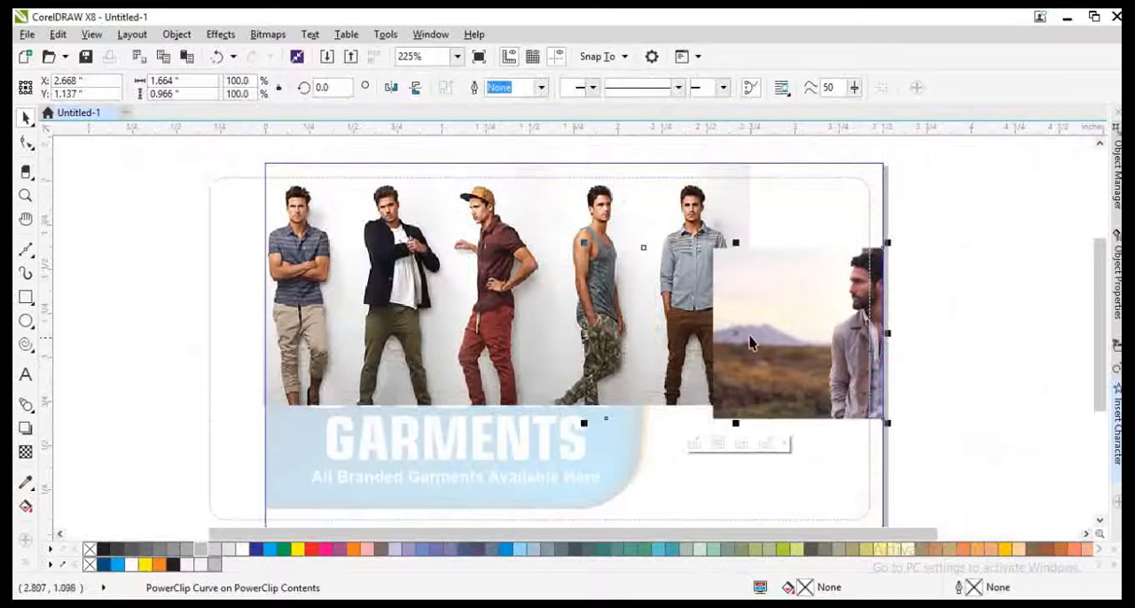
left_click_drag(778, 334, 826, 336)
left_click(899, 348, "alt")
left_click_drag(899, 347, 782, 348)
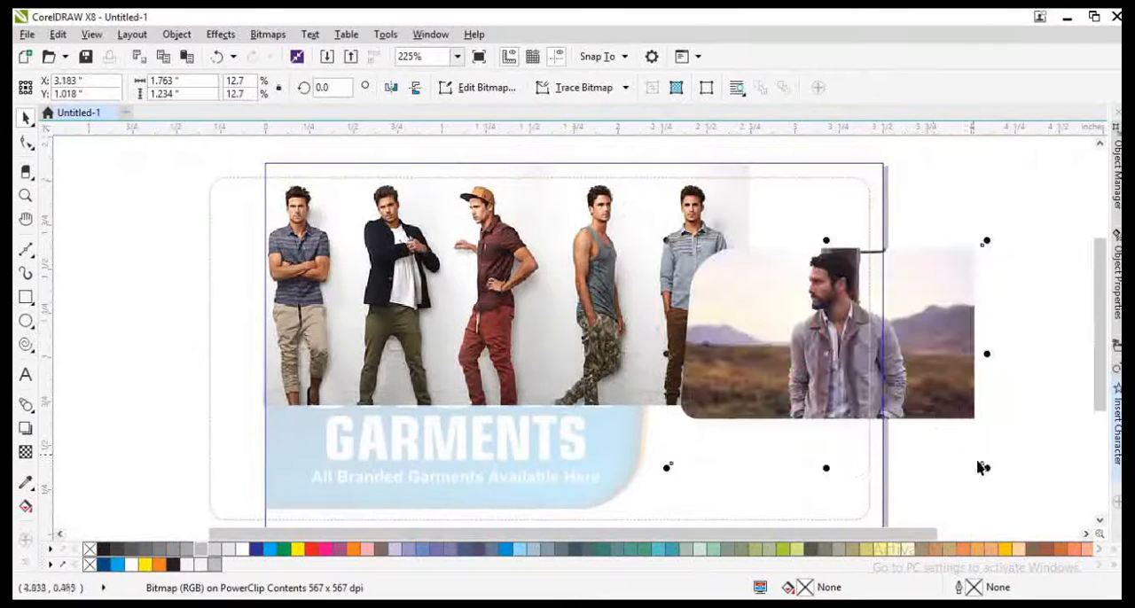
left_click(978, 461, "ctrl")
Step: Try to shift the jacket man's photo to the left inside the card
left_click(831, 324, "alt")
left_click(827, 318, "alt")
left_click(824, 318, "alt")
left_click_drag(823, 318, 786, 320)
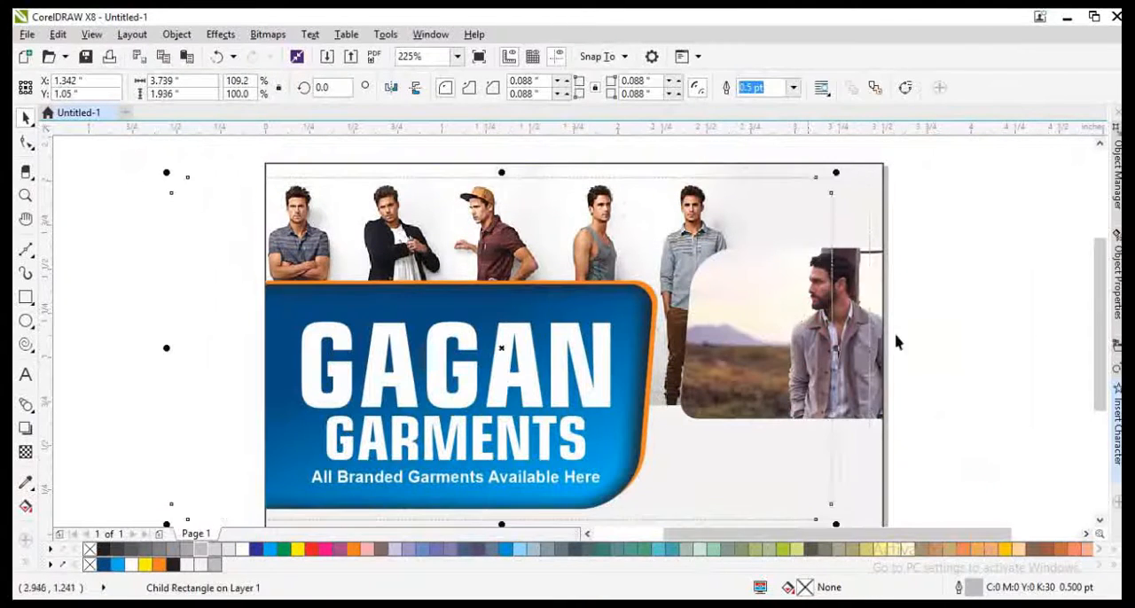
key("ctrl+z")
Step: Convert the dashed border's outline to an object
left_click(874, 286)
left_click(866, 292, "alt")
left_click(866, 292, "alt")
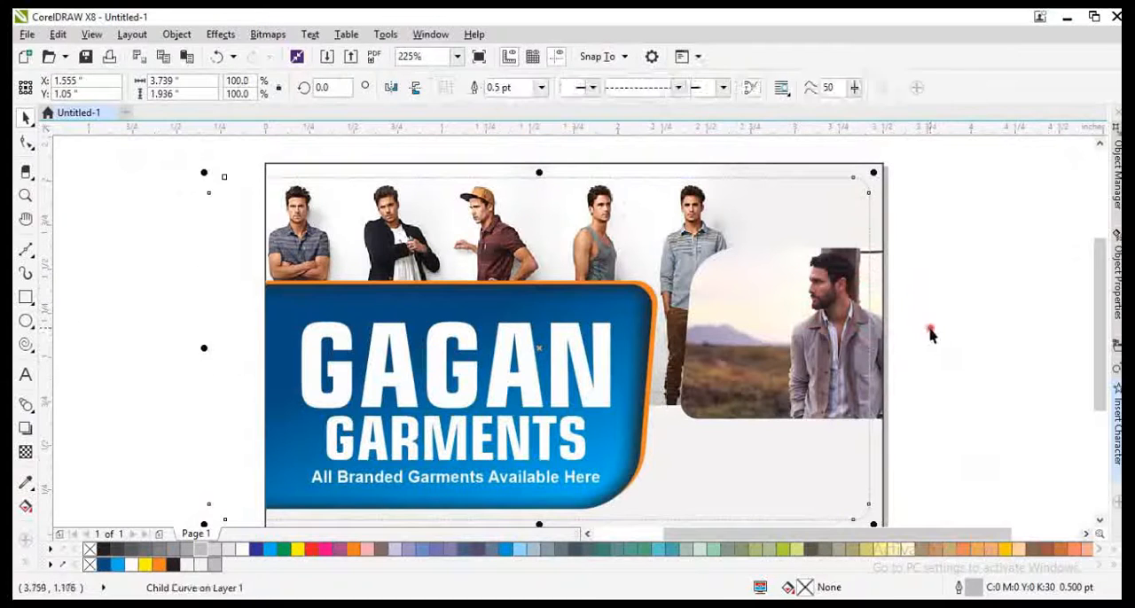
key("ctrl+z")
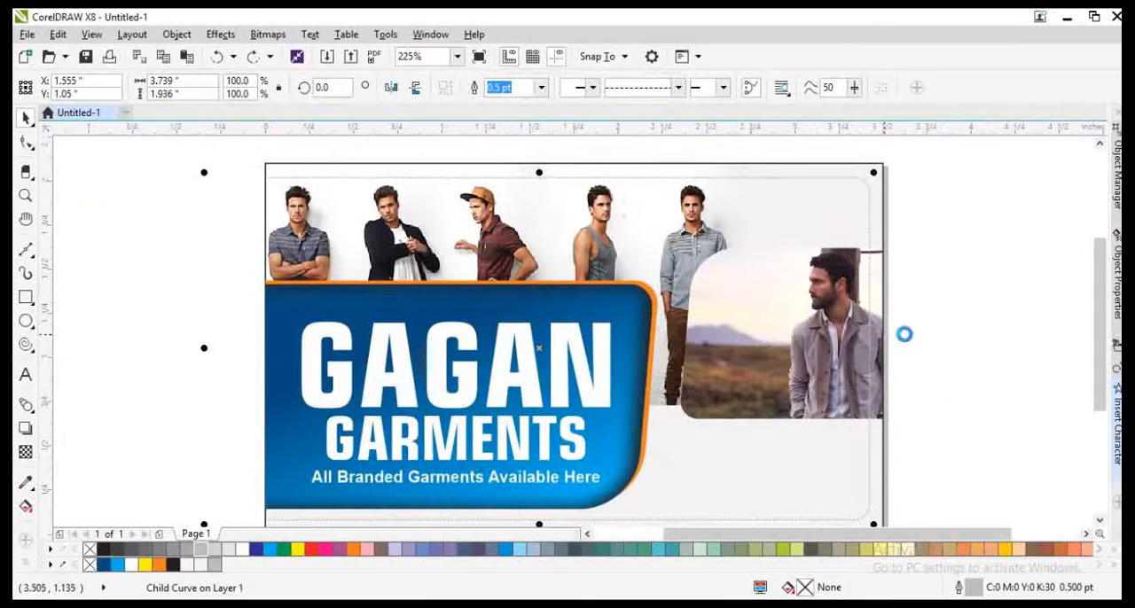
key("ctrl+shift+q")
Step: Move the jacket man's photo frame left and down so it tucks against the blue title shape's right edge
left_click(815, 336, "alt")
left_click_drag(810, 334, 777, 374)
left_click(804, 341, "alt")
mouse_move(807, 337)
left_mouse_down()
mouse_move(791, 326)
mouse_move(788, 345)
left_mouse_up()
scroll(808, 323, "up", 2)
scroll(667, 294, "down", 1)
left_click(960, 335)
left_click_drag(646, 338, 677, 350)
key("ctrl+z")
Step: Outline the jacket man's photo frame in orange at 4 pt, set behind the fill
left_click(699, 355, "alt")
key("F12")
type("4")
key("Return")
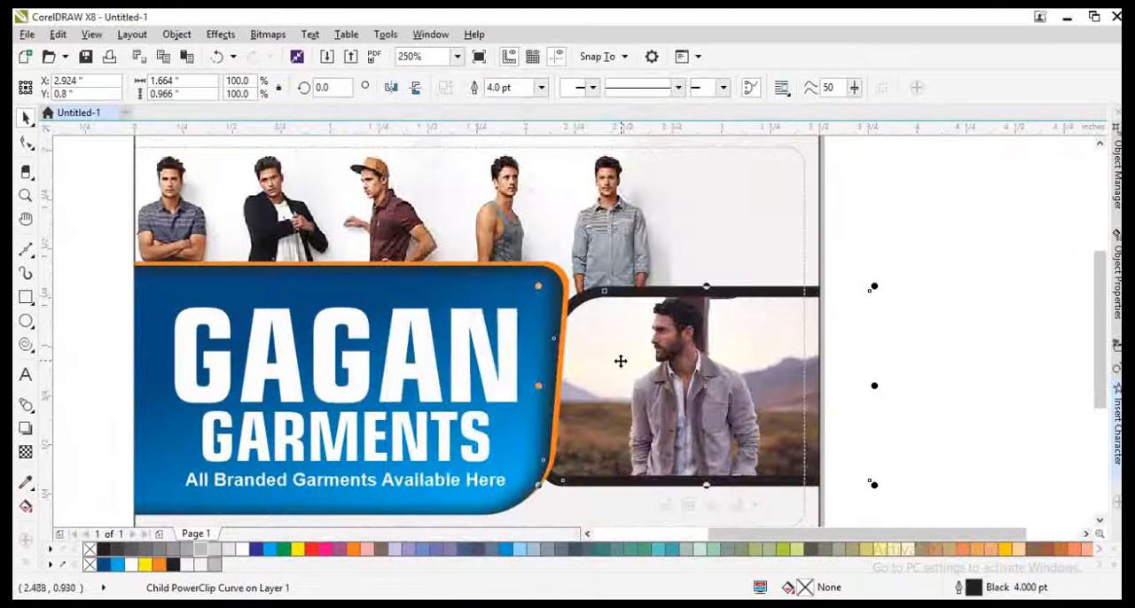
key("F12")
left_click(603, 413)
left_click(566, 461)
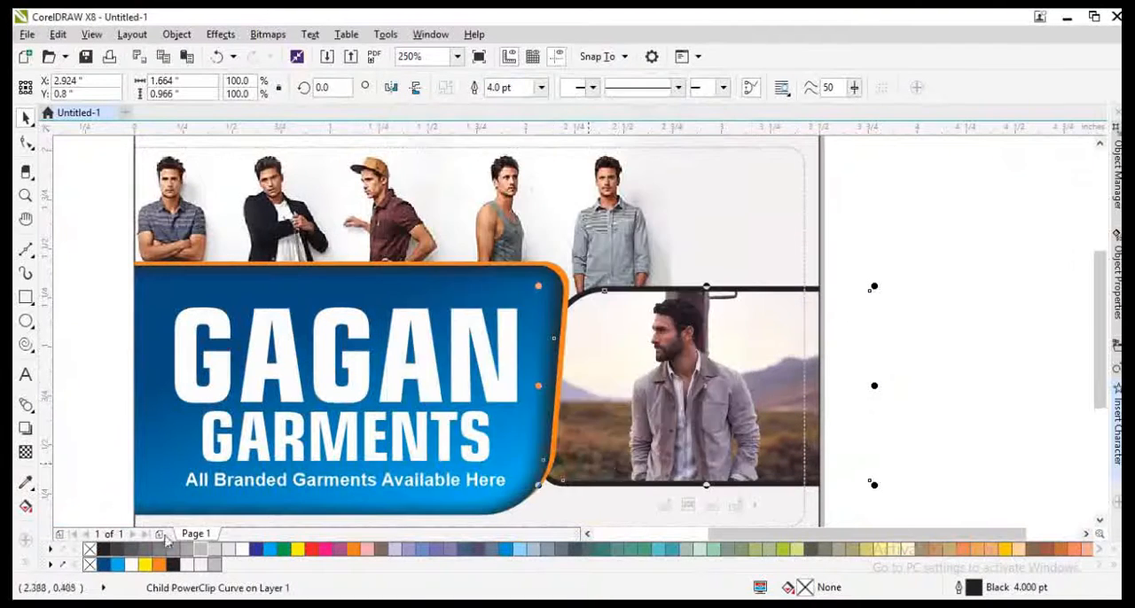
right_click(162, 566)
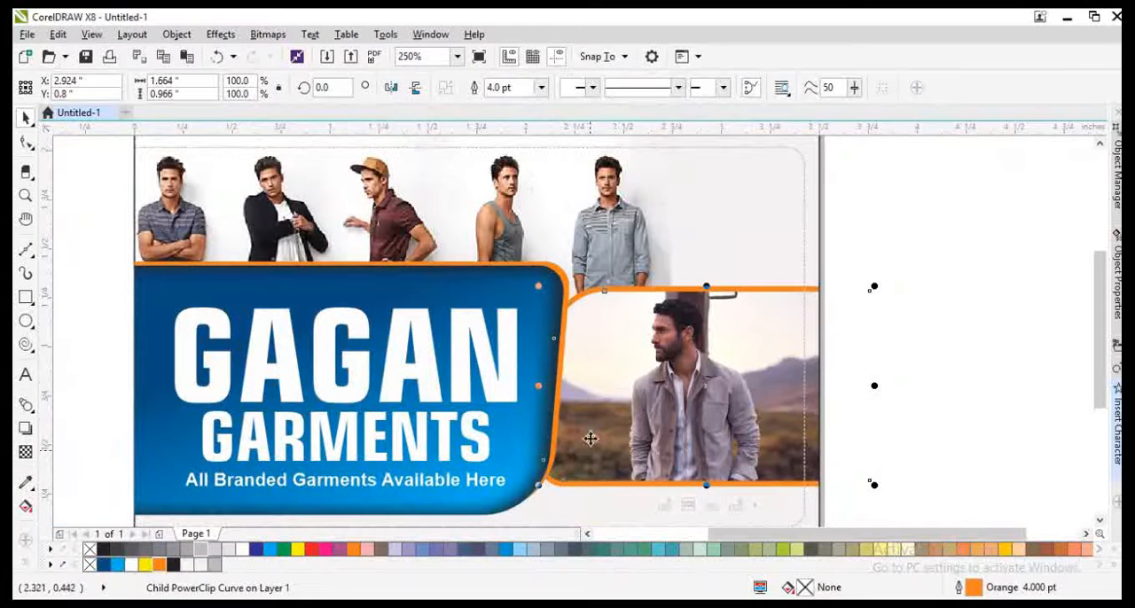
Step: Shift the jacket man's picture slightly left inside its orange frame
left_click_drag(640, 426, 661, 409)
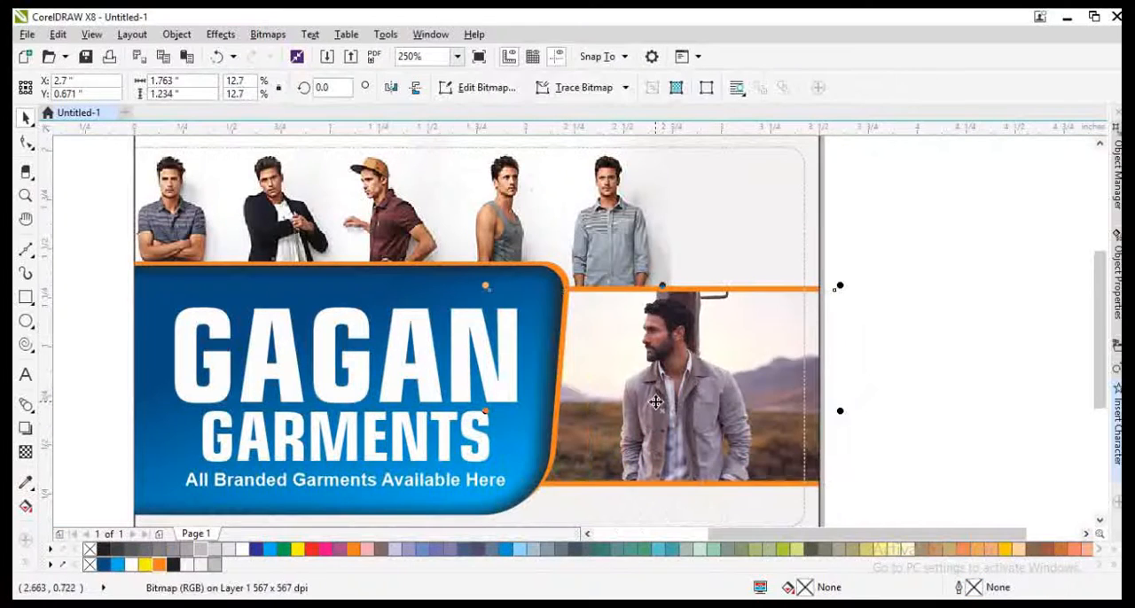
scroll(525, 371, "down", 1)
left_click(765, 423)
left_click(617, 442)
key("F4")
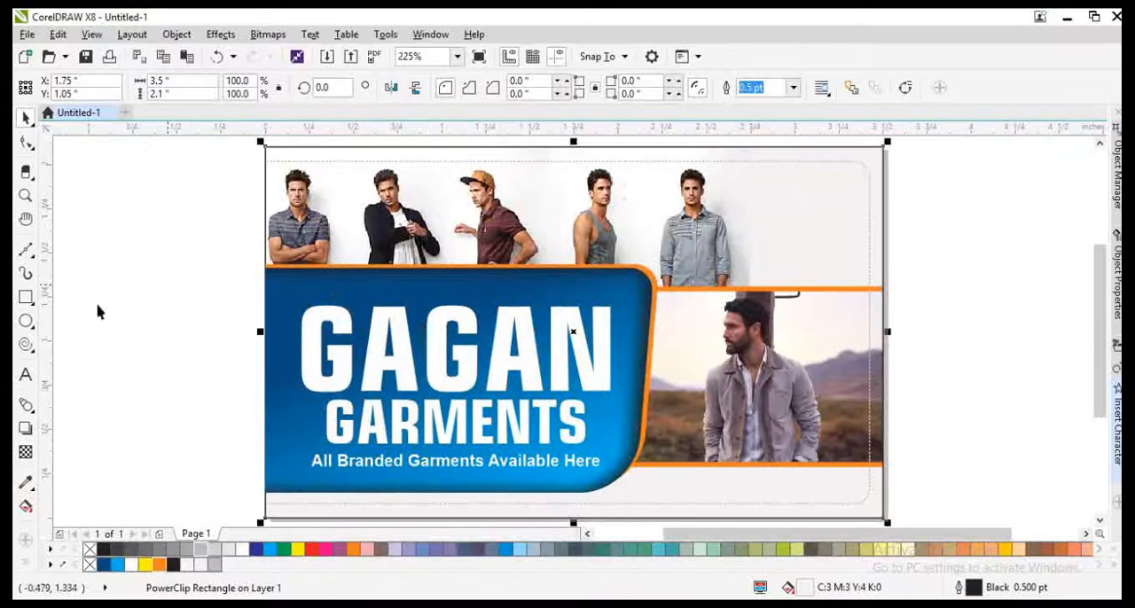
left_click(97, 310)
Step: Try to stretch the five-men picture slightly at its right edge
left_click(641, 182)
left_click(774, 207)
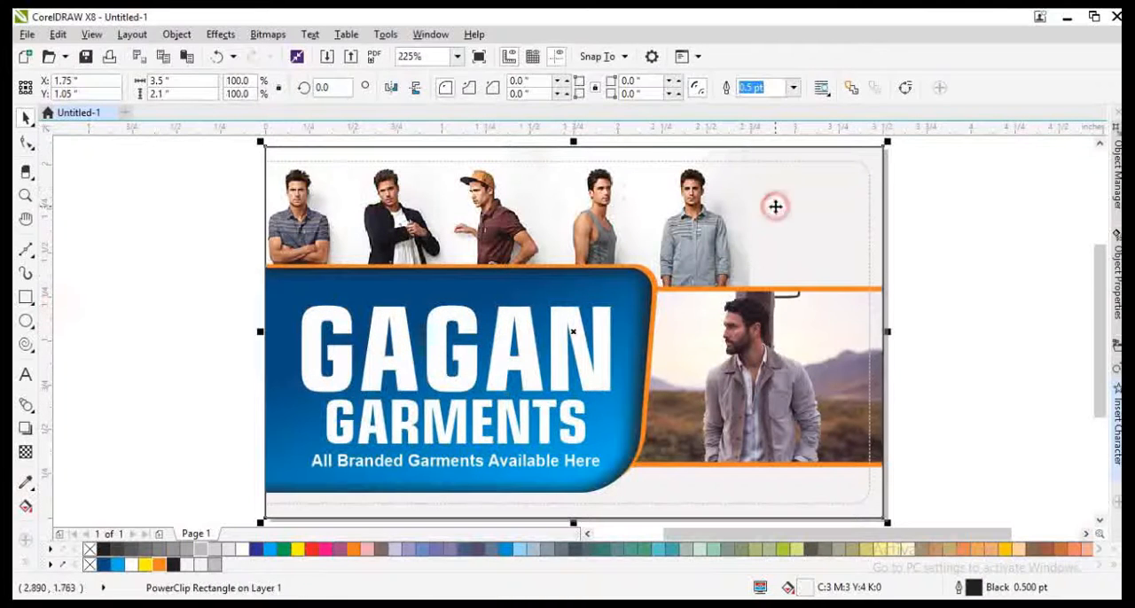
left_click(732, 239)
left_click_drag(754, 267, 764, 267)
key("ctrl+z")
Step: Fade the right edge of the five-men picture into the card background with a horizontal transparency inside the card's PowerClip
double_click(798, 259)
left_click(741, 263)
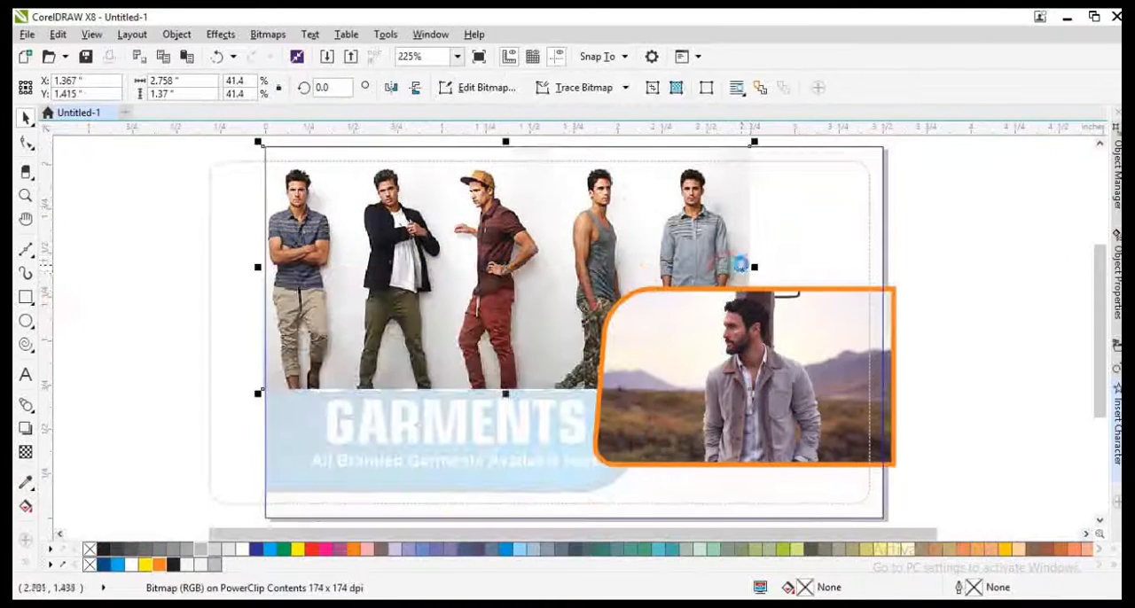
scroll(742, 263, "up", 1)
key("space")
key("space")
left_click(26, 452)
scroll(667, 314, "up", 1)
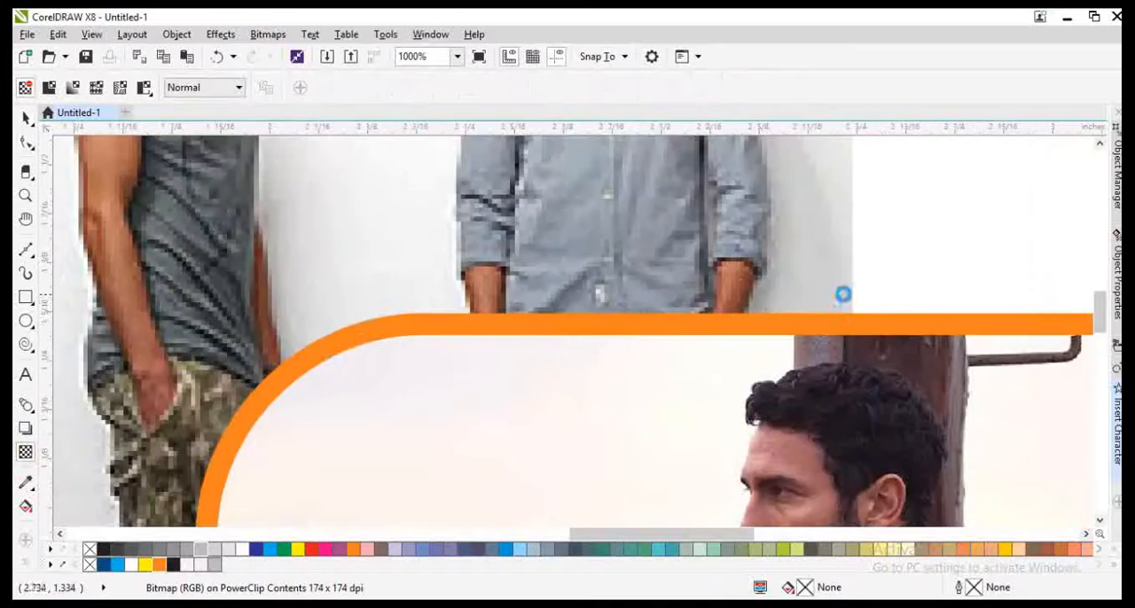
scroll(843, 294, "down", 1)
scroll(931, 246, "up", 1)
left_click_drag(663, 264, 756, 268)
scroll(580, 299, "down", 3)
key("space")
left_click(831, 302, "ctrl")
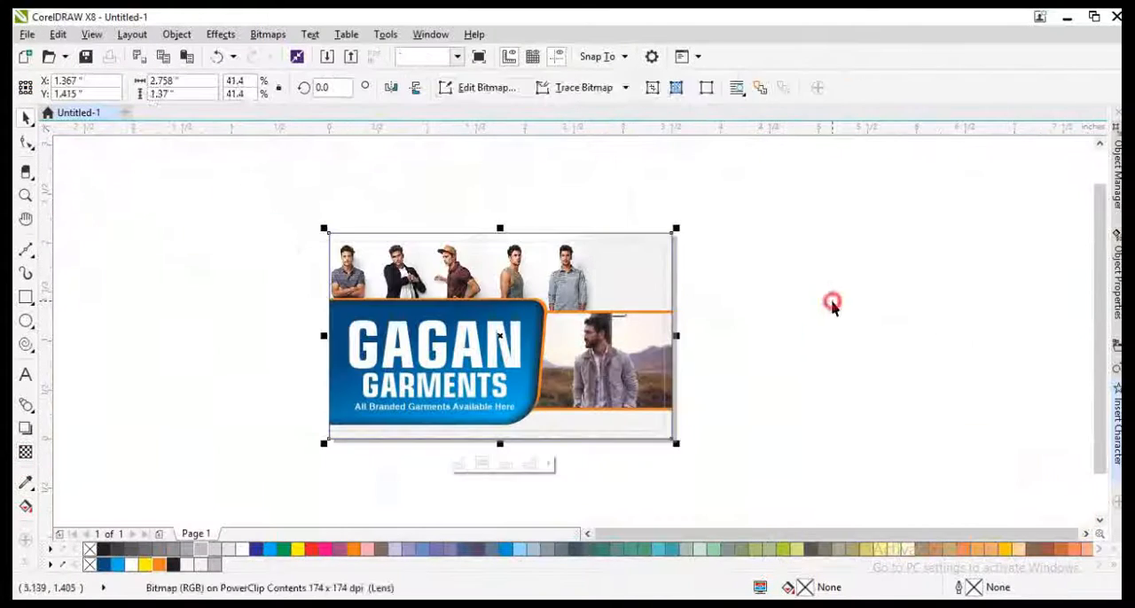
key("F4")
left_click(949, 305)
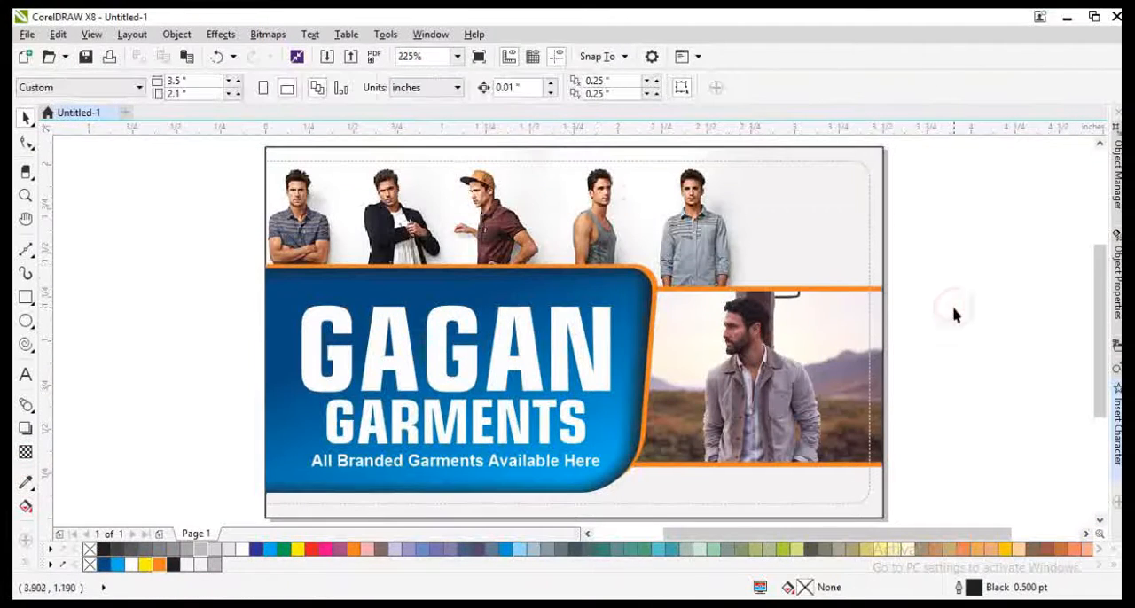
Step: Recolor the dashed rounded border orange
left_click(847, 165)
left_click(868, 186, "ctrl")
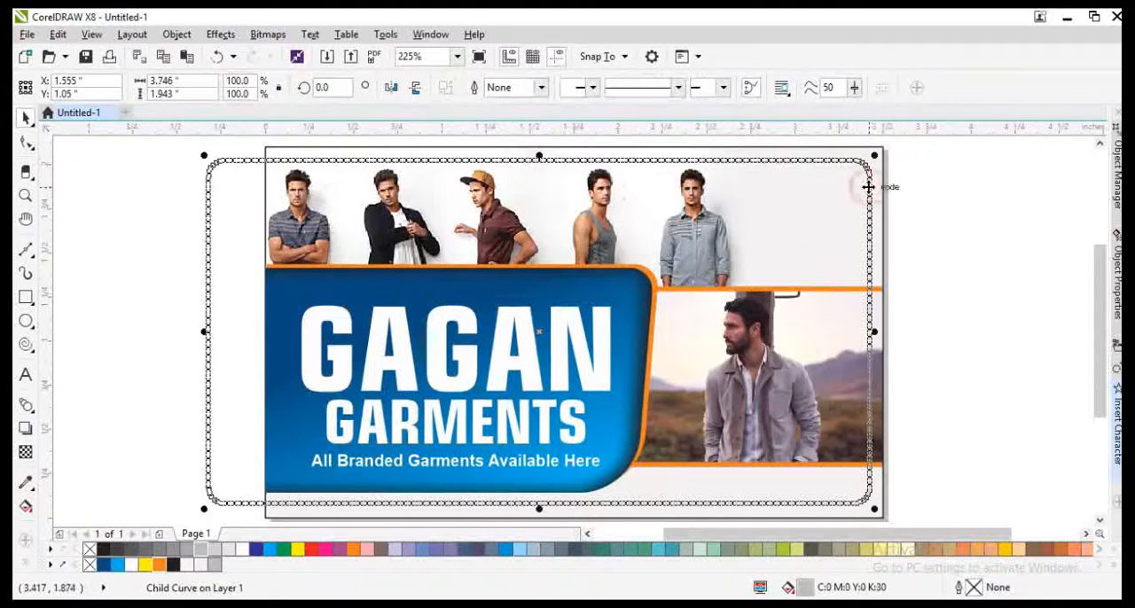
left_click(158, 568)
left_click(182, 393)
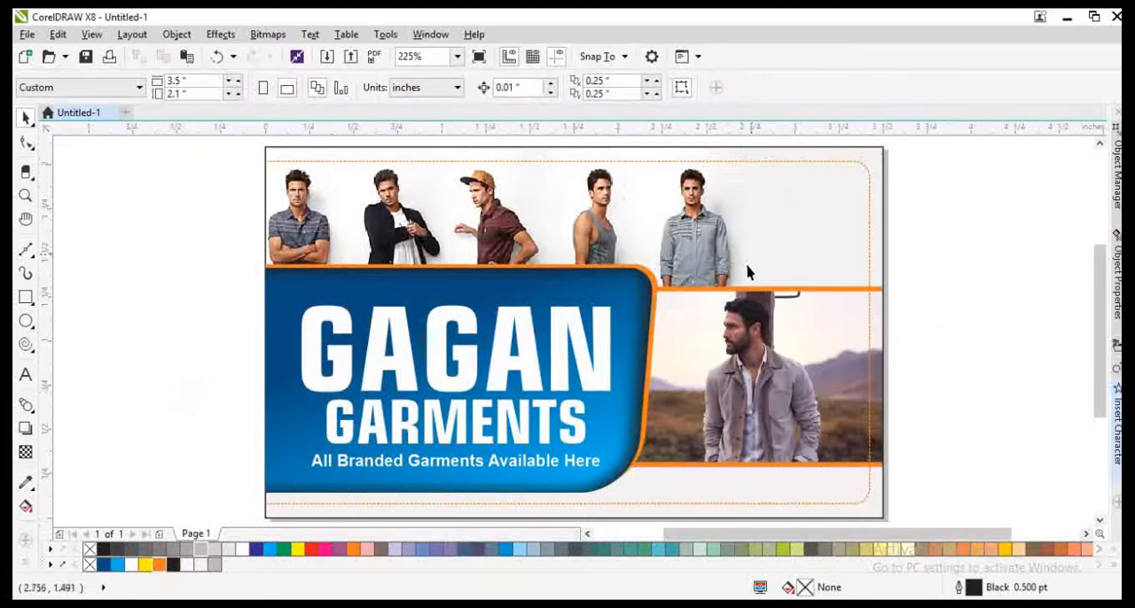
Step: Copy the white tagline into the strip below the jacket man's photo and scale it down to about 4.07 pt
scroll(532, 301, "down", 1)
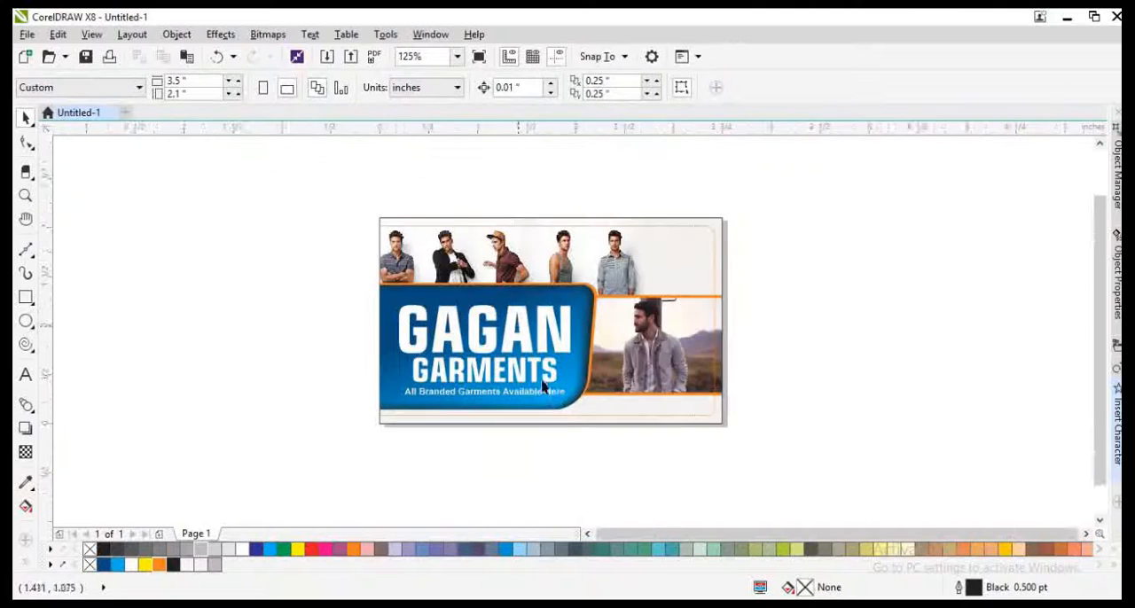
scroll(544, 389, "up", 1)
left_click_drag(509, 388, 783, 431)
right_click(782, 431)
scroll(847, 448, "up", 1)
left_click_drag(855, 427, 776, 384)
Step: Replace the copied tagline with "For More Details", move it right and fill it black
double_click(774, 384)
key("ctrl+a")
type("A")
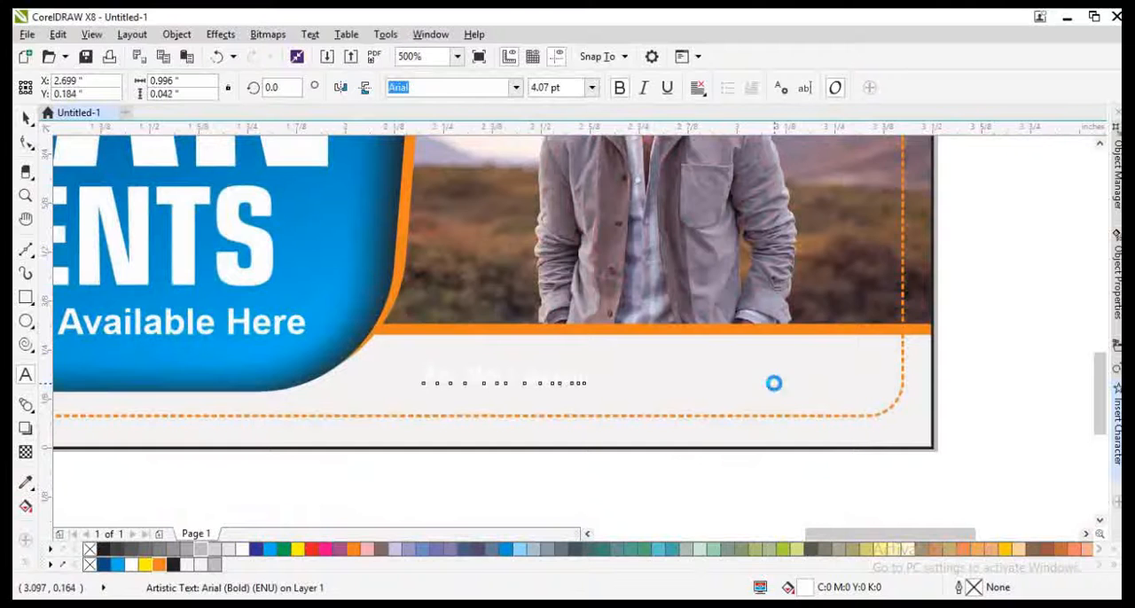
left_click_drag(573, 379, 800, 399)
left_click(173, 565)
Step: Duplicate the "For More Details" text just below itself and replace the copy's text with the contact phone number
scroll(793, 359, "up", 1)
right_click(801, 400)
double_click(800, 400)
key("ctrl+a")
type("989")
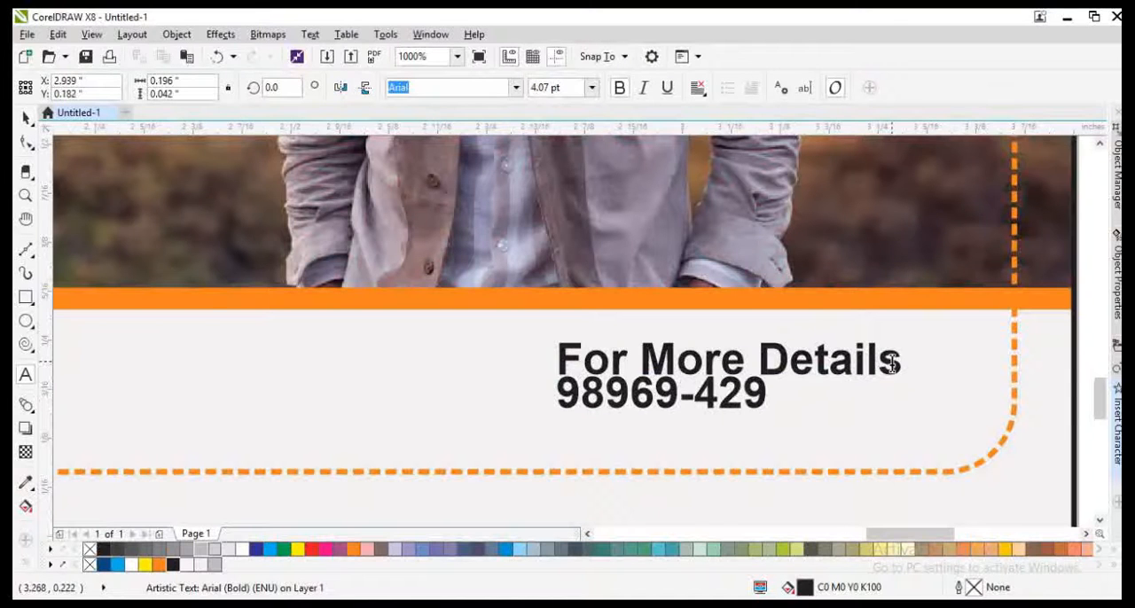
Step: Enlarge the phone number to 7.07 pt and place it beneath "For More Details"
key("ctrl+space")
key("ctrl+KP_8")
key("ctrl+KP_8")
key("ctrl+KP_8")
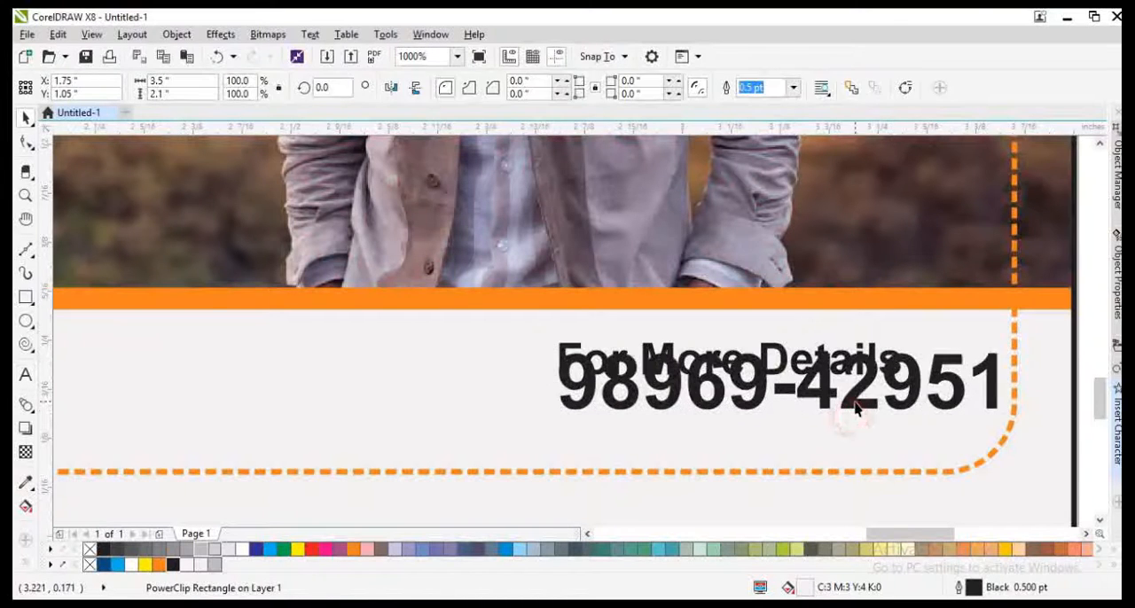
left_click_drag(875, 396, 775, 437)
Step: Move the contact text pair up slightly and shrink "For More Details" above the right end of the phone number
left_click(787, 365, "shift")
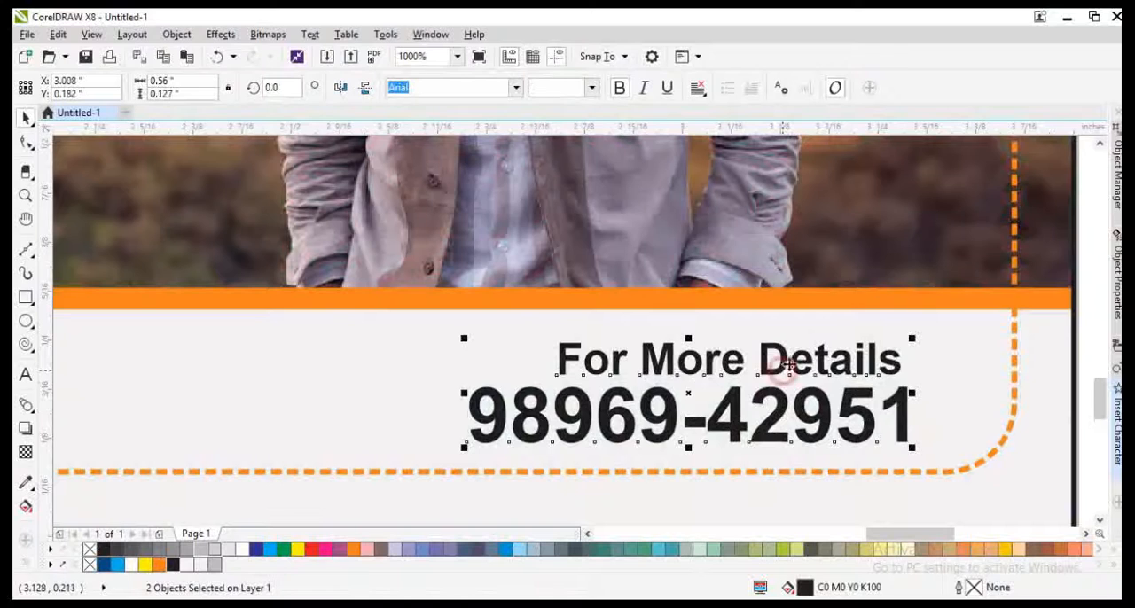
left_click_drag(889, 365, 889, 354)
left_click(936, 373)
left_click(614, 352)
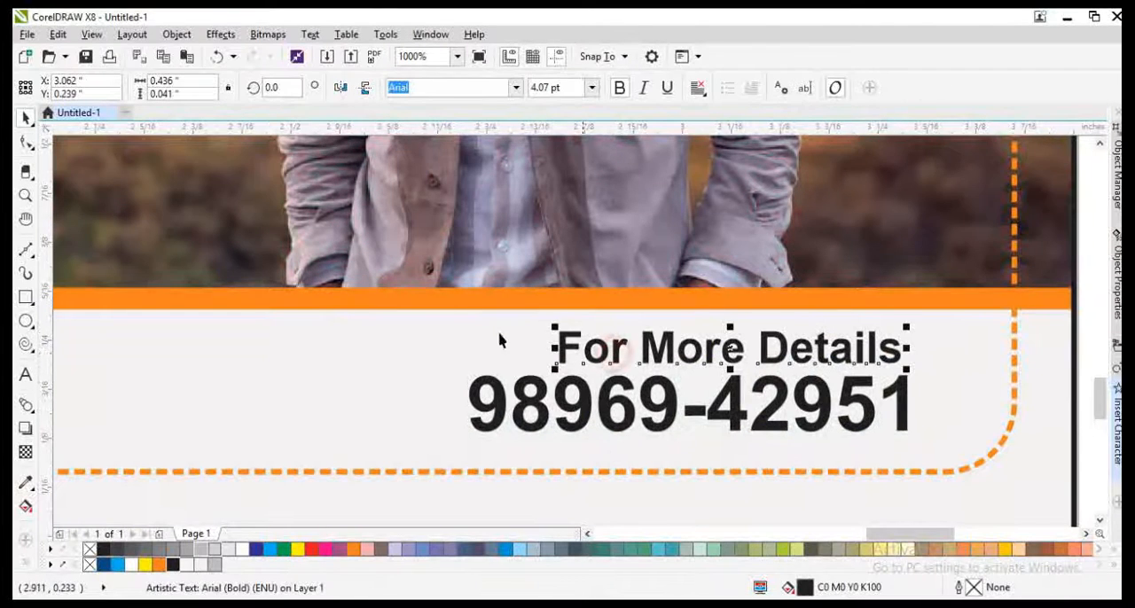
scroll(758, 371, "down", 1)
left_click(758, 372, "shift")
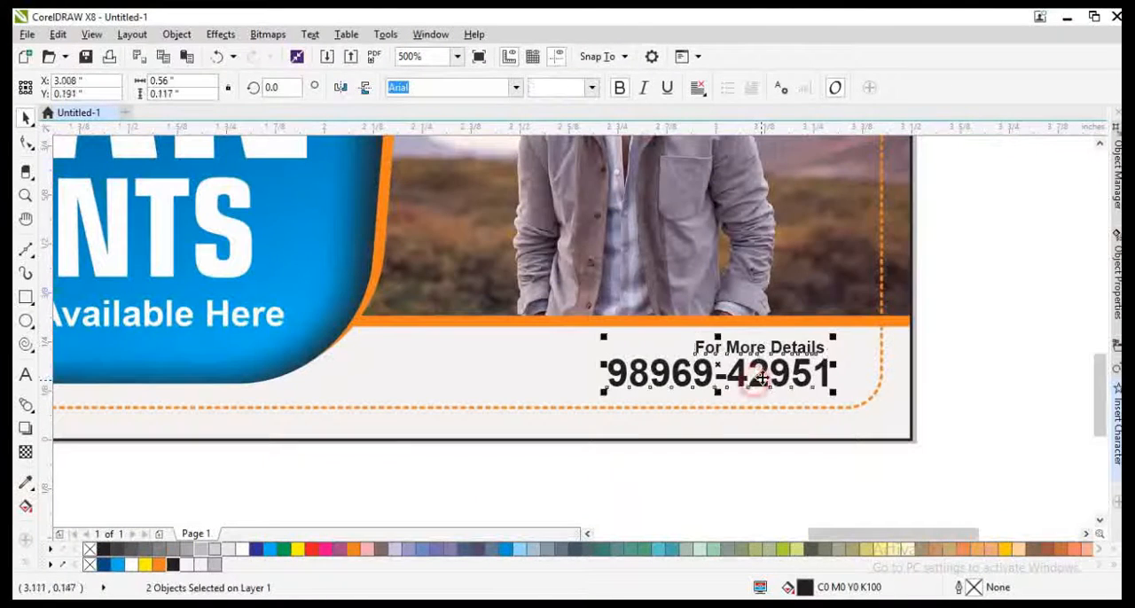
left_click(743, 404)
Step: Apply a vertical fountain fill to the card background, from off-white at the top to white at the bottom
scroll(724, 405, "down", 1)
key("g")
left_click_drag(491, 227, 471, 379)
key("space")
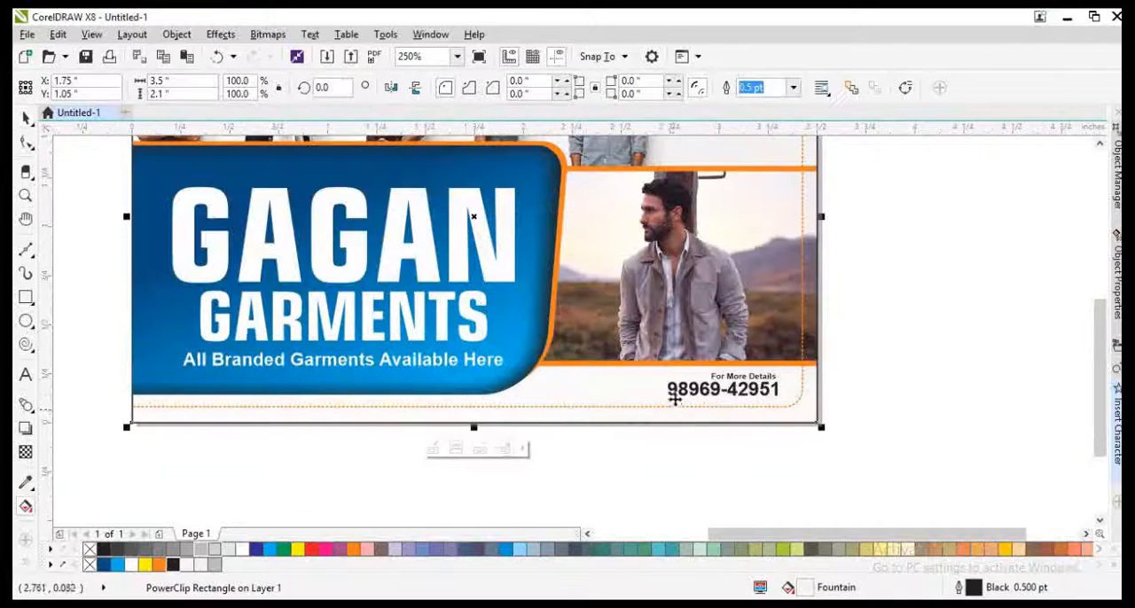
Step: Copy the phone number straight up to the card's upper-right corner, inside the dashed border
key("F4")
left_click(957, 461)
left_click_drag(827, 488, 826, 174)
right_click(826, 174)
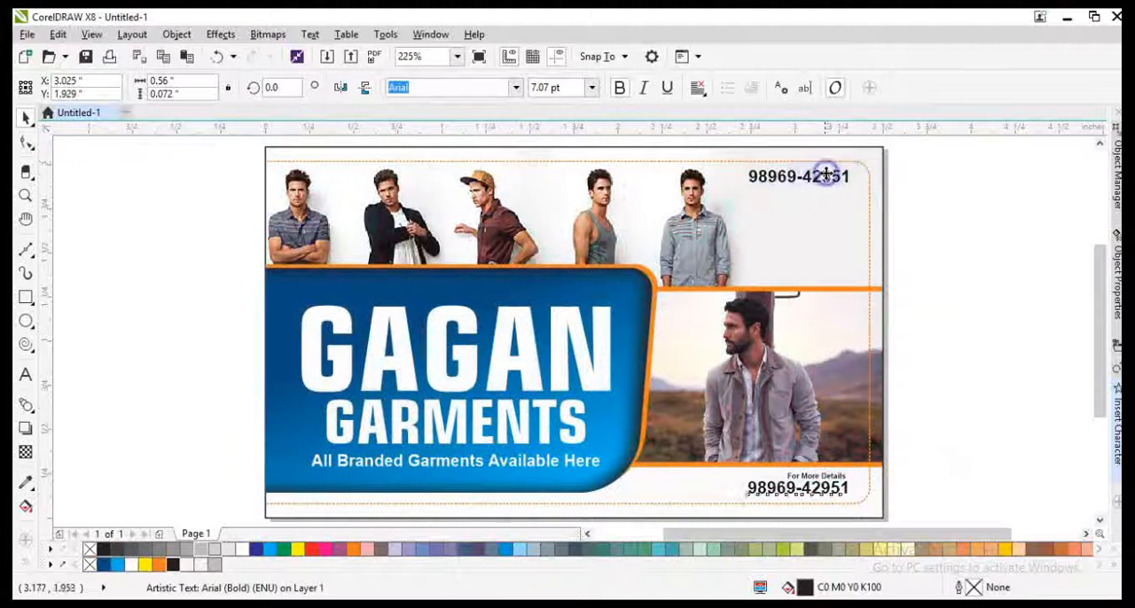
Step: Slightly enlarge the GAGAN GARMENTS title together with the tagline beneath it, extending them toward the blue shape's upper-left corner
left_click(463, 374)
scroll(356, 365, "down", 1)
scroll(301, 377, "up", 1)
left_click_drag(287, 247, 727, 474)
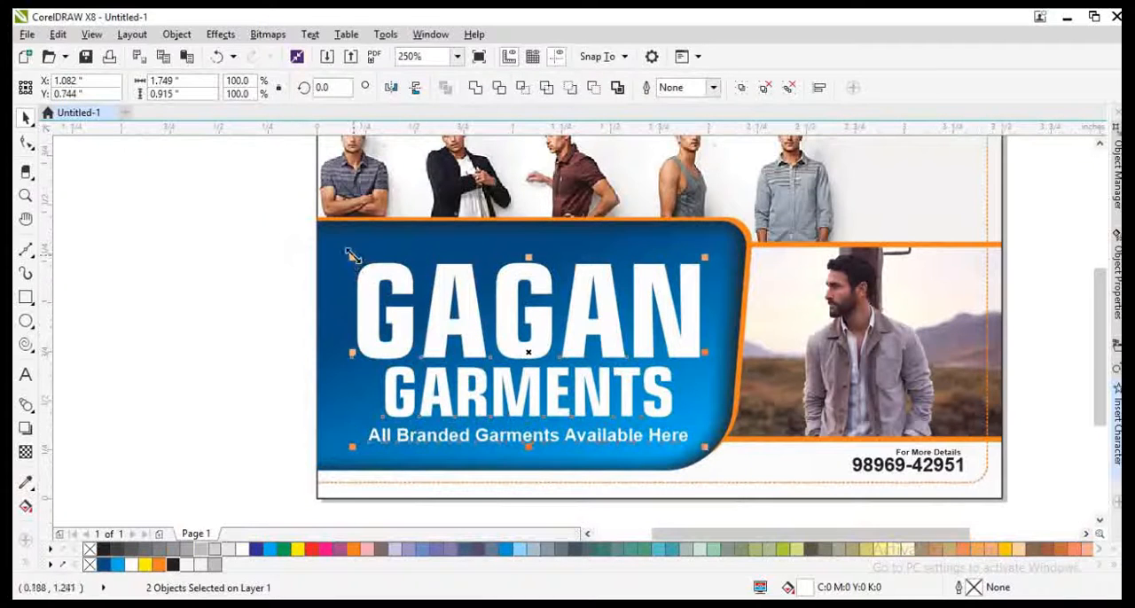
left_click_drag(352, 256, 340, 249)
Step: Duplicate the title slightly lower, give the copy a dark blue C100 M76 Y25 K9 fill and outline, and place it behind the white title
left_click(385, 329)
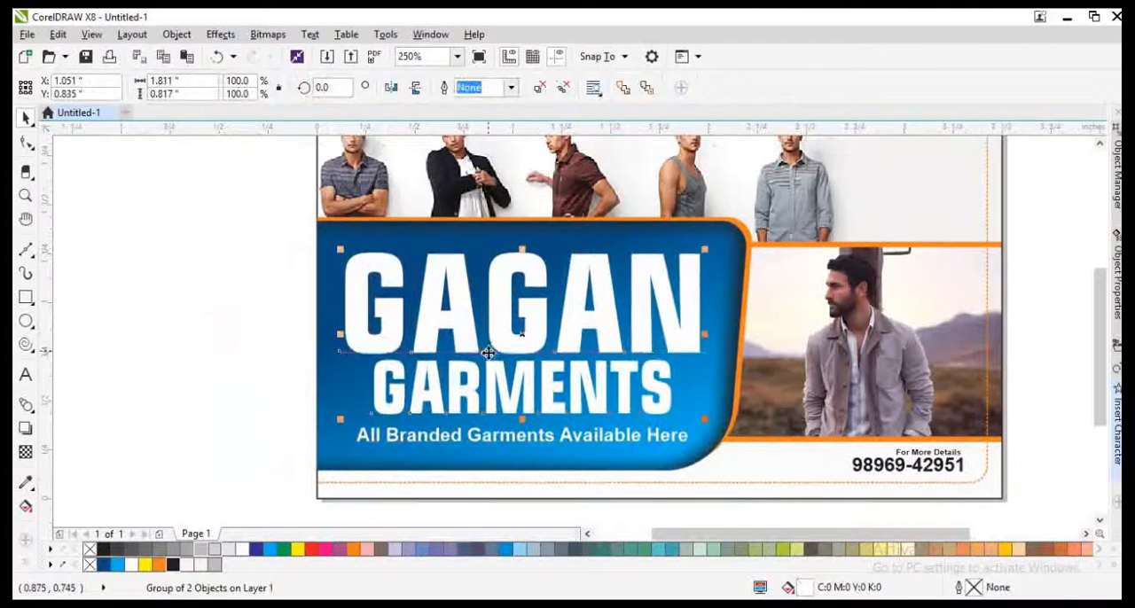
left_click_drag(488, 353, 489, 359)
left_click(104, 564)
right_click(105, 563)
key("ctrl+Page_Down")
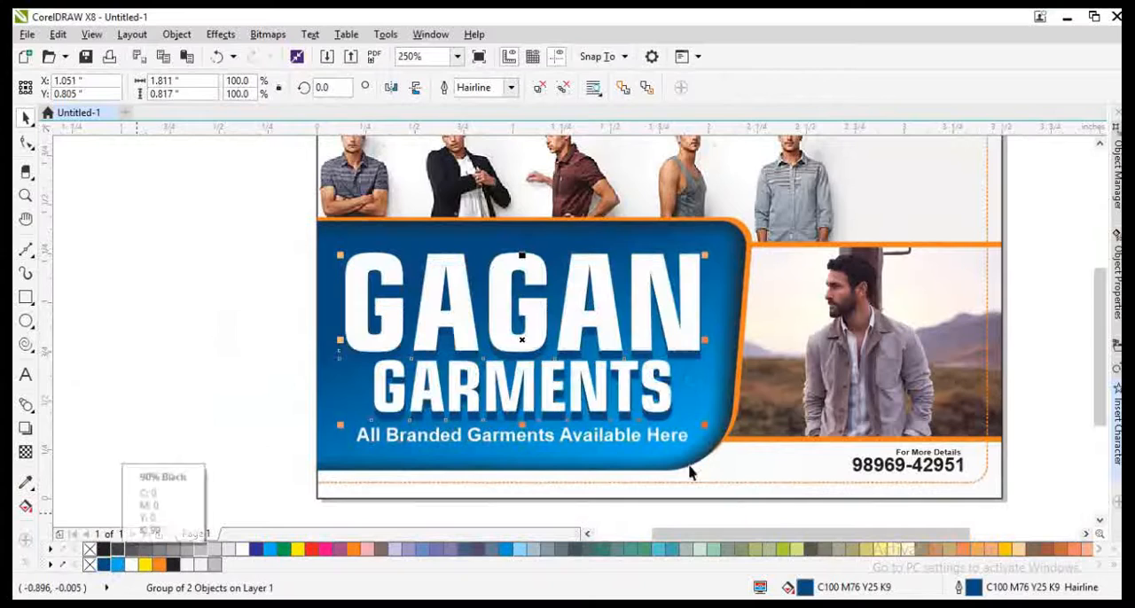
Step: Nudge the dark blue title copy 0.04 in to the right of the white title
scroll(695, 384, "up", 2)
key("Right")
key("Right")
key("Up")
scroll(675, 291, "down", 2)
key("Right")
key("Right")
key("Down")
scroll(638, 321, "up", 1)
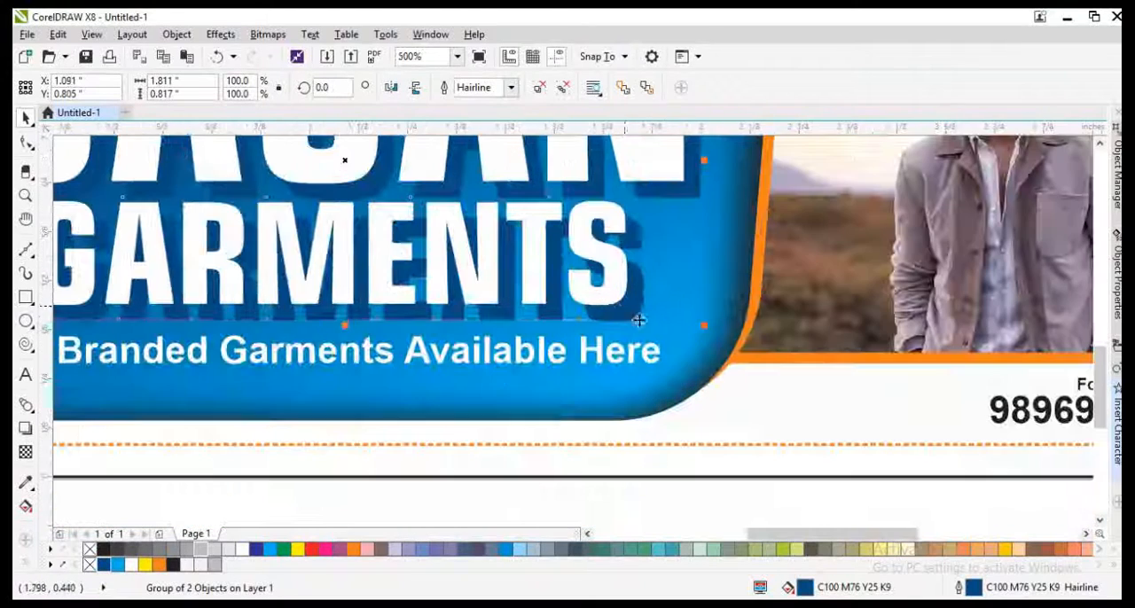
Step: Give the white title a dark blue hairline outline, set behind the fill and scaling with the object
left_click(604, 293)
right_click(105, 563)
scroll(627, 298, "up", 1)
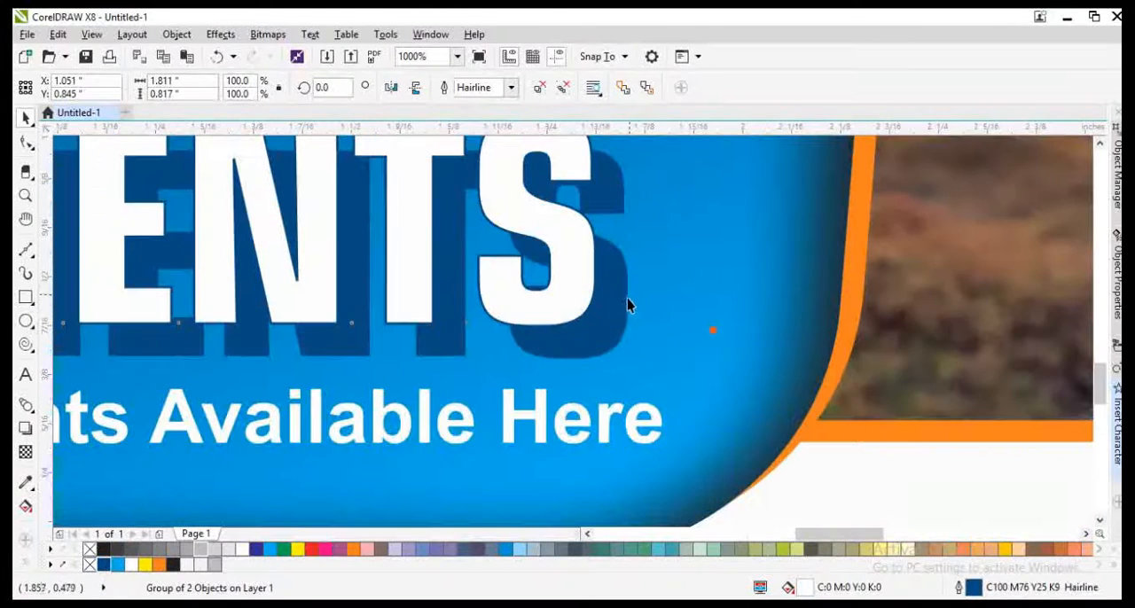
key("F12")
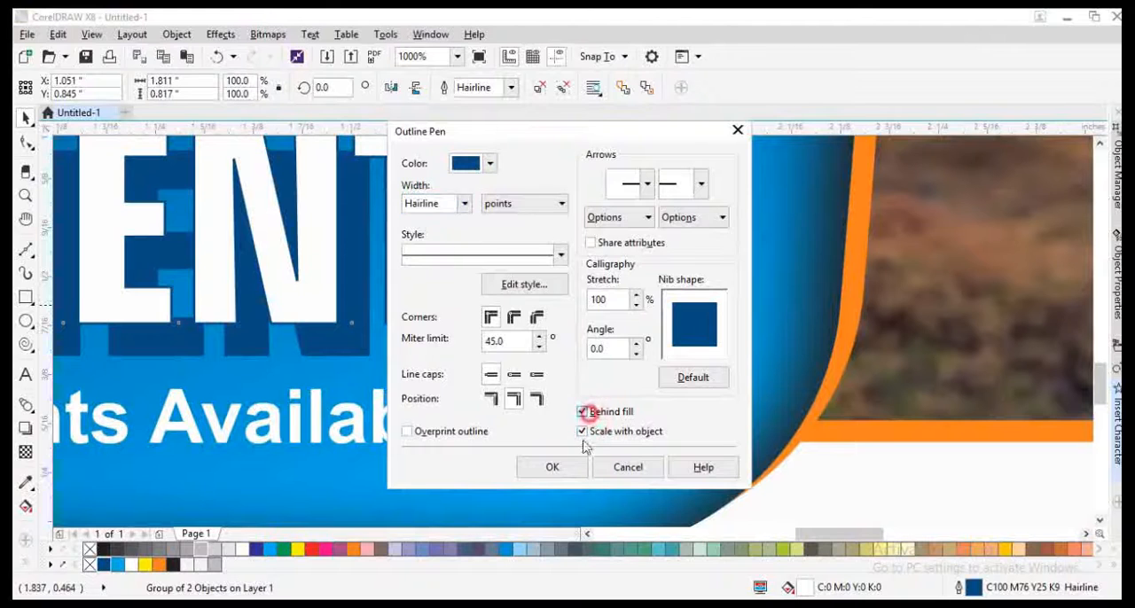
key("Return")
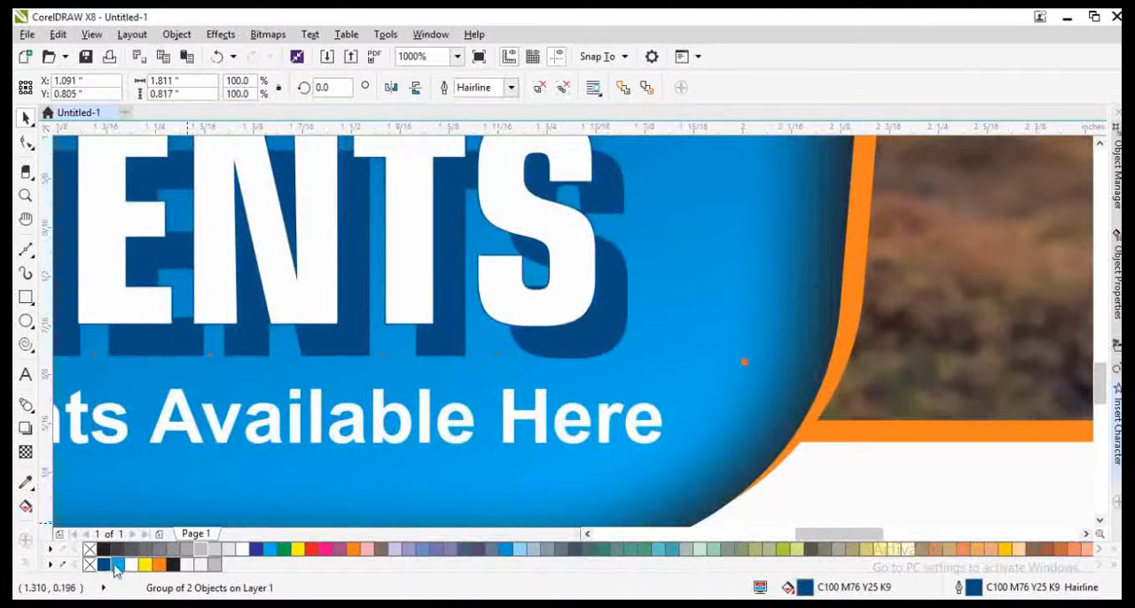
Step: Outline the rear title copy in cyan and blend the white title into it with 20 steps
right_click(116, 564)
left_click(26, 406)
left_click_drag(554, 322, 609, 347)
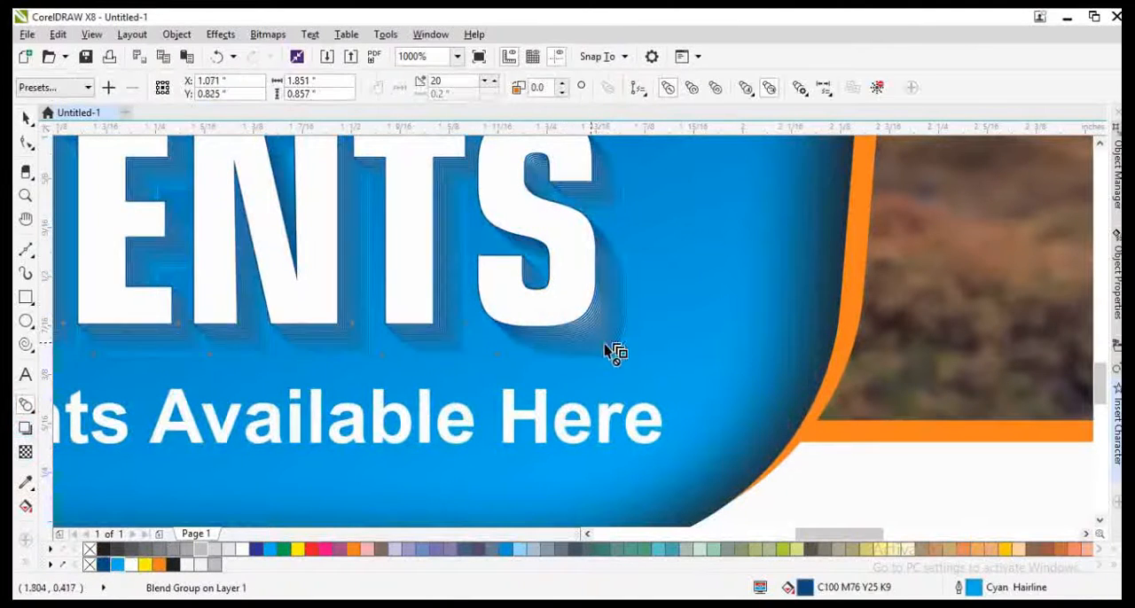
key("space")
Step: Increase the title blend to 40 steps
scroll(633, 360, "down", 1)
left_click(645, 371)
scroll(624, 347, "up", 1)
scroll(623, 353, "up", 2)
left_click(625, 351)
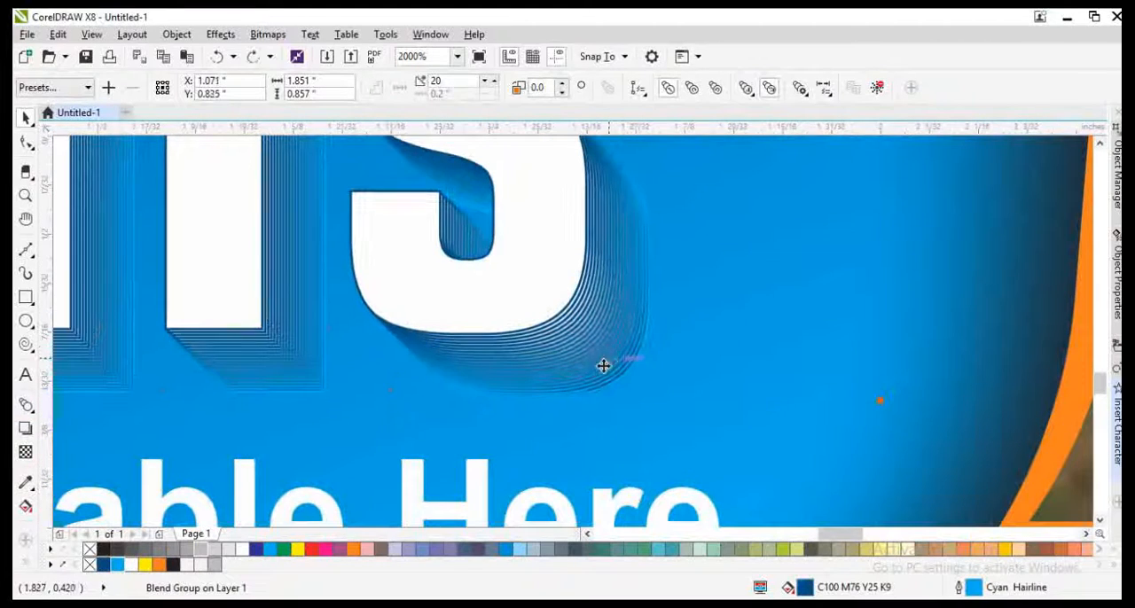
scroll(458, 277, "down", 3)
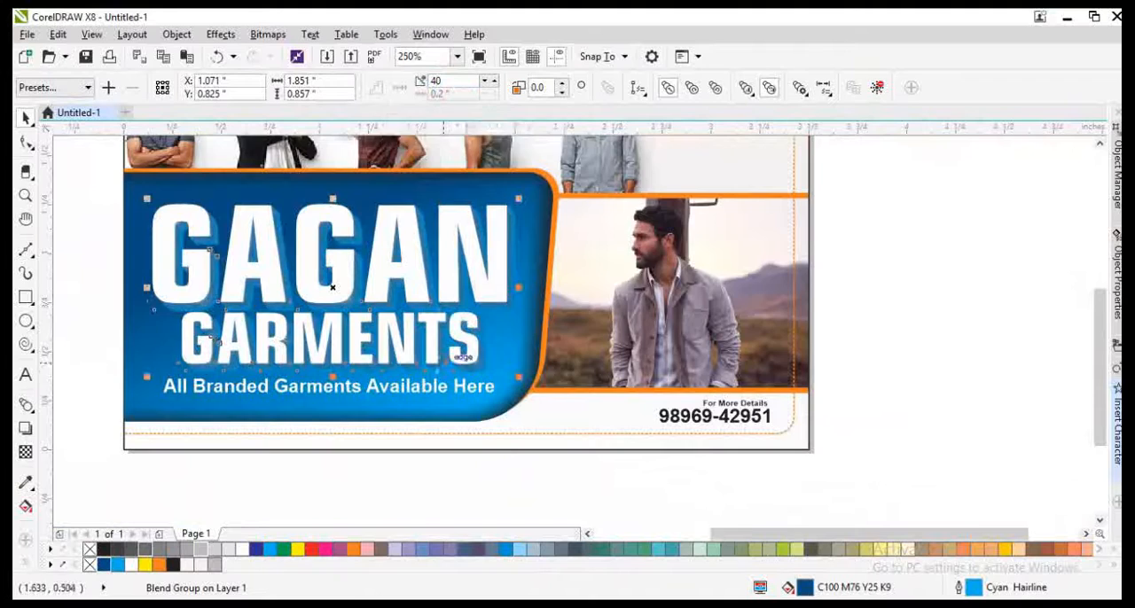
Step: Try a black 2 pt outline on the front title text and undo the outline width
scroll(433, 373, "up", 2)
left_click(401, 286)
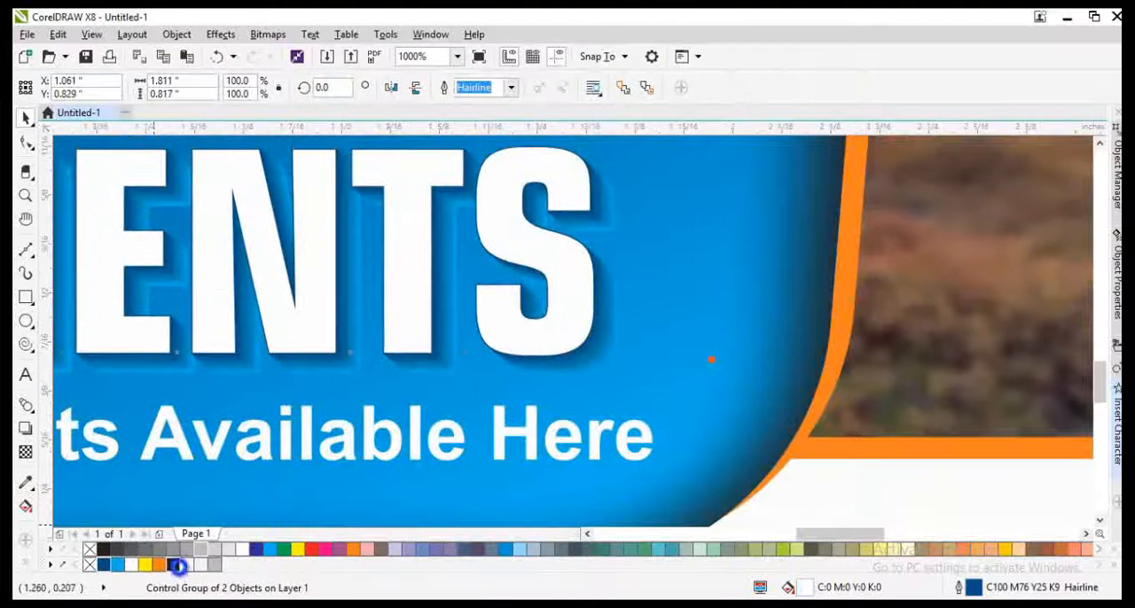
right_click(177, 565)
key("F12")
type("2")
key("Return")
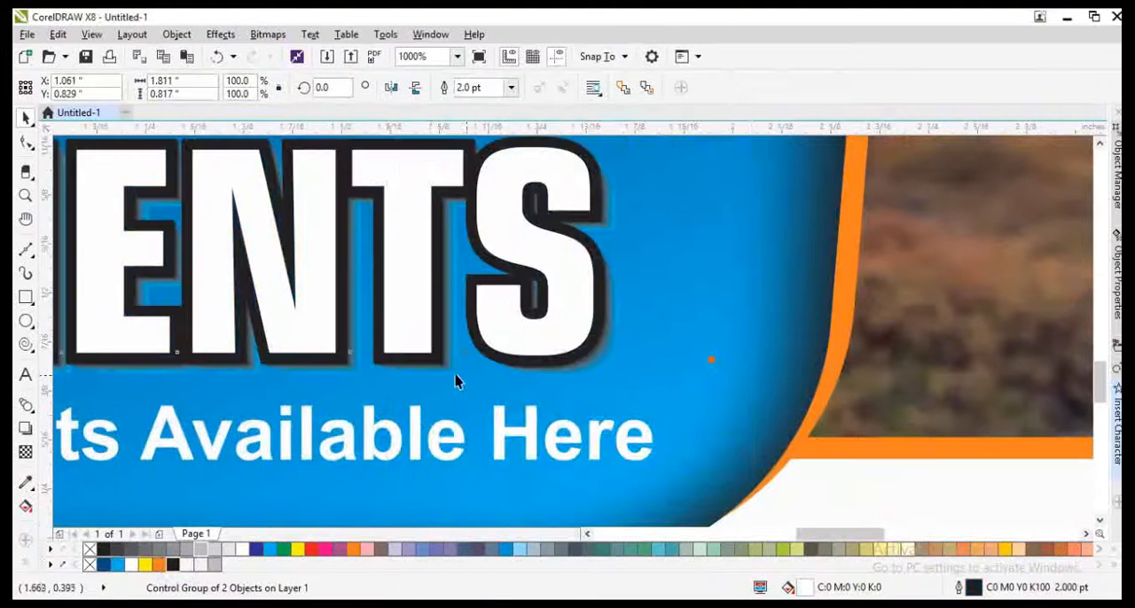
scroll(523, 391, "down", 4)
key("ctrl+z")
scroll(487, 405, "up", 2)
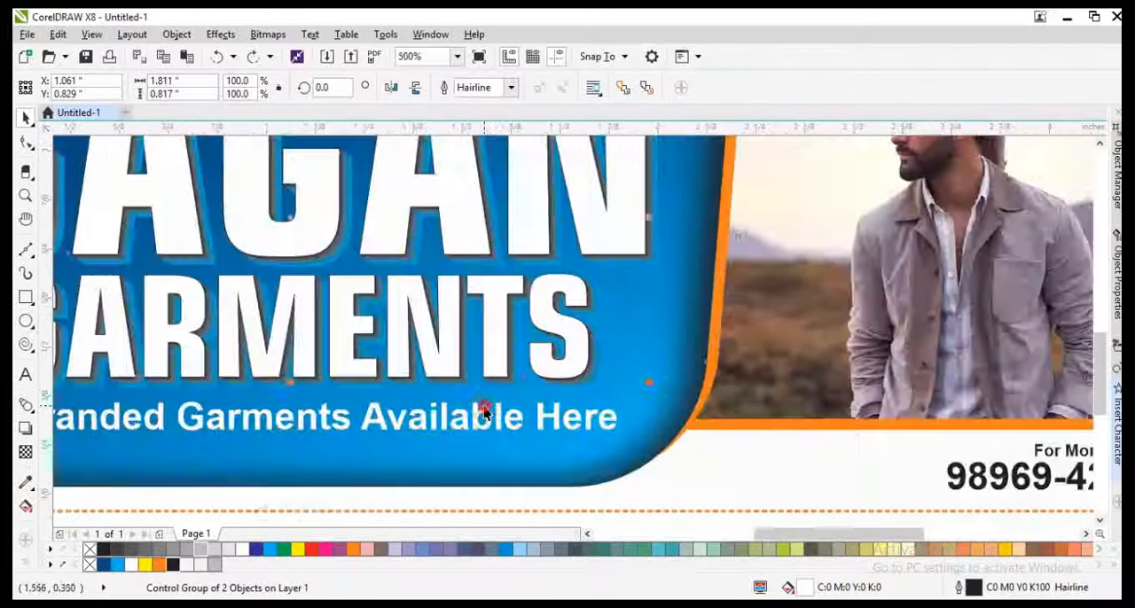
Step: Move the front title text slightly up and to the left, and outline the whole blend in dark blue C100 M76 Y25 K9
left_click_drag(494, 341, 485, 336)
scroll(490, 287, "up", 1)
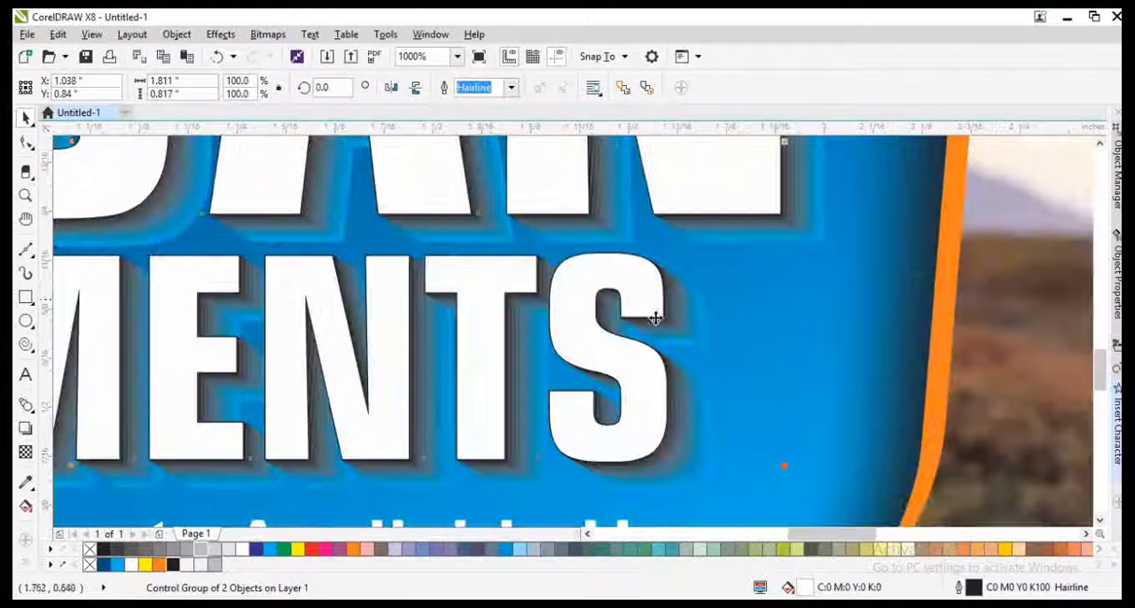
left_click(680, 316)
left_click(650, 341)
right_click(105, 565)
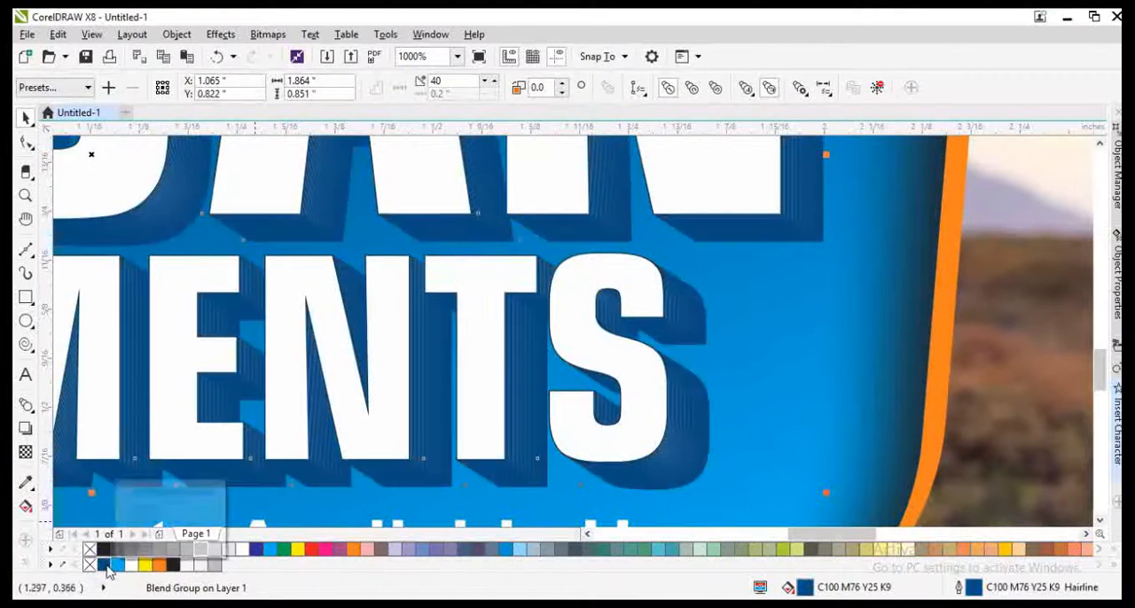
scroll(392, 431, "down", 4)
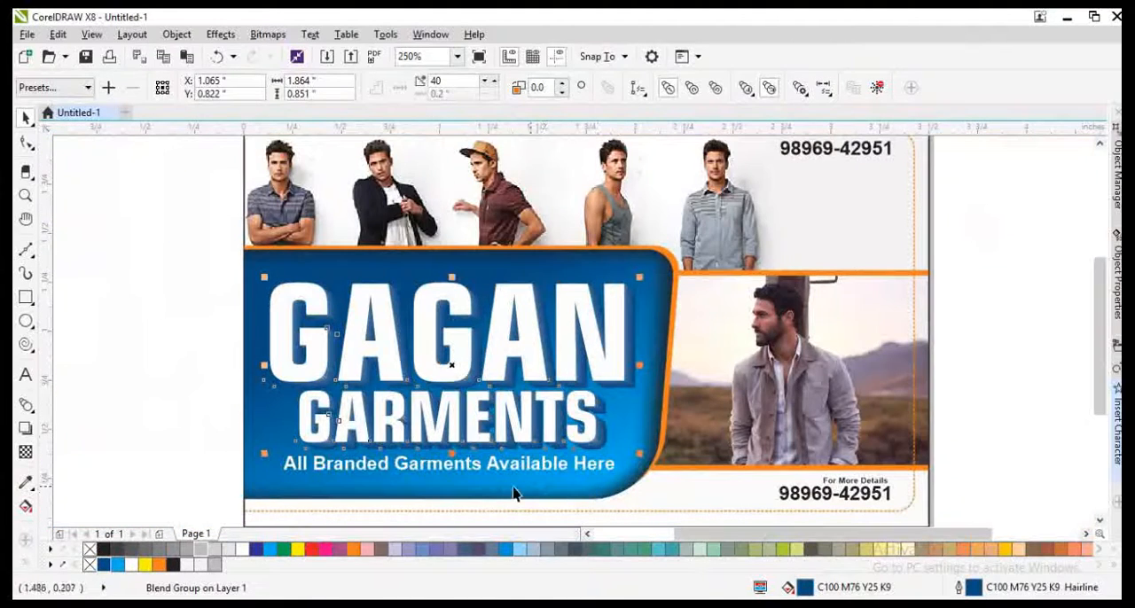
scroll(633, 481, "up", 3)
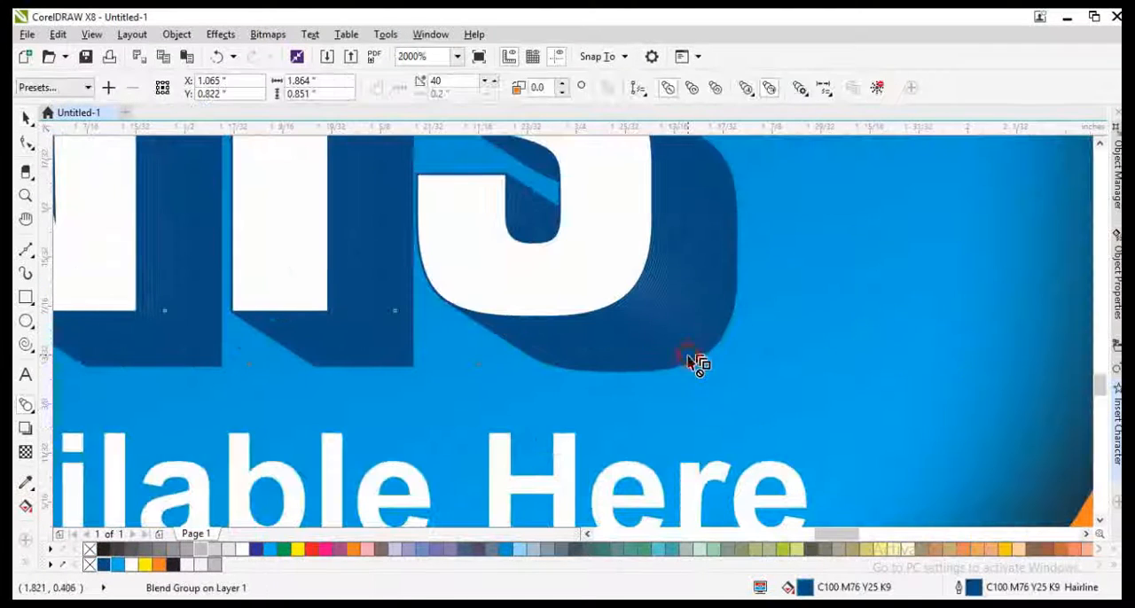
Step: Tint the outline of the rear GARMENTS text in the blend with cyan, to C100 M50 Y16 K6
double_click(688, 356)
double_click(728, 316)
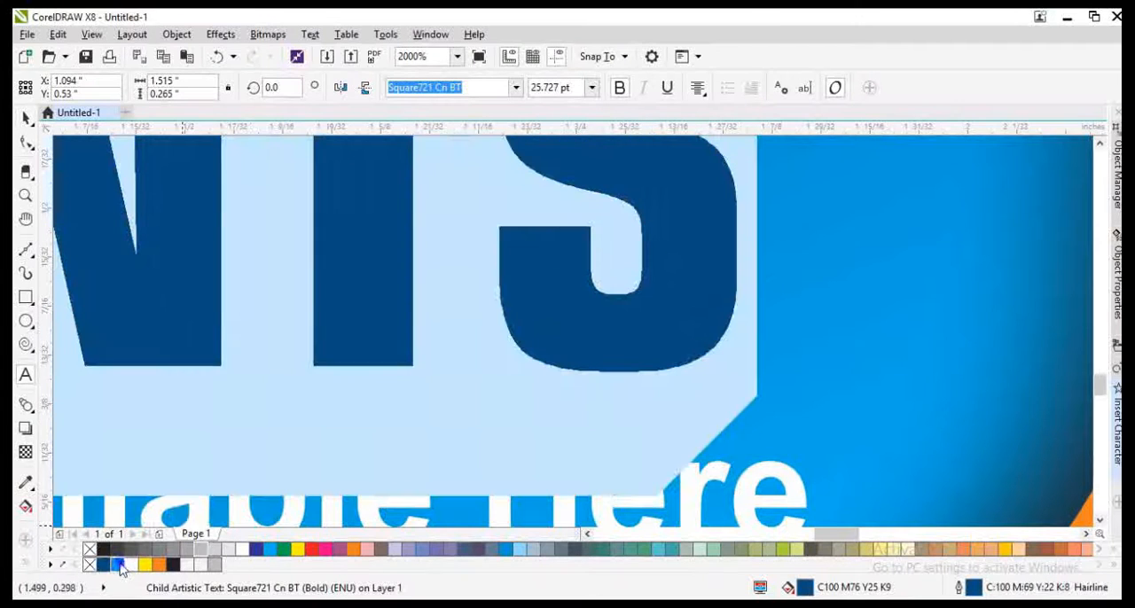
right_click(120, 568)
scroll(549, 382, "down", 3)
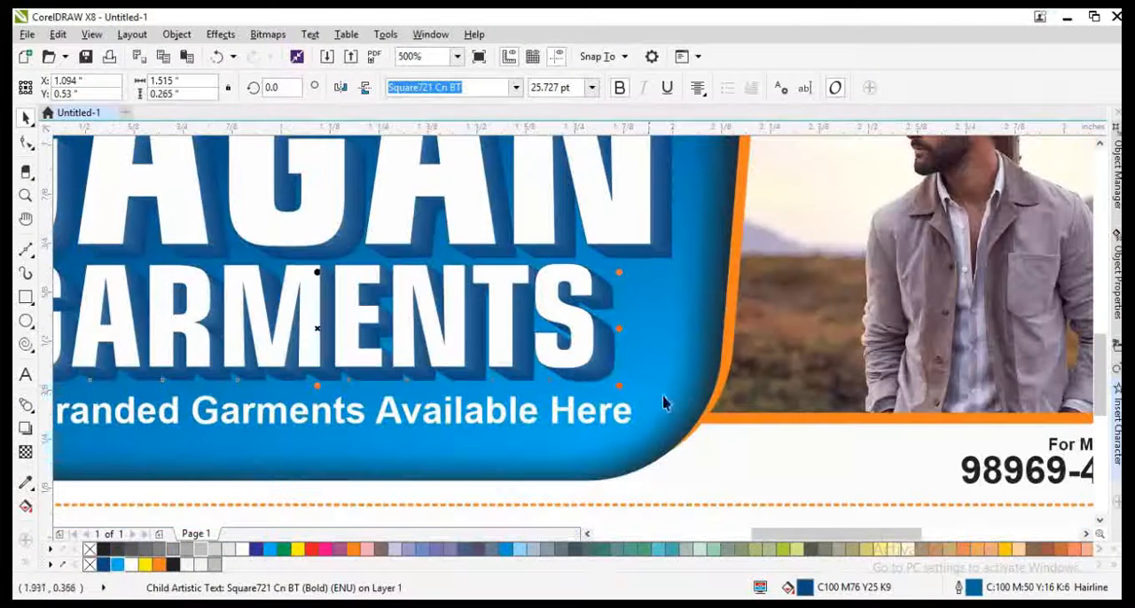
left_click(664, 403)
scroll(523, 357, "down", 1)
left_click(618, 425)
key("shift+F2")
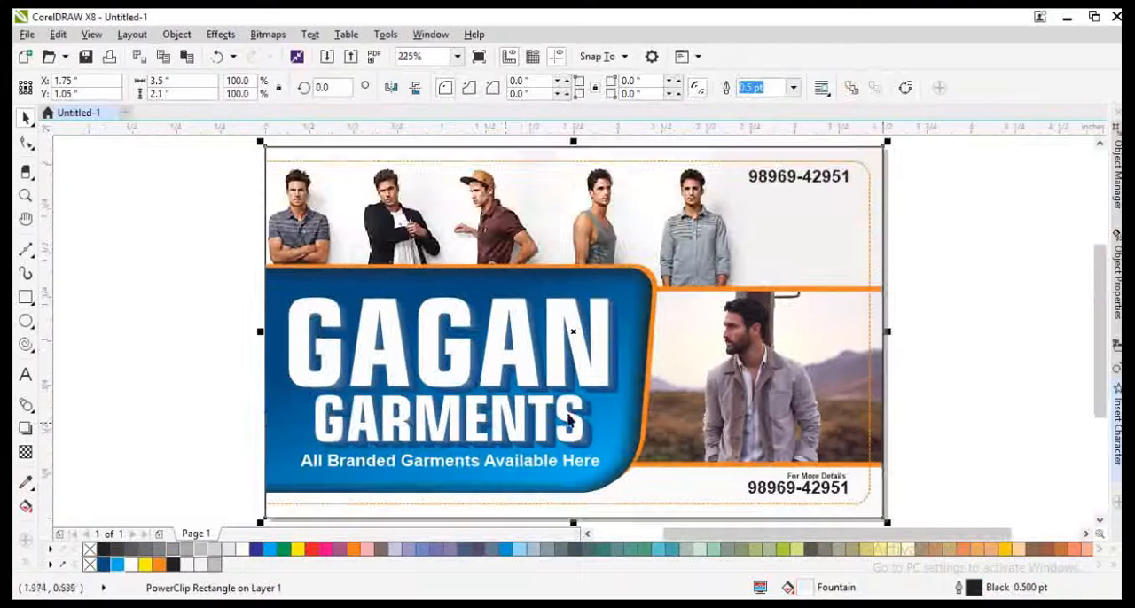
left_click(988, 357)
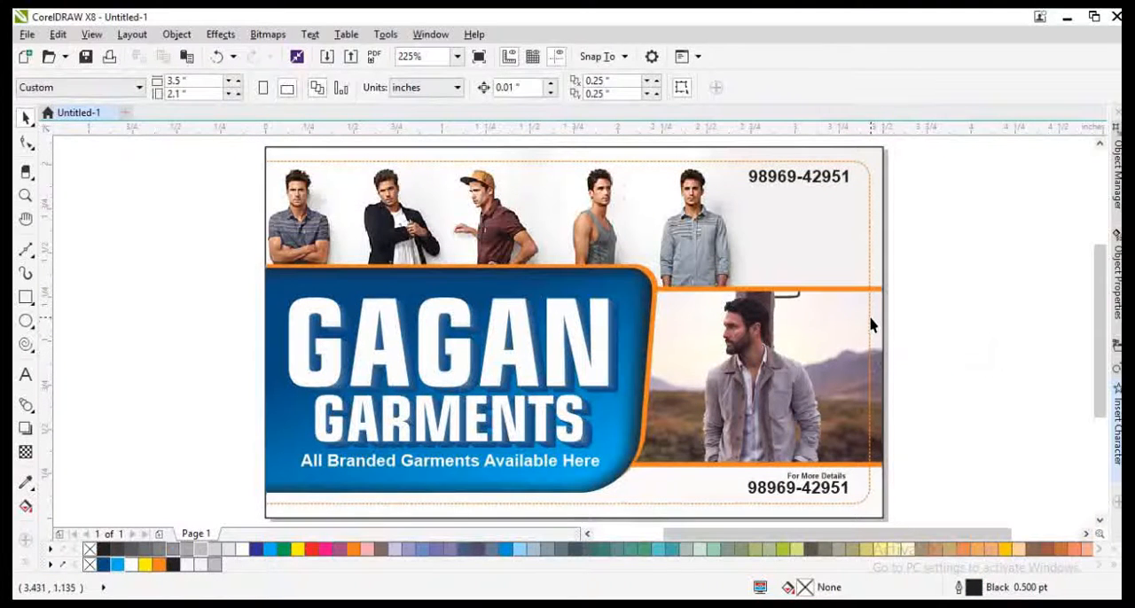
Step: Nudge the tagline "All Branded Garments Available Here" down to leave more space below the title
left_click(535, 475)
left_click(535, 463)
key("Down")
key("Down")
key("Down")
key("Down")
key("Down")
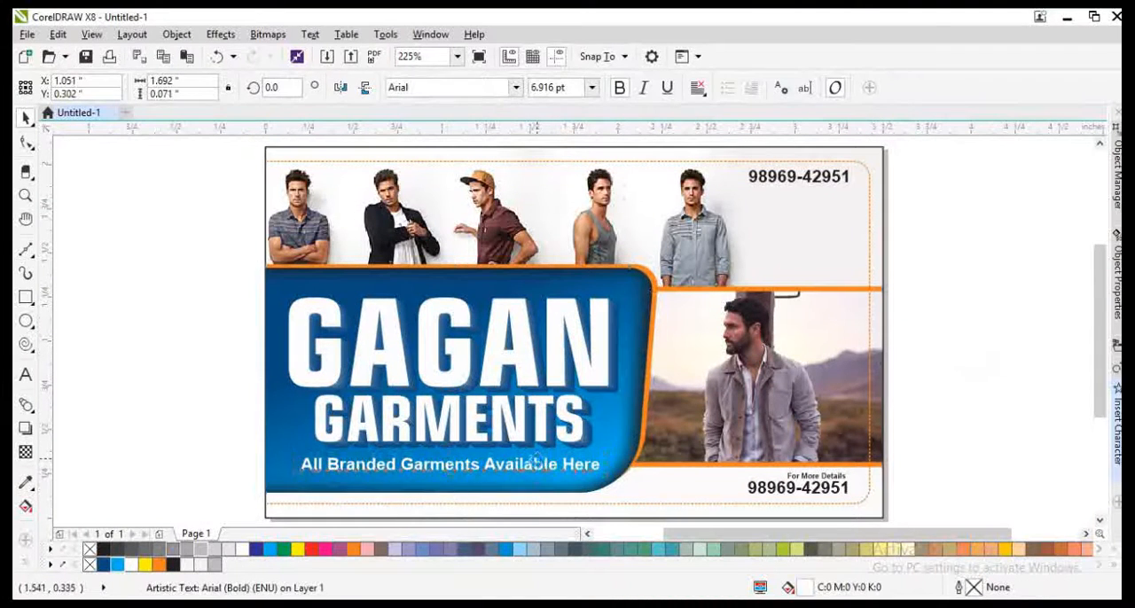
left_click(967, 378)
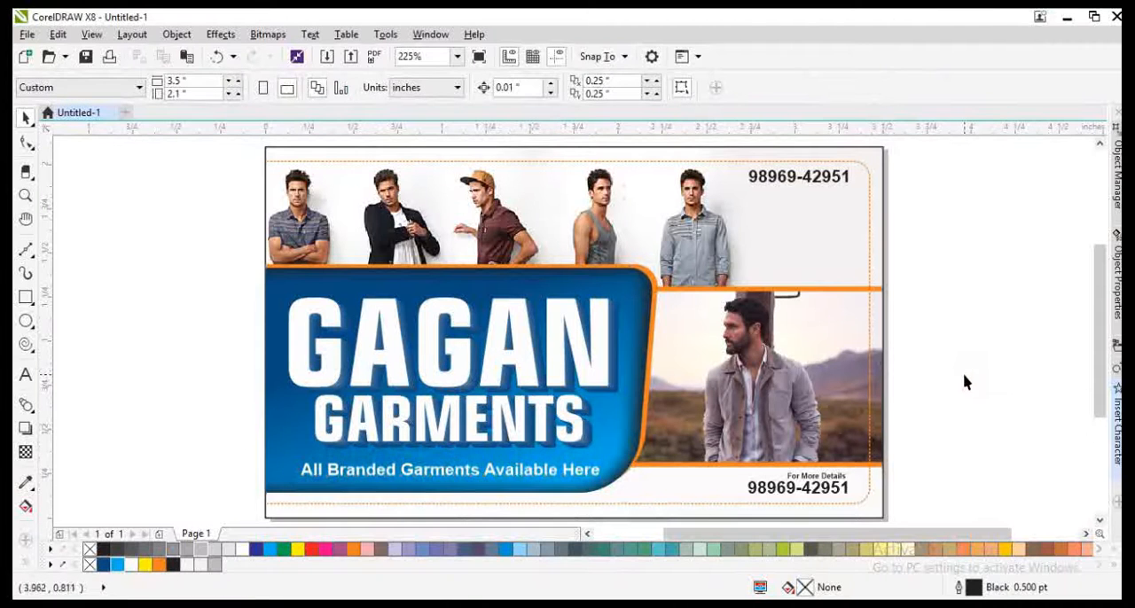
key("F8")
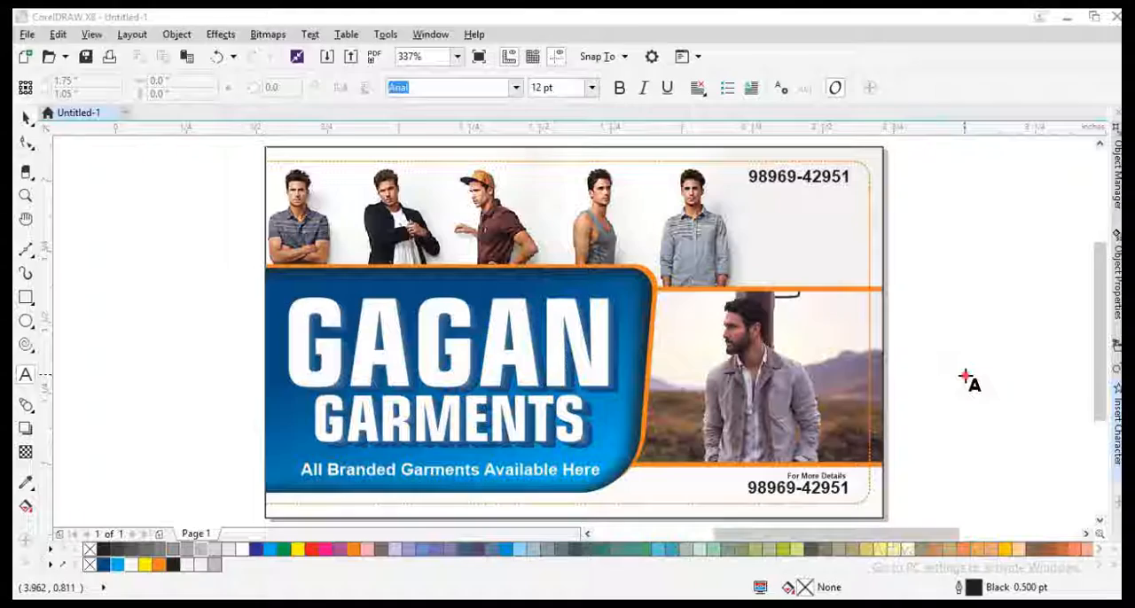
left_click(986, 384)
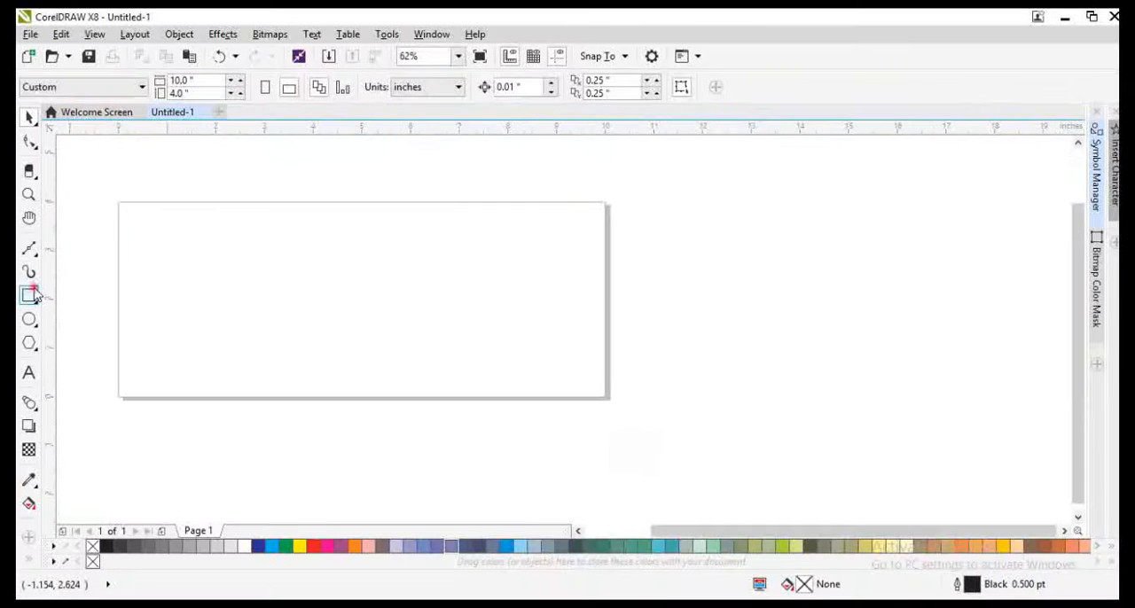
Step: Add the artistic text "Shubham towels" in the upper-left part of the 10 × 4 in page
key("F8")
left_click(223, 275)
type("S")
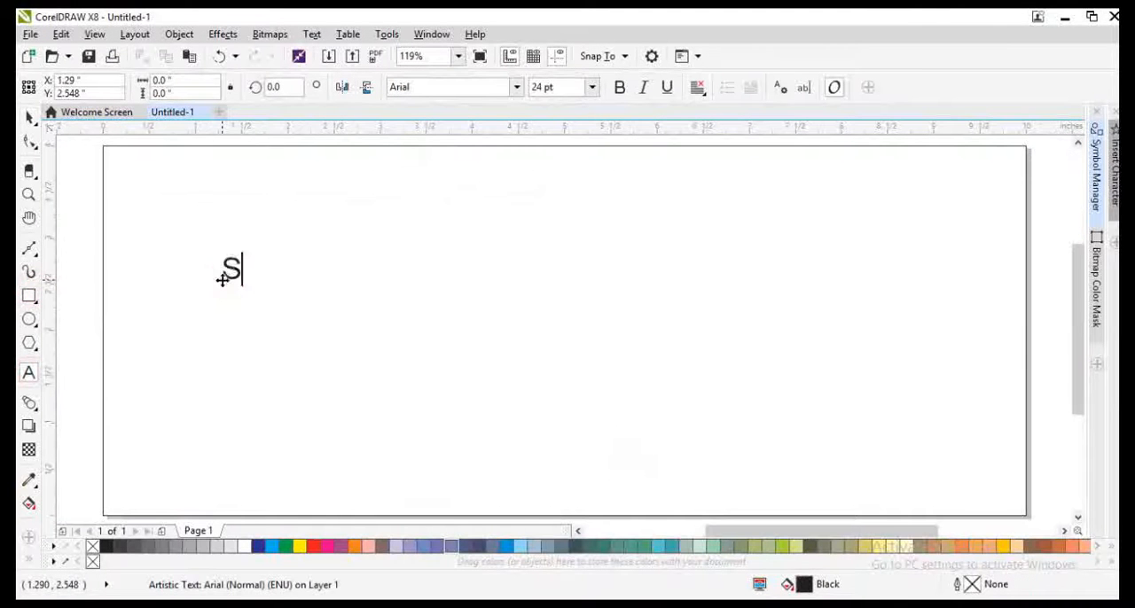
type("hubha")
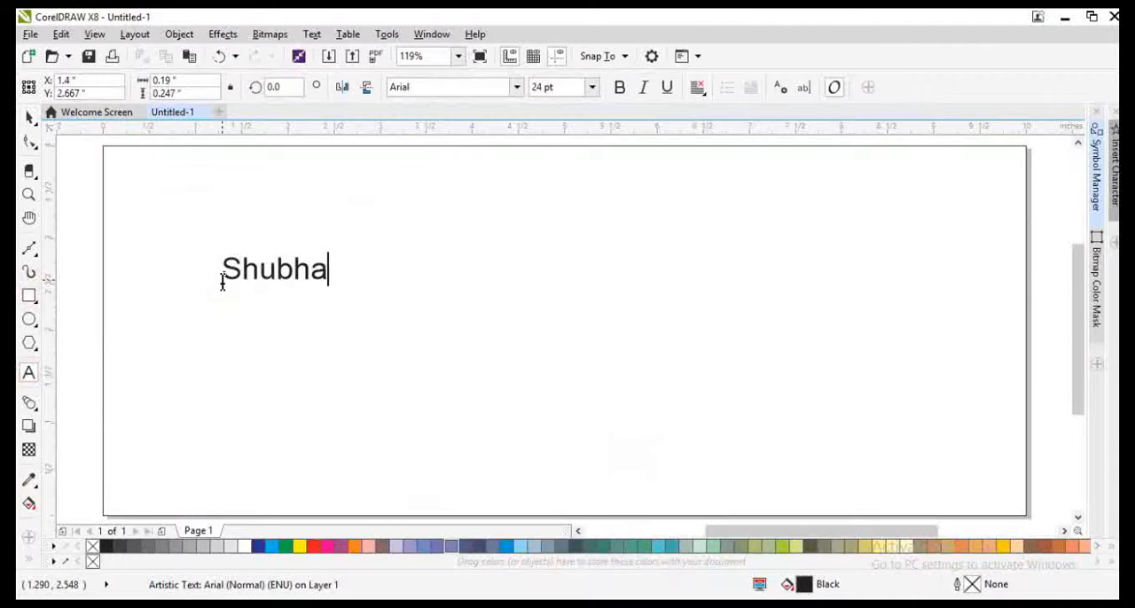
type("m towels")
key("Escape")
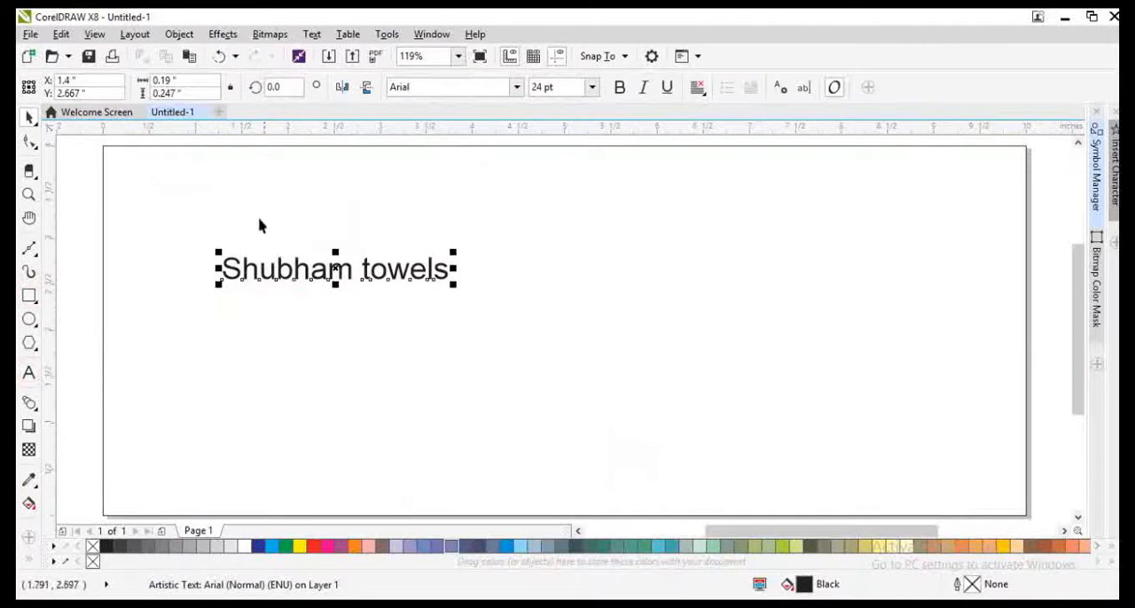
Step: Set the "Shubham towels" text in Arial Black and change it to uppercase
left_click(498, 89)
left_click(517, 87)
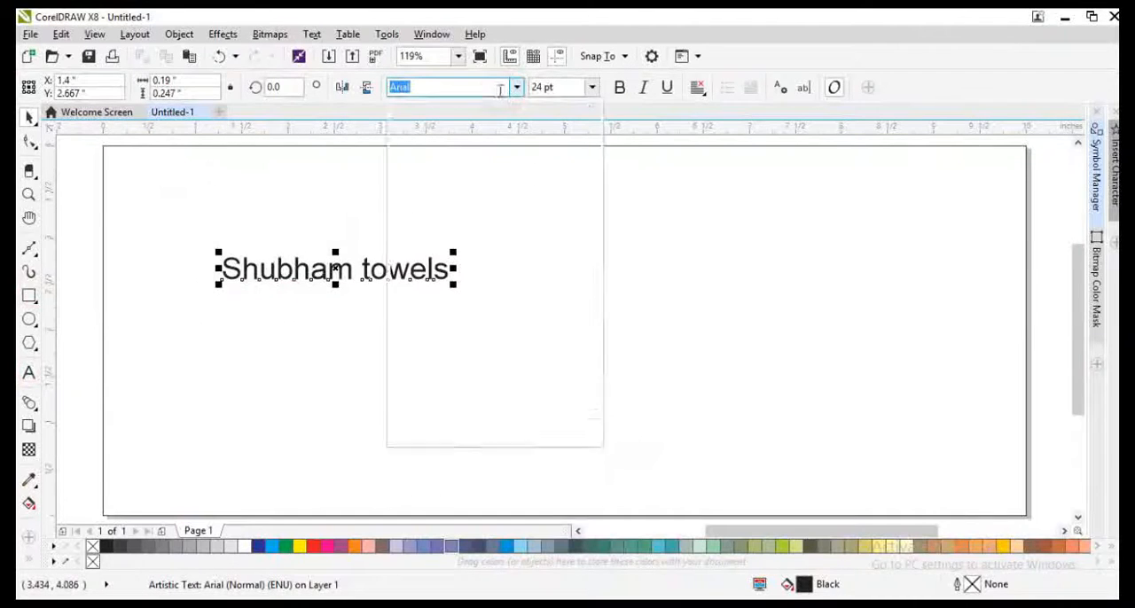
left_click(498, 136)
key("F8")
key("shift+F3")
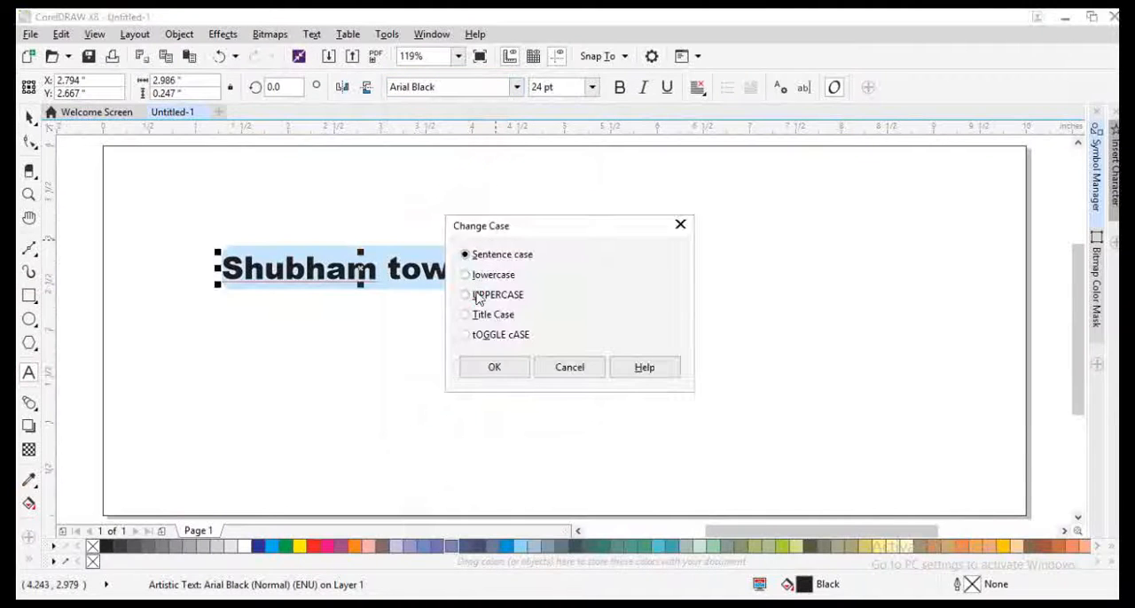
left_click(476, 296)
left_click(492, 368)
Step: Move the SHUBHAM TOWELS text toward the page's upper-left corner and enlarge it to about 6.7 in wide
key("ctrl+space")
left_click_drag(447, 269, 375, 226)
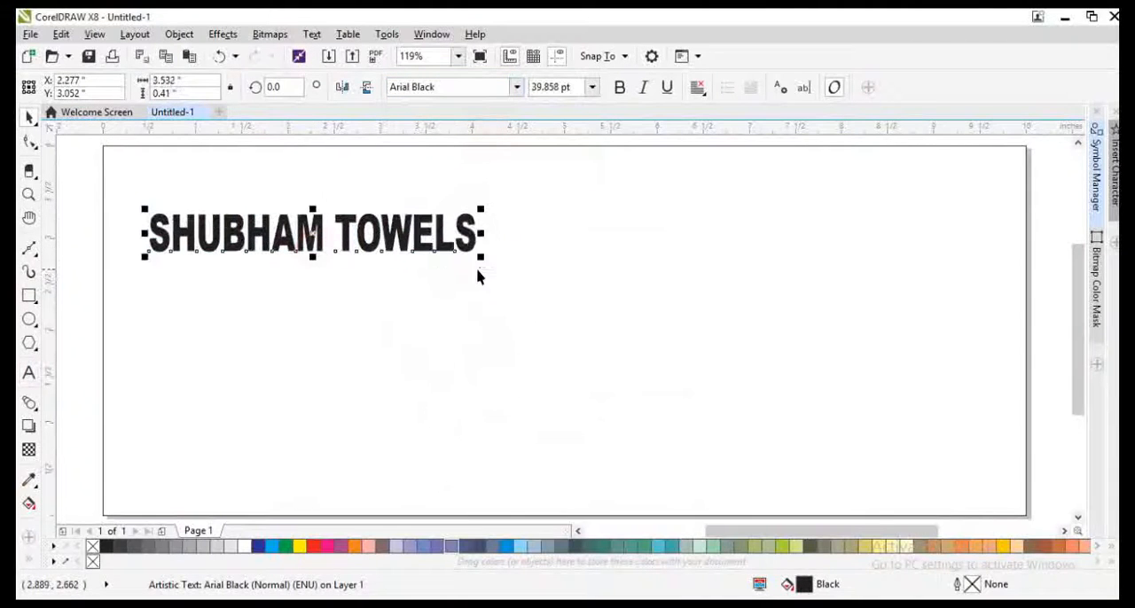
left_click_drag(483, 240, 773, 403)
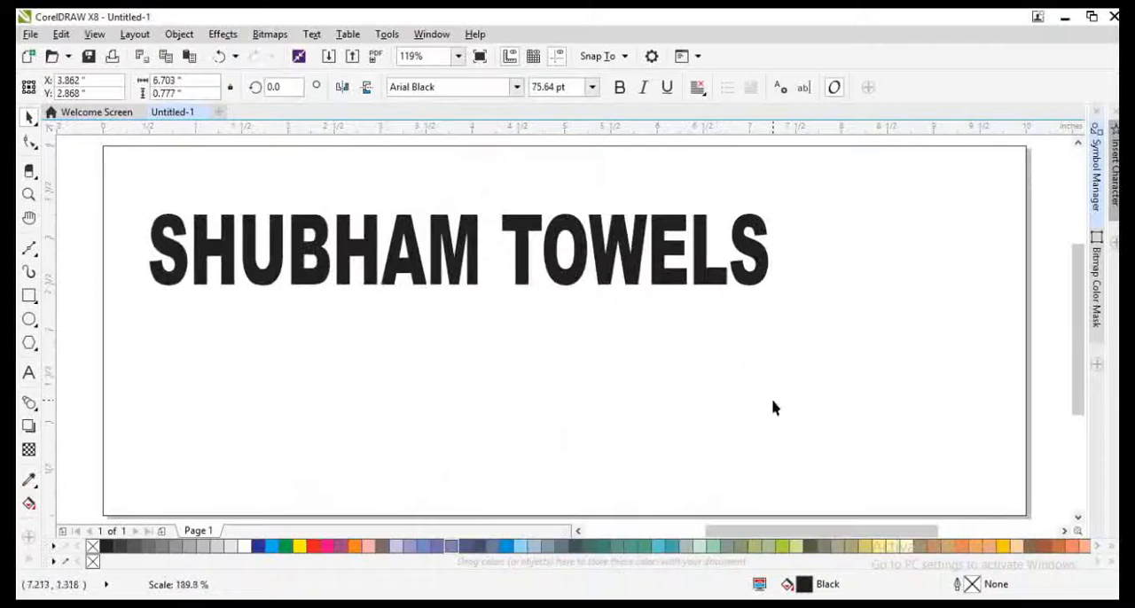
Step: Make a small copy of the SHUBHAM TOWELS text, about 1.46 in wide, and place it above the start of the title
left_click_drag(772, 289, 292, 291)
right_click(292, 290)
left_click_drag(246, 221, 239, 186)
Step: Replace the small copy's text with "GSTIN :" and the firm's tax number, and enlarge that line above the title
double_click(239, 184)
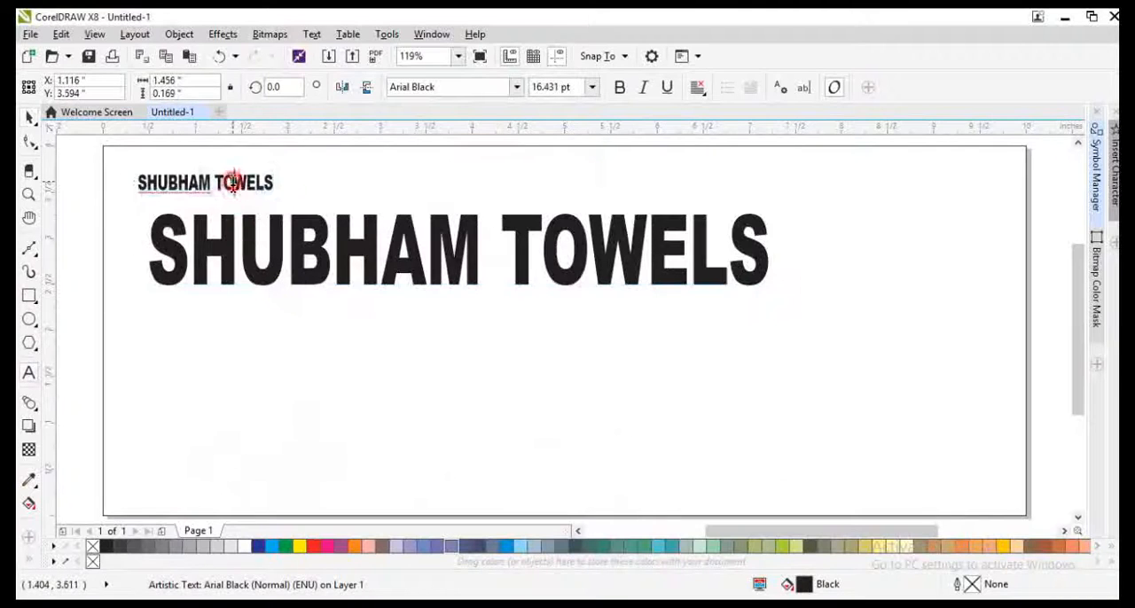
key("ctrl+a")
type("gst")
type("GSTI")
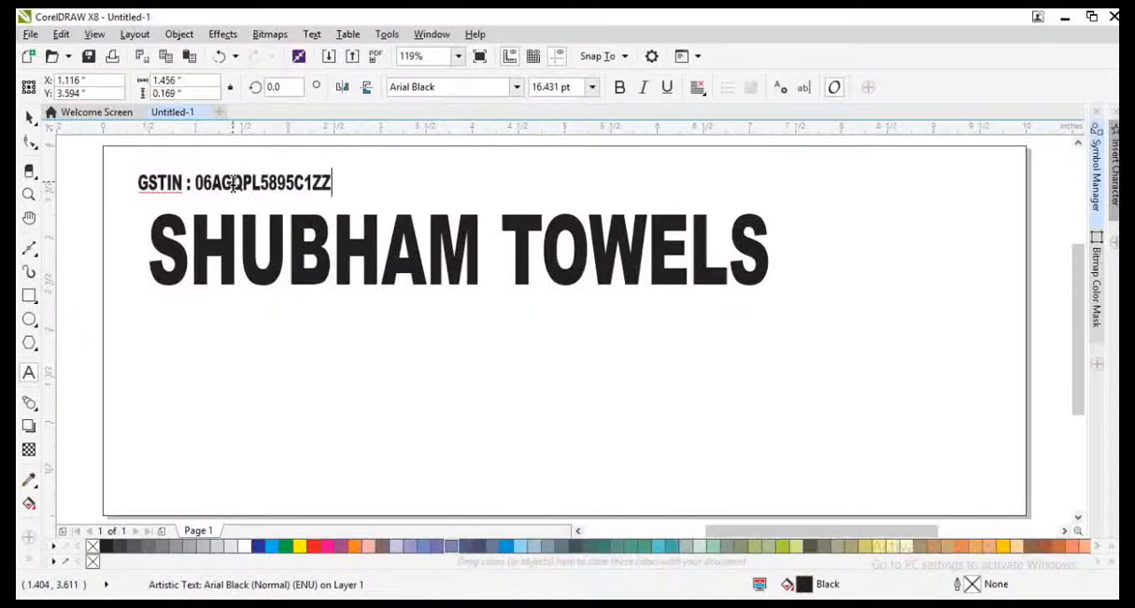
key("ctrl+space")
left_click_drag(341, 171, 439, 149)
left_click(451, 236)
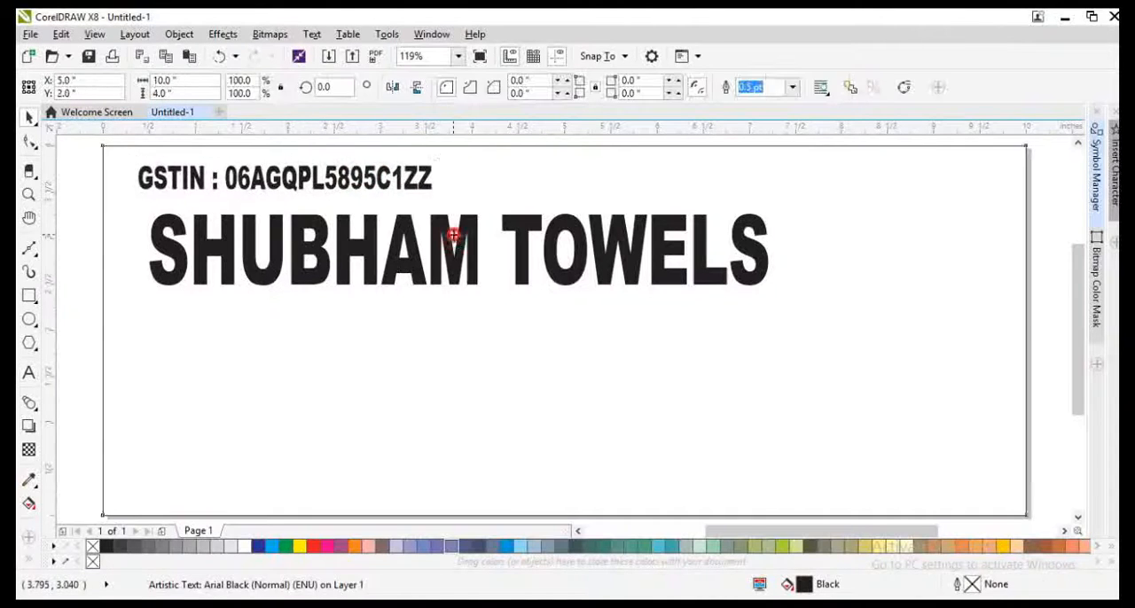
Step: Enlarge the SHUBHAM TOWELS title to about 9.39 in wide and centre it horizontally within the page rectangle
left_click_drag(773, 290, 645, 344)
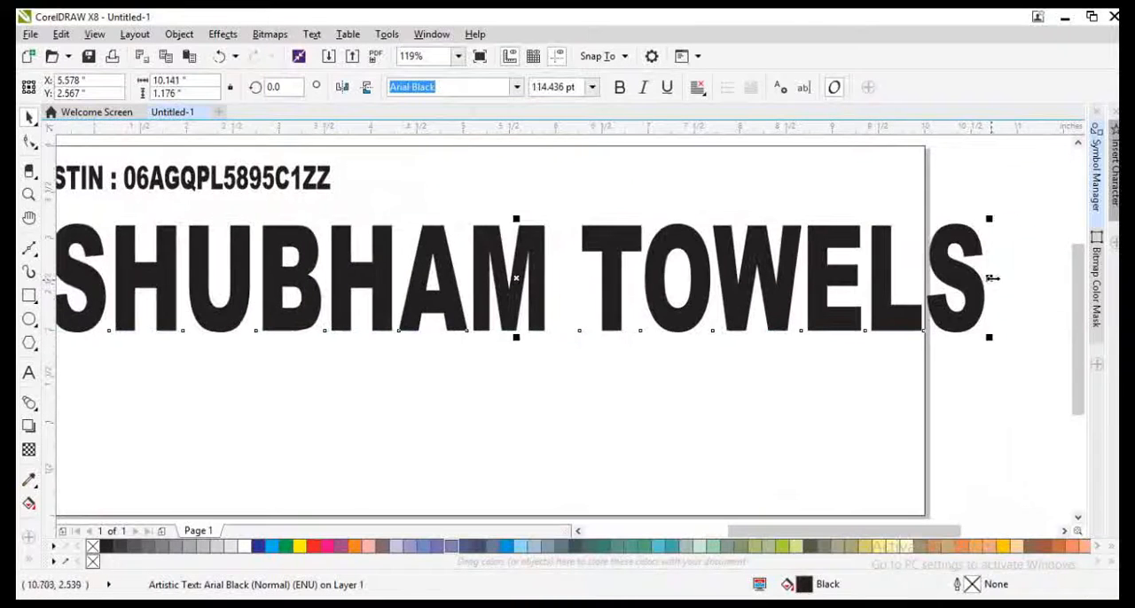
left_click_drag(988, 277, 872, 285)
left_click(843, 375, "shift")
key("c")
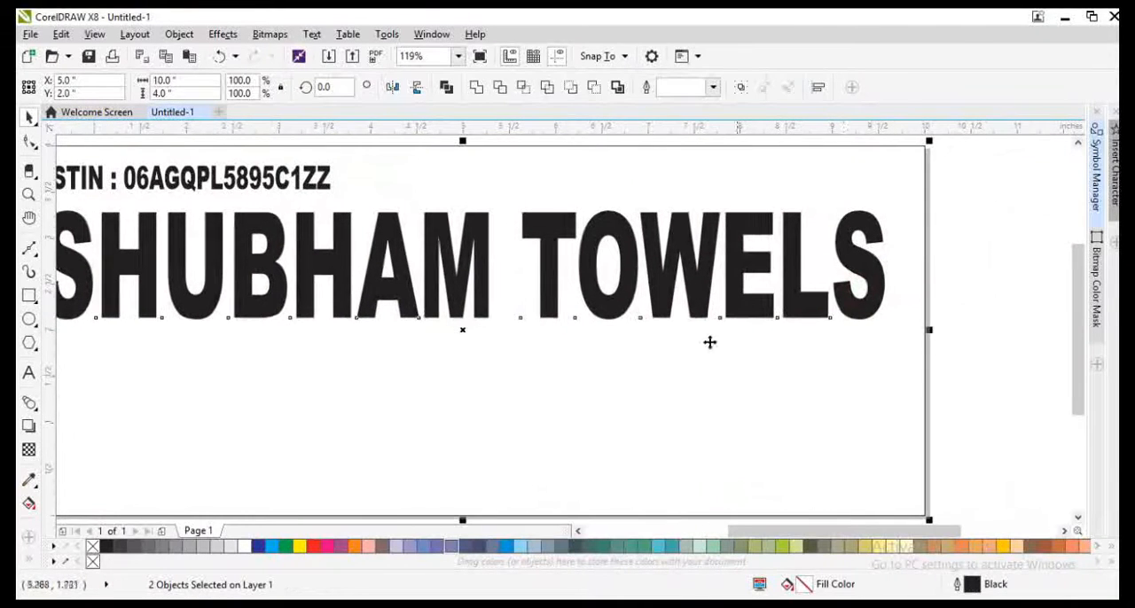
scroll(709, 342, "left", 1)
Step: Line up the start of the GSTIN line with the title's first letter, and undo the stray move of the page rectangle
left_click(67, 373)
left_click(163, 315)
left_click_drag(139, 323, 124, 338)
left_click(359, 181)
left_click_drag(359, 181, 352, 181)
left_click_drag(388, 356, 413, 343)
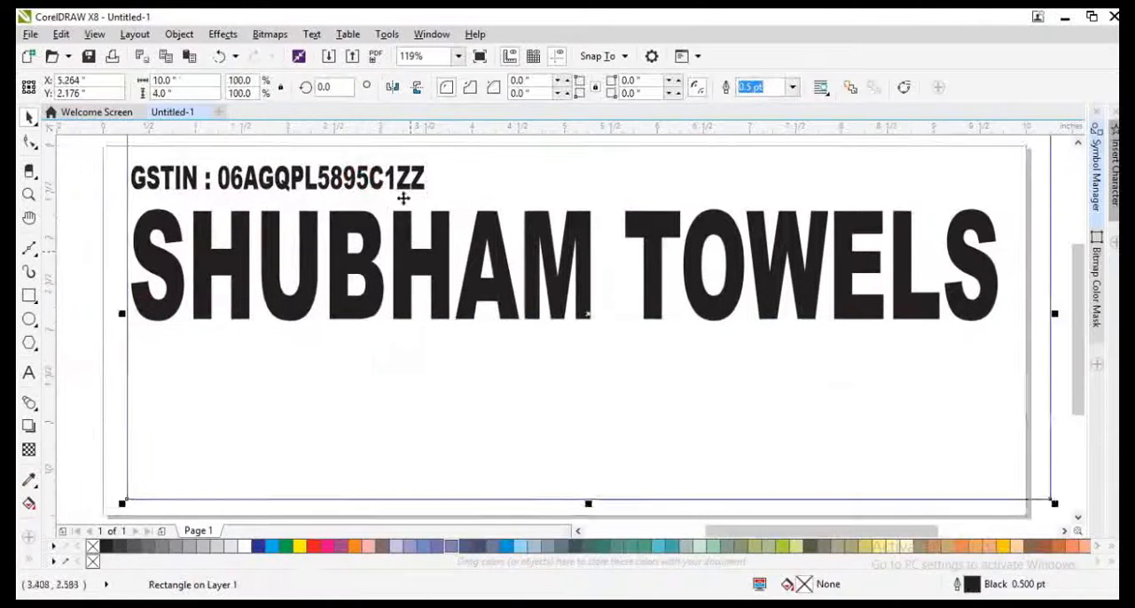
key("ctrl+z")
Step: Copy the GSTIN line below the title and replace its text with "TRADERS OF : ALL KINDS OF TOWELS"
left_click_drag(400, 180, 458, 363)
right_click(458, 362)
double_click(387, 364)
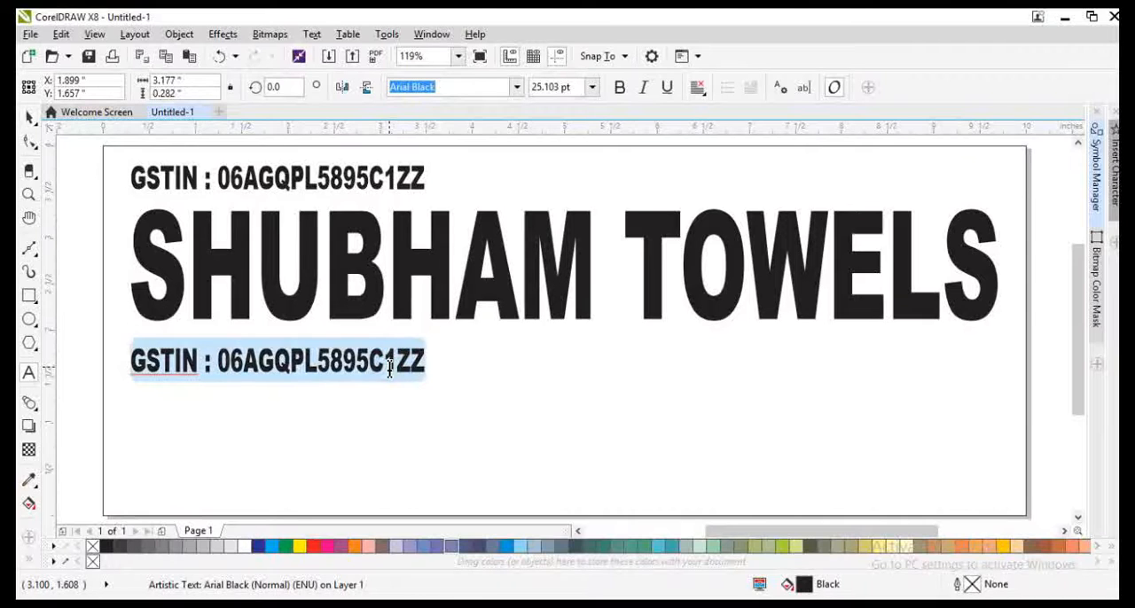
left_click(390, 368)
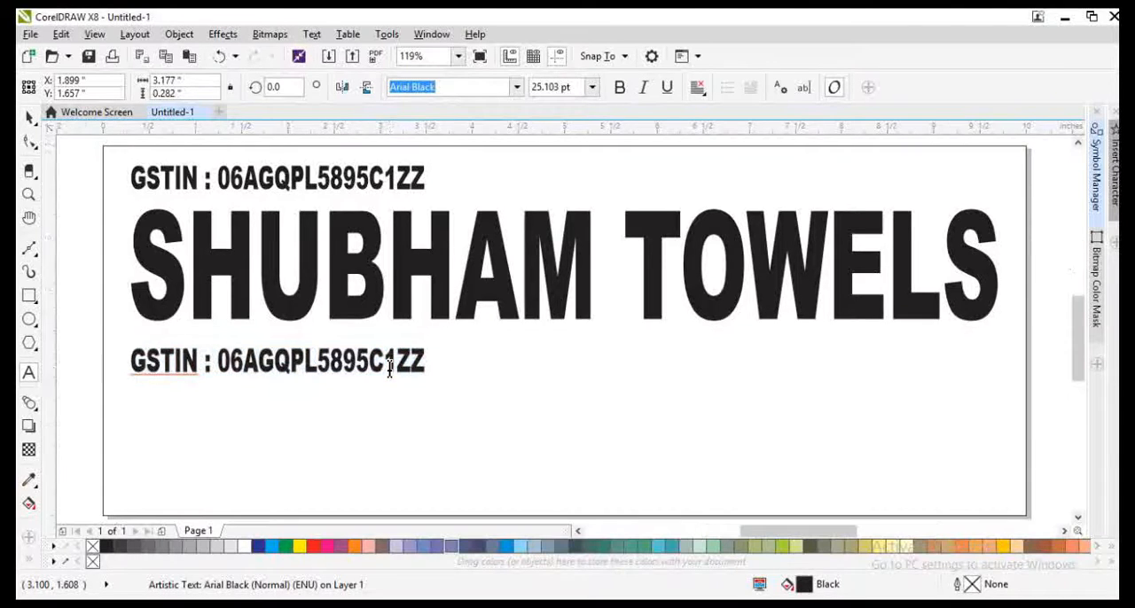
scroll(390, 368, "up", 3)
double_click(390, 368)
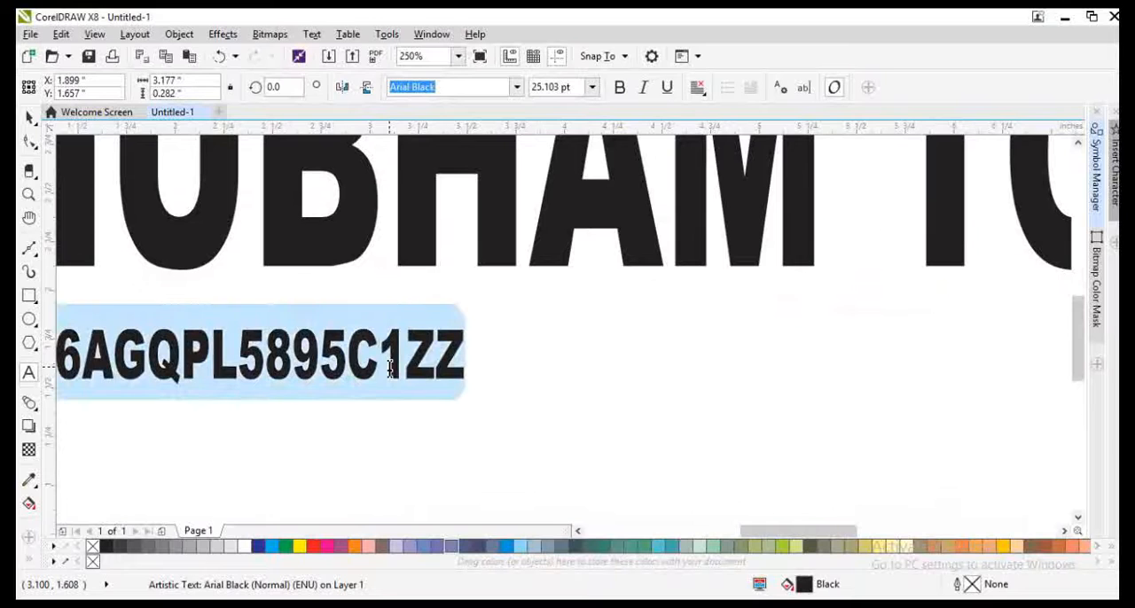
scroll(390, 368, "down", 6)
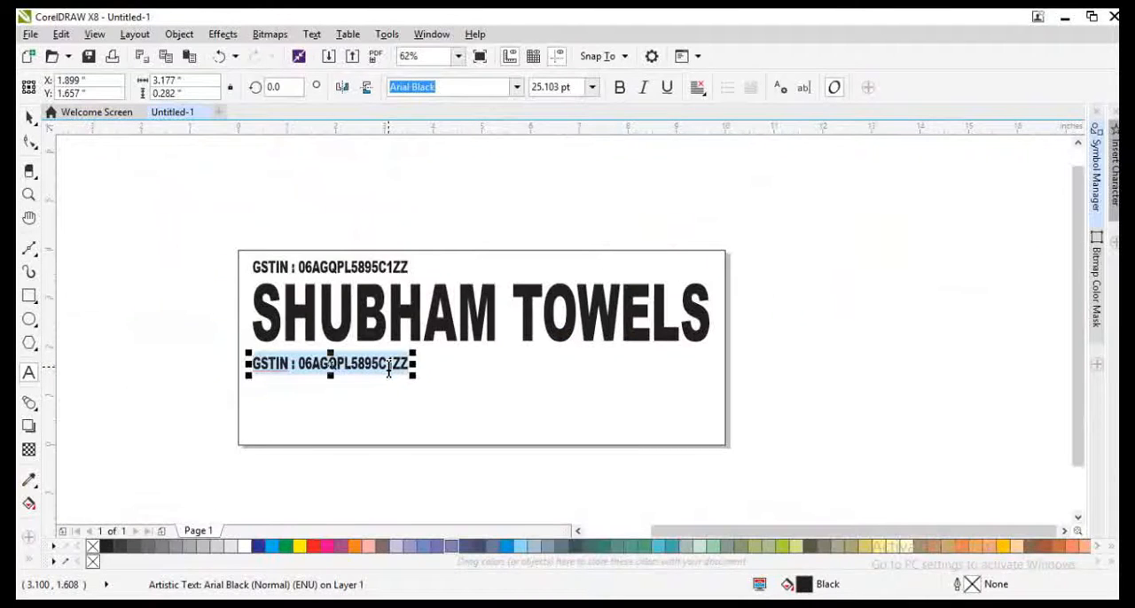
type("TRADERS OF : ALL KINDS OF TOWELS")
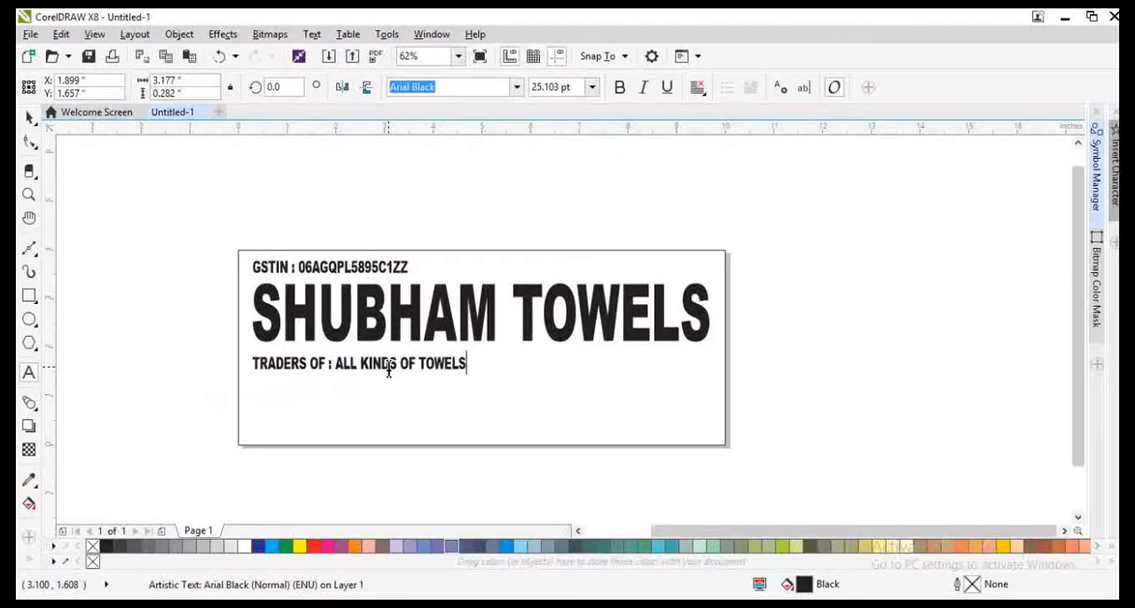
Step: Widen the TRADERS OF line to about 5.88 in and centre it directly under the title
key("ctrl+space")
left_click_drag(424, 364, 611, 378)
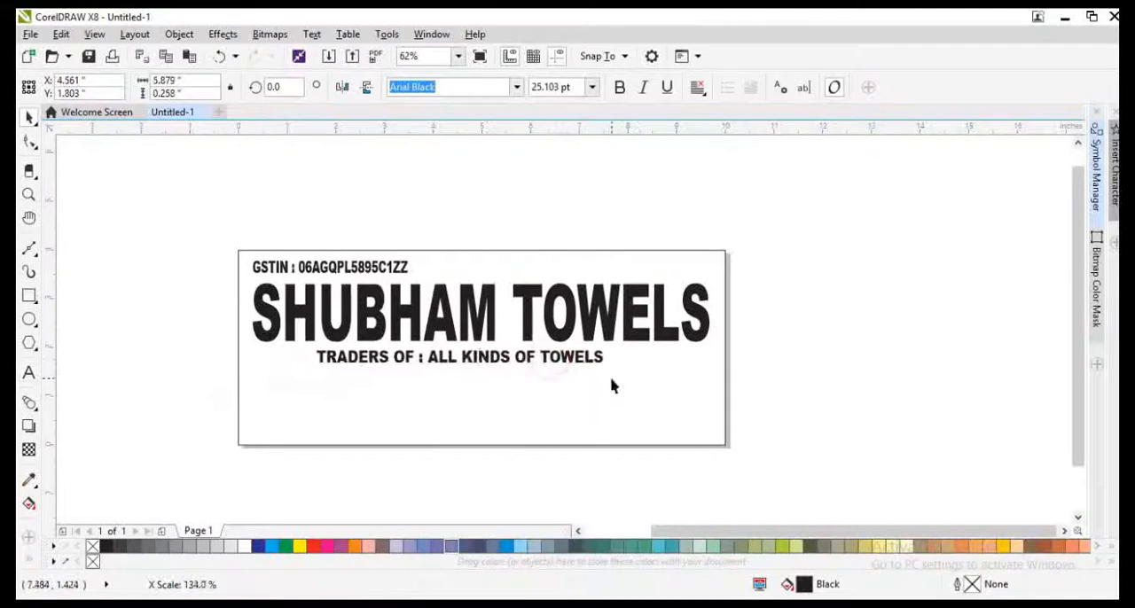
scroll(568, 370, "up", 3)
left_click(603, 343)
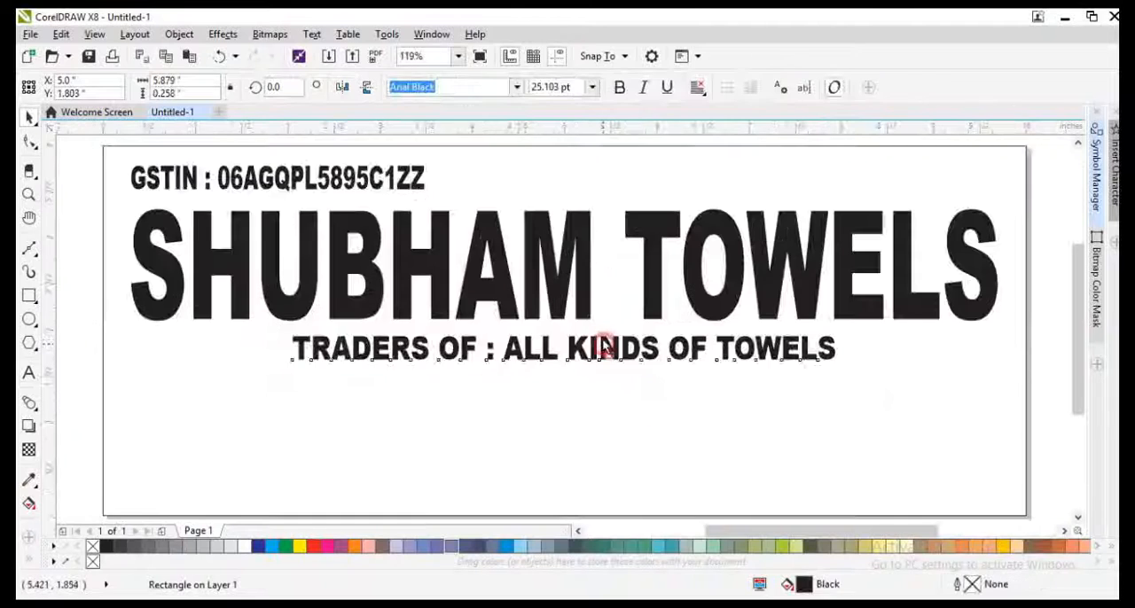
Step: Copy the TRADERS OF line lower on the page and replace the copy's text with the shop's full postal address
left_click_drag(603, 340, 596, 405)
right_click(597, 405)
key("F8")
key("ctrl+a")
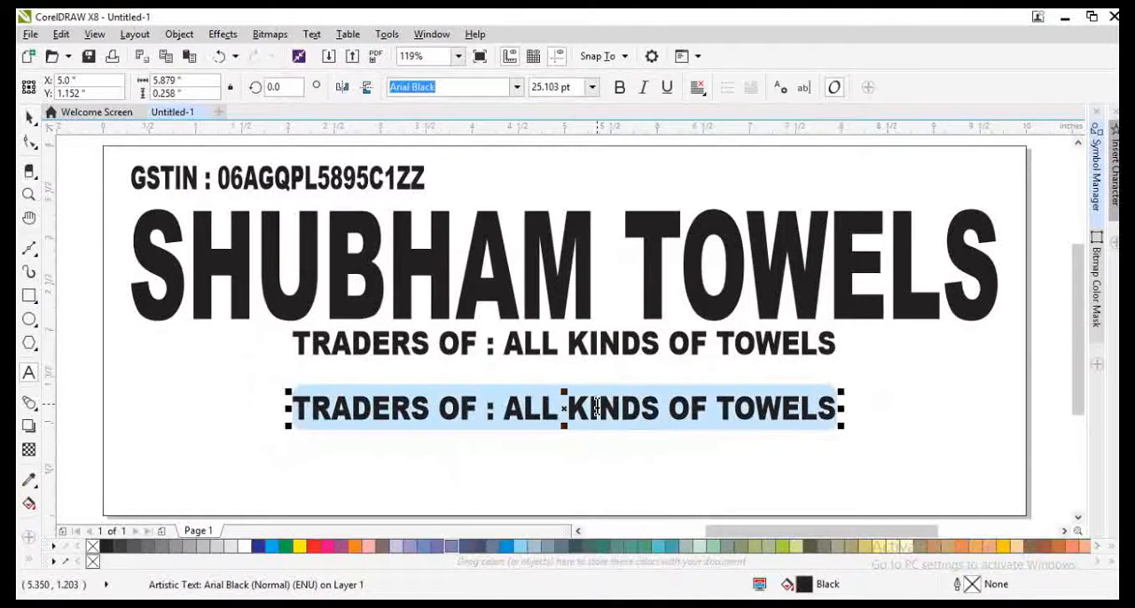
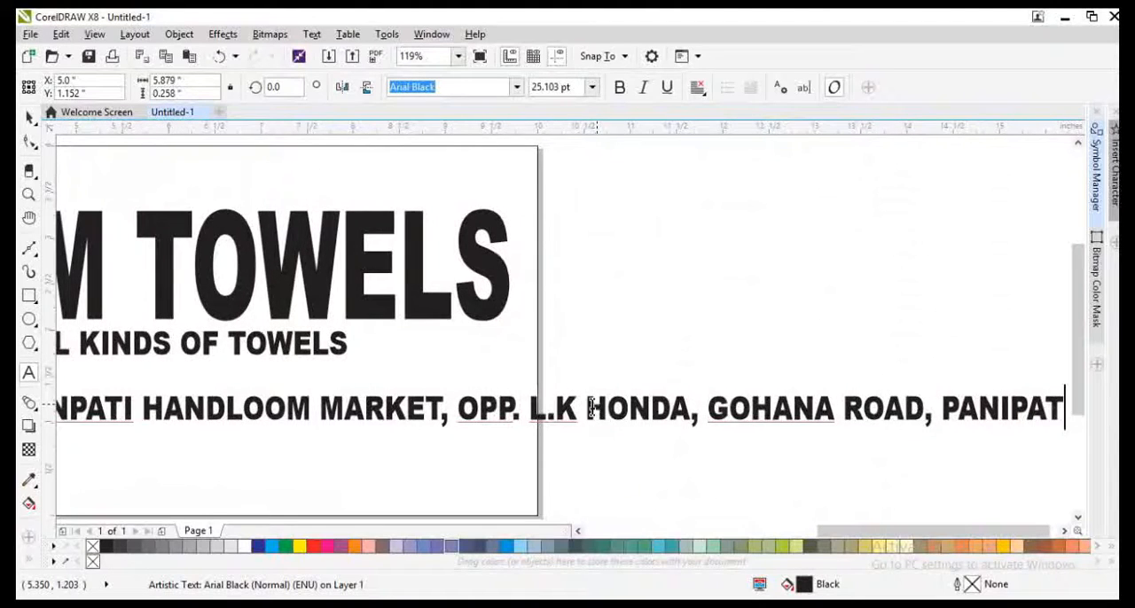
Step: Fit the address line to about 9.37 in wide, centred along the page's bottom edge, and move the TRADERS OF line just above it
key("ctrl+space")
scroll(591, 407, "down", 2)
left_click_drag(608, 410, 576, 433)
left_click_drag(654, 441, 548, 432)
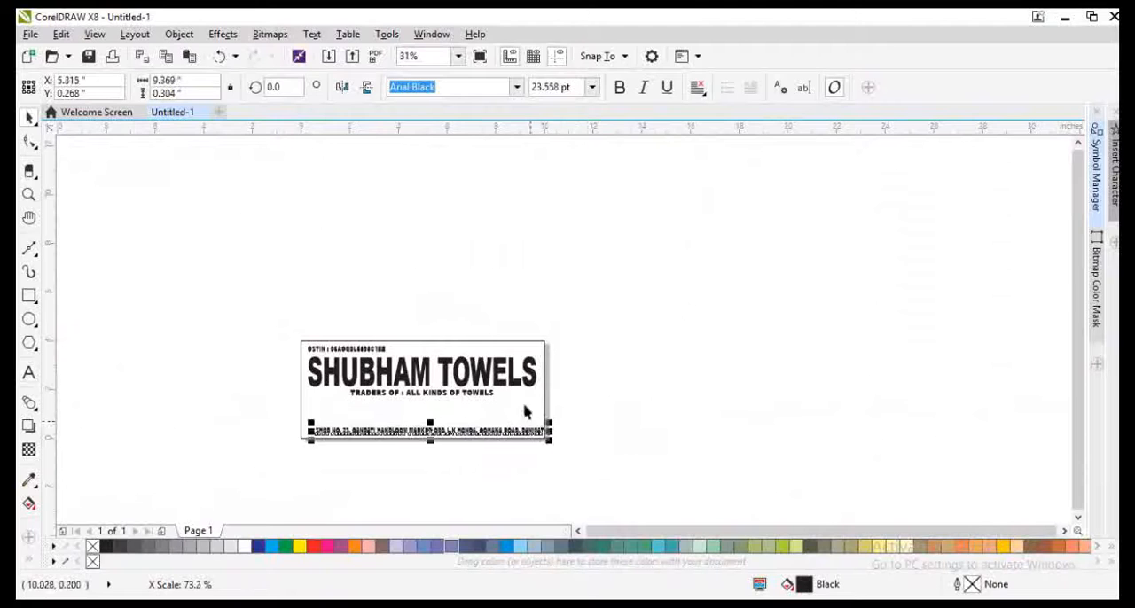
left_click(520, 391, "shift")
key("c")
key("F4")
left_click(69, 446)
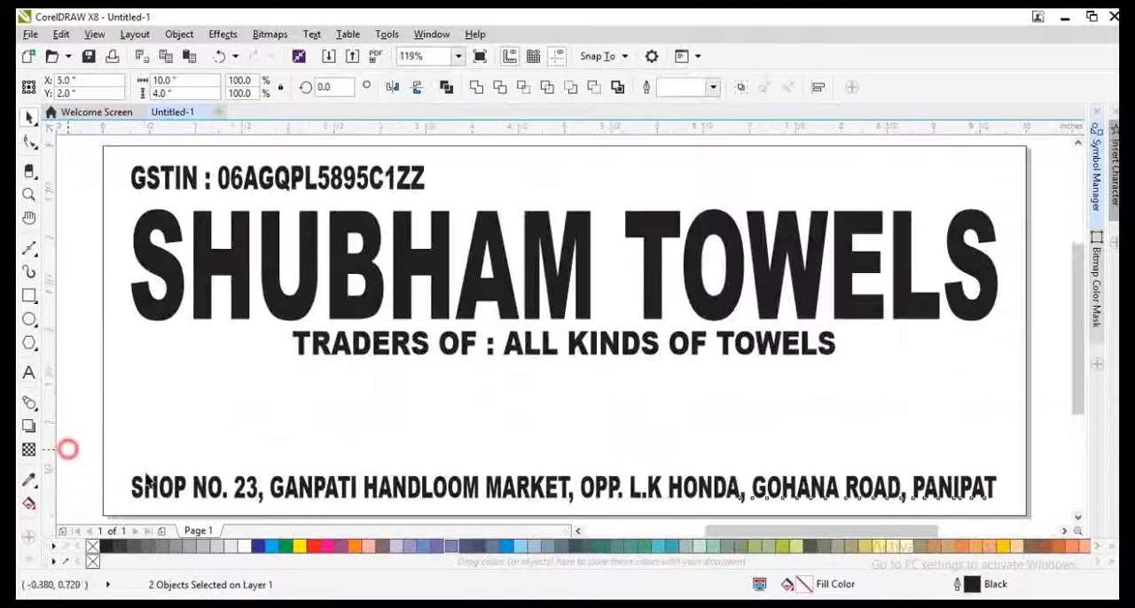
left_click(348, 490)
left_click_drag(520, 345, 532, 495)
Step: Break the title into two lines, SHUBHAM over TOWELS, and tighten the spacing between them
double_click(648, 233)
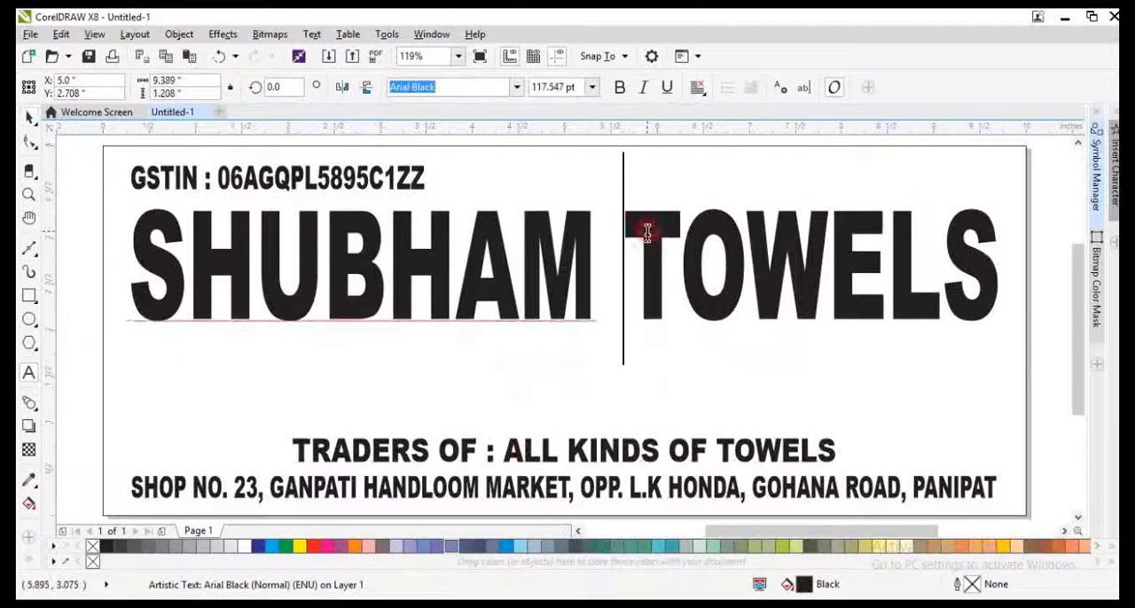
key("Return")
scroll(440, 340, "down", 1)
scroll(430, 293, "up", 1)
key("F10")
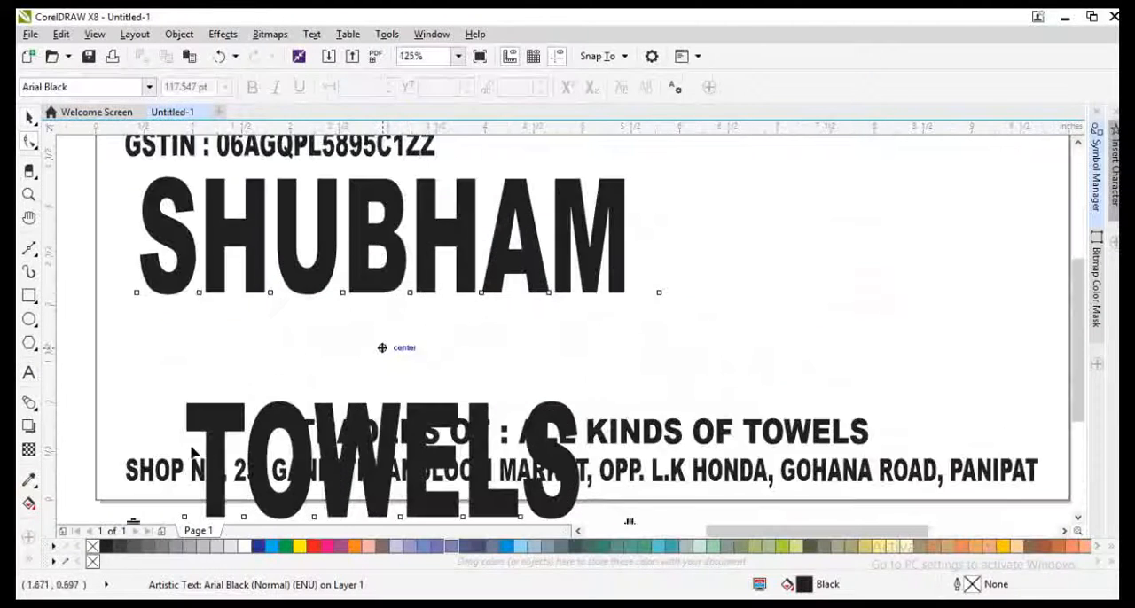
scroll(220, 371, "down", 1)
left_click_drag(173, 459, 175, 413)
key("space")
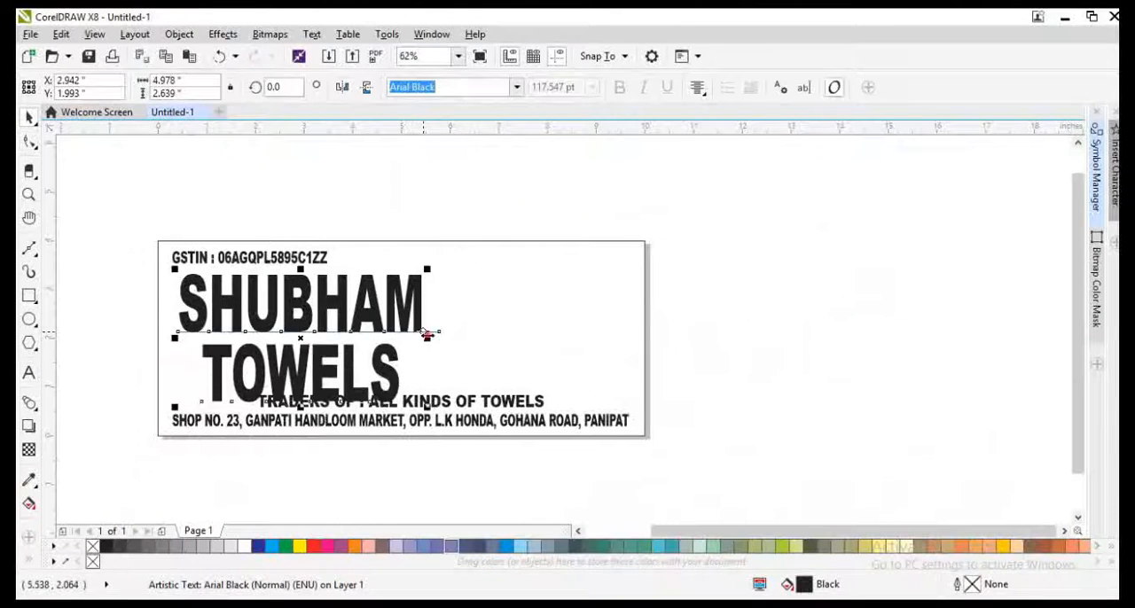
Step: Widen the two-line title and scale it to about 7.15 in wide so it fits above the TRADERS OF line
left_click_drag(424, 338, 575, 311)
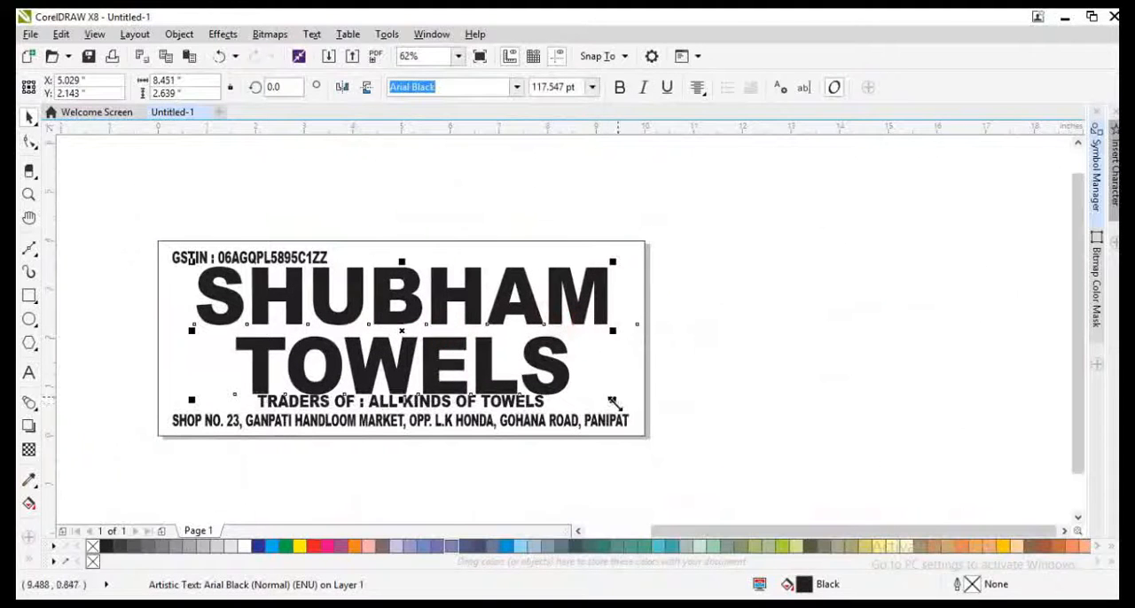
left_click_drag(615, 403, 581, 399)
left_click(600, 364, "shift")
key("F4")
key("x")
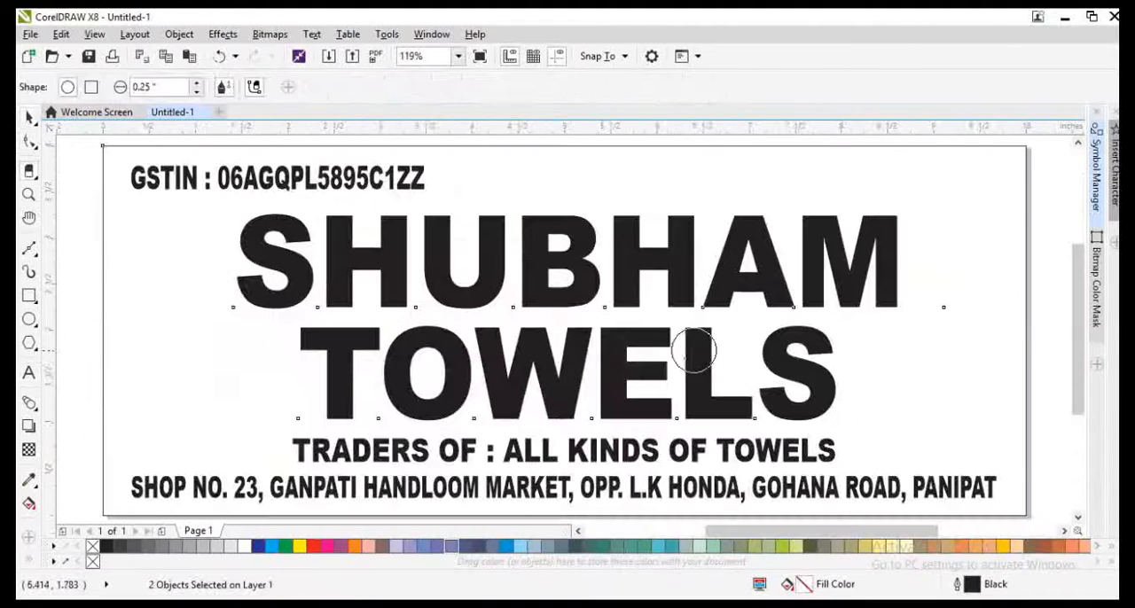
key("space")
Step: Move the two-line title up, stretch it to about 2.42 in tall and centre it above the TRADERS OF line
left_click(627, 294)
left_click(66, 321)
left_click_drag(383, 255, 383, 238)
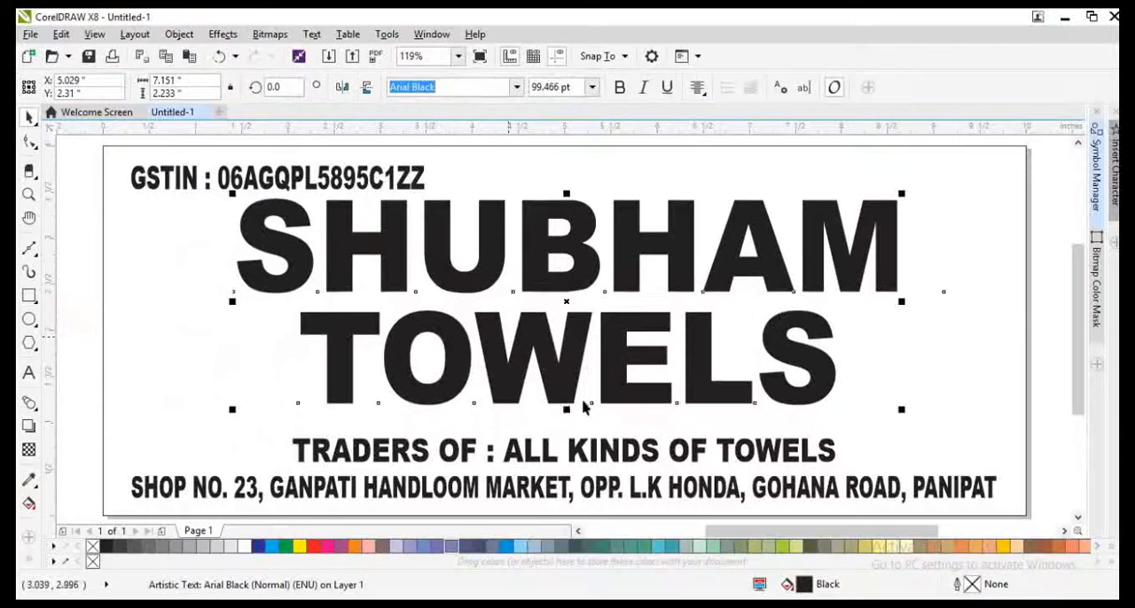
left_click_drag(566, 409, 567, 423)
left_click(604, 452, "shift")
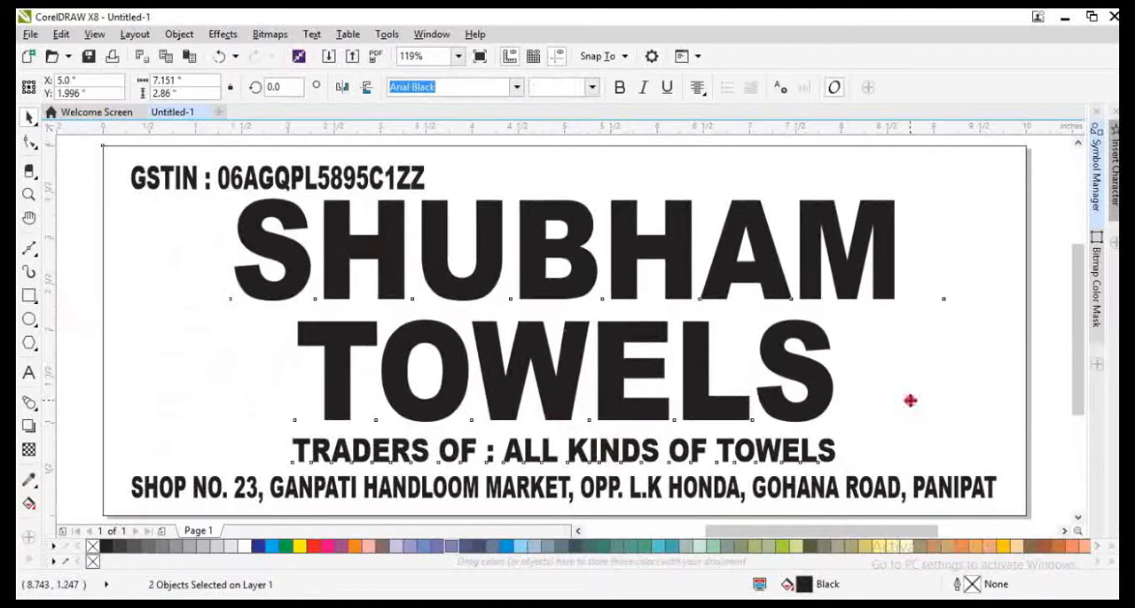
left_click(909, 401, "shift")
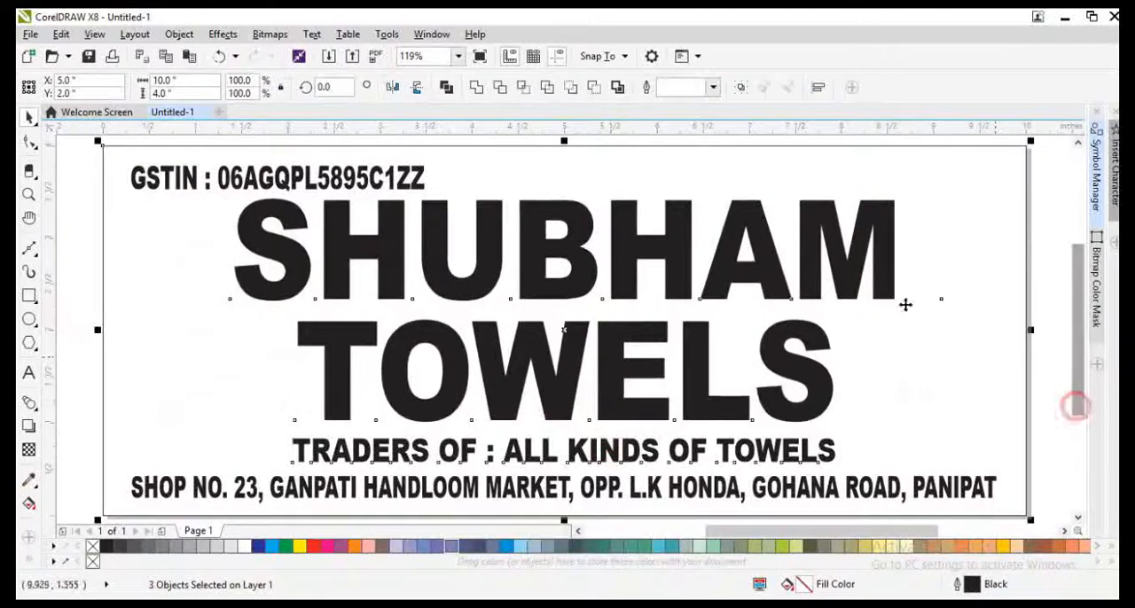
Step: Shift the two-line title toward the page's right edge and centre the TRADERS OF line beneath it
left_click(821, 380)
left_click_drag(820, 379, 927, 379)
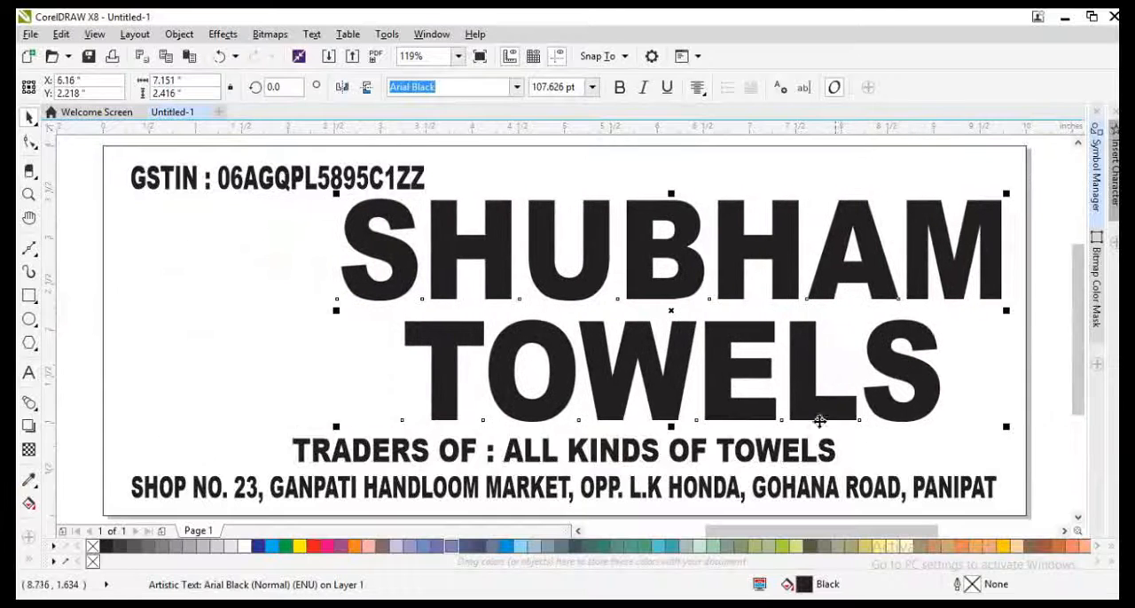
left_click(780, 452)
left_click(765, 413, "shift")
left_click(966, 505)
Step: Copy the TRADERS OF line beside the GSTIN and replace its text with M. followed by the first mobile number
left_click_drag(845, 451, 884, 157)
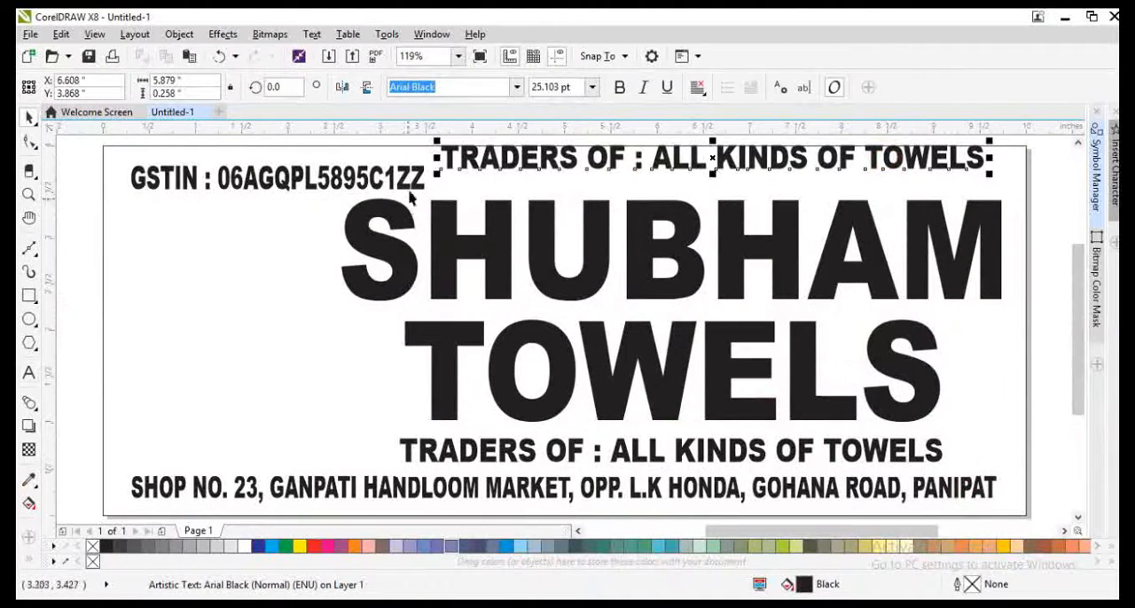
left_click(409, 189, "shift")
key("e")
left_click(627, 266)
left_click(669, 179)
key("F8")
key("ctrl+a")
type("m. ")
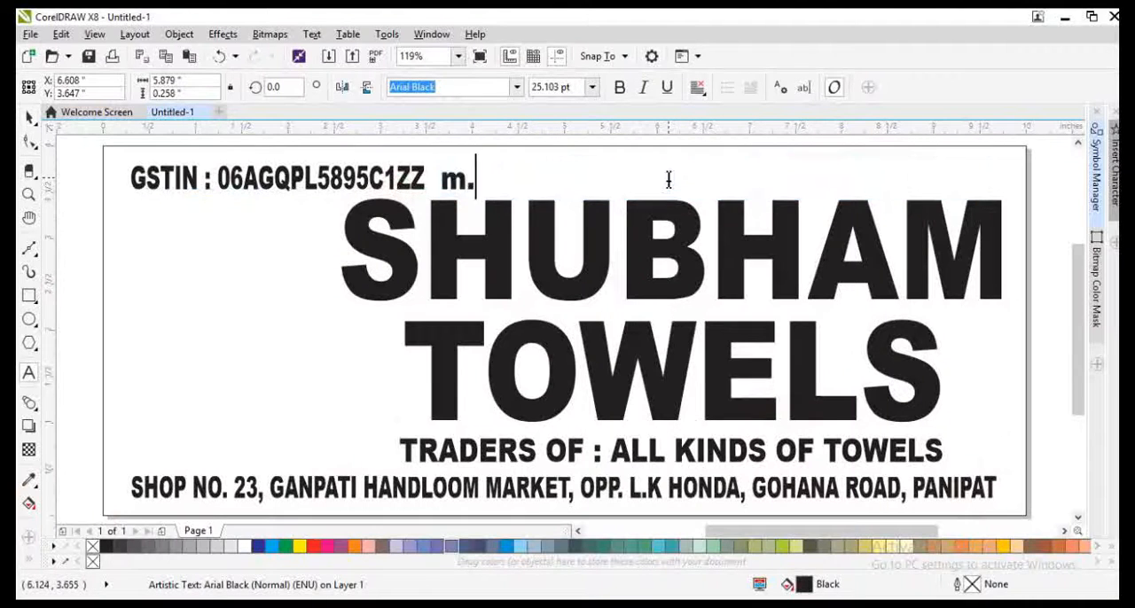
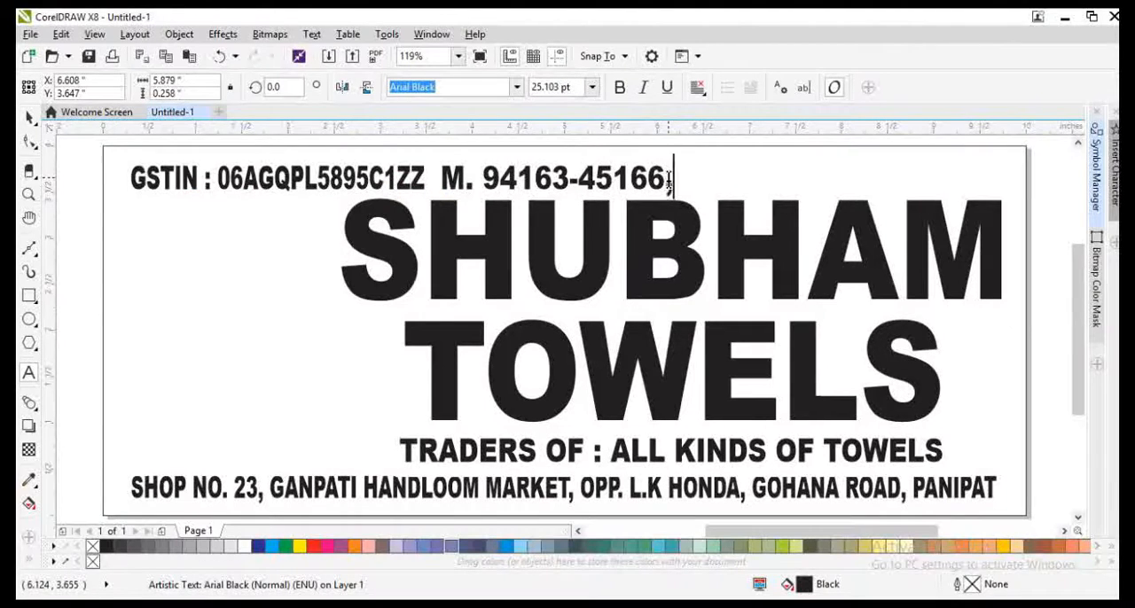
Step: Narrow the mobile line and shift it away from the GSTIN, keeping both level
key("ctrl+space")
mouse_move(678, 181)
left_mouse_down()
mouse_move(632, 182)
mouse_move(698, 183)
left_mouse_up()
left_click(408, 186, "shift")
left_click(598, 206)
Step: Append the second mobile number and align the line's right edge with the SHUBHAM TOWELS title
key("F8")
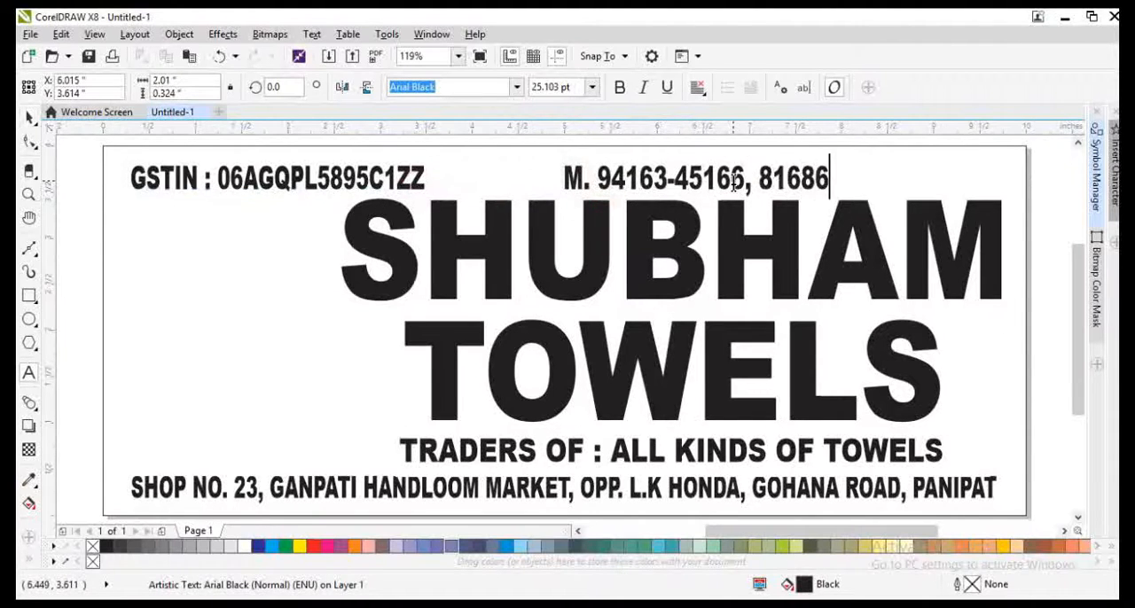
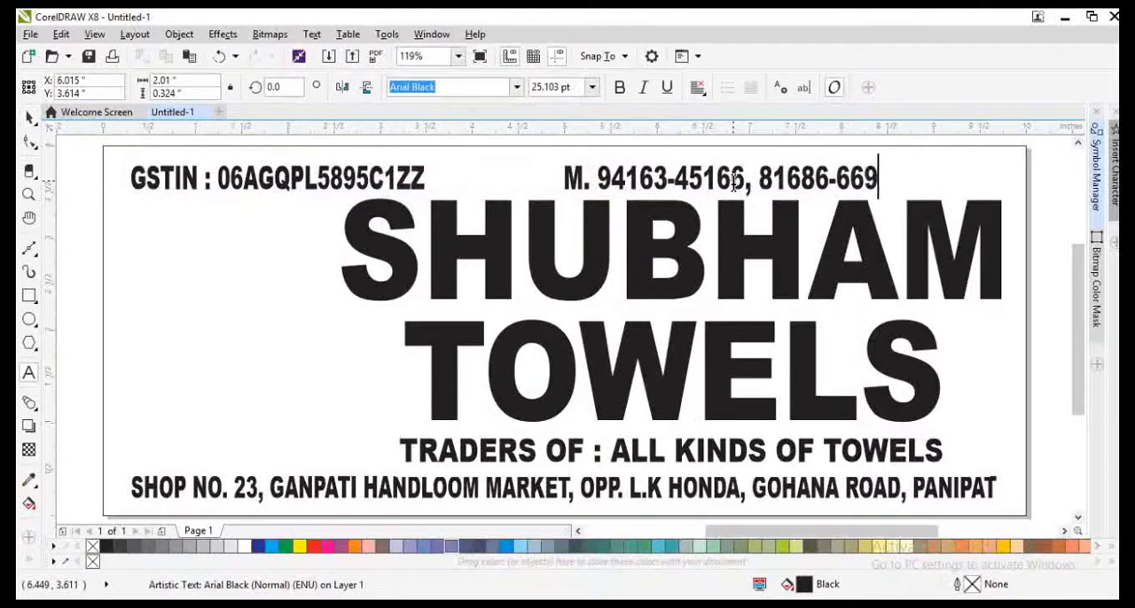
key("ctrl+space")
left_click(808, 270, "shift")
key("r")
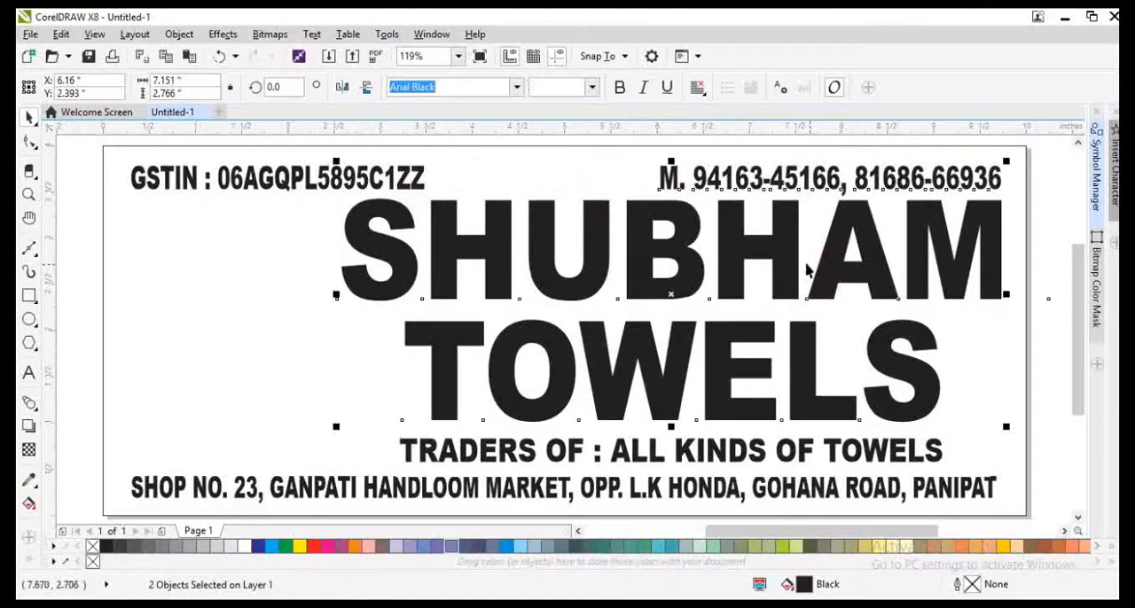
Step: Draw a rectangle about 2.36 × 2.69 in beside the title and round its corners to about 0.23 in
left_click(104, 352)
left_click(77, 307)
left_click(30, 315)
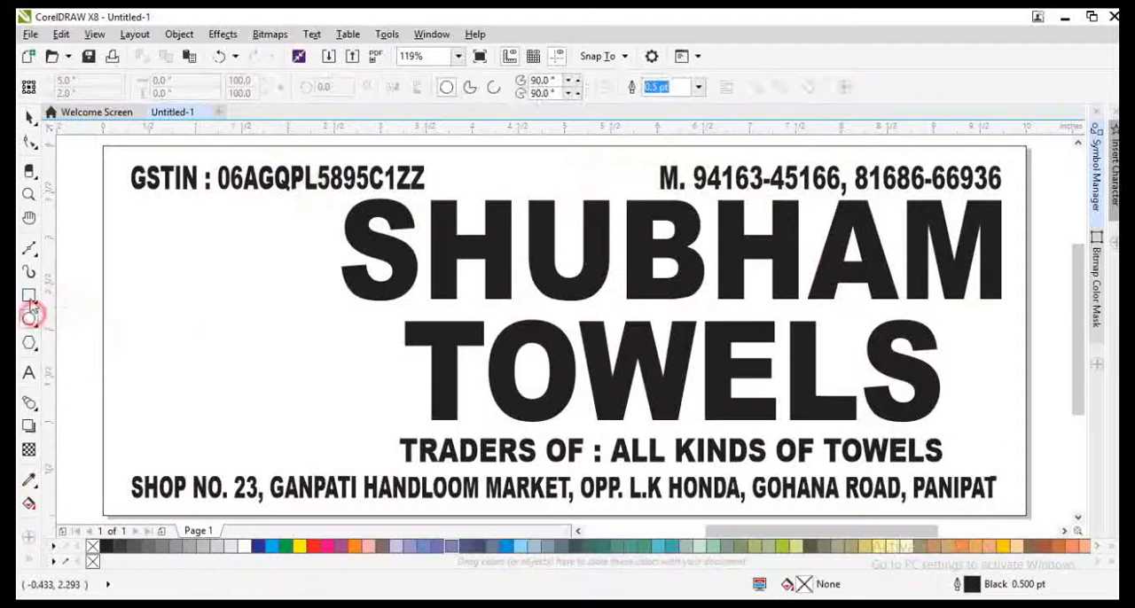
left_click(29, 295)
left_click_drag(118, 206, 344, 462)
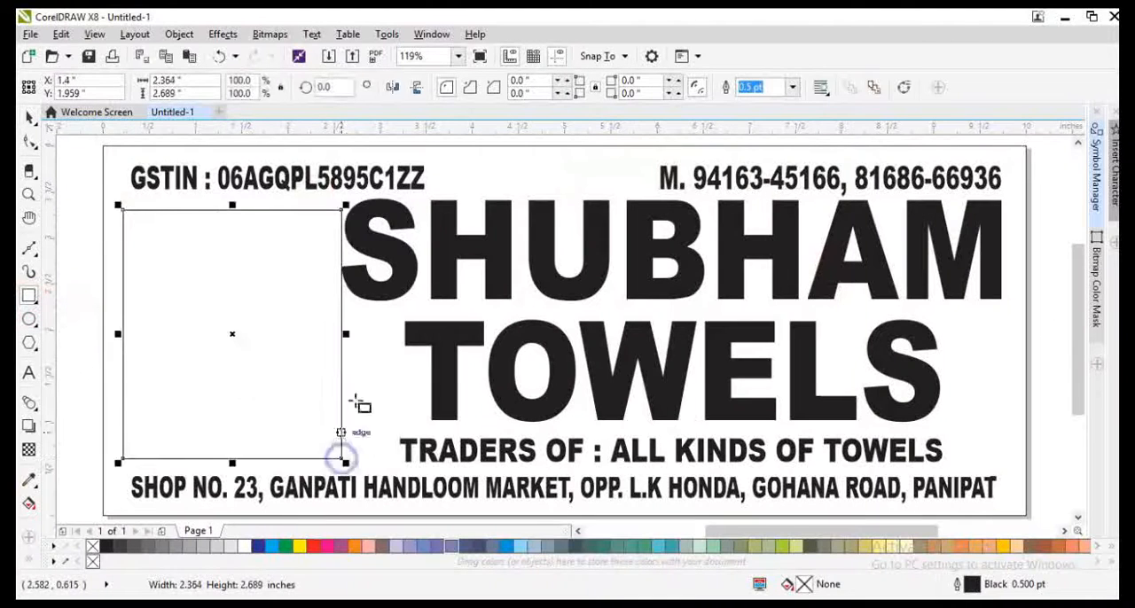
left_click_drag(342, 205, 343, 227)
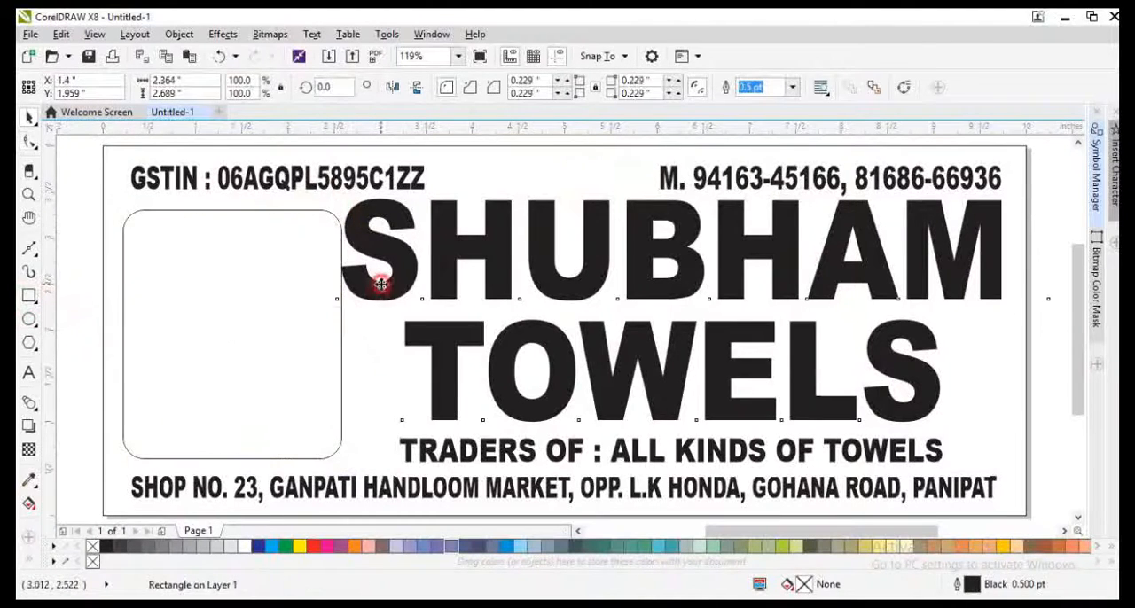
Step: Narrow the two-line title to about 6.89 in wide so it clears the rounded box
left_click(380, 283)
left_click_drag(337, 309, 348, 319)
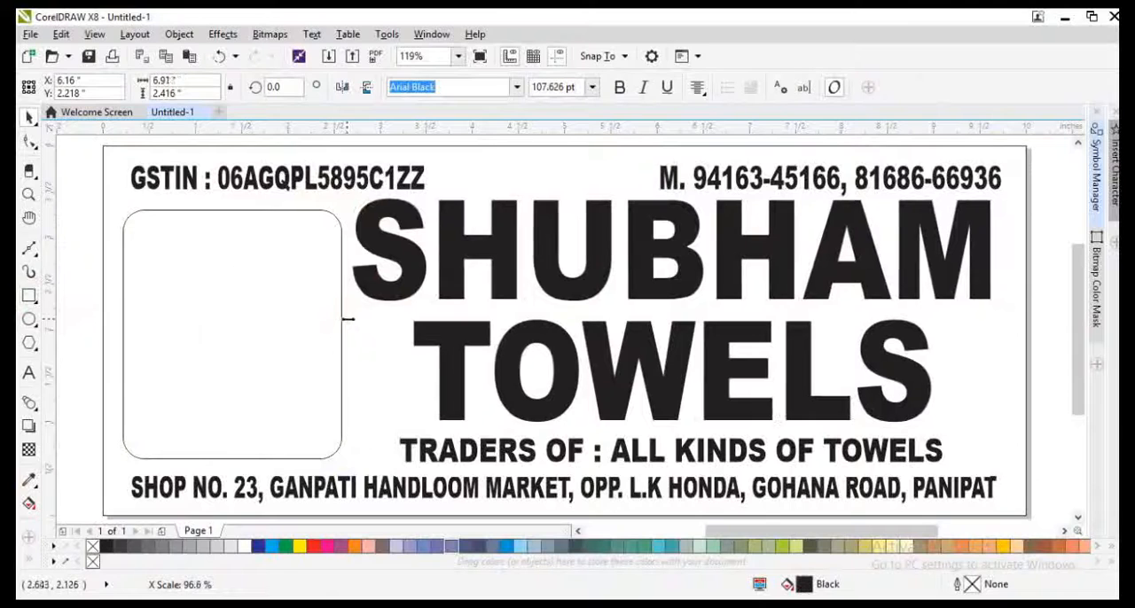
left_click(493, 454)
Step: Fill the page-size background rectangle with solid dark maroon, C 41, M 95, Y 67, K 60
left_click(385, 429)
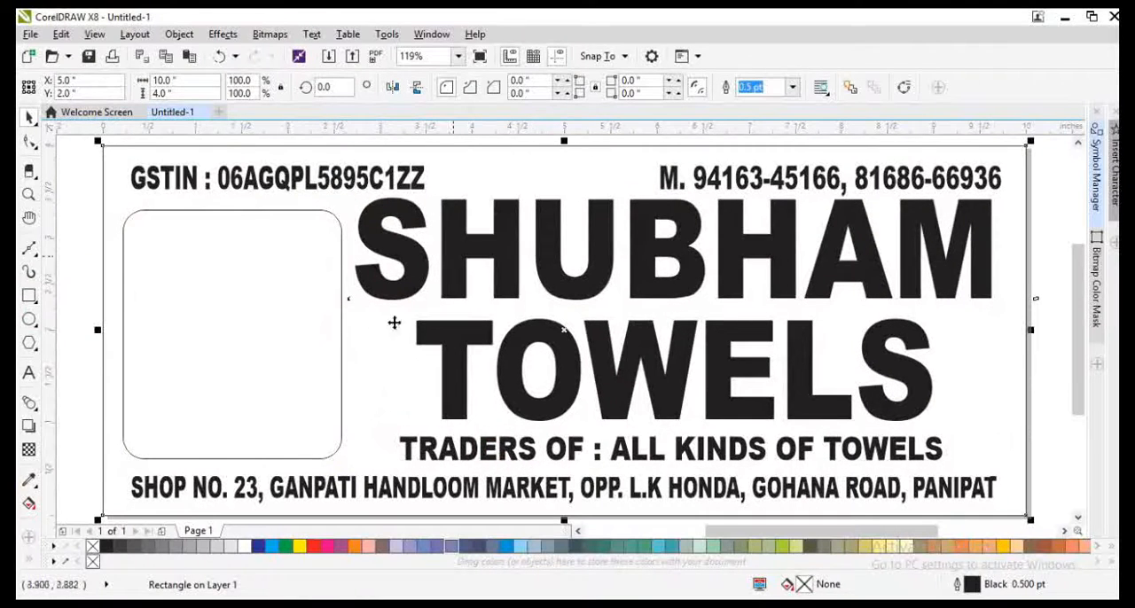
double_click(804, 587)
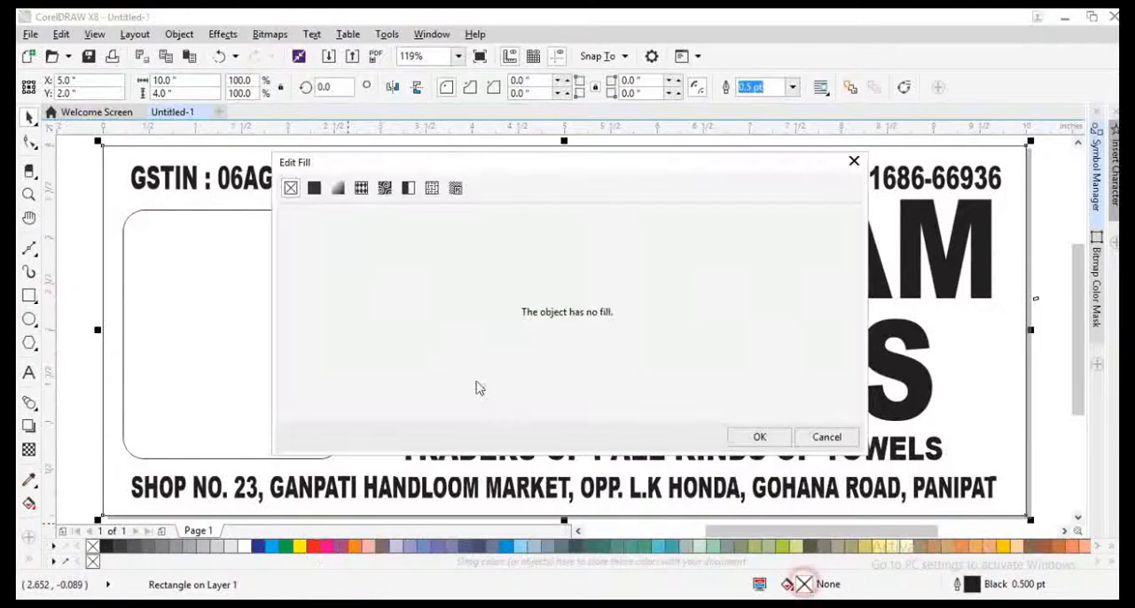
left_click(314, 187)
left_click(447, 349)
left_click(454, 346)
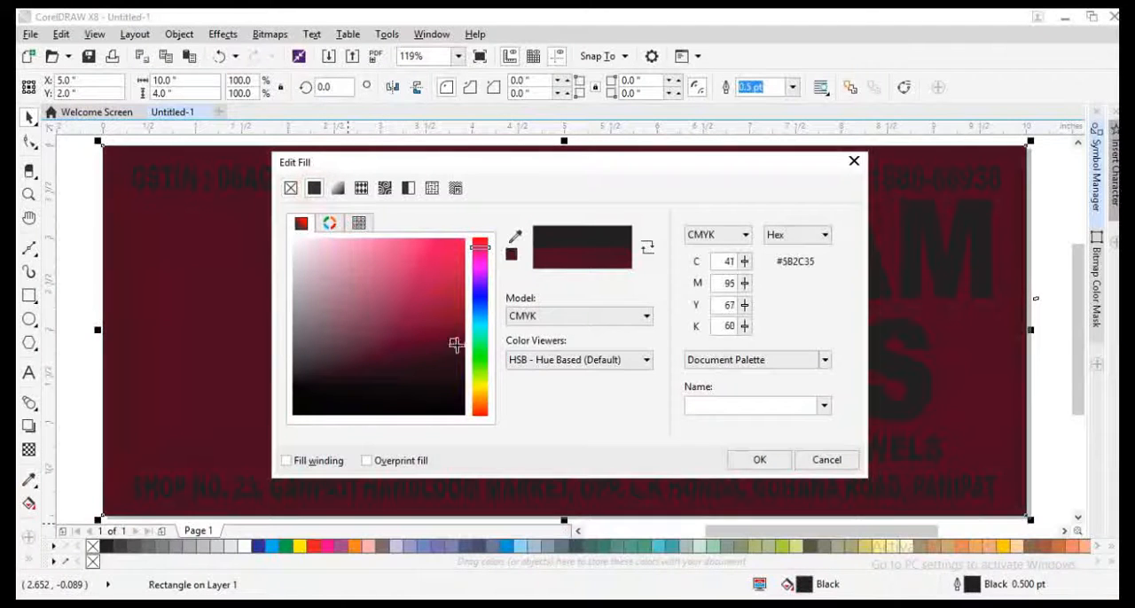
left_click(754, 461)
Step: Apply a linear fountain fill to the background, running from maroon at the top to red at the bottom
key("g")
left_click_drag(527, 452, 527, 444)
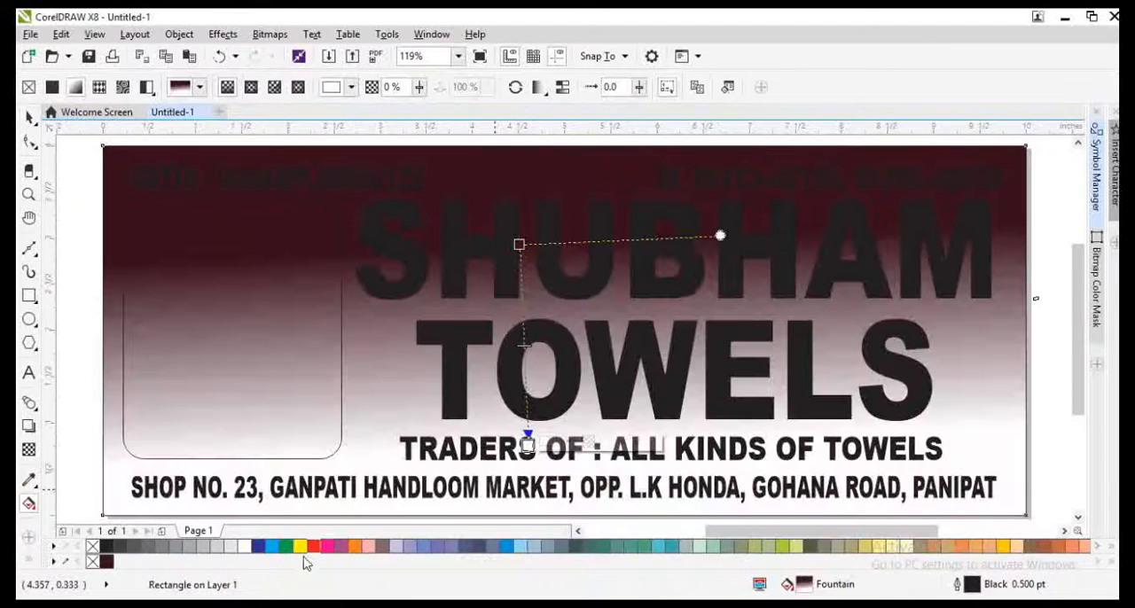
left_click_drag(316, 545, 527, 450)
Step: Change the background's fountain fill to elliptical and spread it from a red centre to maroon at the edges
key("F11")
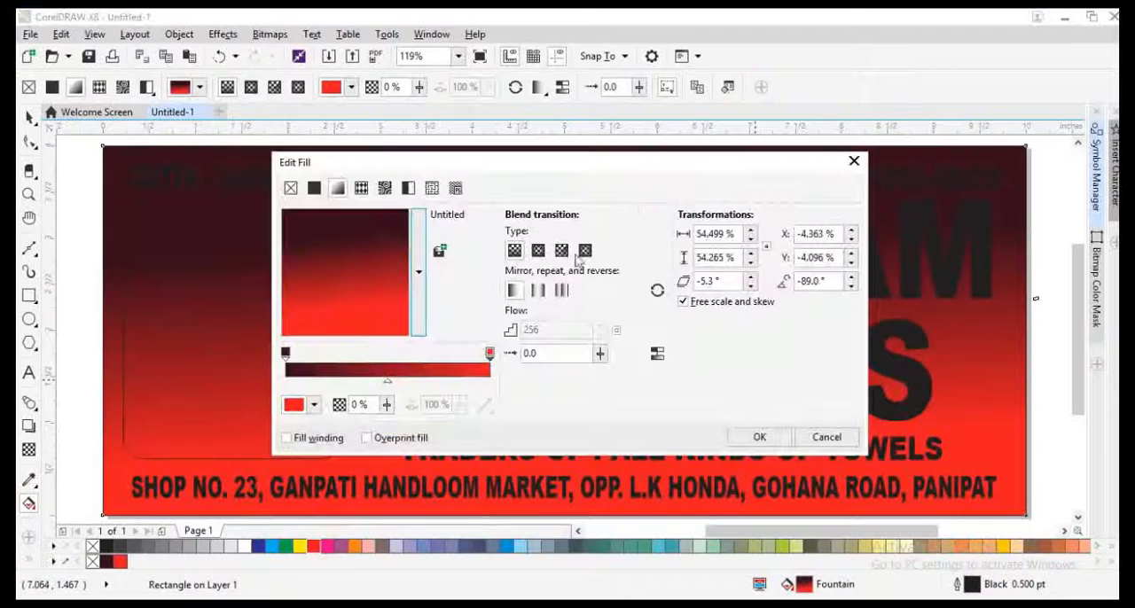
left_click(538, 251)
left_click(730, 438)
scroll(620, 399, "down", 2)
left_click_drag(577, 405, 739, 456)
left_click_drag(575, 361, 581, 346)
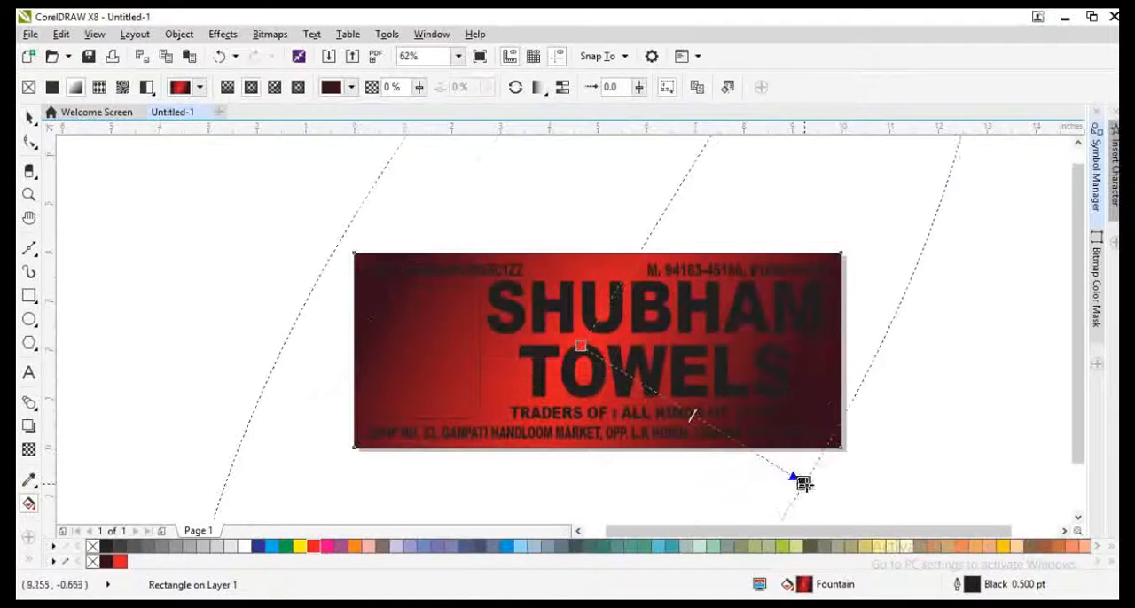
key("space")
Step: Fill the rounded box white and the SHUBHAM TOWELS title yellow
key("shift+F2")
left_click(254, 339)
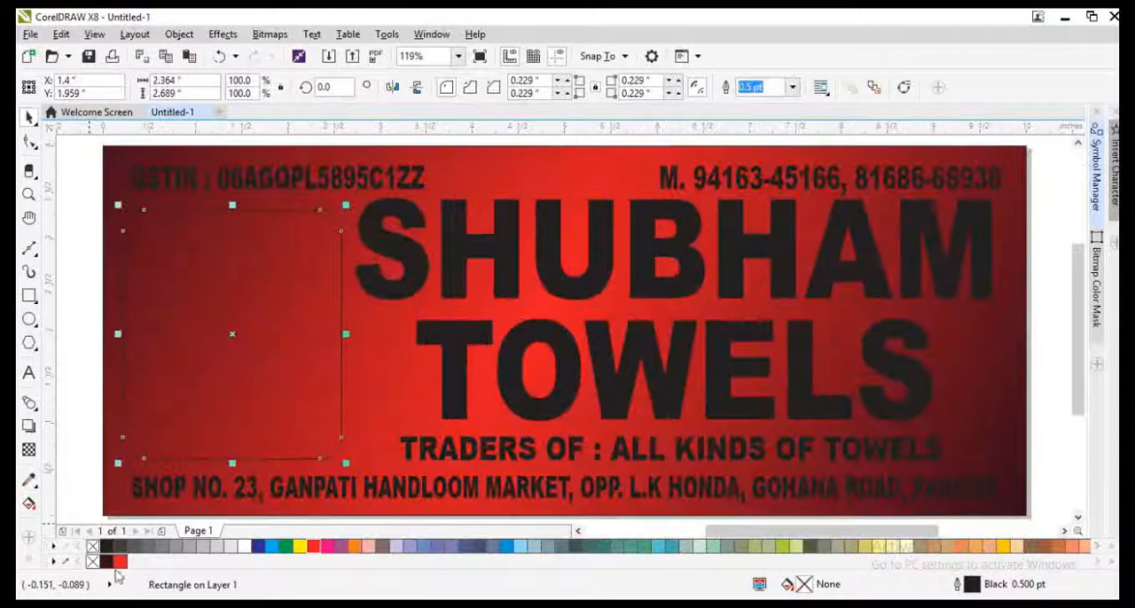
left_click(244, 546)
left_click(435, 354)
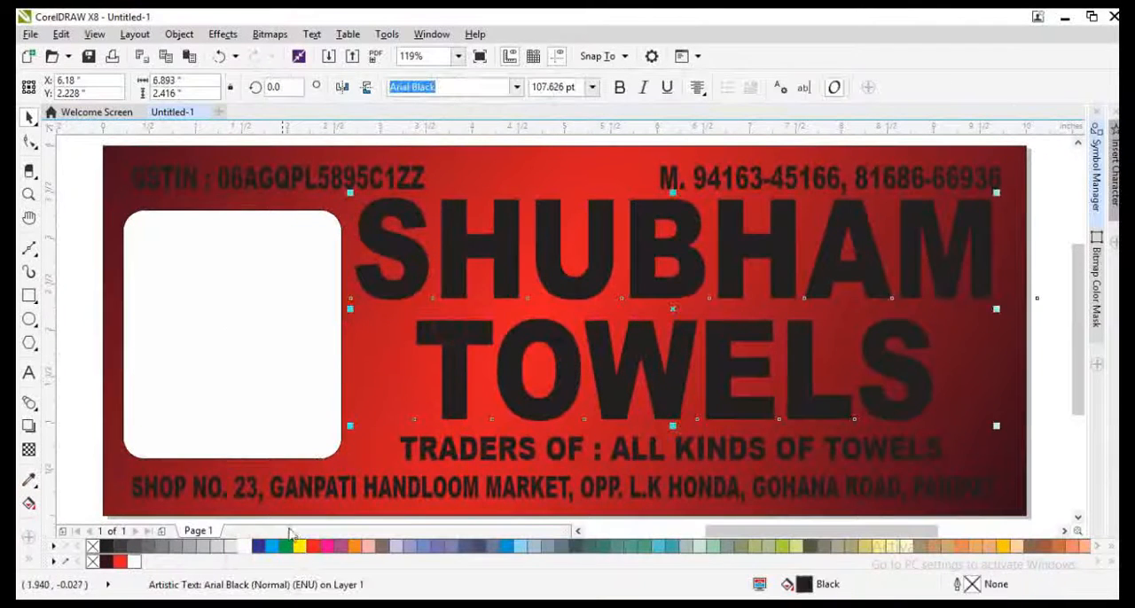
left_click(300, 546)
Step: Fill the TRADERS OF, address, GSTIN and mobile lines with white
left_click(450, 458)
left_click(396, 498, "shift")
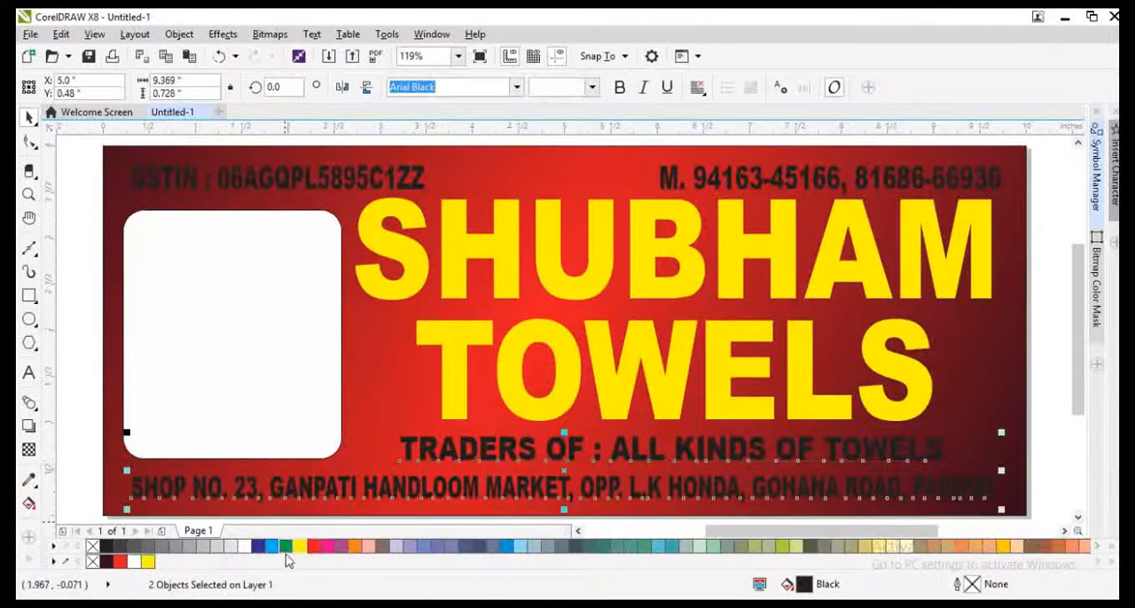
left_click(300, 546)
left_click(137, 565)
scroll(184, 215, "down", 1)
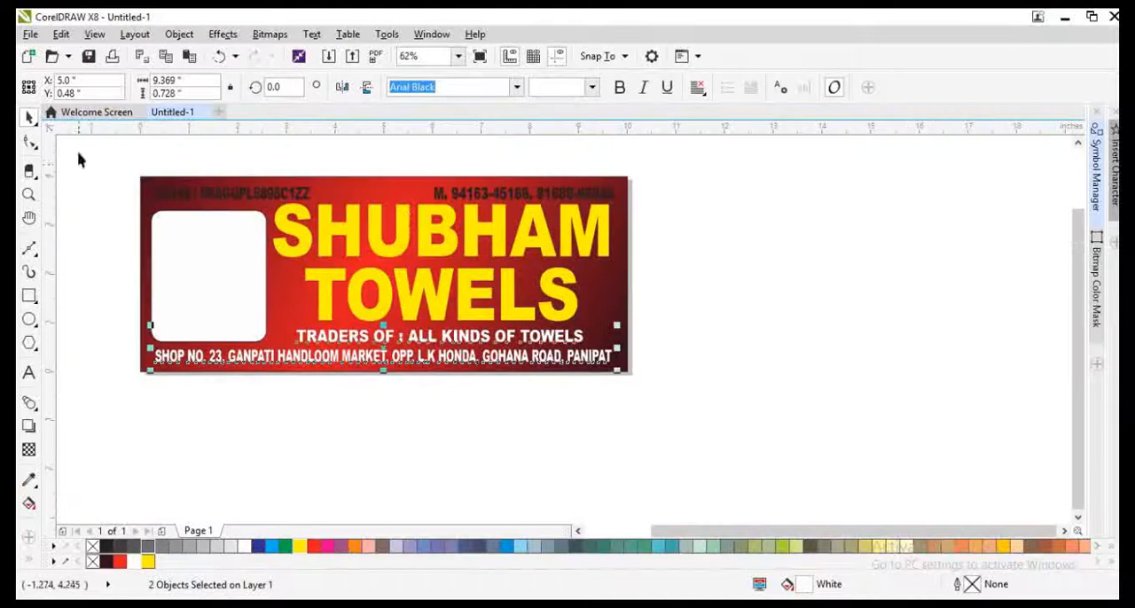
left_click_drag(78, 153, 692, 223)
left_click(136, 563)
scroll(522, 195, "up", 1)
left_click(719, 269)
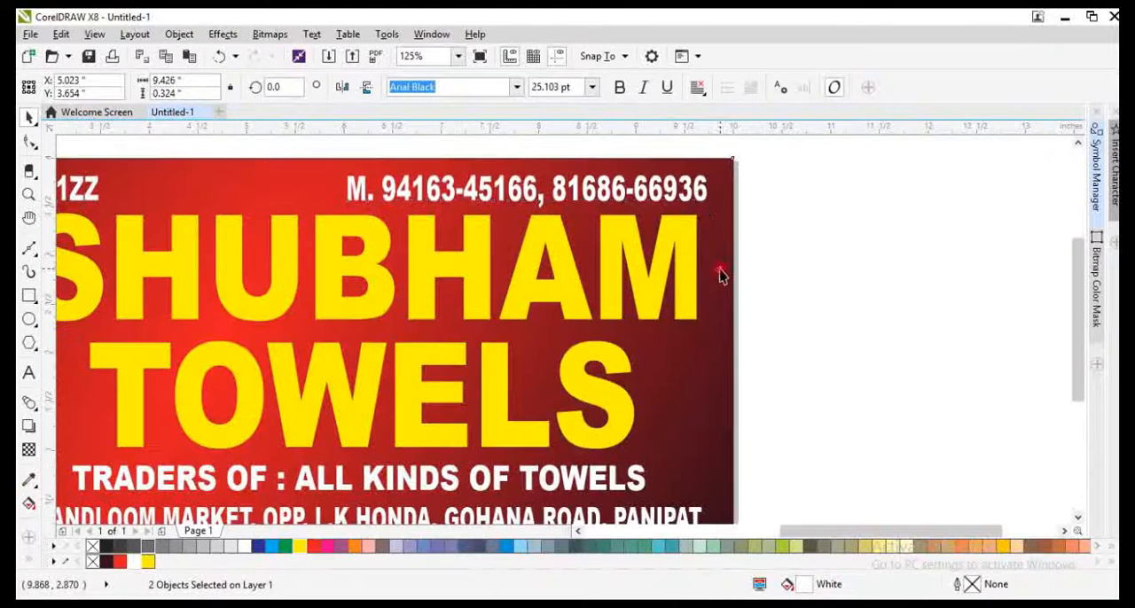
Step: Widen the mobile line toward the GSTIN to about 4.48 in, keeping its right edge in place
key("F4")
left_click(681, 176)
left_click(682, 176)
left_click_drag(653, 176, 582, 176)
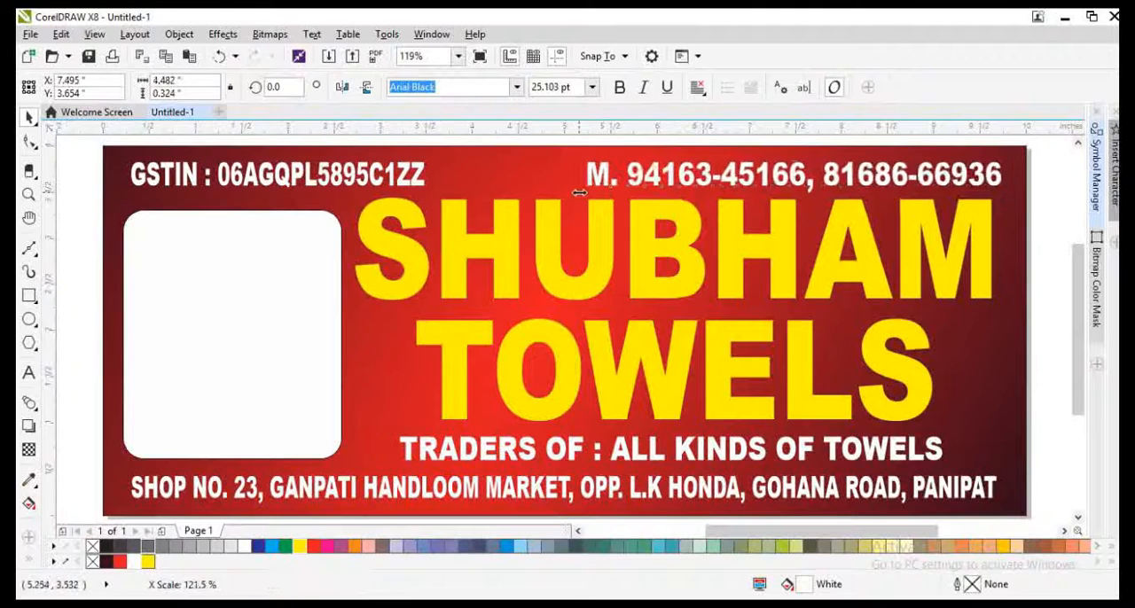
Step: Copy the background as a full-width strip about 0.53 in tall behind the address, filled yellow without an outline
left_click(573, 290)
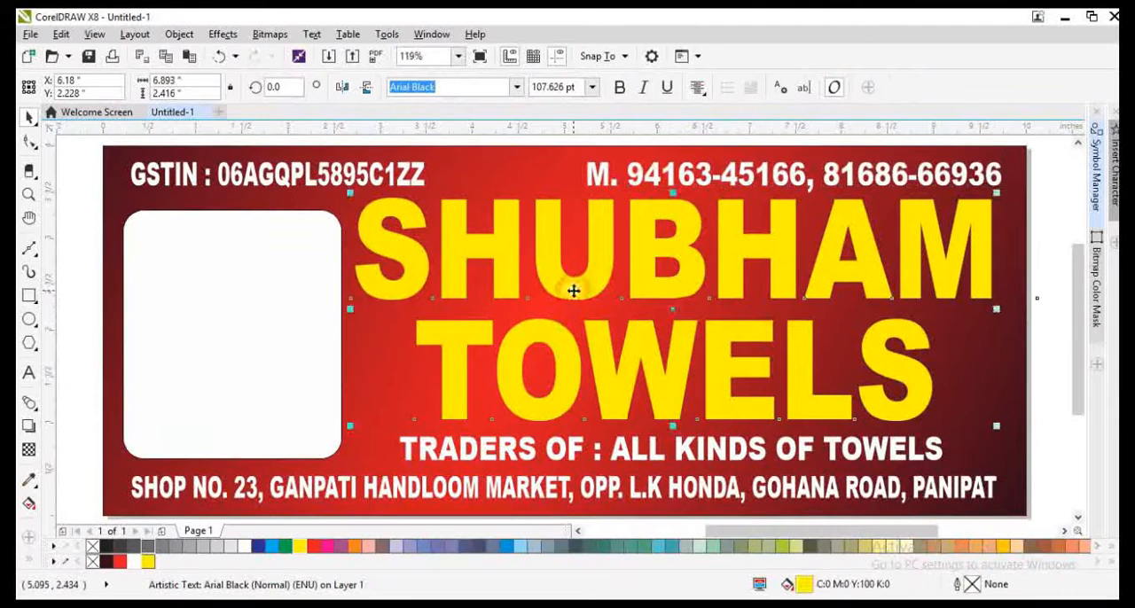
left_click(413, 387)
left_click_drag(565, 141, 568, 462)
right_click(567, 461)
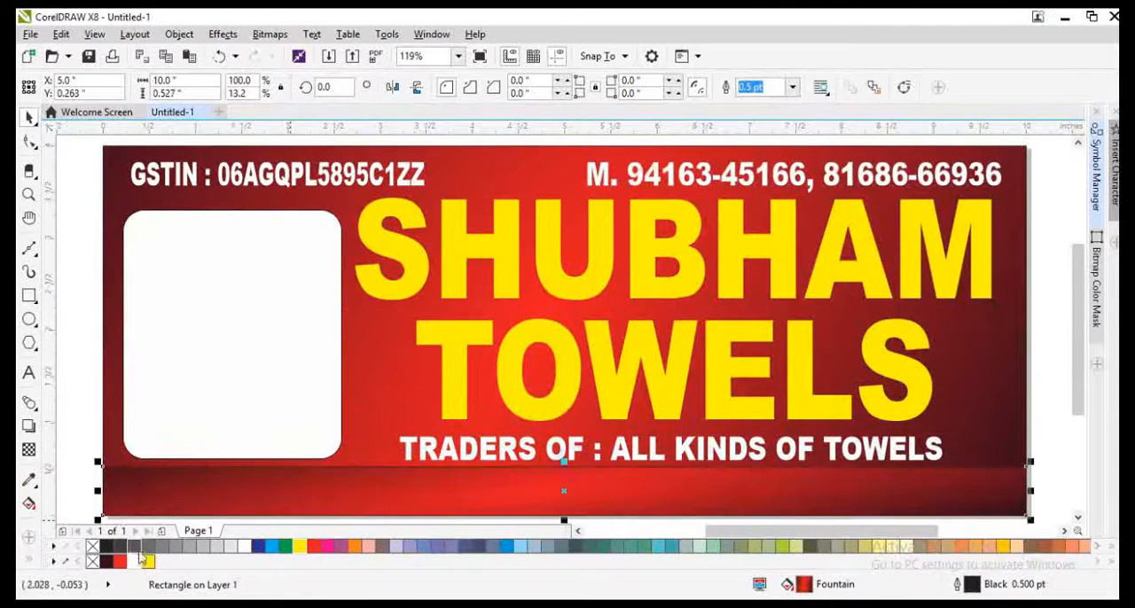
left_click(149, 562)
right_click(93, 562)
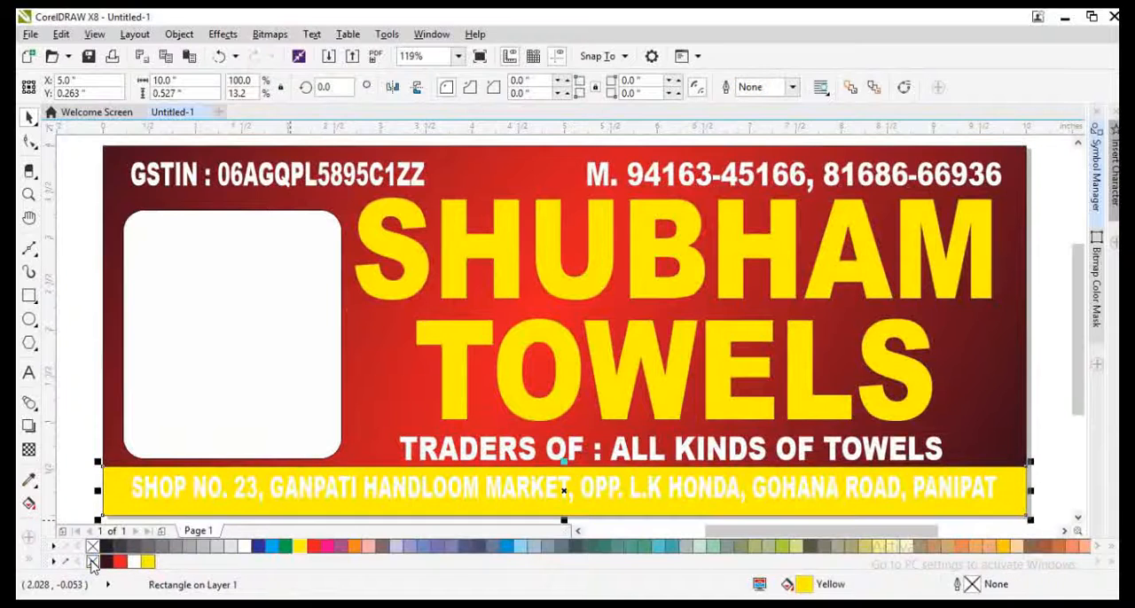
Step: Lower the yellow strip's top edge slightly and centre the address line vertically in the strip
scroll(536, 503, "up", 3)
left_click_drag(658, 346, 659, 369)
left_click(658, 403)
left_click(675, 384, "shift")
key("e")
Step: Fill the address line on the yellow strip with red
scroll(596, 393, "down", 2)
left_click(590, 470)
scroll(593, 399, "up", 1)
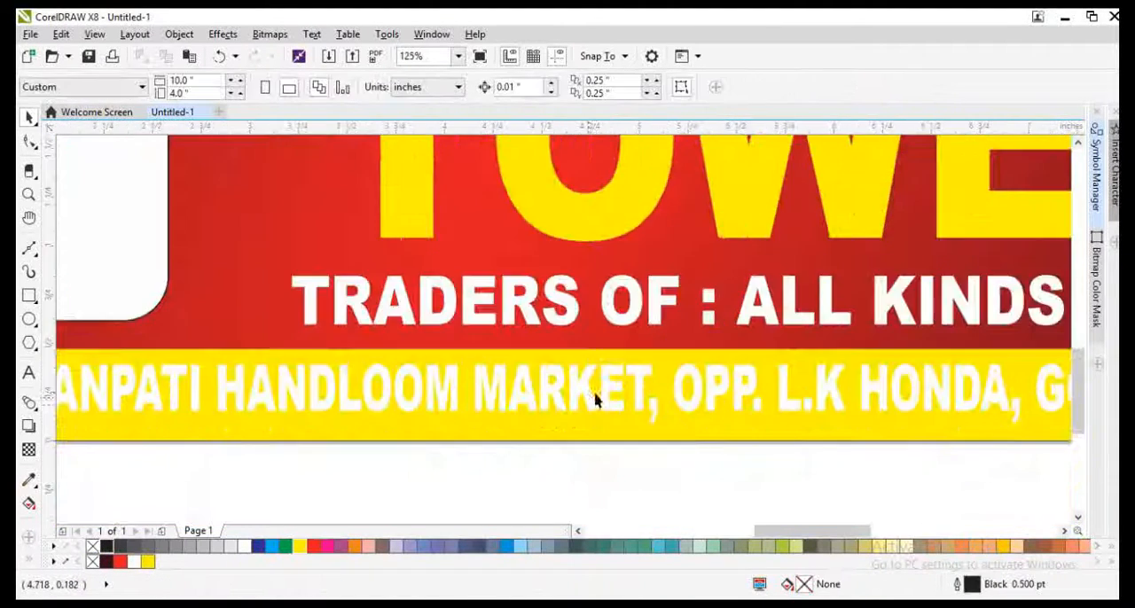
left_click_drag(589, 399, 581, 412)
key("ctrl+z")
left_click(120, 562)
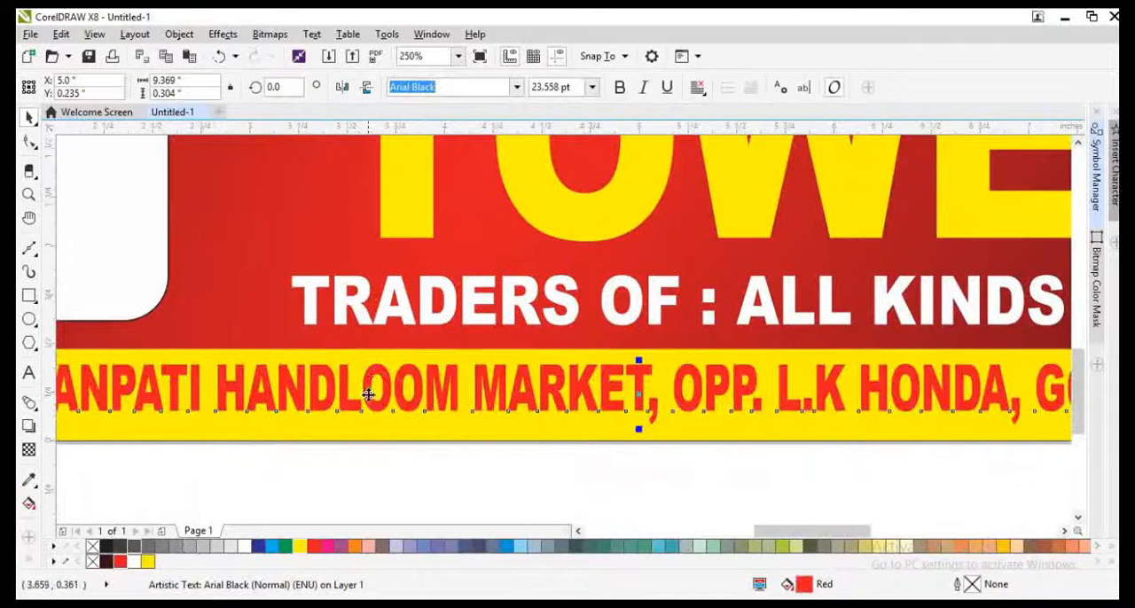
Step: Give the address text a 1 pt outline placed behind the fill and scaling with the object
key("F12")
type("1")
key("Return")
key("F12")
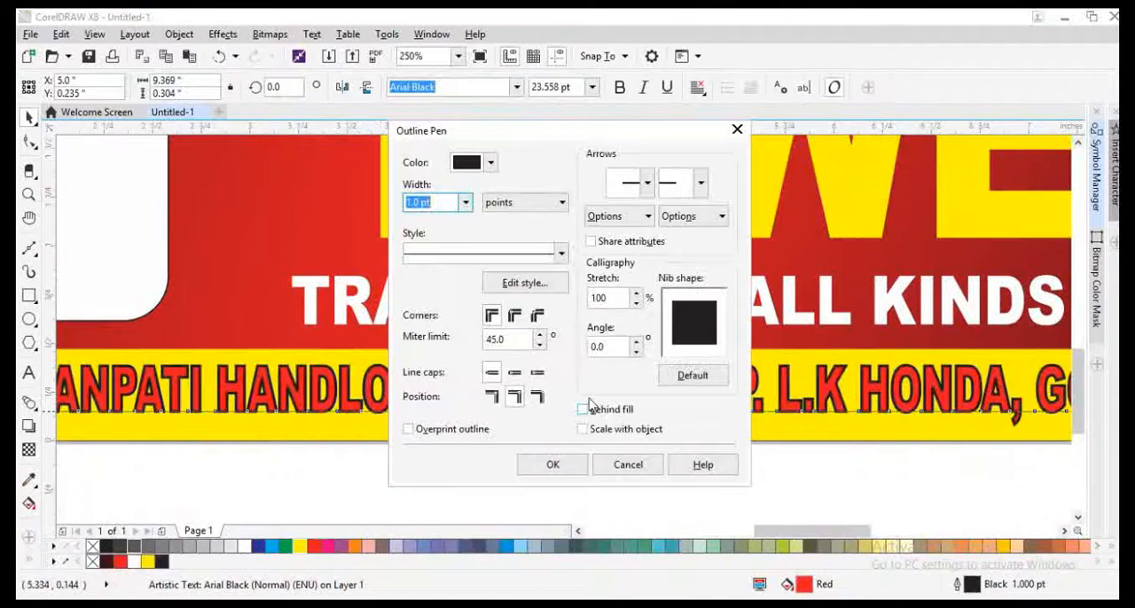
left_click(587, 408)
left_click(593, 430)
left_click(560, 466)
Step: Set the address text's outline width to 3 pt and its colour to white
key("F12")
type("3")
key("Return")
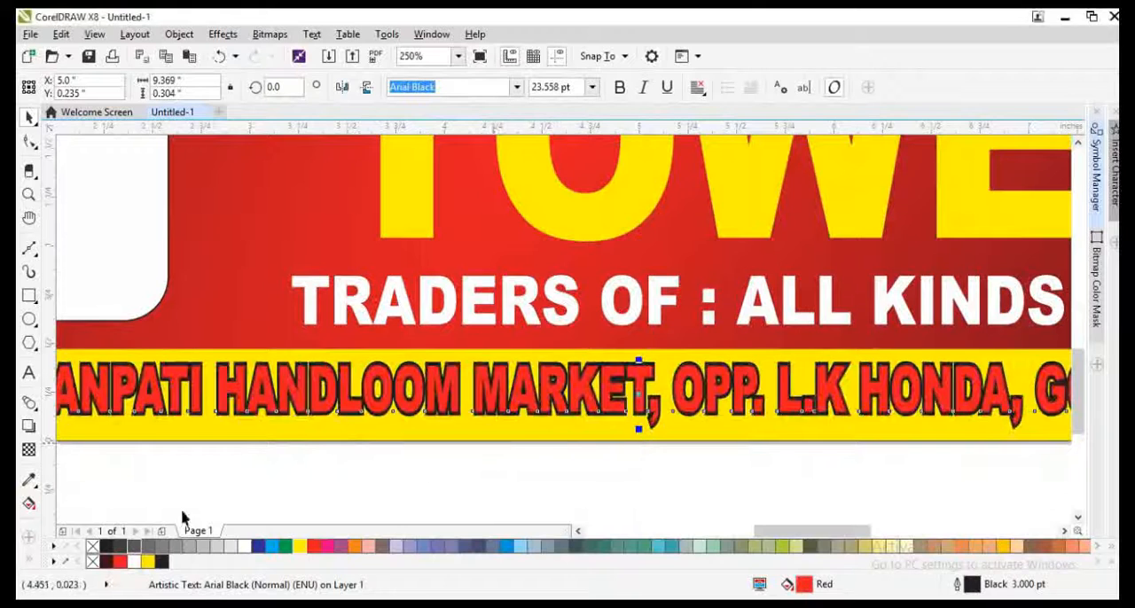
right_click(136, 563)
key("F12")
left_click(692, 375)
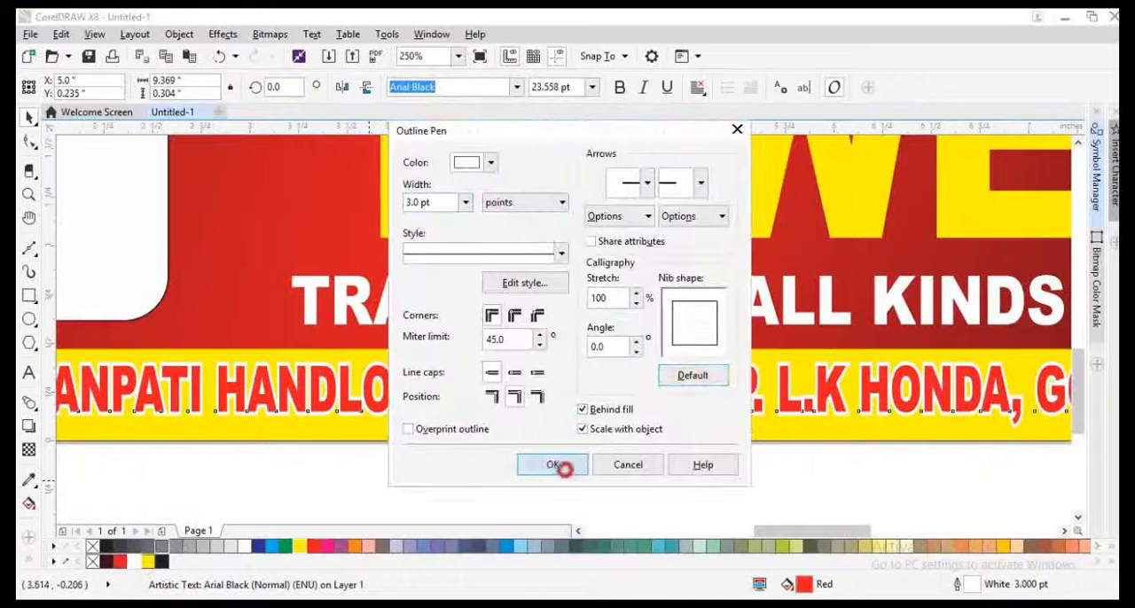
left_click(557, 464)
left_click(579, 433, "shift")
left_click(259, 304, "shift")
key("F4")
Step: Scale the two-line title down to about 2.34 in tall and widen it to about 6.8 in
left_click(691, 449)
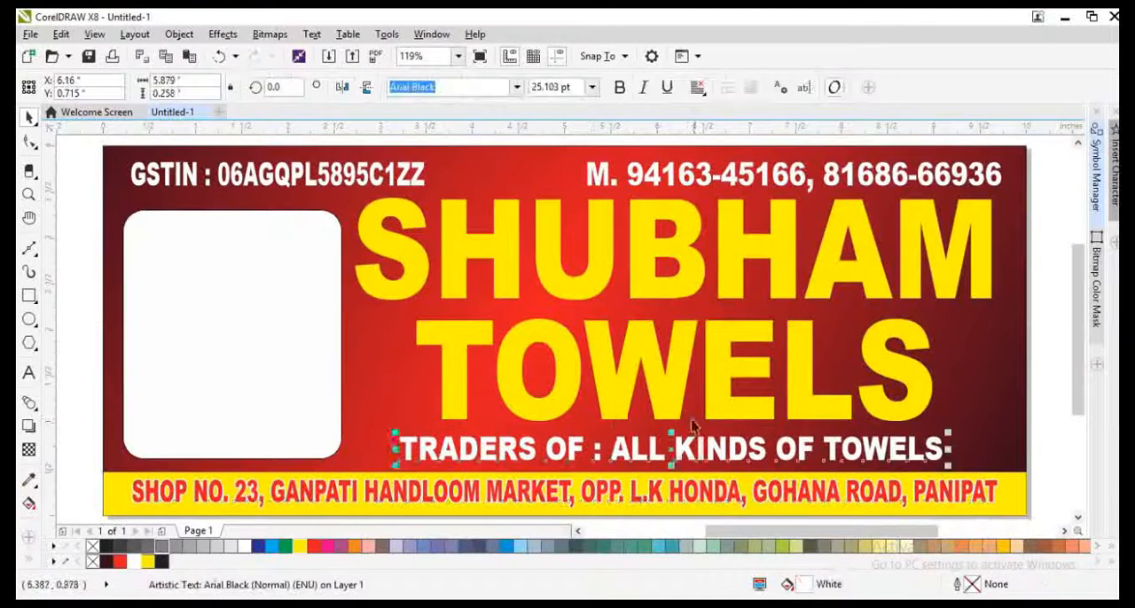
left_click(671, 405)
left_click_drag(994, 430, 984, 433)
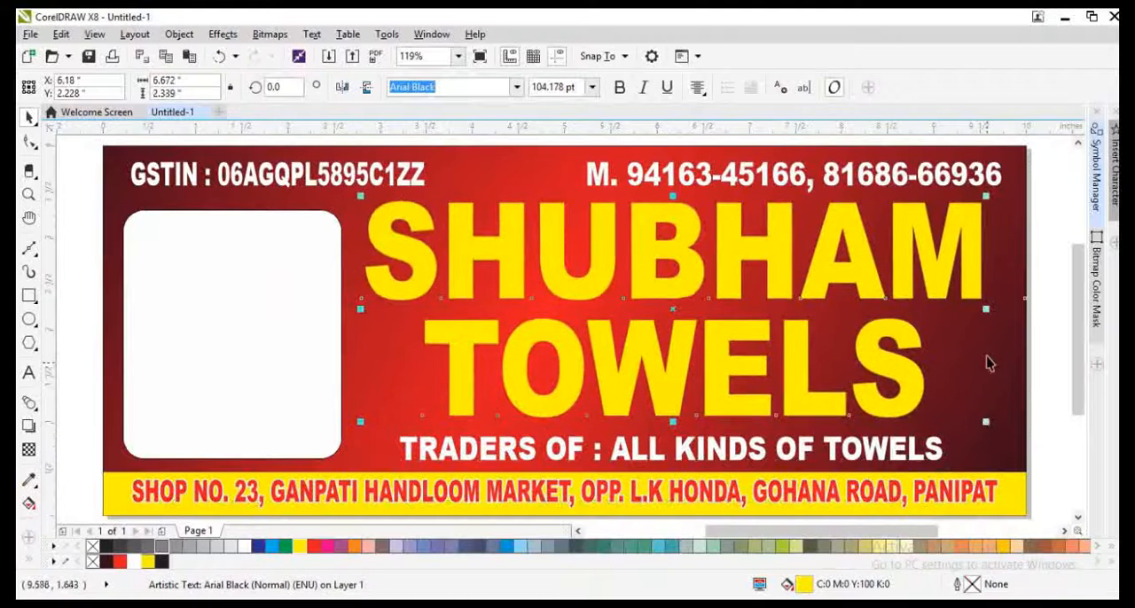
left_click_drag(995, 310, 991, 335)
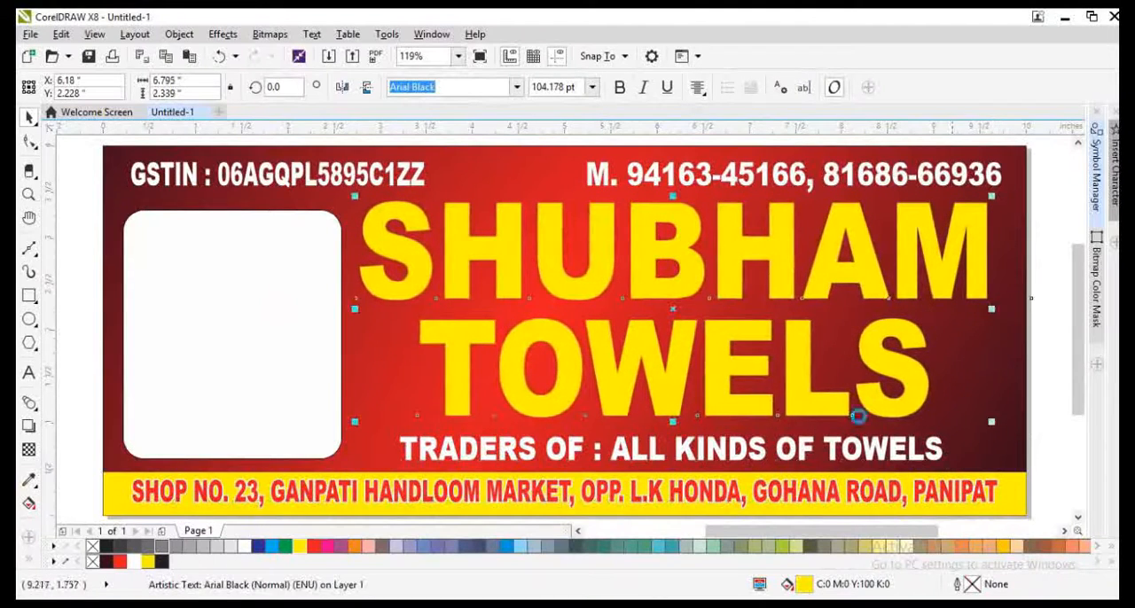
Step: Nudge the TRADERS OF tagline up slightly and copy the address text's outline properties onto it
left_click(800, 461)
key("Up")
key("alt+e")
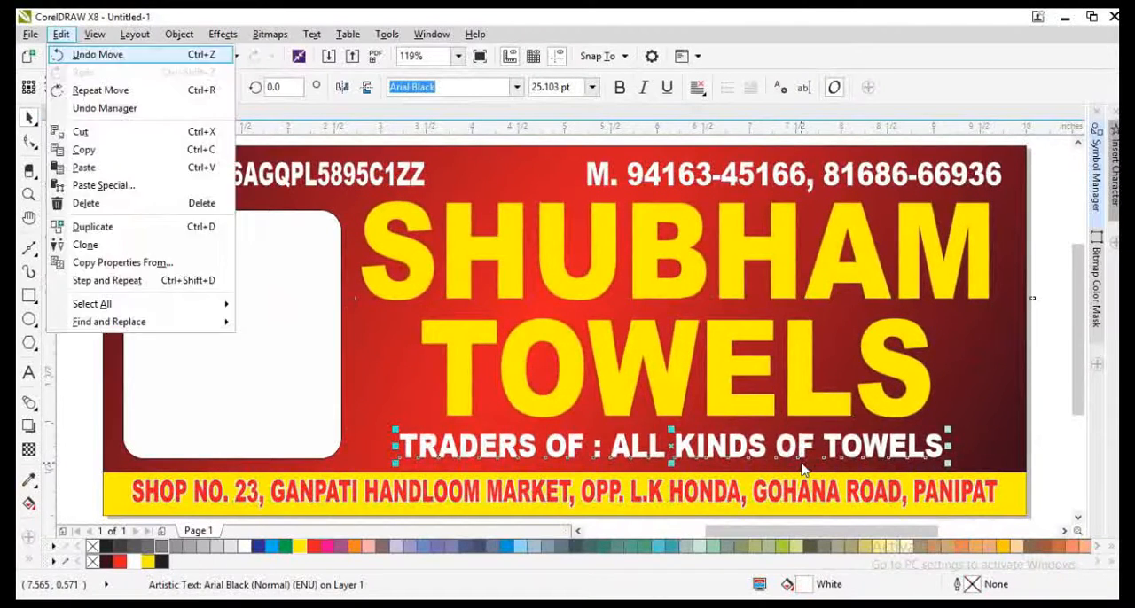
key("m")
key("Return")
left_click(543, 499)
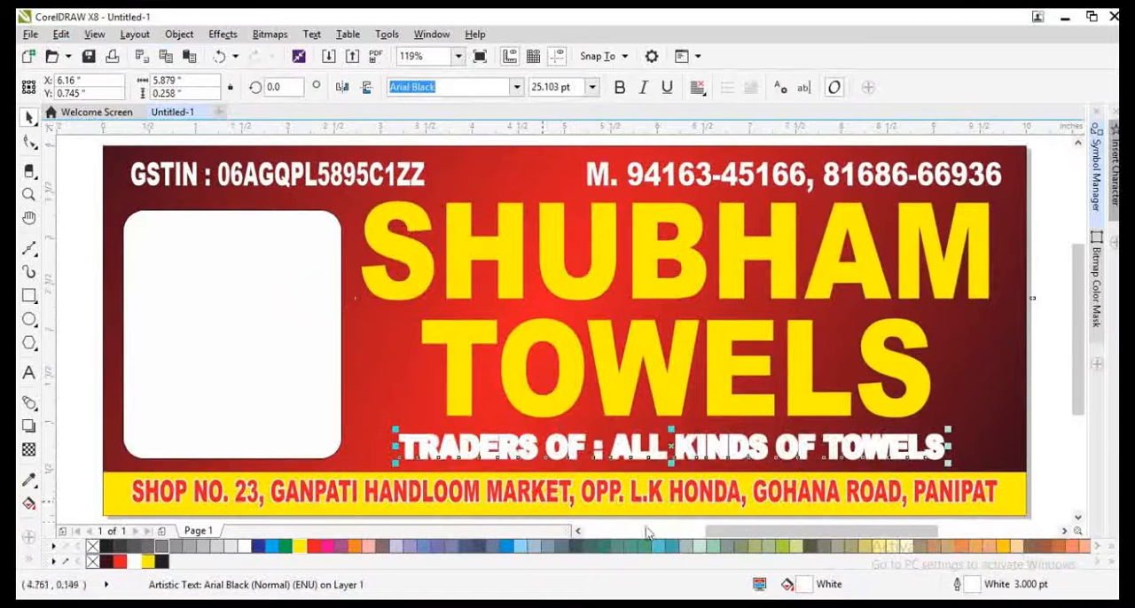
Step: Change the tagline's outline colour to black and reset its nib shape to the default
double_click(995, 585)
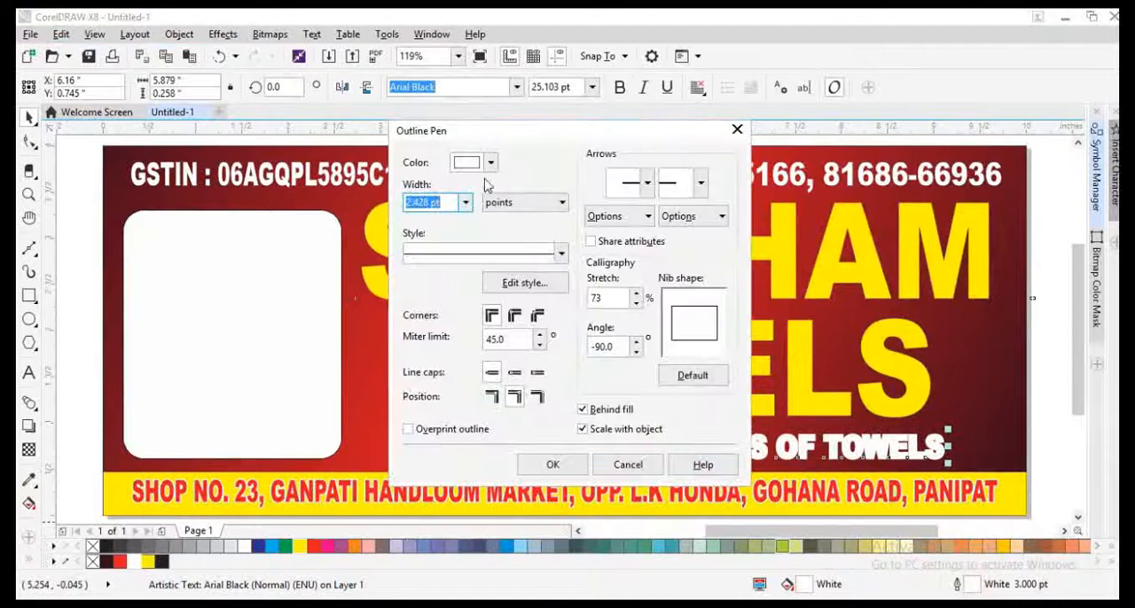
left_click(490, 164)
left_click_drag(493, 292, 492, 395)
left_click(693, 382)
left_click(553, 465)
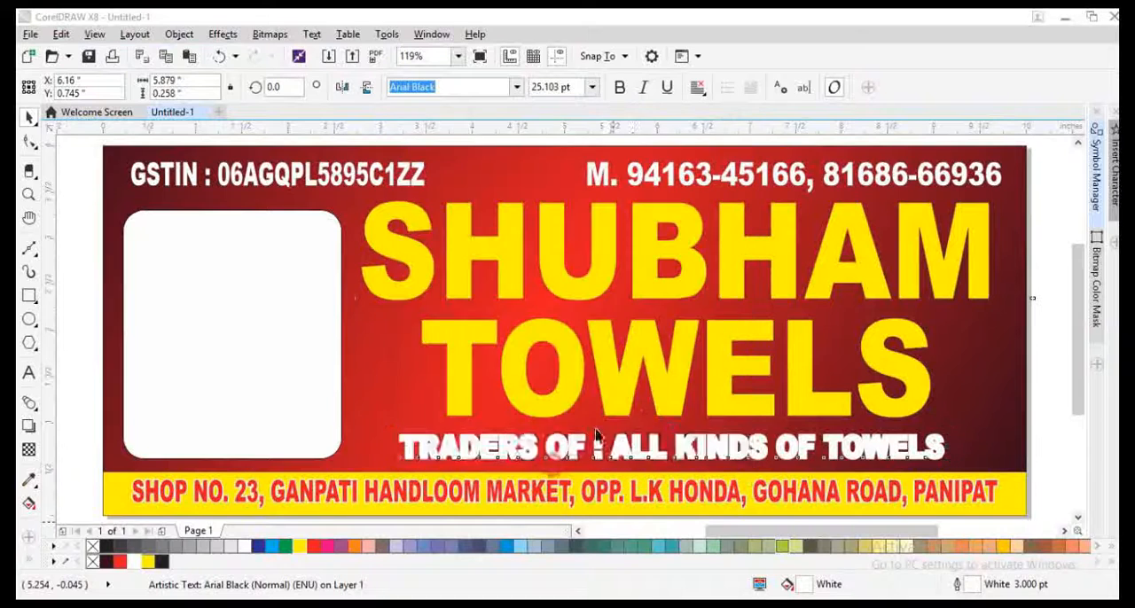
Step: Copy the tagline's outline to both the GSTIN line and the mobile-number line, with the nib shape reset to default
key("Tab")
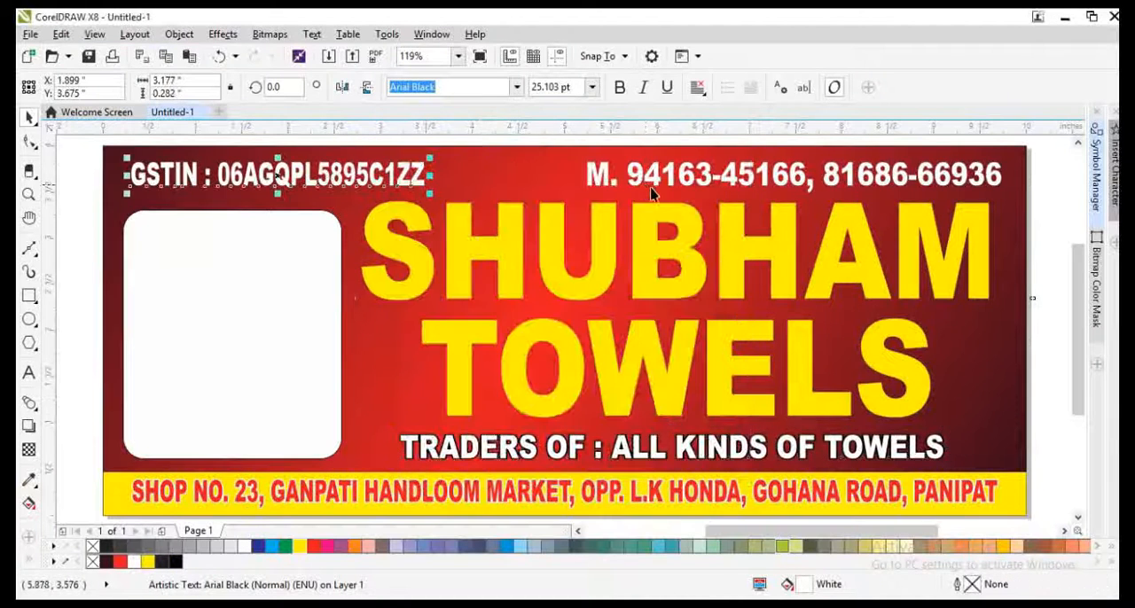
left_click(651, 194, "shift")
left_click(61, 33)
left_click(98, 279)
left_click(587, 346)
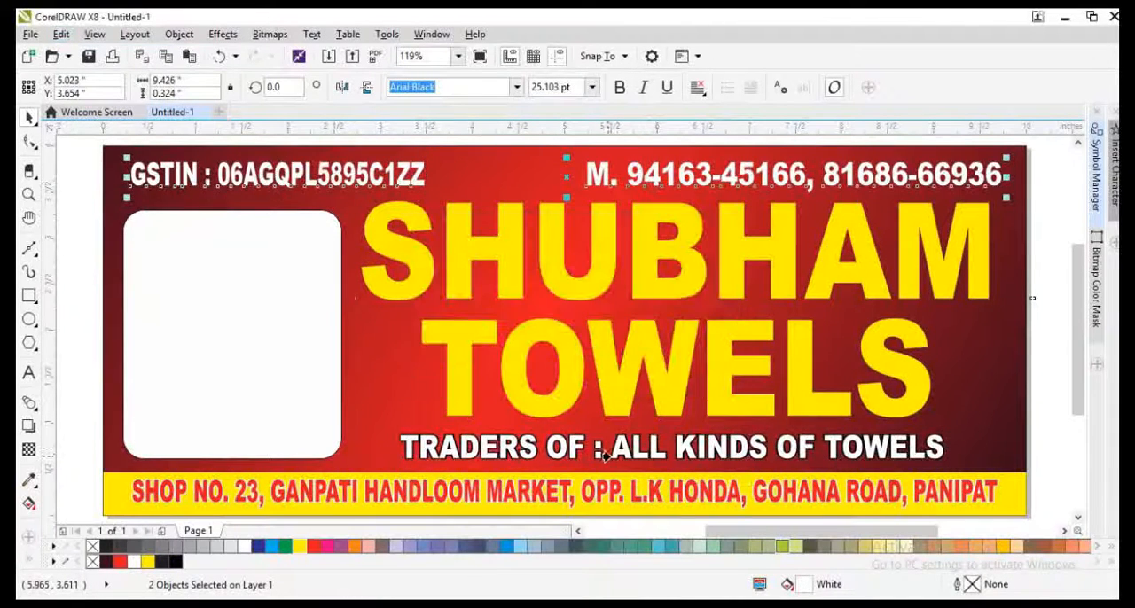
key("F12")
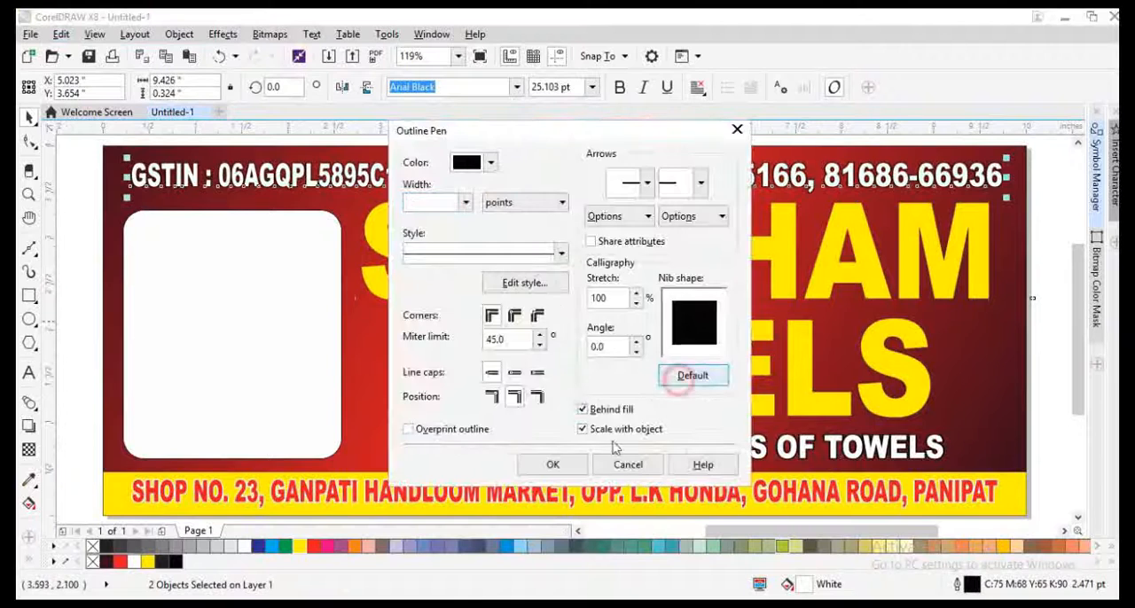
left_click(550, 464)
left_click(569, 449)
Step: Give the SHUBHAM TOWELS title a black 10 pt outline placed behind the fill and scaling with the object
left_click(566, 401)
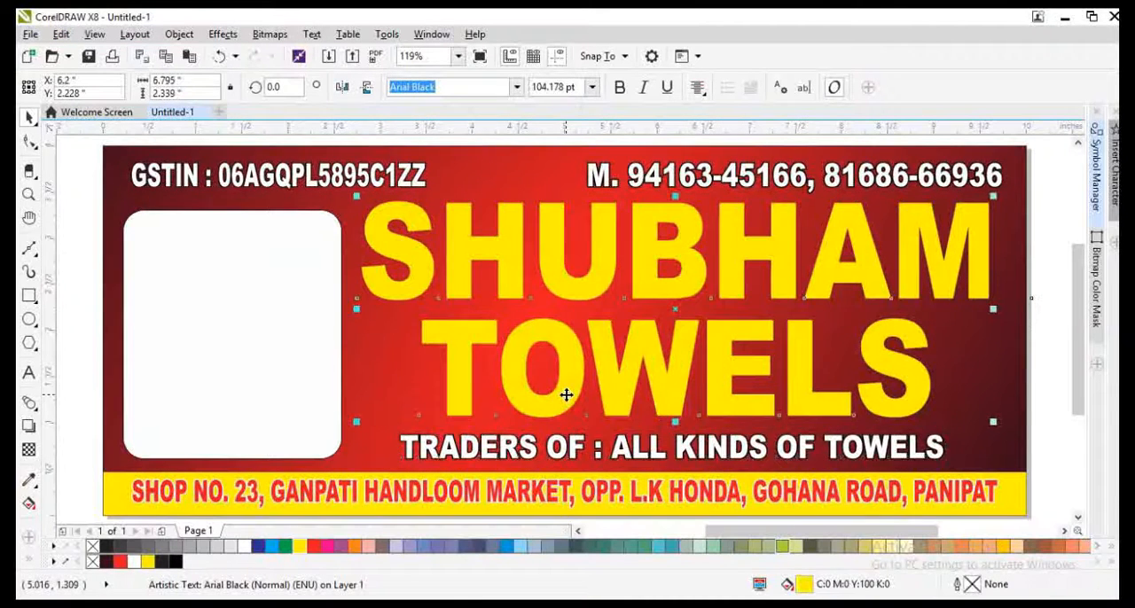
key("F12")
type("10")
key("Return")
key("F12")
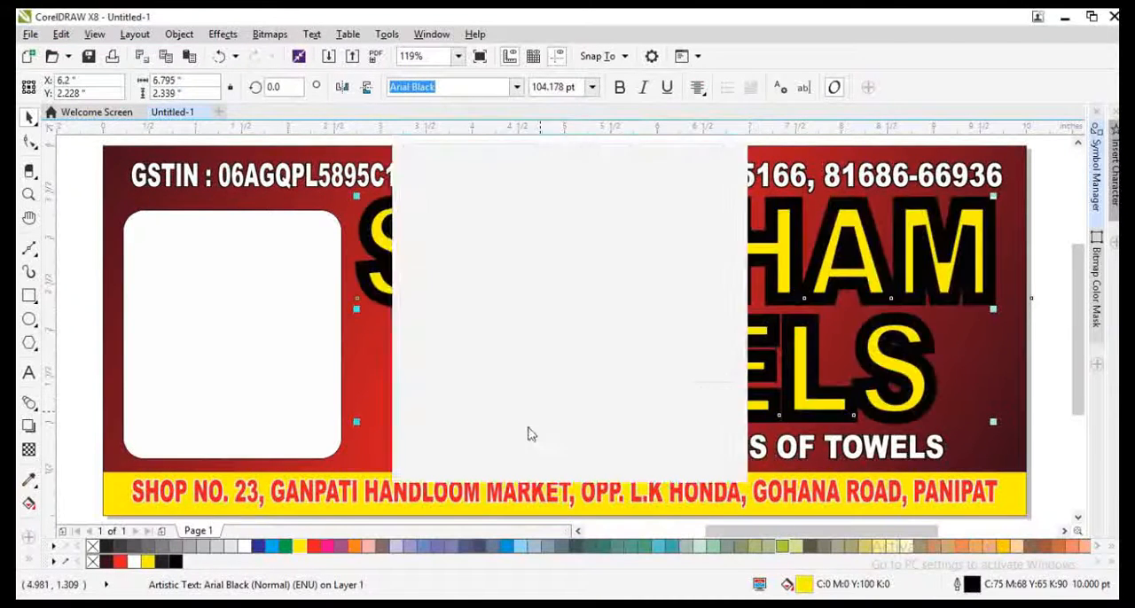
left_click(592, 431)
left_click(552, 465)
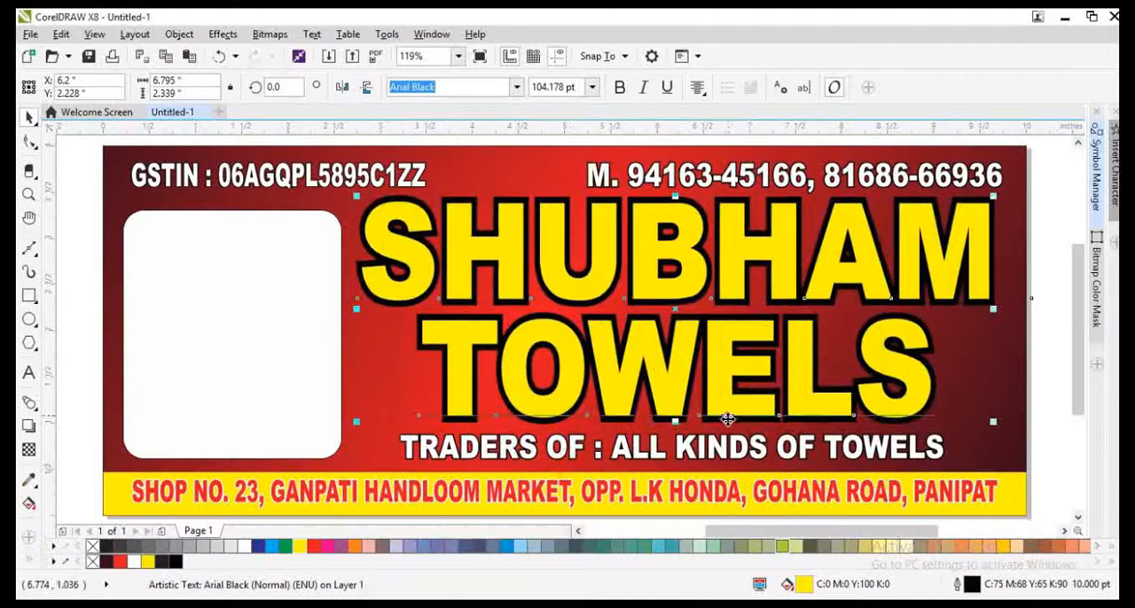
Step: Reduce the title's outline width to 6 pt and finally to 4 pt
key("F12")
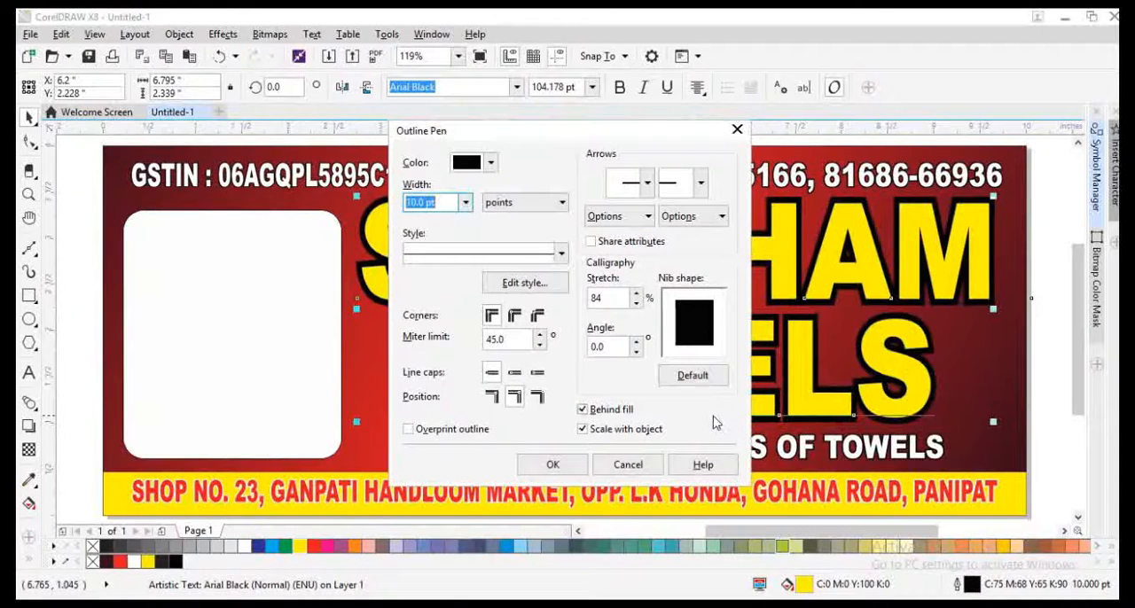
type("6")
key("Return")
key("F12")
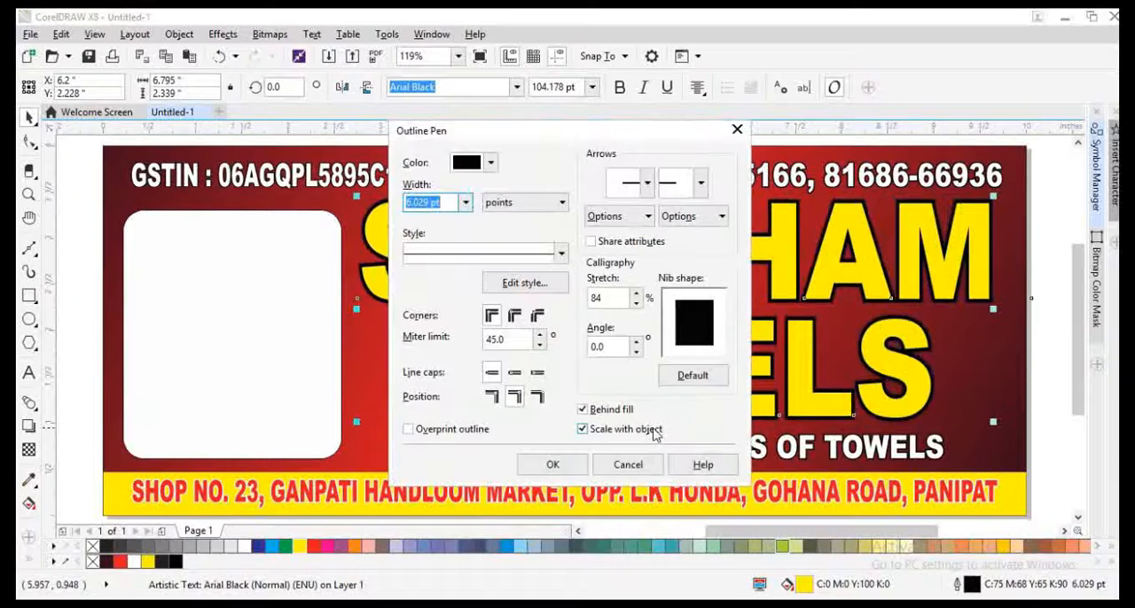
type("4")
key("Return")
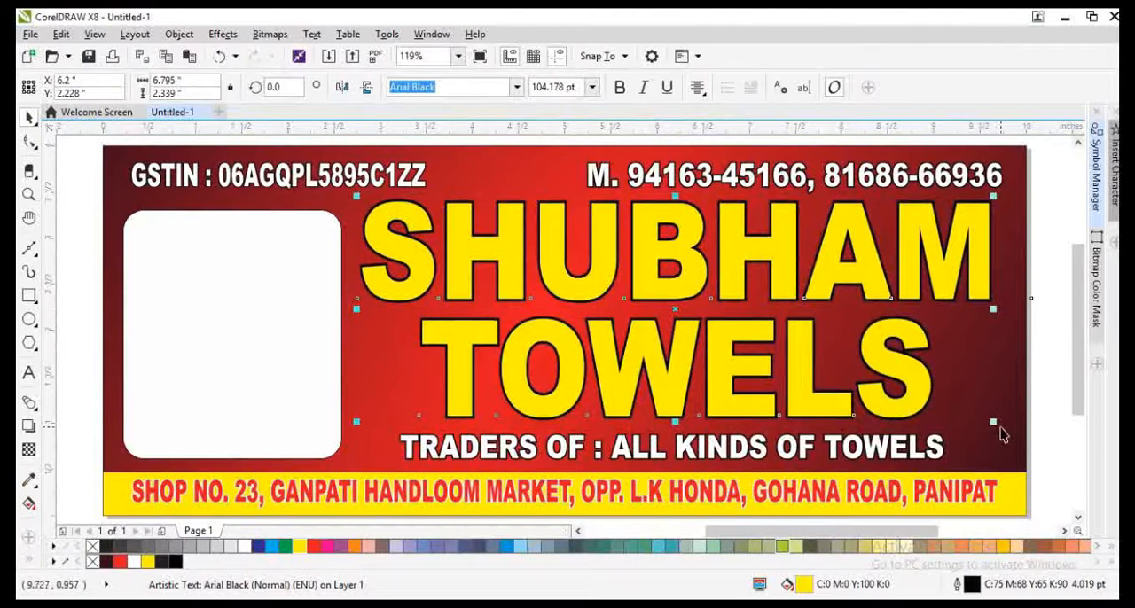
Step: Scale the title to about 6.74 × 2.22 in and place a black, slightly offset copy behind it as a shadow
left_click_drag(994, 423, 987, 410)
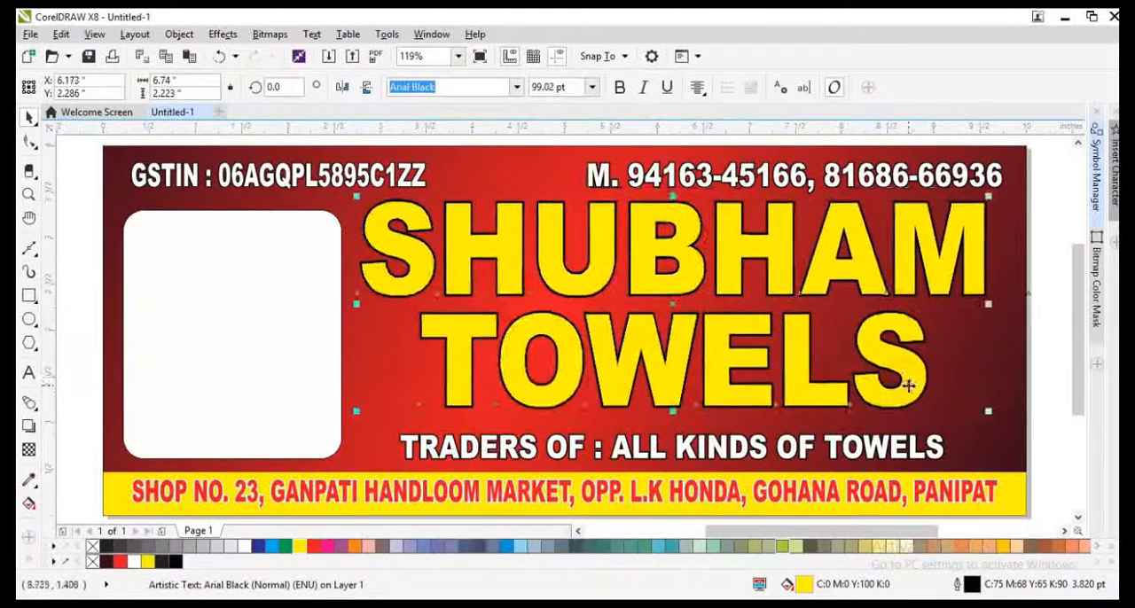
left_click_drag(907, 385, 914, 391)
left_click(175, 561)
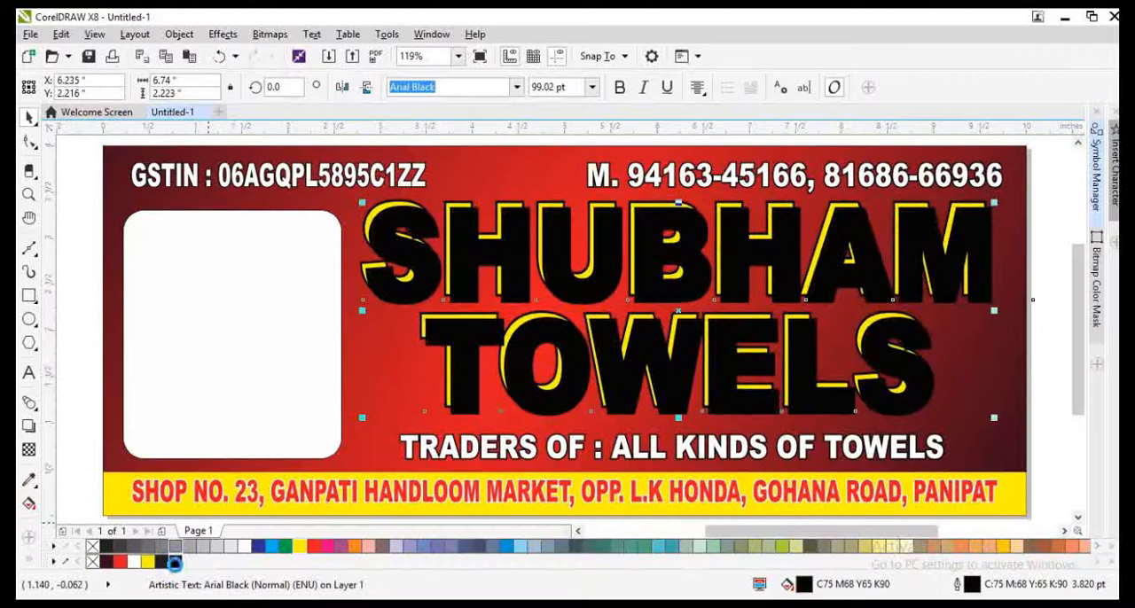
key("ctrl+Page_Down")
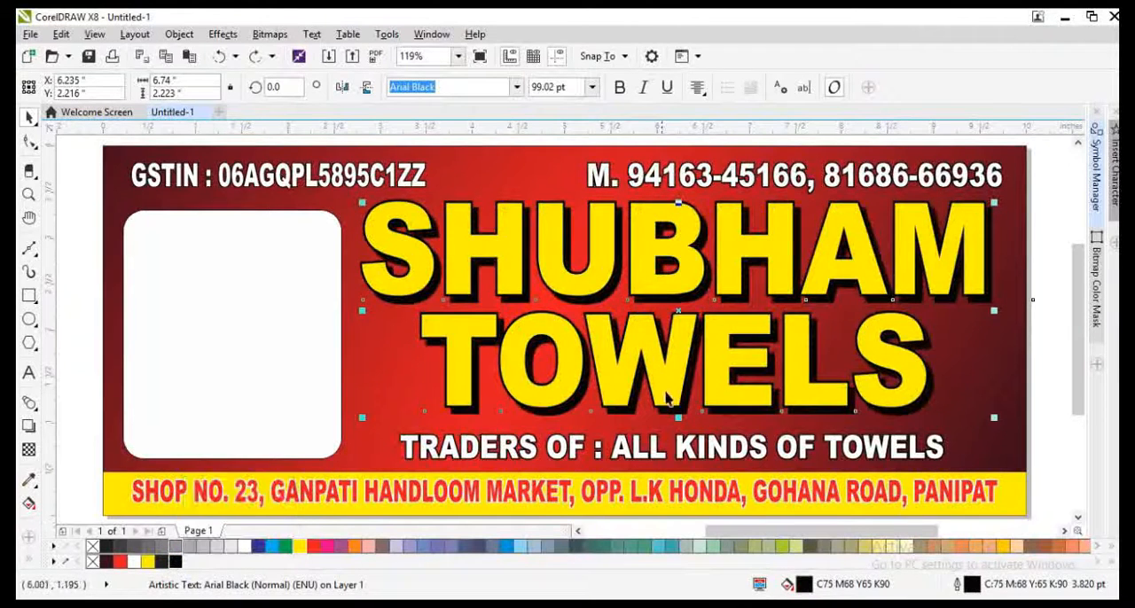
Step: Stretch the title together with its shadow to about 6.97 × 2.41 in and nudge both up and left
left_click(666, 381, "shift")
scroll(674, 416, "up", 5)
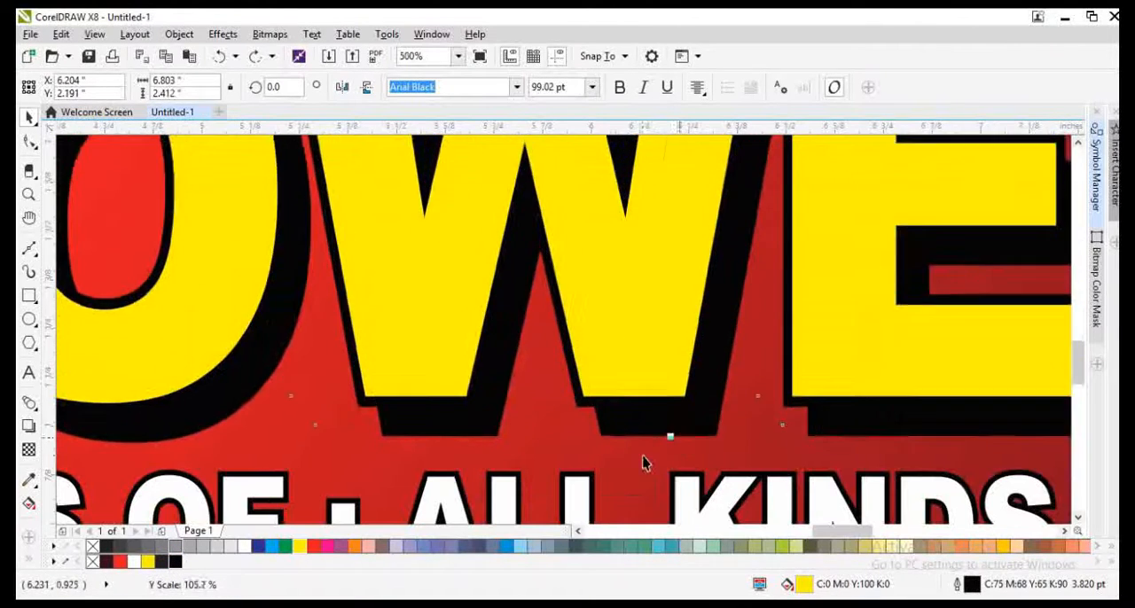
left_click(642, 459)
scroll(642, 456, "down", 5)
left_click_drag(1045, 436, 274, 175)
left_click_drag(1004, 330, 1009, 343)
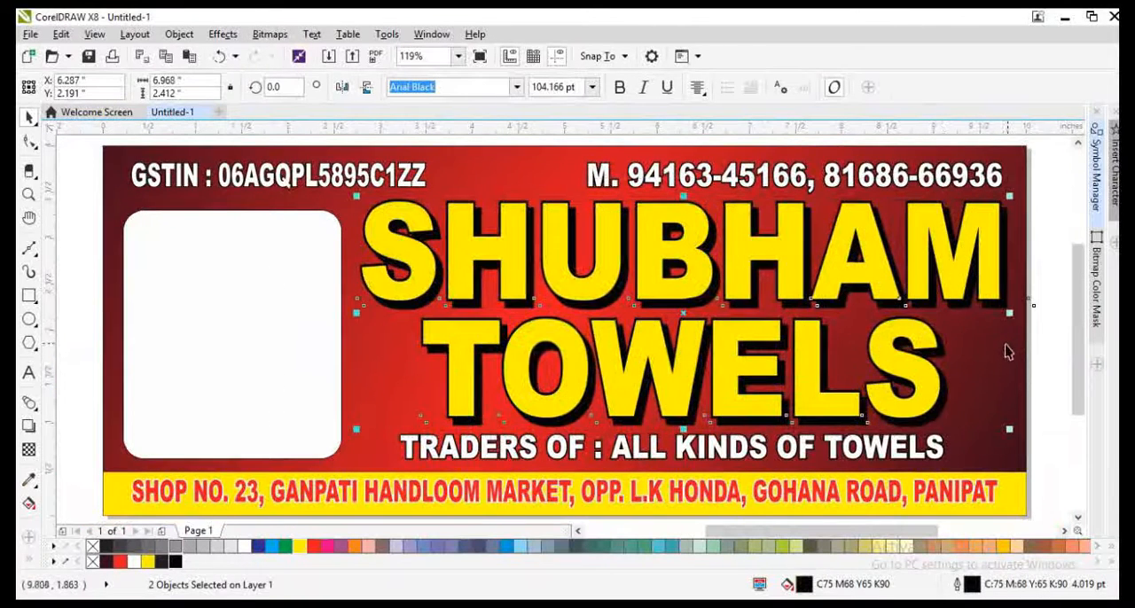
key("Up")
key("Left")
key("Left")
left_click(1048, 413)
Step: Remove the outline from the white rounded box and nudge the box slightly right
left_click(326, 337)
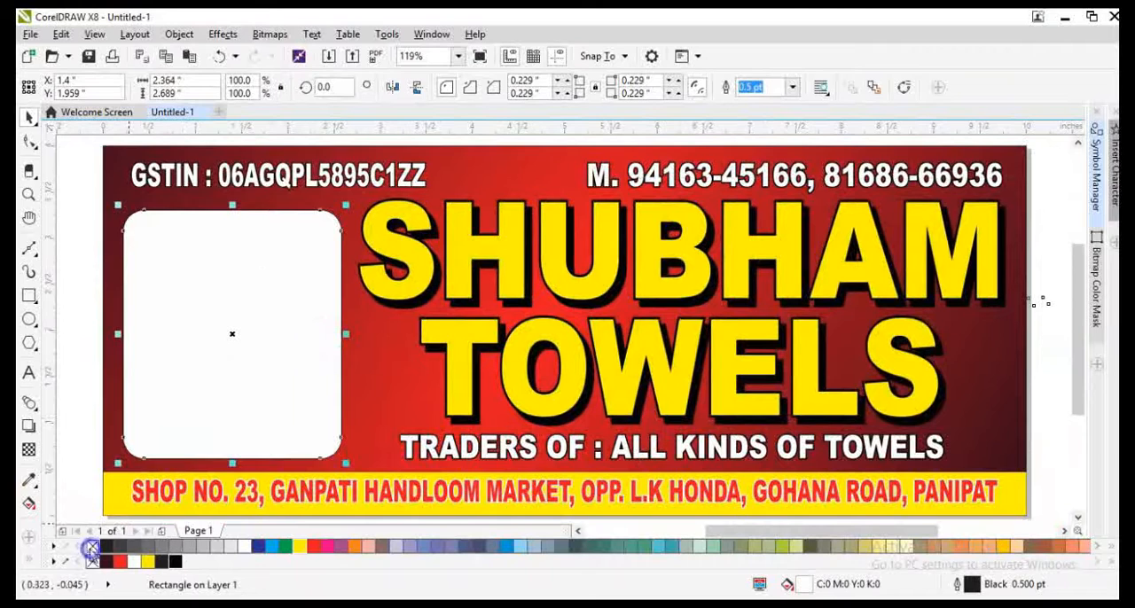
right_click(92, 547)
key("Right")
left_click(409, 170)
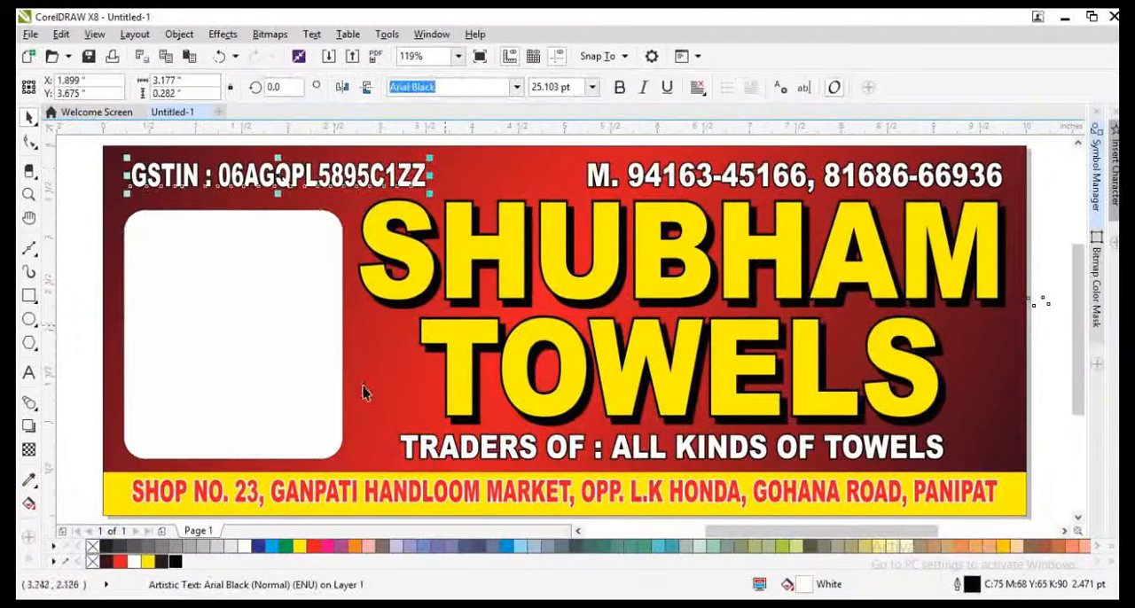
left_click(86, 490)
Step: Switch to the web browser, search Google Images for TOWELS and filter the pictures to large size
left_click(225, 601)
left_click(413, 258)
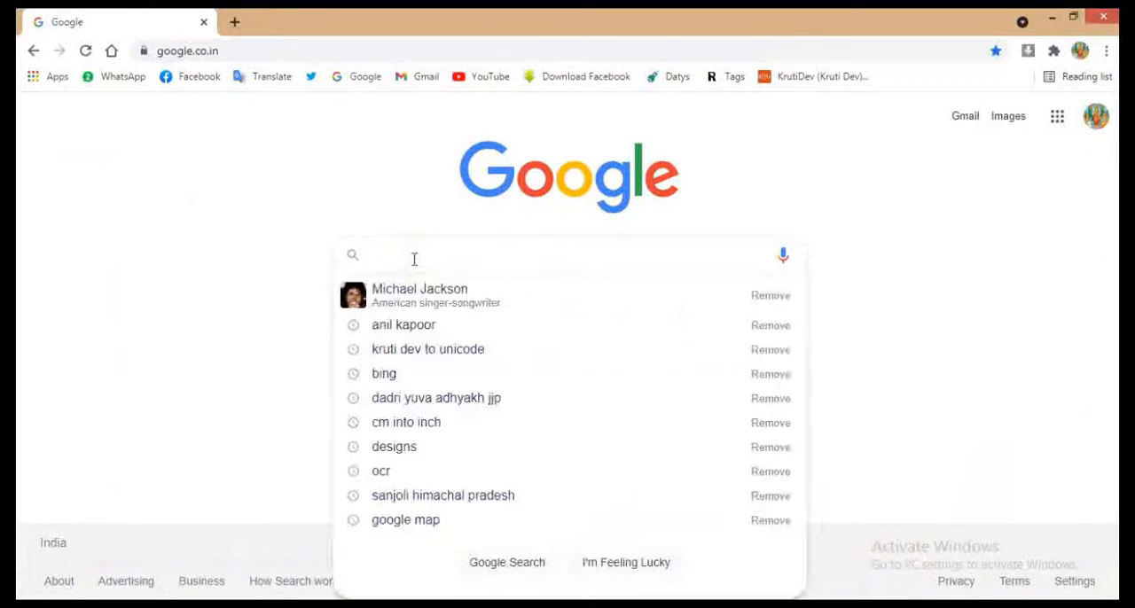
type("TOWELS")
key("Return")
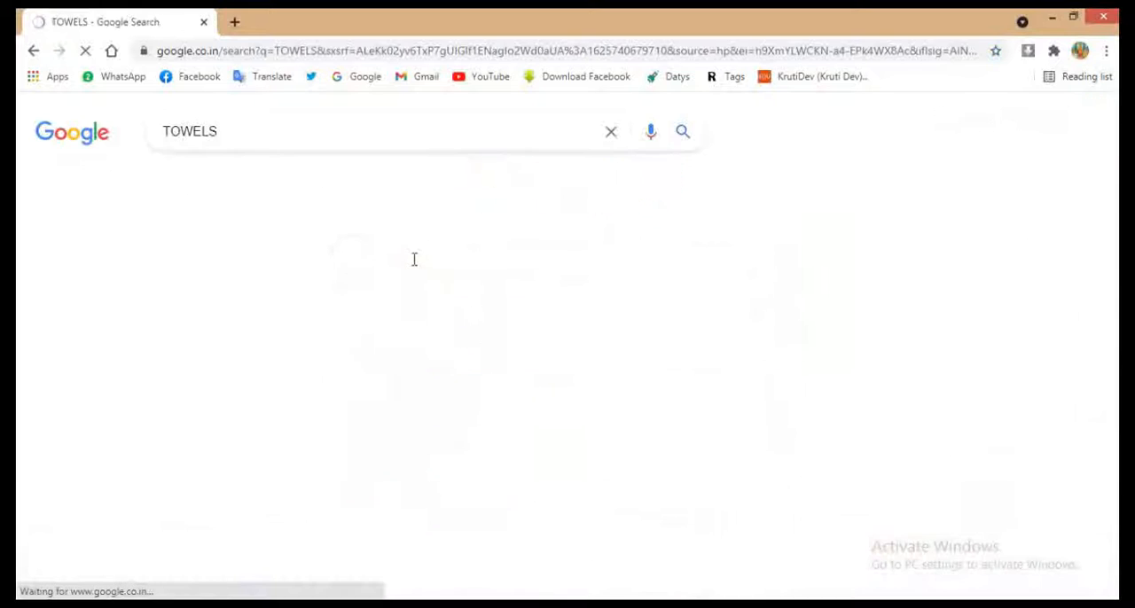
left_click(326, 181)
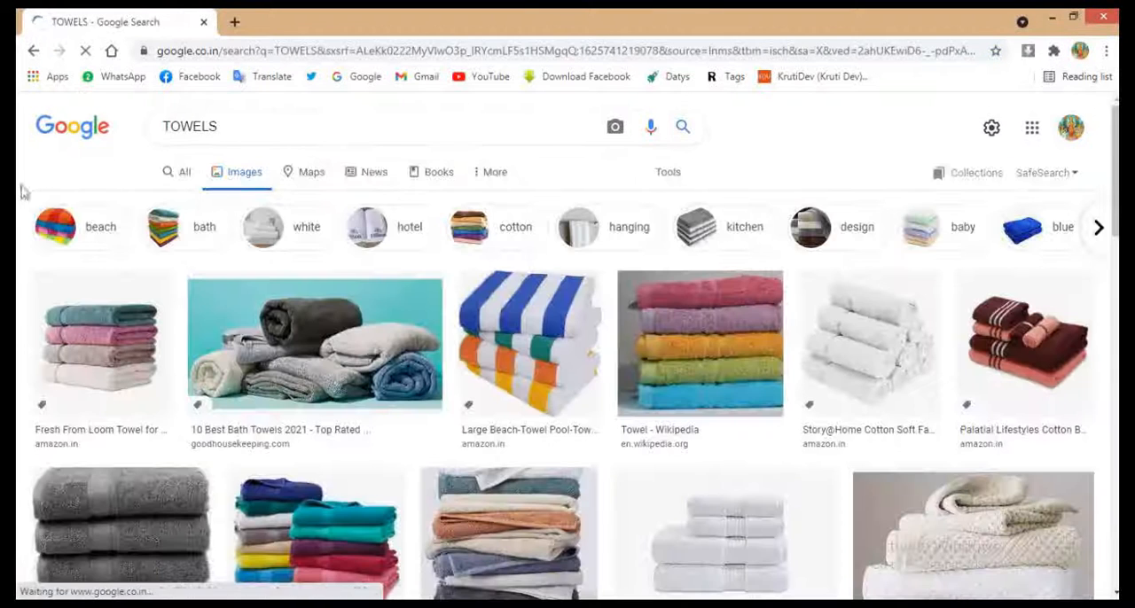
left_click(675, 171)
left_click(150, 203)
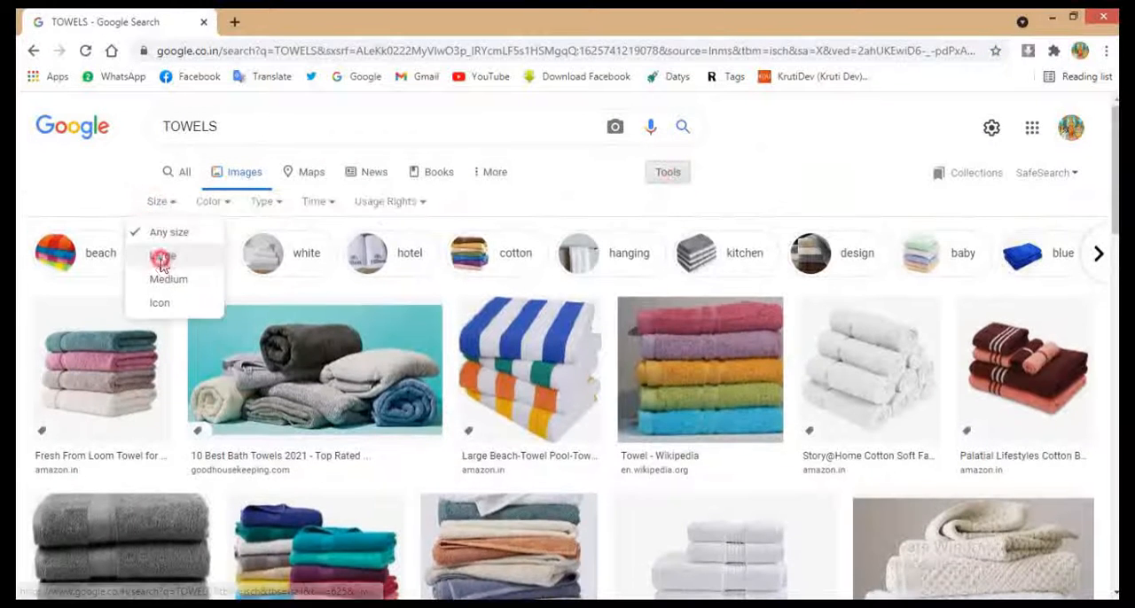
left_click(160, 259)
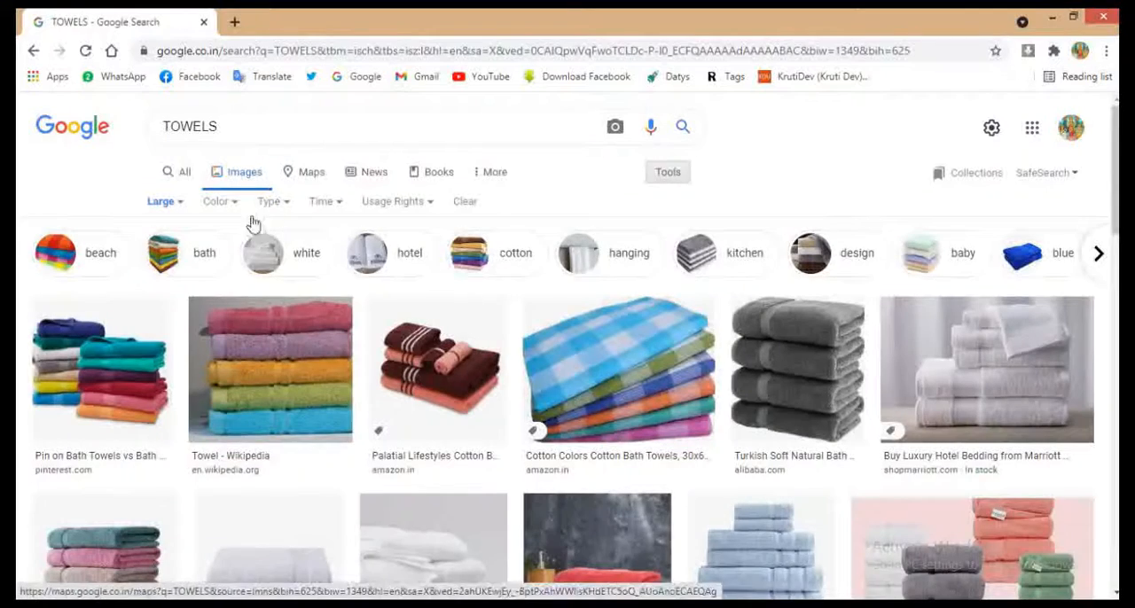
Step: Browse the towel pictures and copy the large image of the two multicoloured towel stacks on white
scroll(162, 390, "down", 7)
scroll(144, 392, "down", 10)
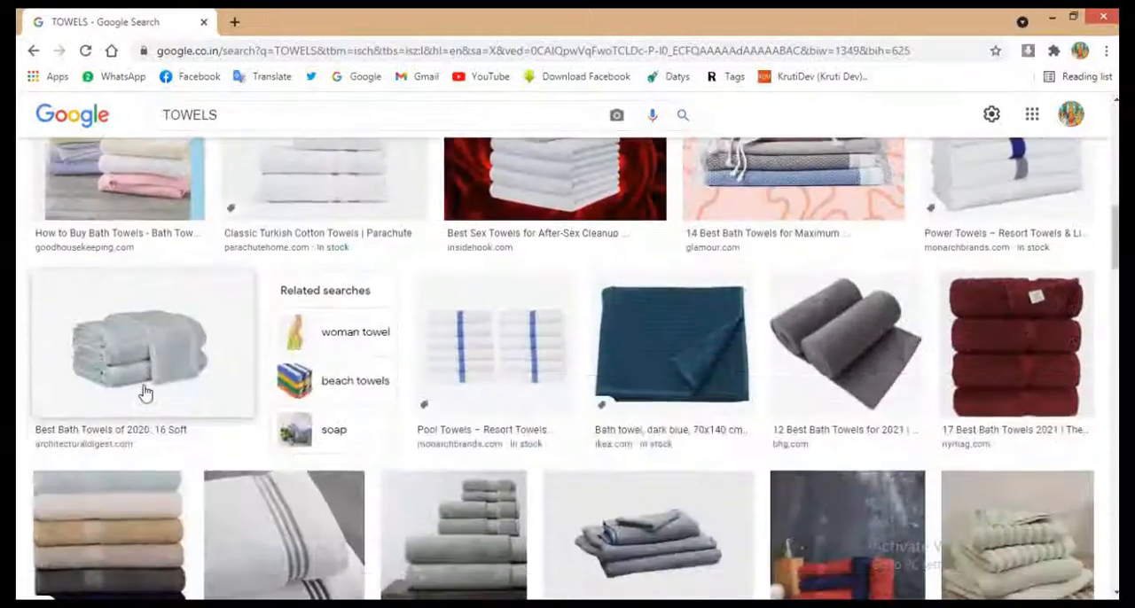
scroll(144, 392, "down", 8)
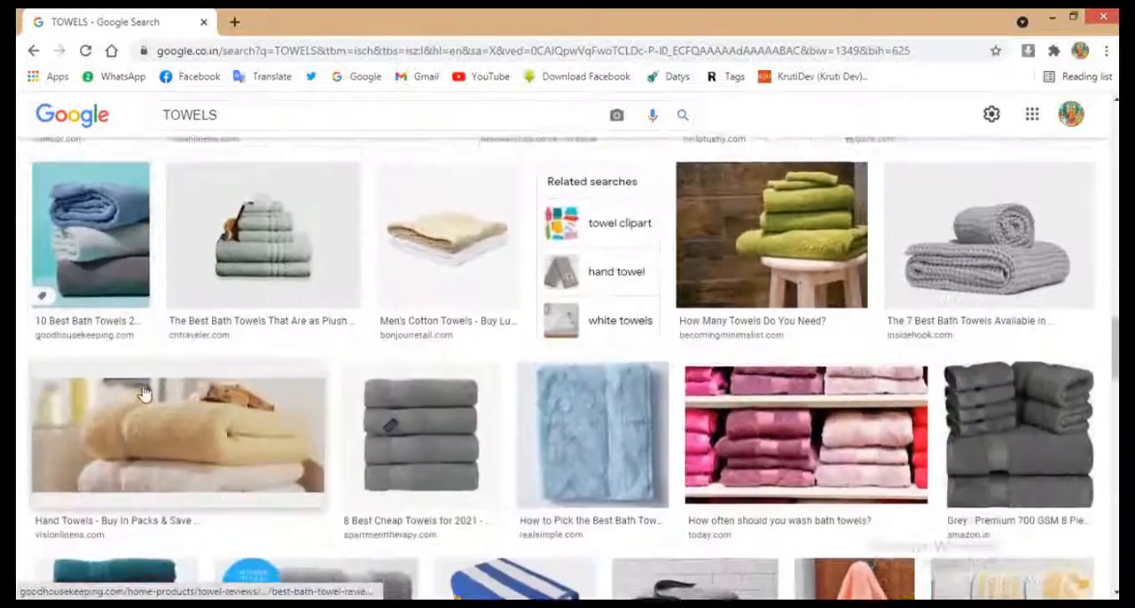
scroll(242, 394, "up", 4)
scroll(243, 394, "up", 15)
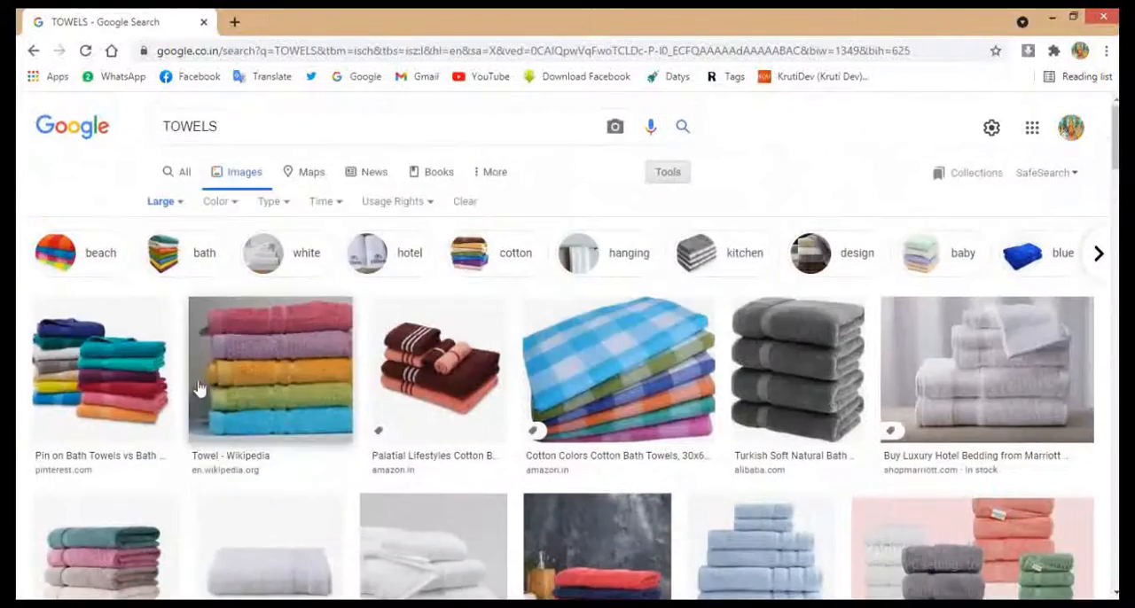
left_click(530, 386)
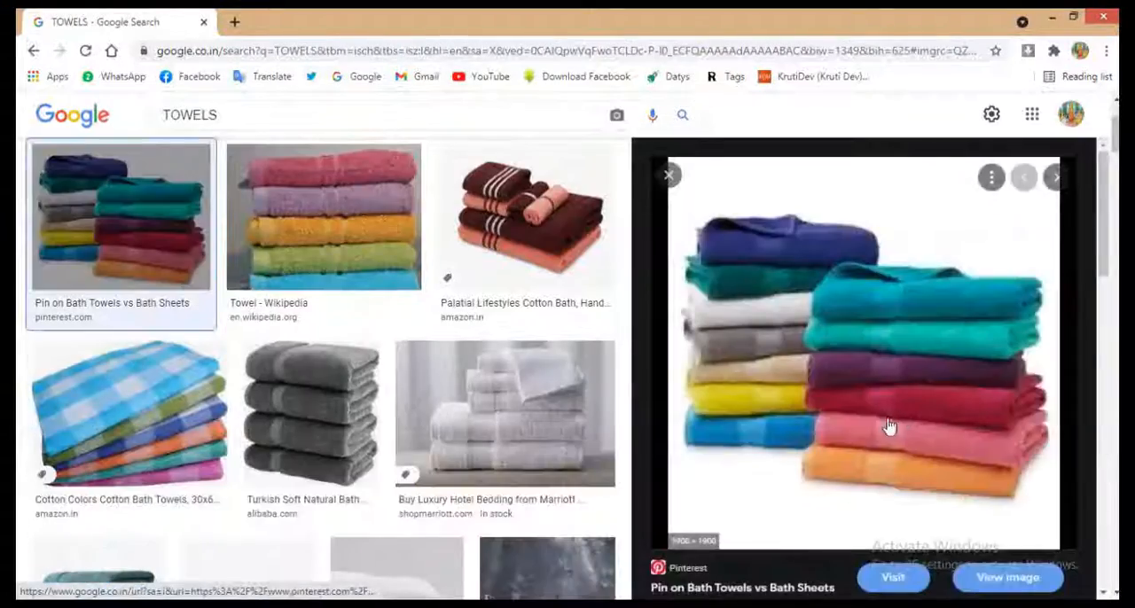
right_click(830, 331)
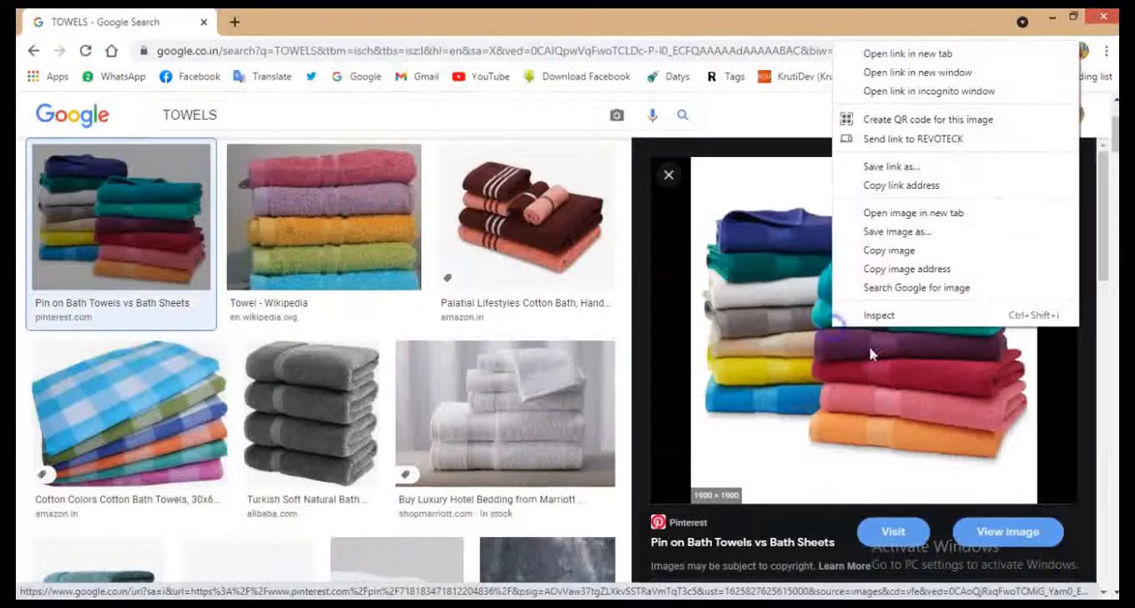
left_click(878, 249)
Step: Switch back to CorelDRAW, paste the towel image and scale it down to about 4.21 in square
key("alt+Tab")
key("ctrl+v")
scroll(537, 373, "down", 3)
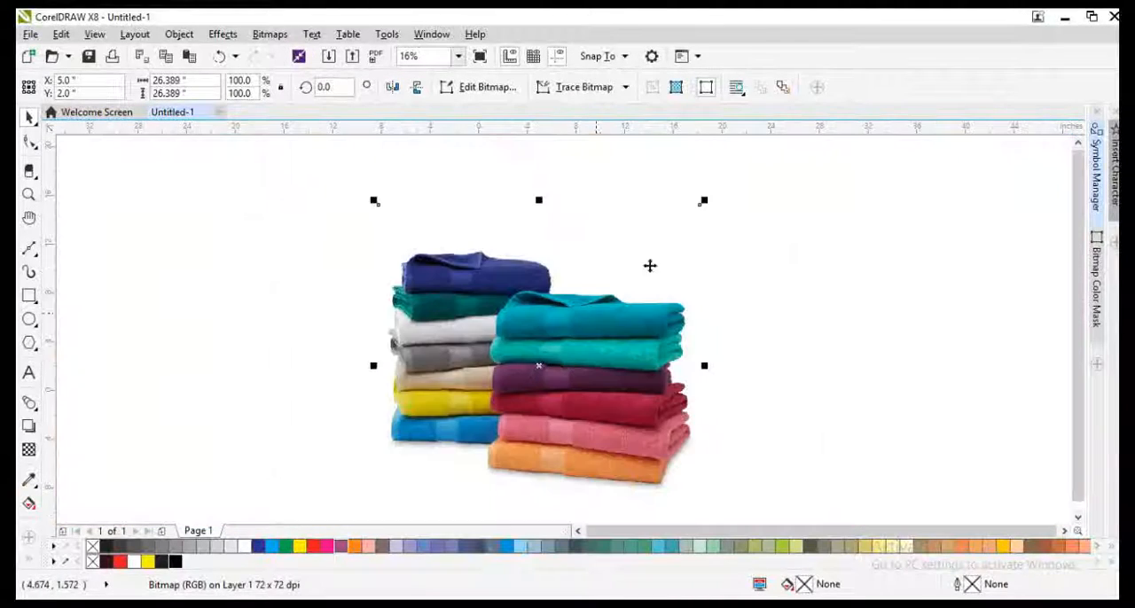
left_click_drag(703, 203, 566, 341)
scroll(544, 378, "up", 2)
Step: PowerClip the towel image inside the white rounded box
right_click(536, 362)
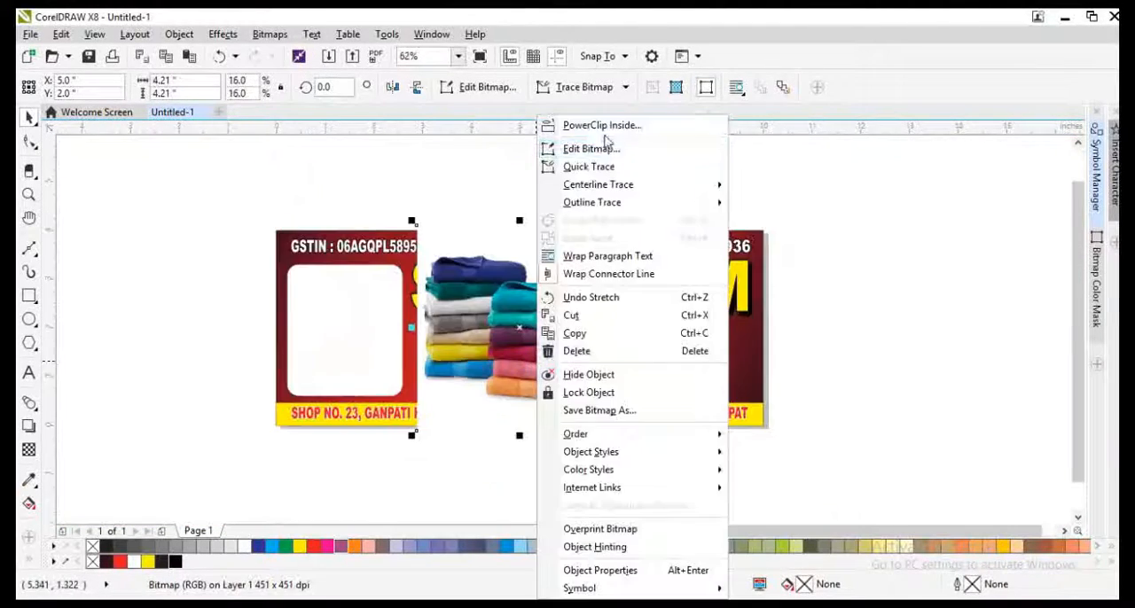
left_click(605, 127)
left_click(311, 362)
Step: Resize the towel image inside the rounded box to about 2.36 × 3.33 in so the stacks fill it
scroll(341, 301, "up", 1)
left_click(346, 301, "alt")
left_click_drag(557, 151, 496, 212)
left_click_drag(496, 360, 468, 359)
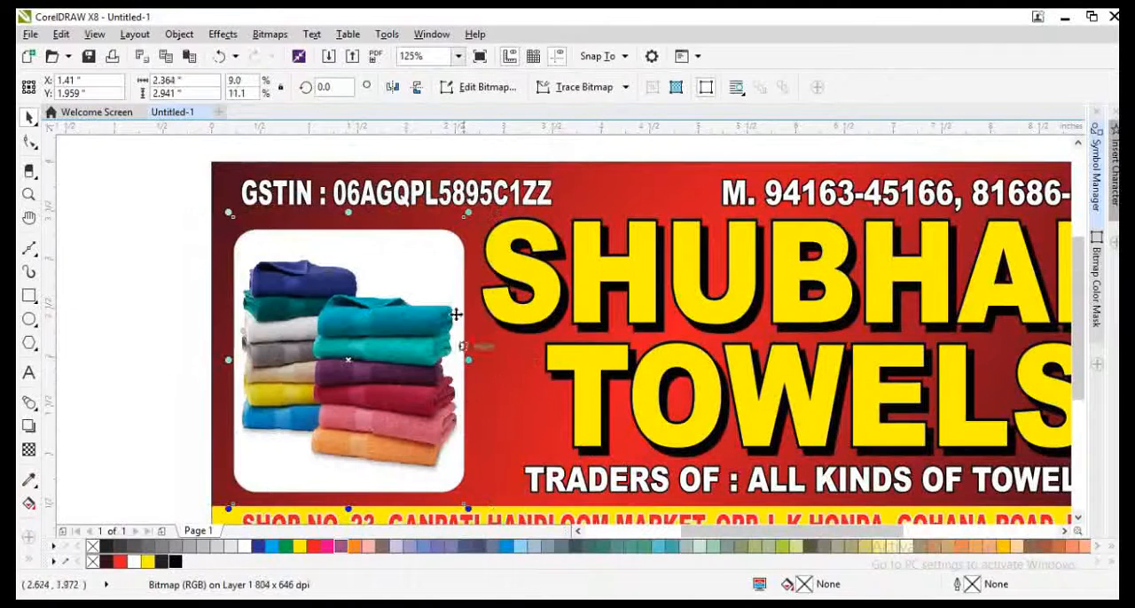
left_click_drag(348, 215, 349, 197)
scroll(324, 361, "down", 1)
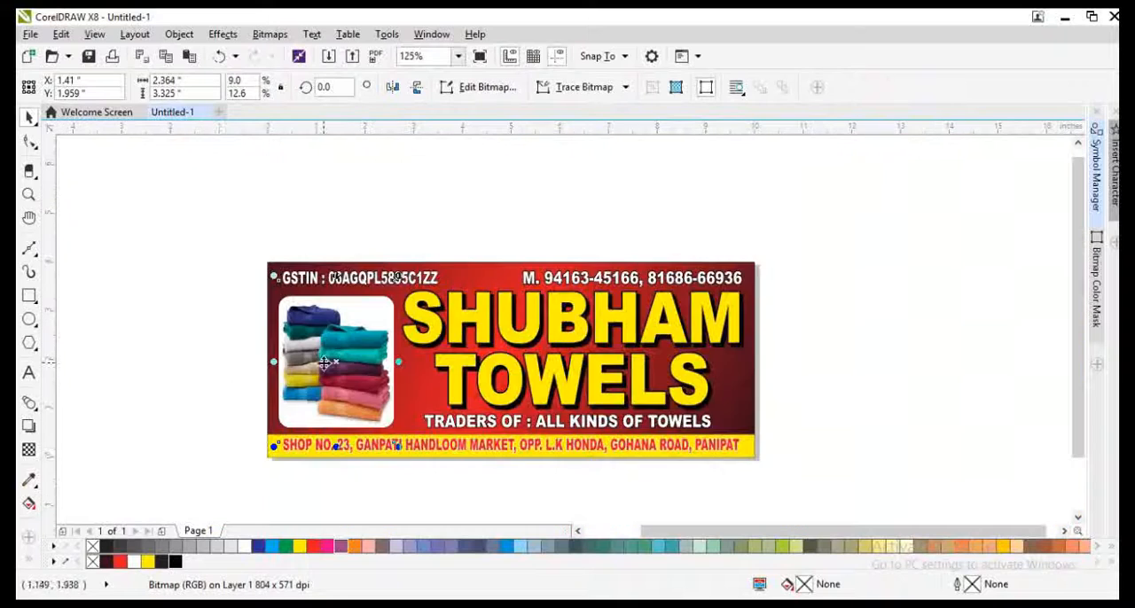
left_click(185, 452)
key("F4")
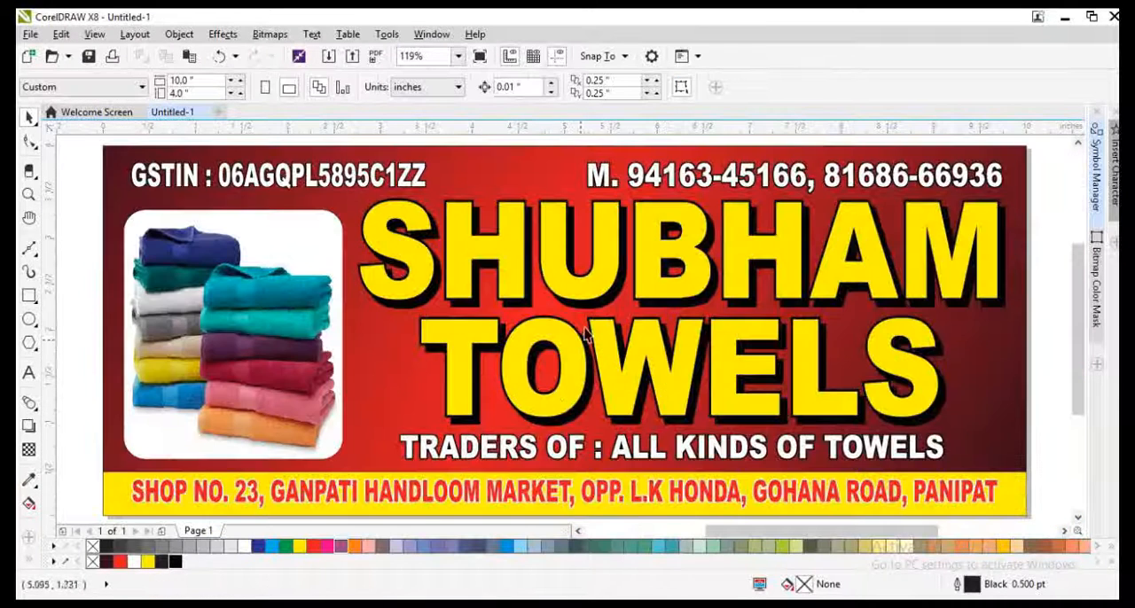
left_click(652, 181)
left_click(419, 182, "shift")
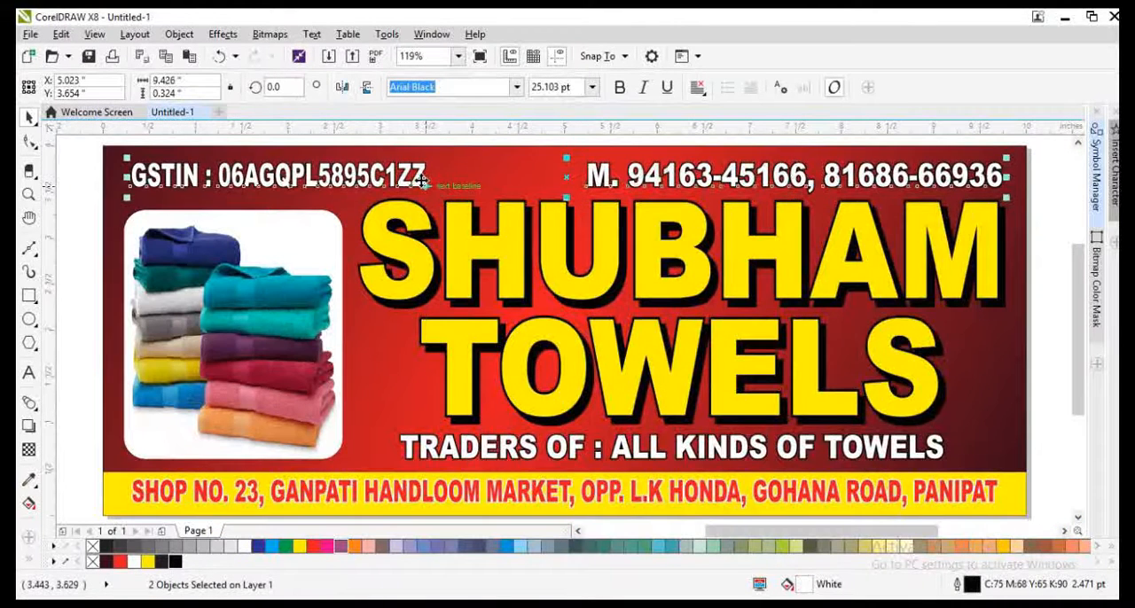
left_click(67, 357)
Step: Nudge the "TRADERS OF : ALL KINDS OF TOWELS" line down slightly and centre it horizontally on the TOWELS title
left_click(576, 449)
key("Down")
key("Down")
key("Down")
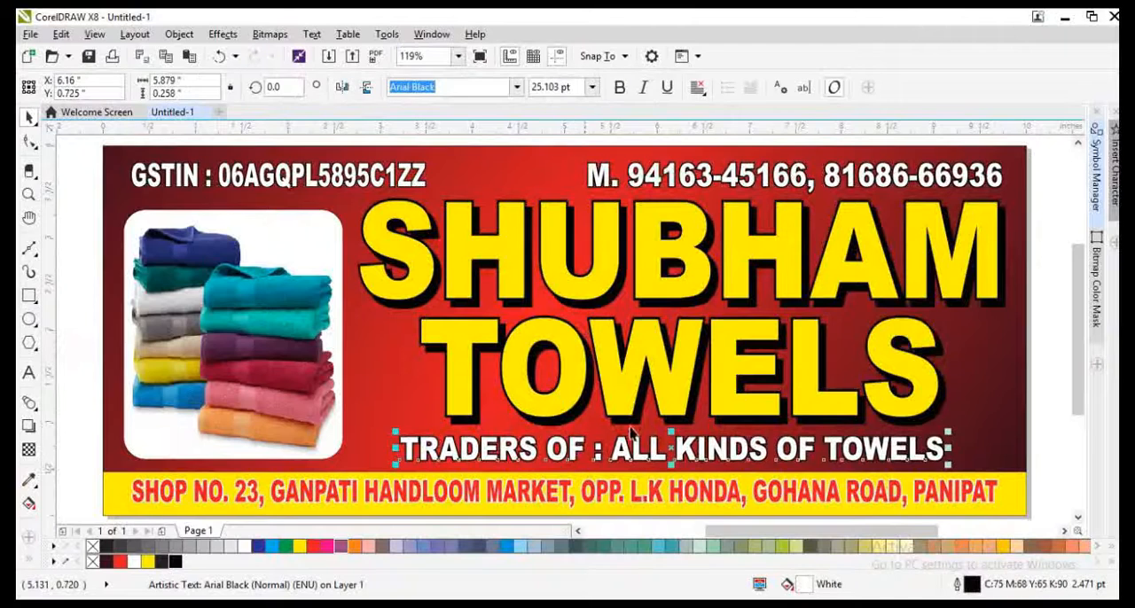
left_click(666, 386, "shift")
key("c")
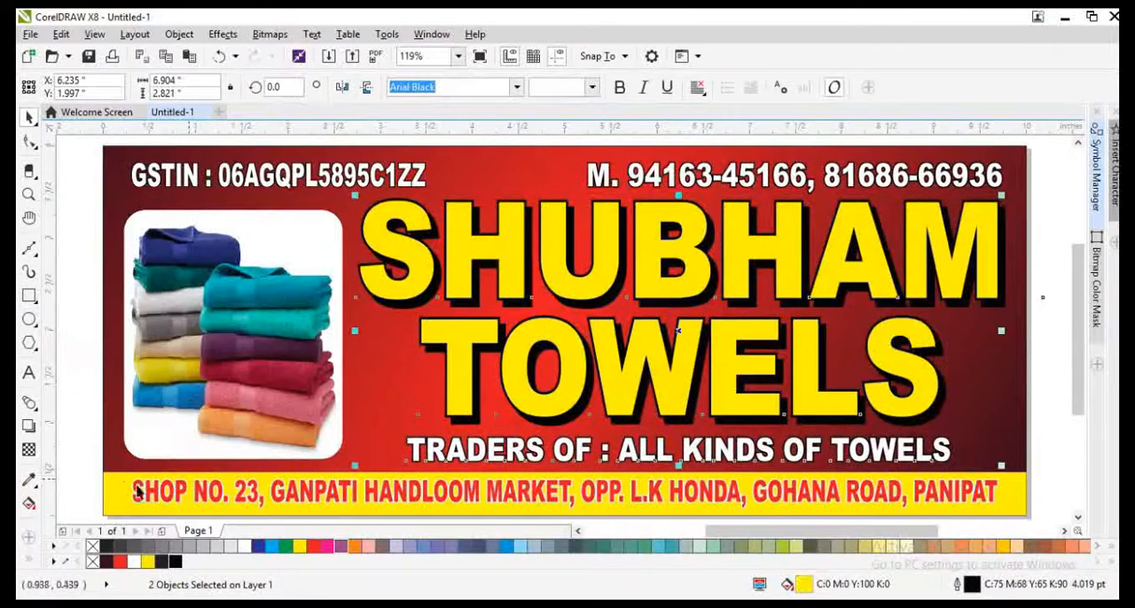
Step: Deselect everything and preview the finished banner full screen
left_click(85, 484)
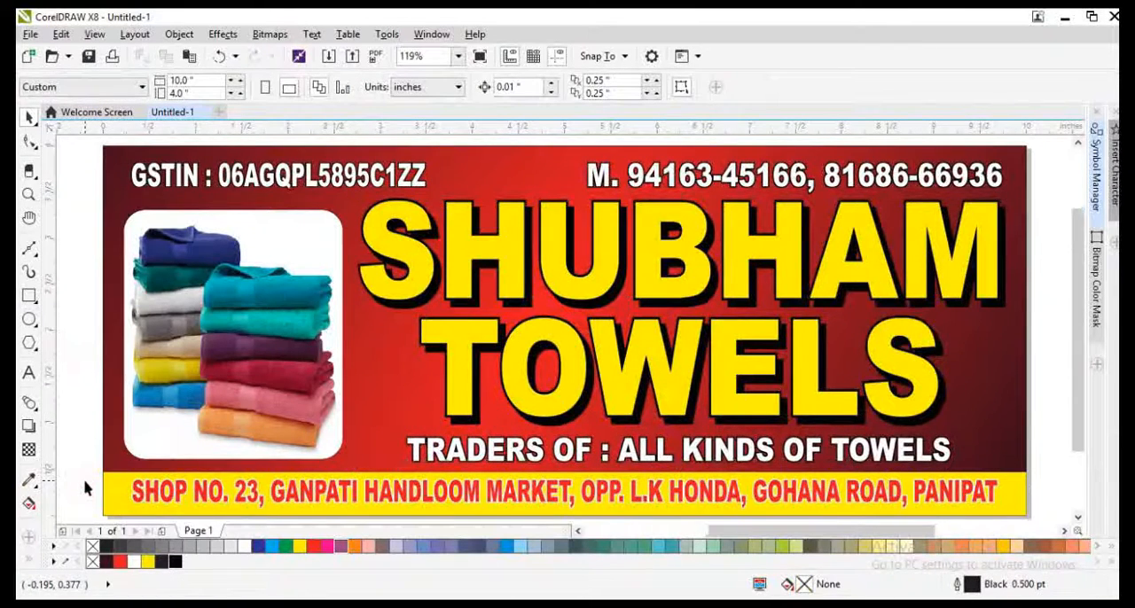
key("F9")
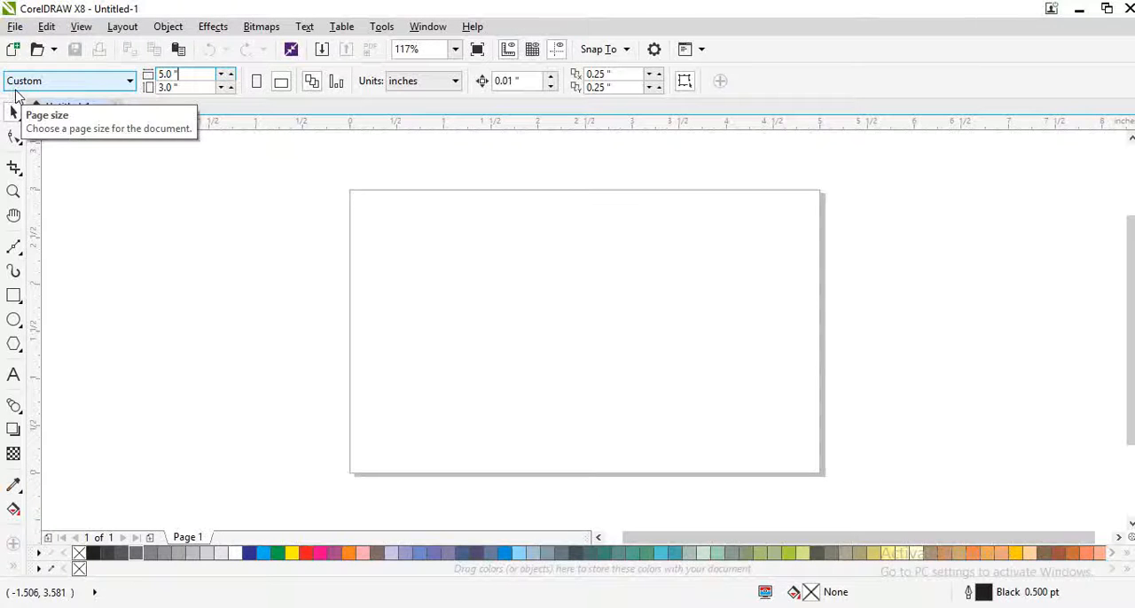
Step: Set the page size of the new blank document to 10 × 6 in
left_click(112, 232)
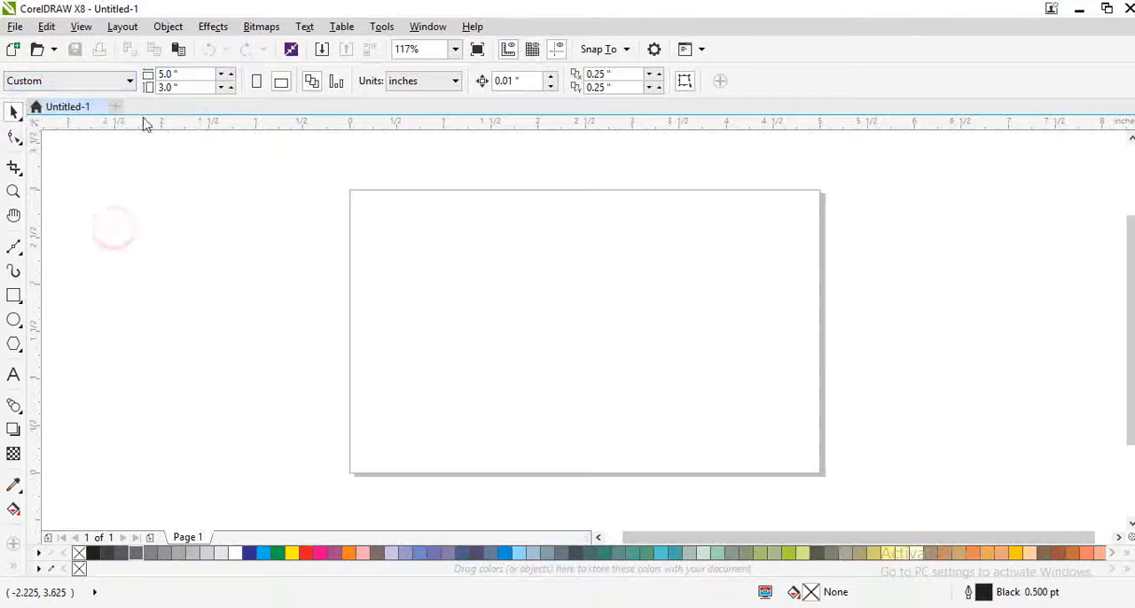
left_click(190, 75)
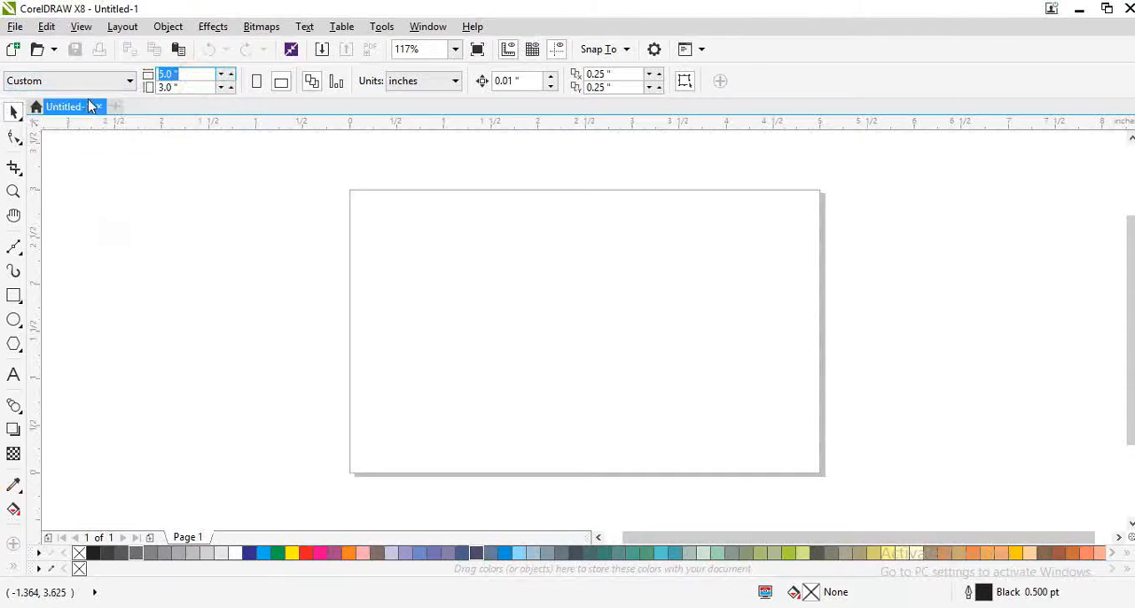
type("10")
key("Return")
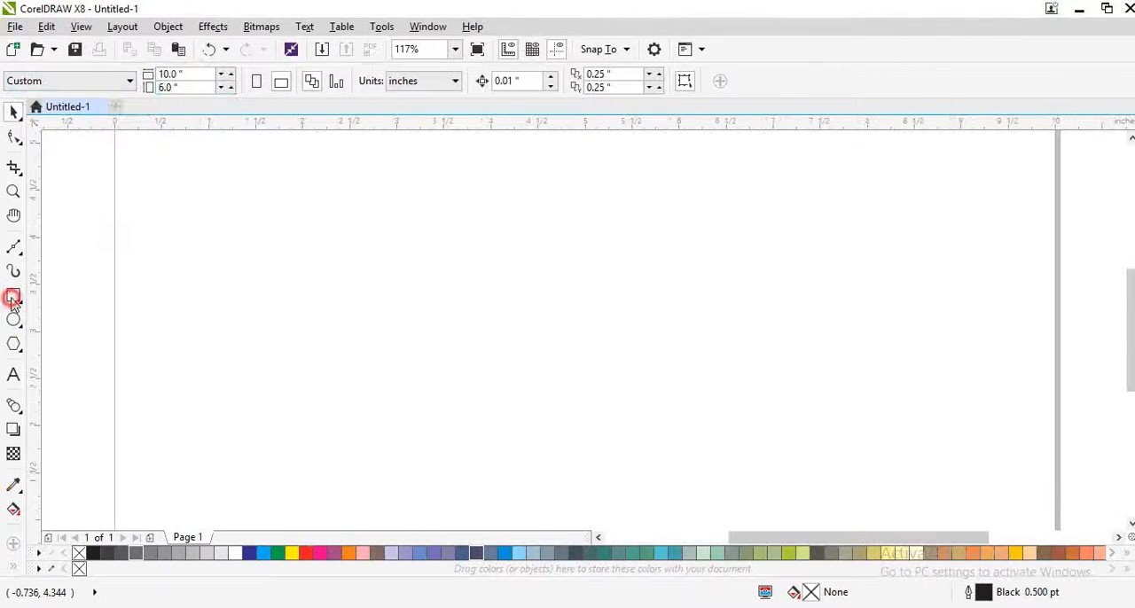
Step: Add a rectangle that exactly covers the page and fit it in the view
double_click(11, 300)
key("F4")
key("space")
left_click(214, 326)
Step: Start an artistic text line in the page's upper-left area with "Ja"
left_click(11, 373)
left_click(350, 227)
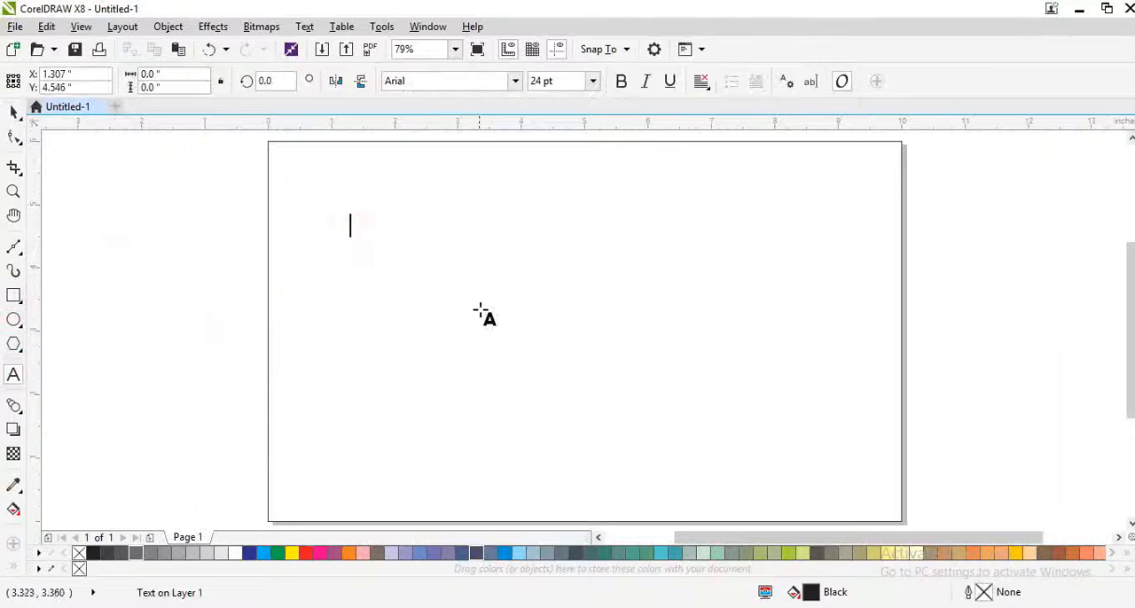
type("Ja")
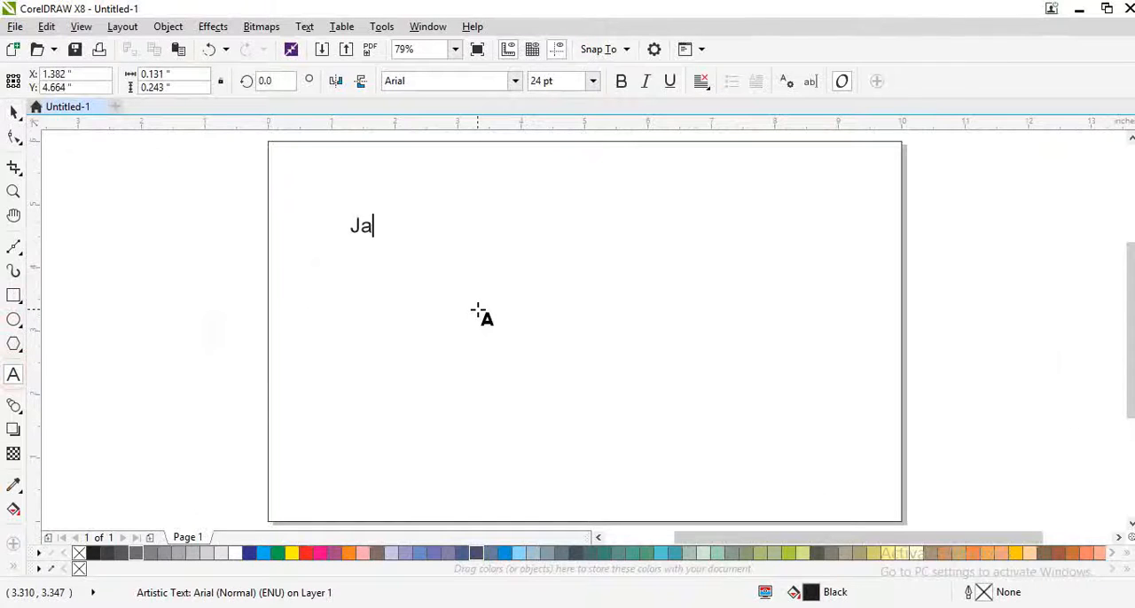
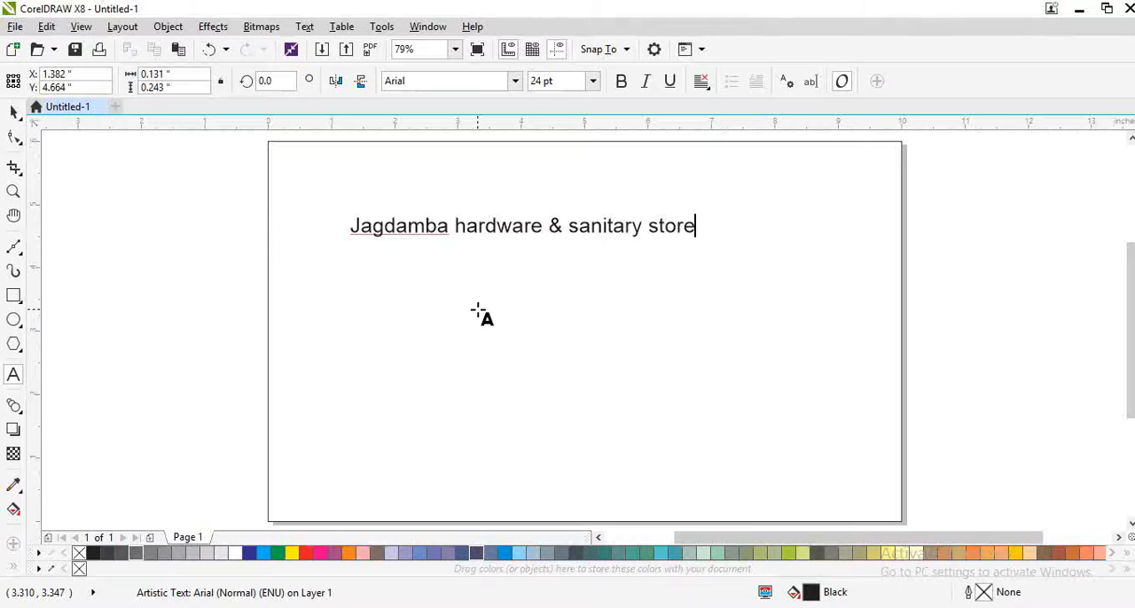
Step: Set the store name line in the Impact font and change its case to uppercase
key("ctrl+space")
left_click(478, 81)
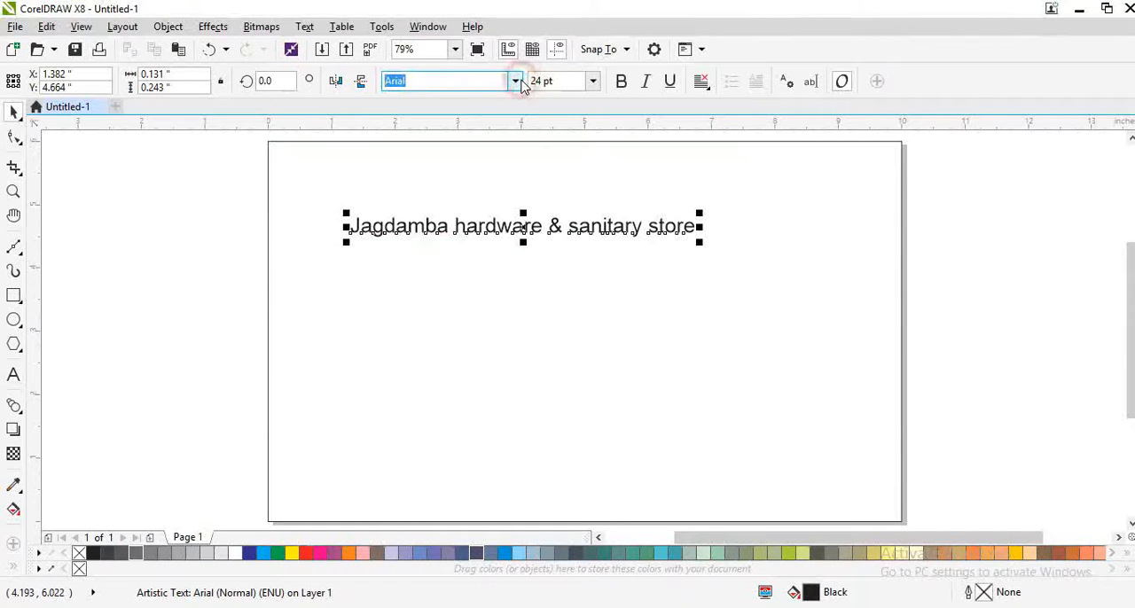
left_click(515, 81)
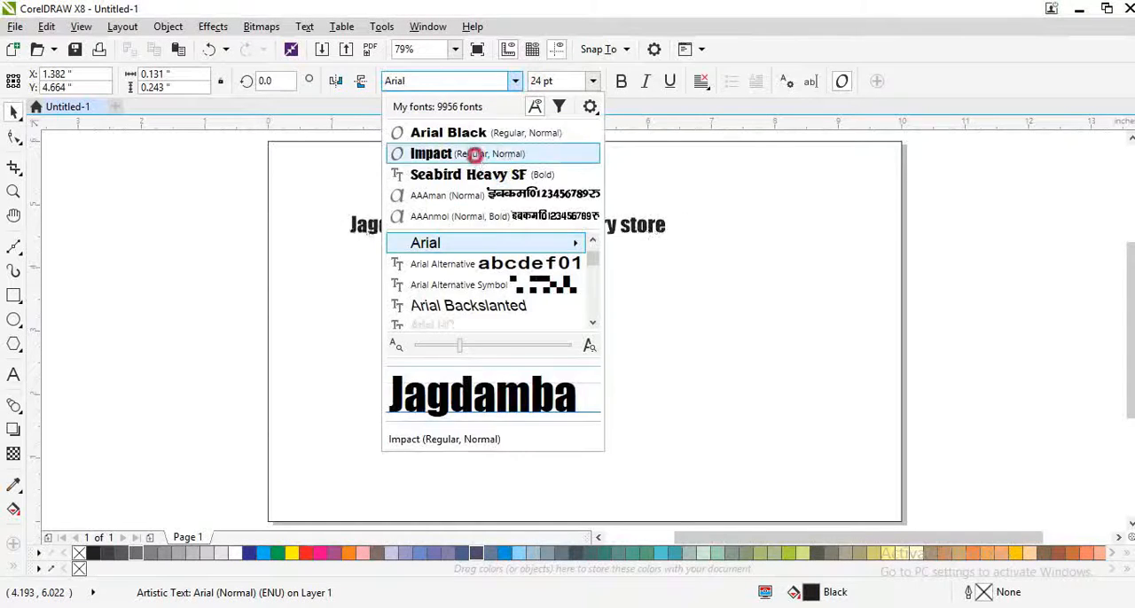
left_click(469, 154)
key("ctrl+a")
key("shift+F3")
left_click(502, 296)
left_click(492, 370)
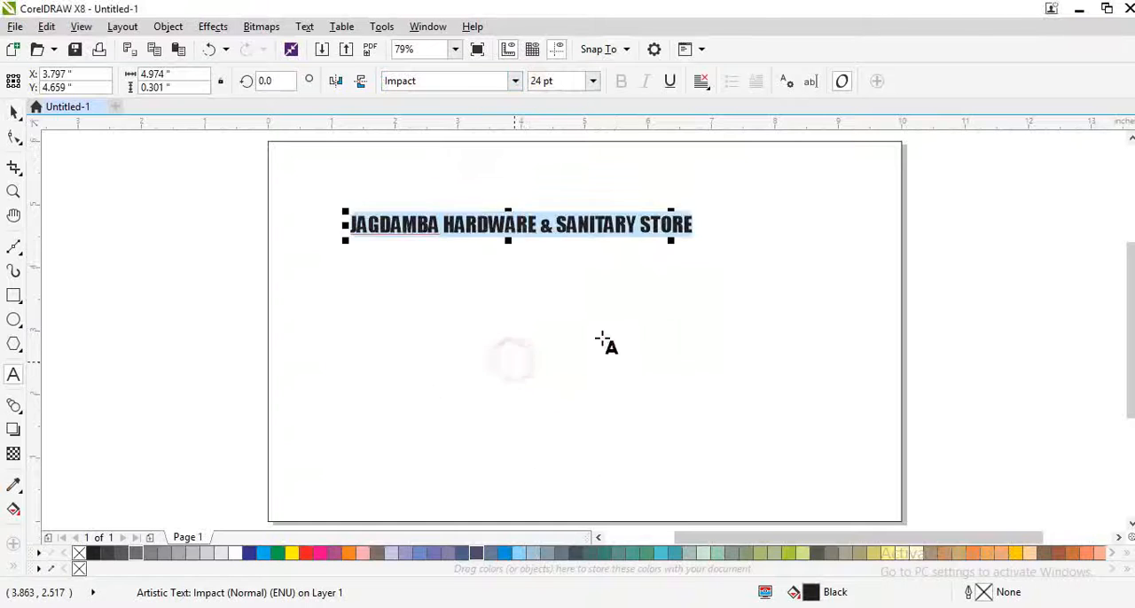
Step: Break the store name before the ampersand onto a second line and enlarge the text to about 73 pt
key("ctrl+space")
left_click_drag(696, 237, 951, 326)
left_click_drag(736, 239, 649, 247)
key("F8")
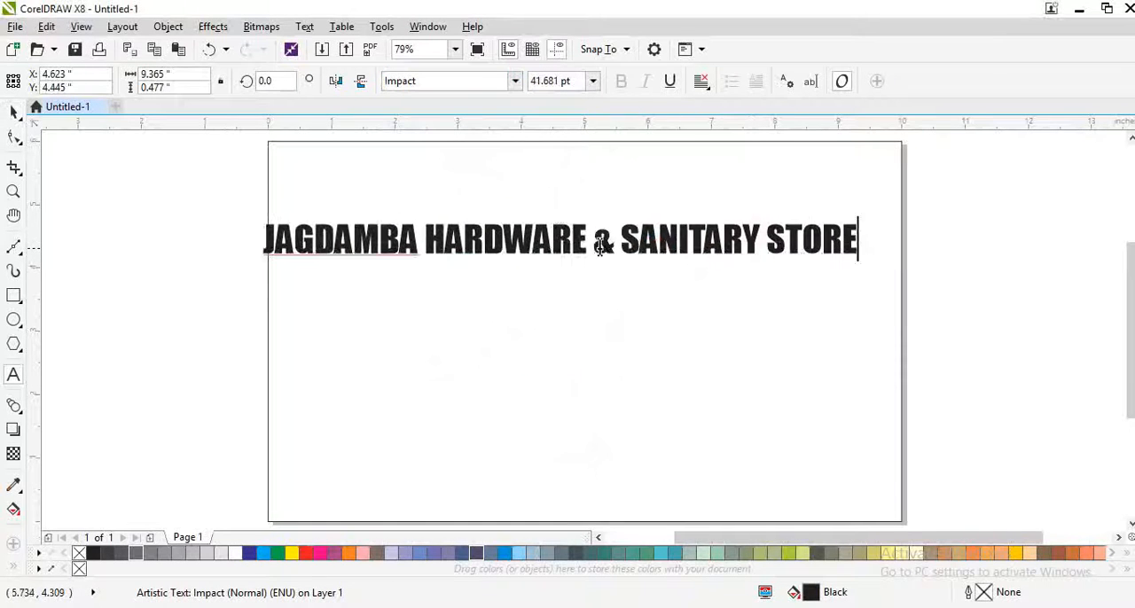
left_click(601, 249)
key("Return")
key("ctrl+space")
left_click_drag(593, 304, 813, 387)
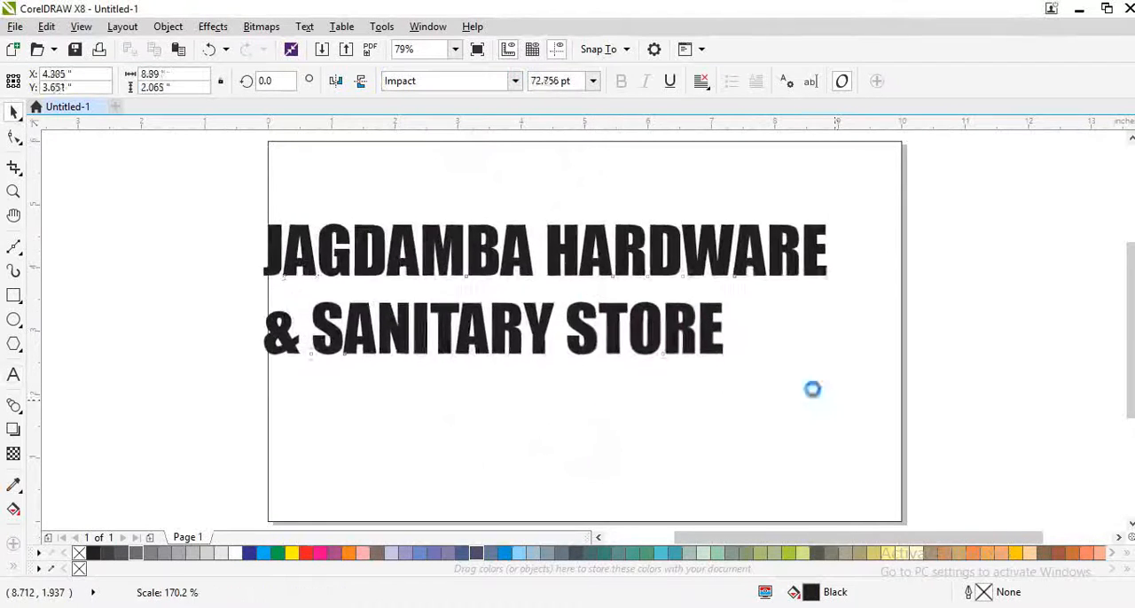
Step: Move the heading up, break it apart into two separate text lines and center both horizontally on the page
left_click_drag(694, 340, 733, 285)
key("ctrl+k")
left_click(688, 239, "shift")
key("c")
left_click(841, 300, "shift")
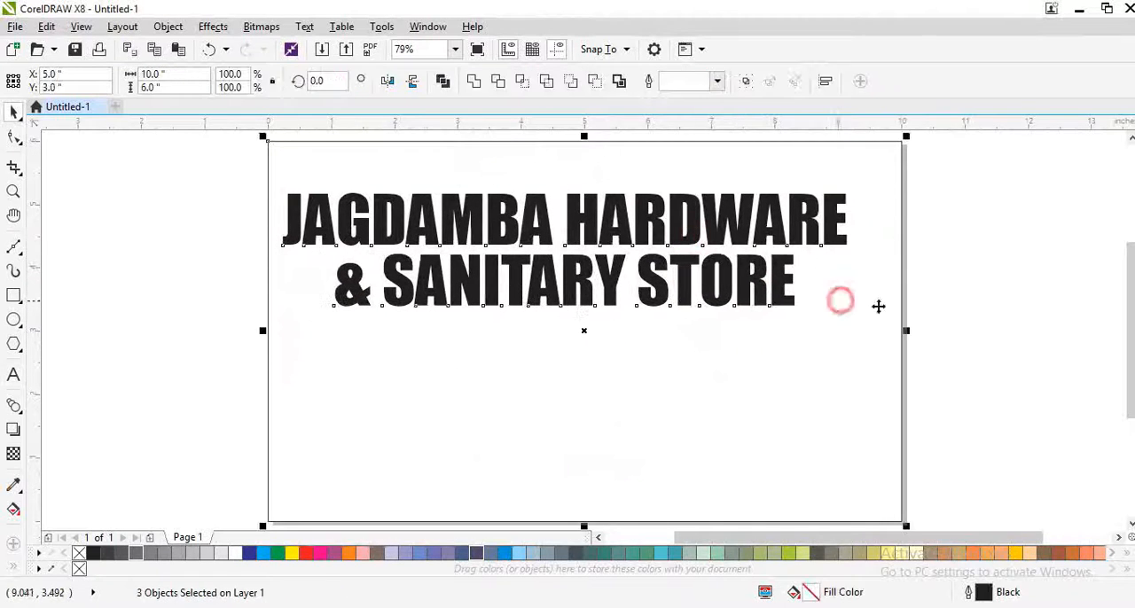
key("c")
left_click(947, 334)
left_click(701, 228)
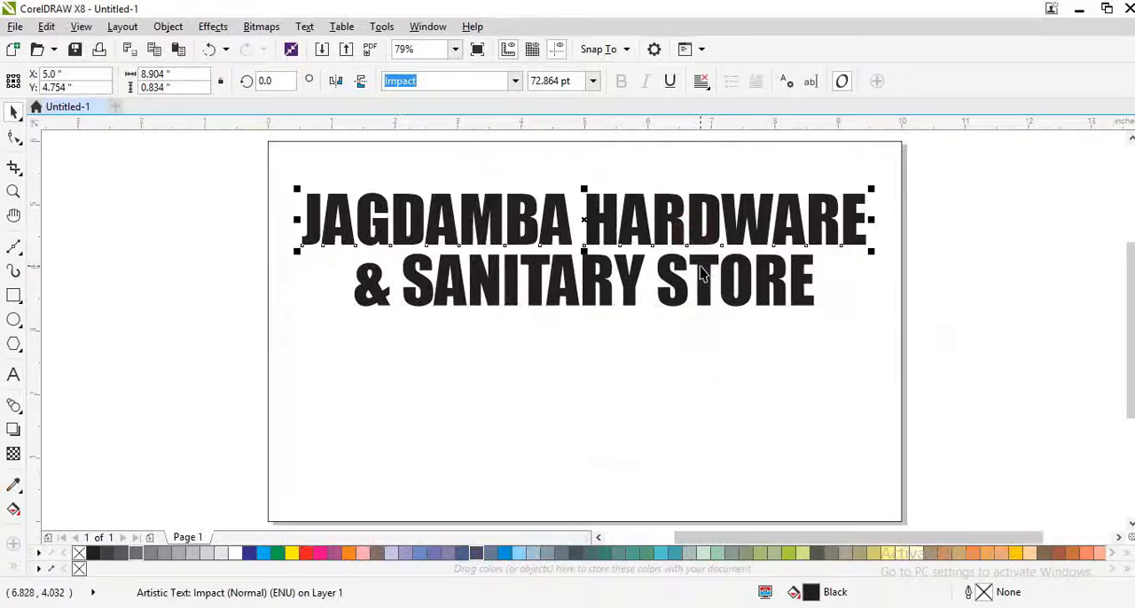
left_click(700, 270)
left_click(173, 286)
Step: Draw a rectangle about 10 × 3.08 in over the lower half of the page and convert it to curves
key("F6")
left_click_drag(266, 324, 905, 483)
key("ctrl+q")
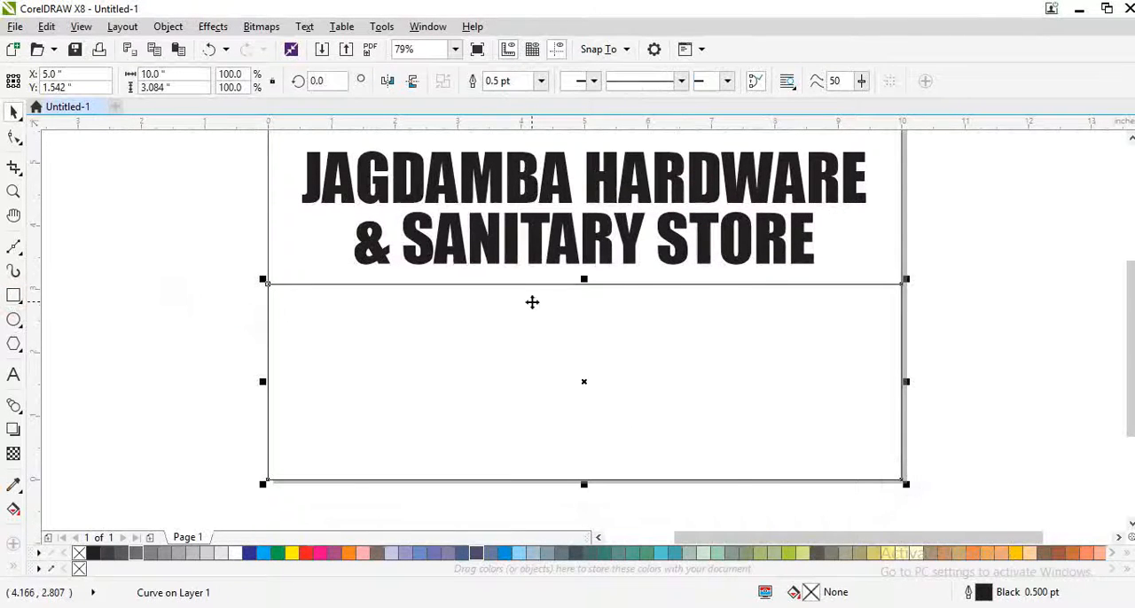
right_click(532, 302)
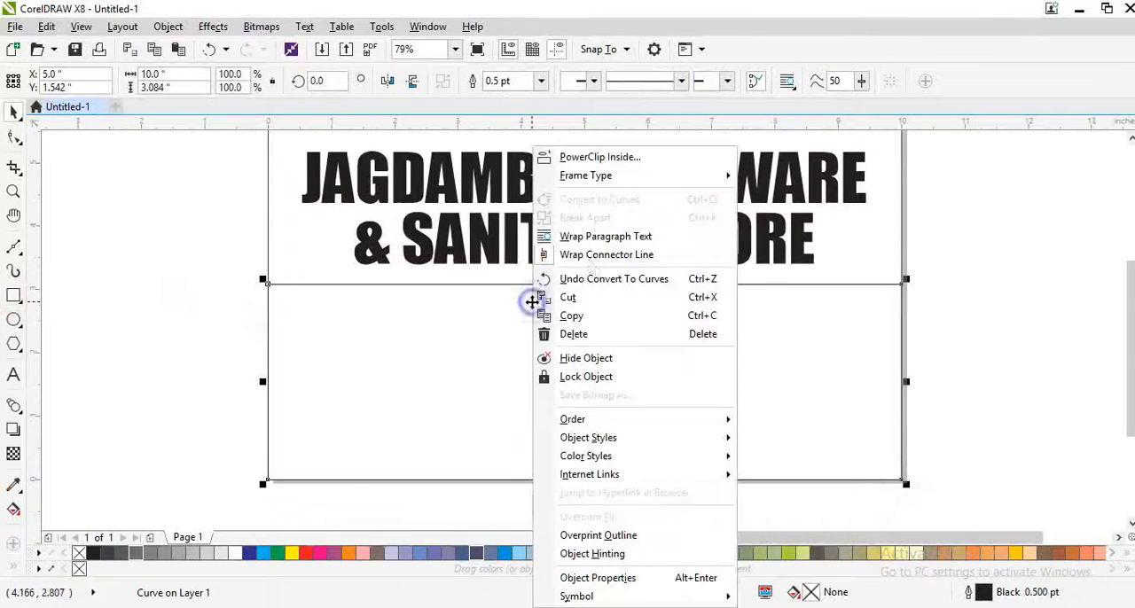
left_click(598, 279)
right_click(578, 296)
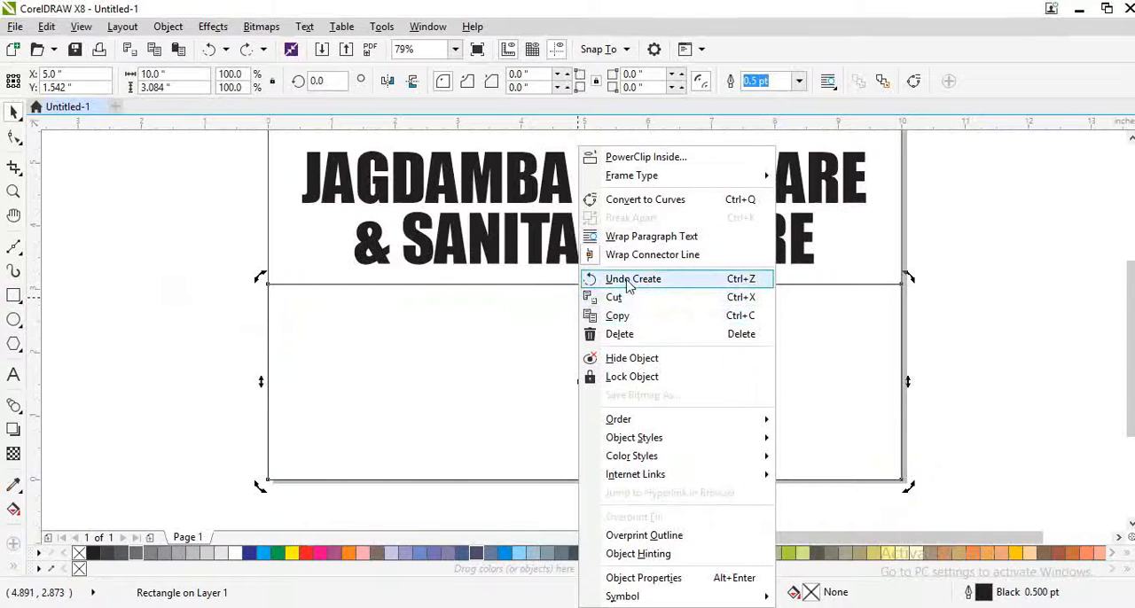
left_click(638, 200)
Step: Add a node in the middle of the lower rectangle's top edge and bend the edge into a sweep dipping toward the right
key("F10")
double_click(582, 284)
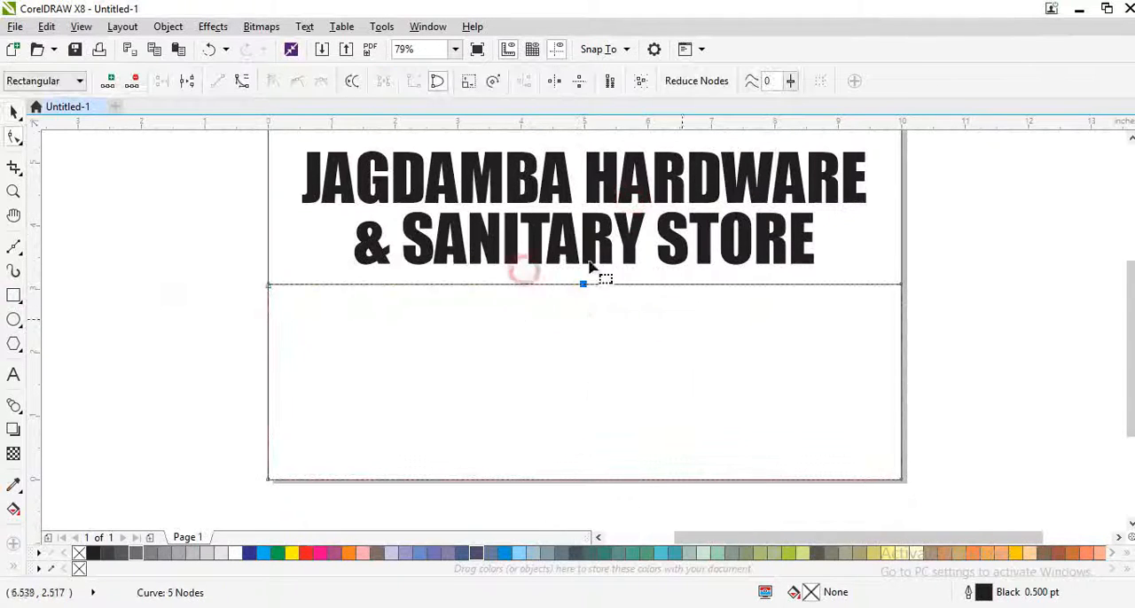
left_click(242, 80)
mouse_move(586, 290)
left_mouse_down()
mouse_move(597, 360)
mouse_move(688, 381)
mouse_move(671, 388)
mouse_move(766, 398)
mouse_move(692, 386)
mouse_move(753, 397)
left_mouse_up()
key("space")
left_click(707, 355)
Step: Make a copy of the curved shape stretched slightly upward to about 3.3 in high
scroll(949, 399, "up", 1)
left_click_drag(665, 425, 676, 417)
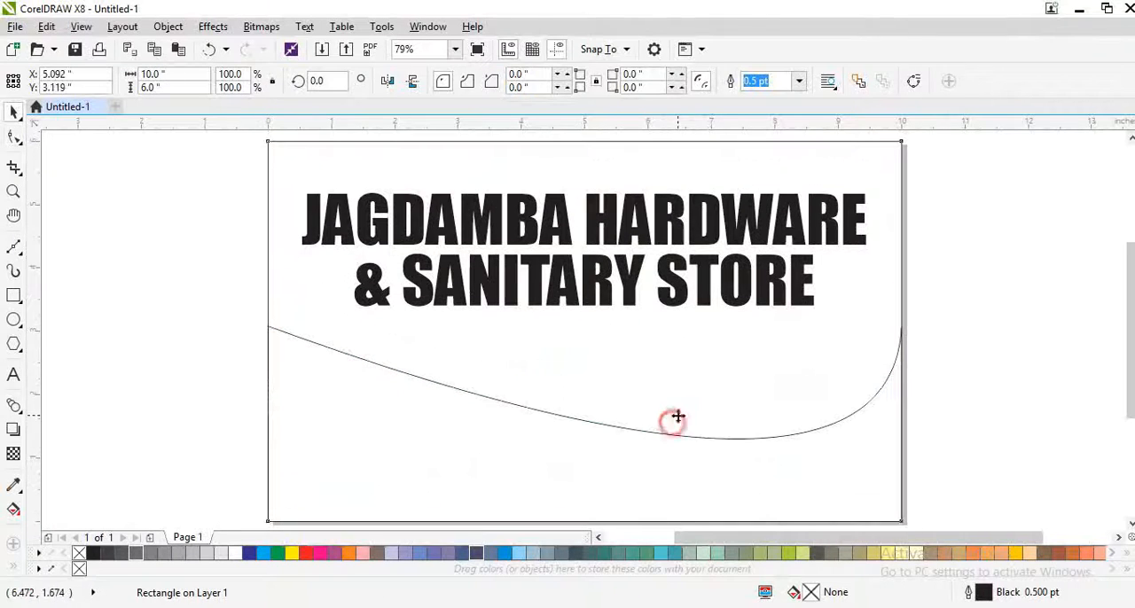
key("ctrl+z")
left_click(558, 465)
left_click_drag(584, 321, 585, 307)
right_click(585, 307)
Step: Fill the page background rectangle with rich black C75 M68 Y65 K90
left_click(411, 345)
left_click(93, 554)
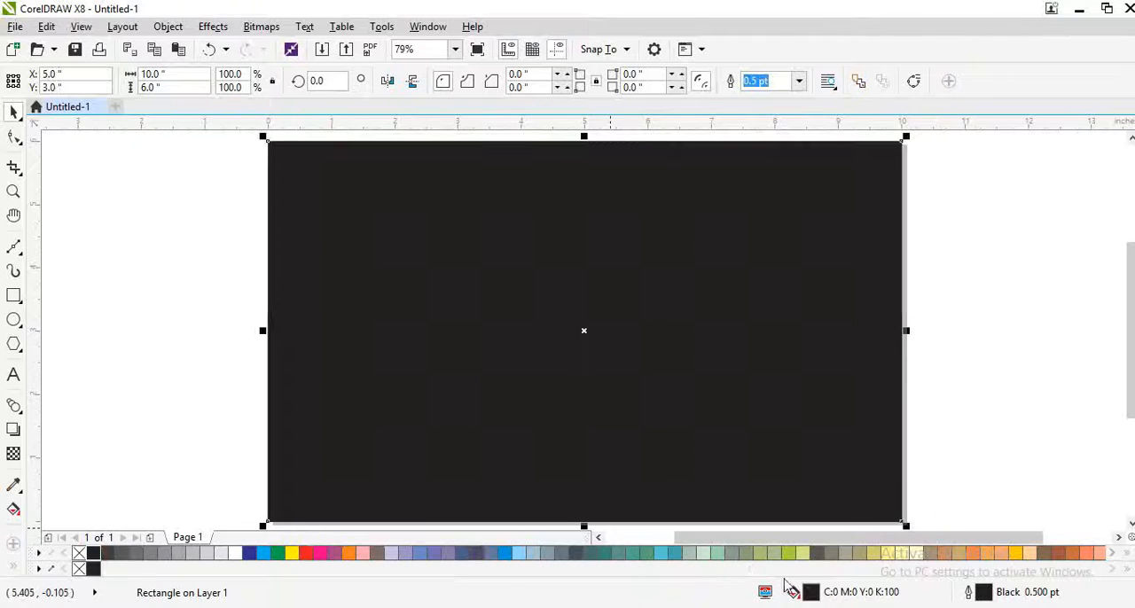
double_click(814, 596)
left_click_drag(405, 357, 255, 416)
left_click(767, 454)
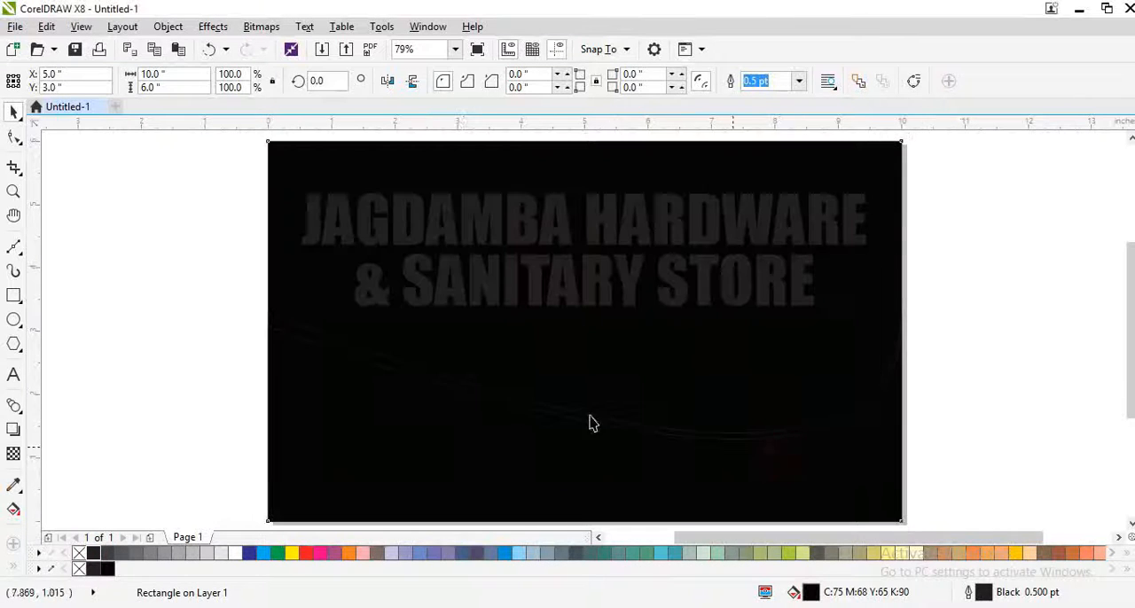
Step: Fill the taller curved shape white and the lower curved shape red, and remove the outlines
left_click_drag(463, 404, 510, 389)
key("ctrl+z")
left_click(235, 552)
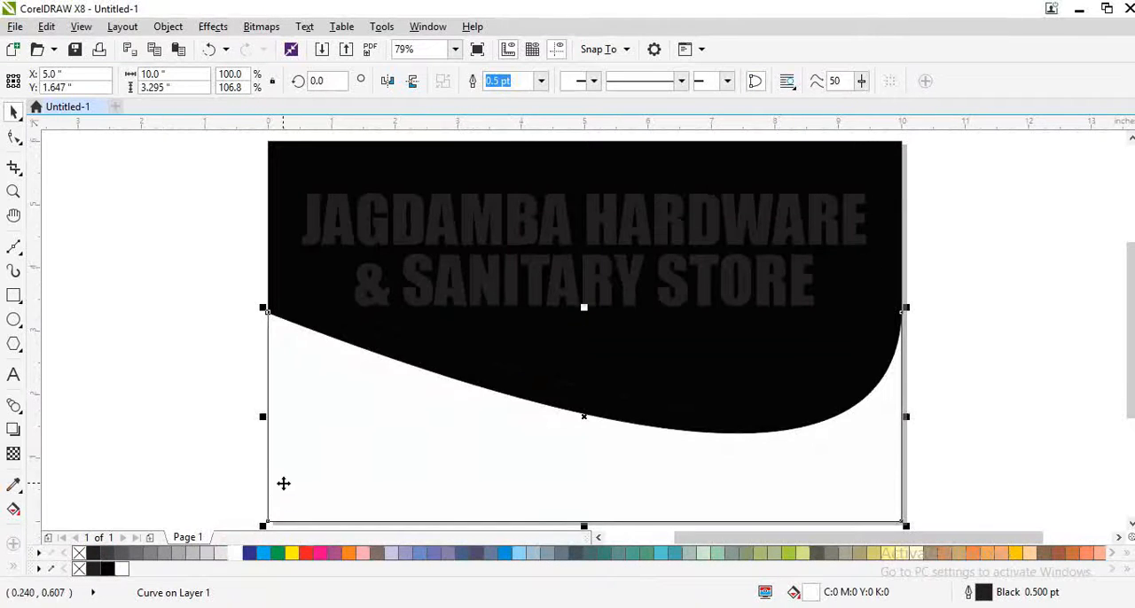
left_click(299, 374)
left_click(108, 569)
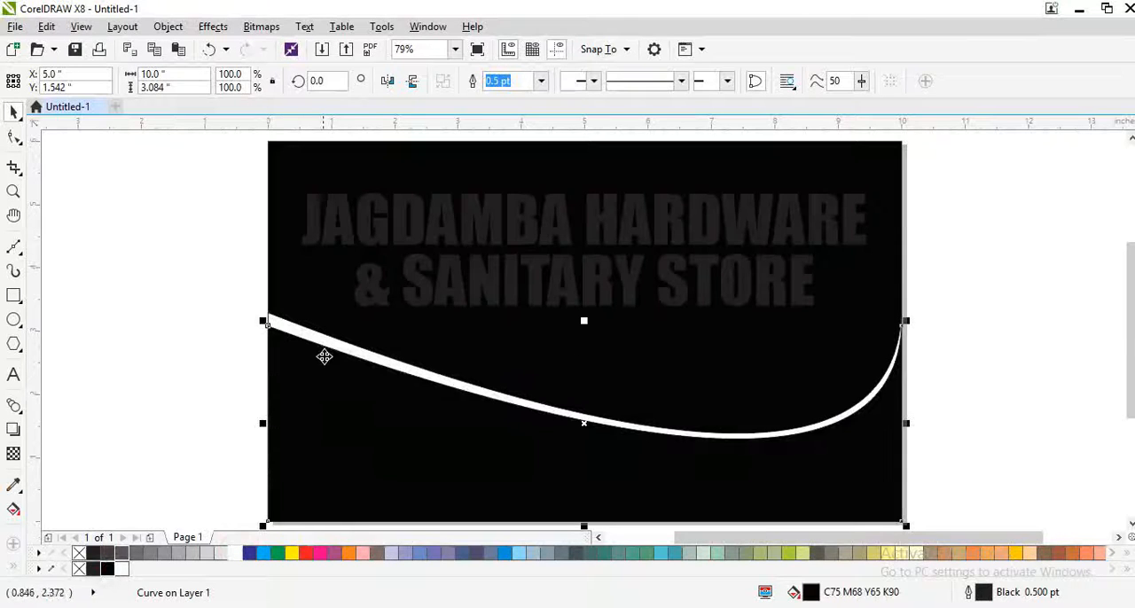
left_click(305, 553)
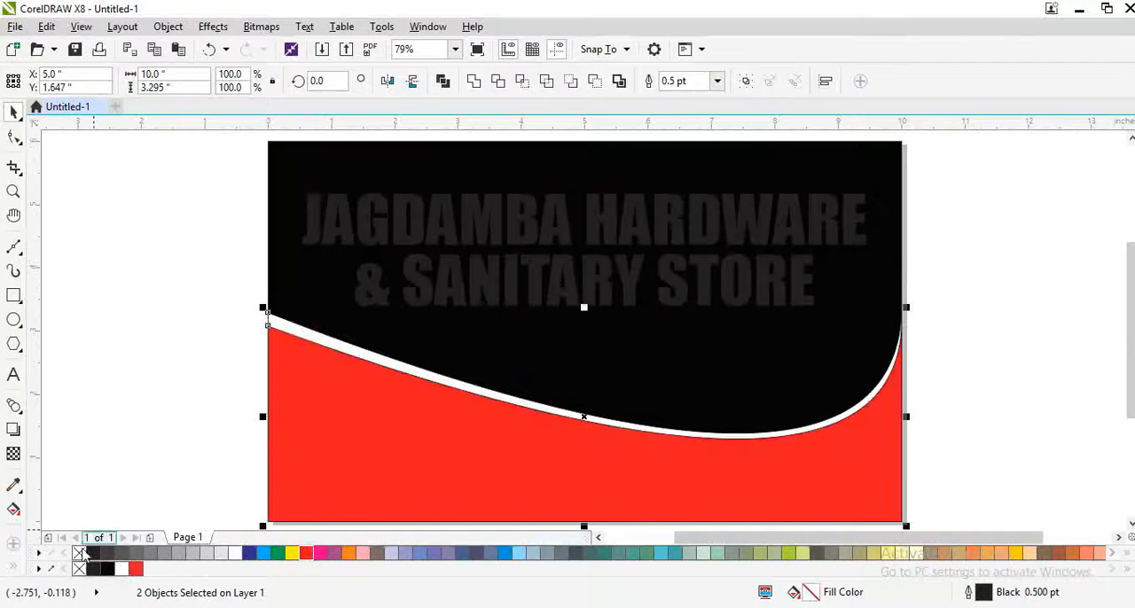
left_click(309, 311)
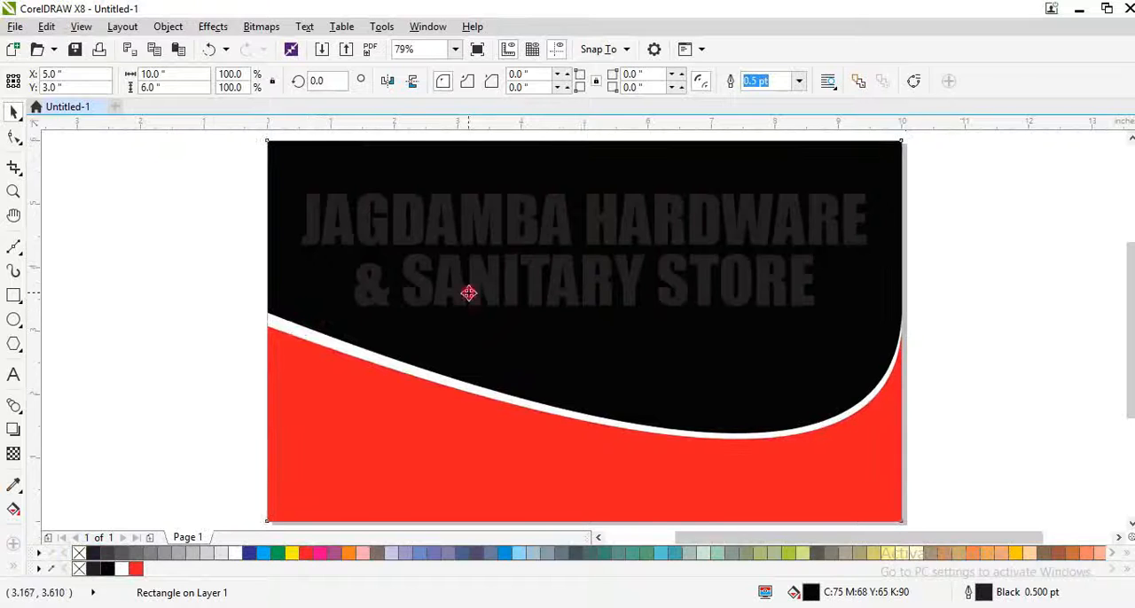
Step: Recolor both heading lines white and enlarge them to about 9.2 in wide, centered horizontally on the page
left_click(473, 232)
left_click(483, 275, "shift")
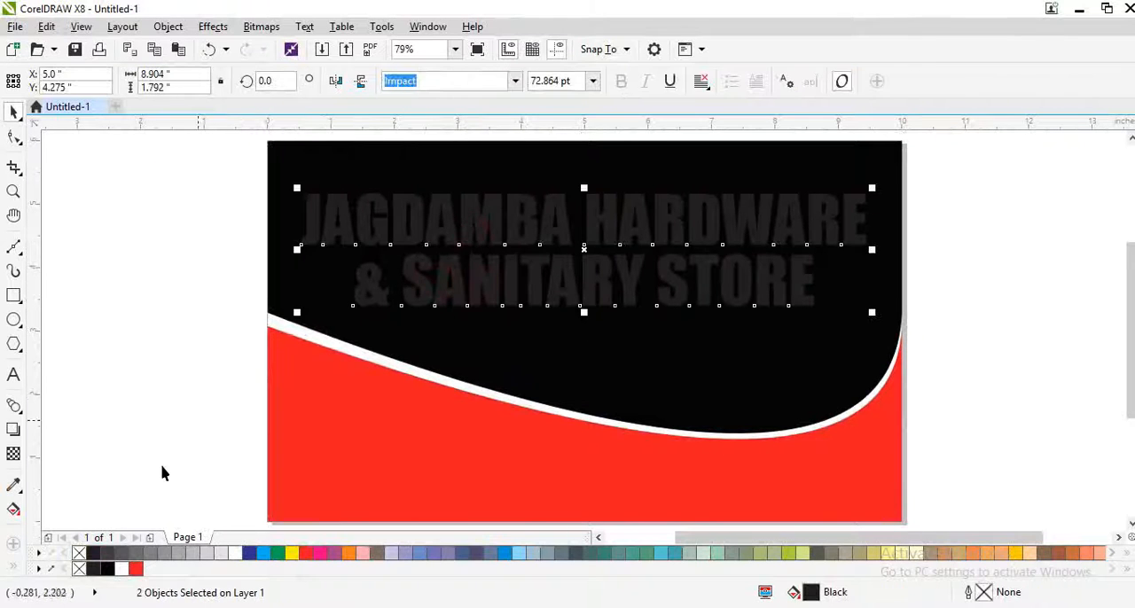
left_click(121, 573)
mouse_move(297, 187)
left_mouse_down()
mouse_move(267, 173)
mouse_move(277, 176)
left_mouse_up()
left_click(342, 175, "shift")
key("c")
left_click(181, 276)
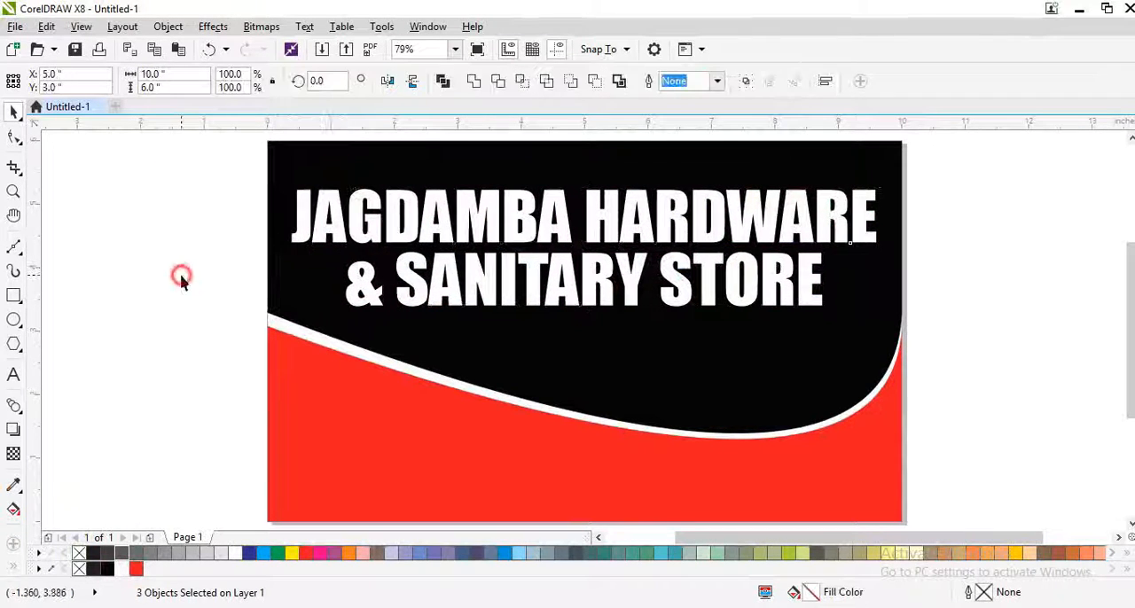
Step: Place a small copy of the second heading line above the heading's left end and replace its text with "GSTIN :" and the tax number
left_click(449, 298)
left_click_drag(826, 312, 462, 307)
right_click(462, 306)
left_click_drag(424, 258, 393, 182)
scroll(362, 156, "up", 1)
key("F8")
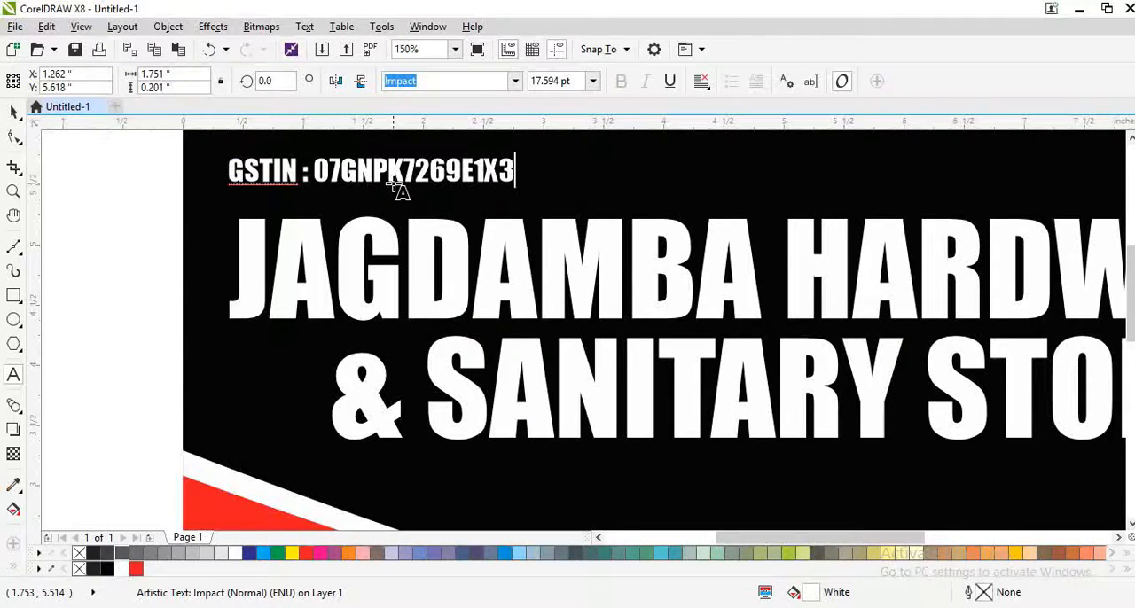
Step: Set the GSTIN line in the Swis721 BlkCn BT font and enlarge it to about 21 pt
left_click(514, 80)
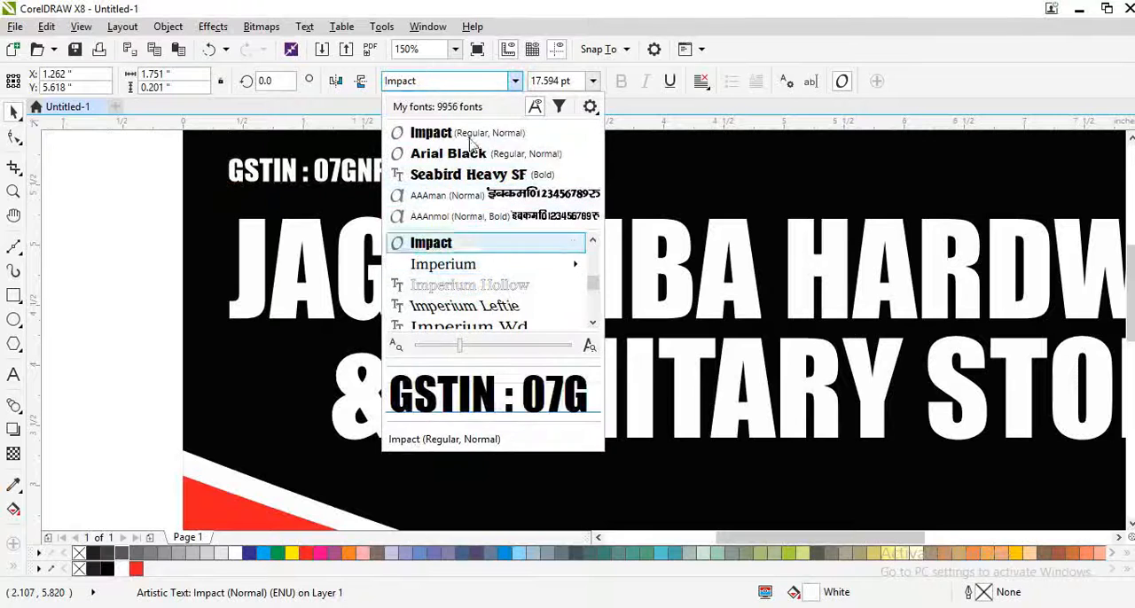
left_click(439, 80)
type("SWIS")
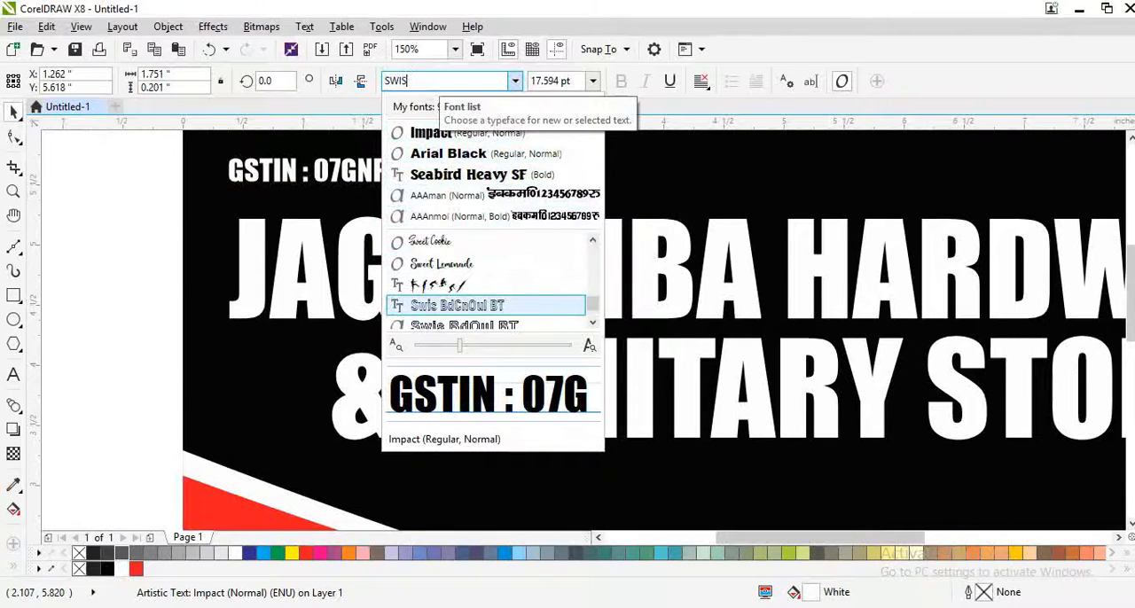
key("Return")
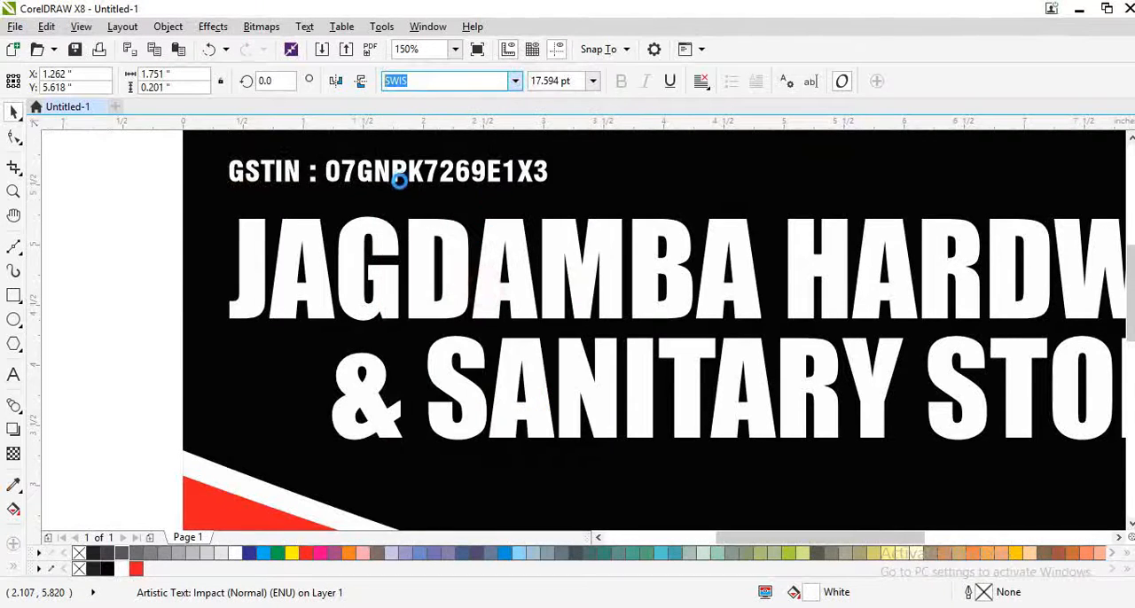
scroll(469, 192, "down", 1)
left_click_drag(518, 193, 539, 195)
left_click(621, 192)
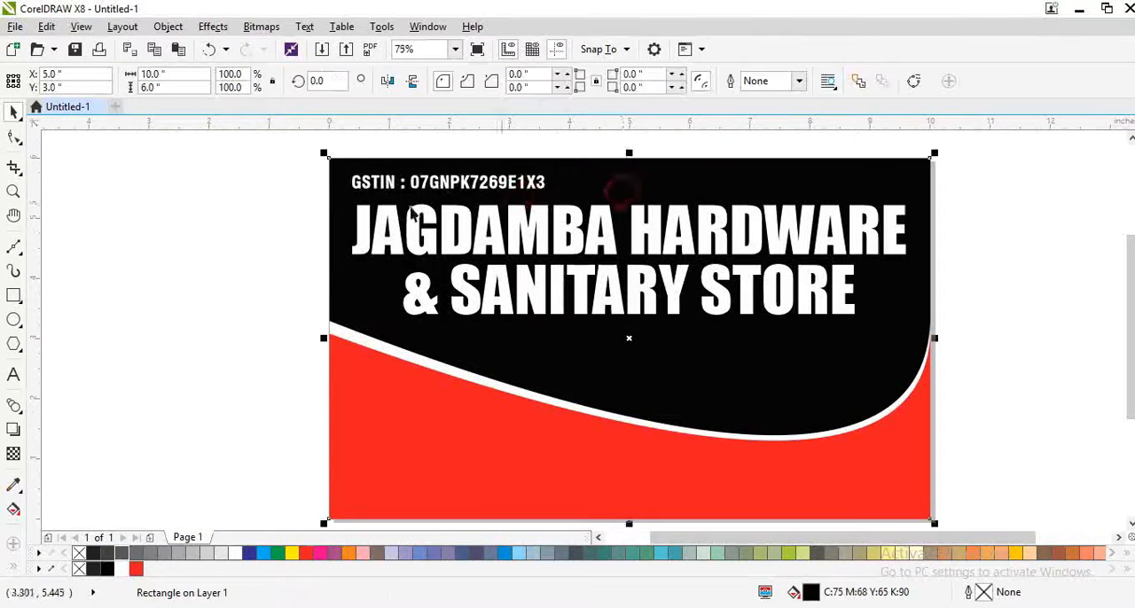
key("F4")
left_click(203, 214)
Step: Copy the GSTIN line to the page's upper-right corner and replace its text with the contact's name and phone number
left_click_drag(452, 172, 831, 184)
right_click(831, 183)
key("F8")
scroll(849, 164, "up", 1)
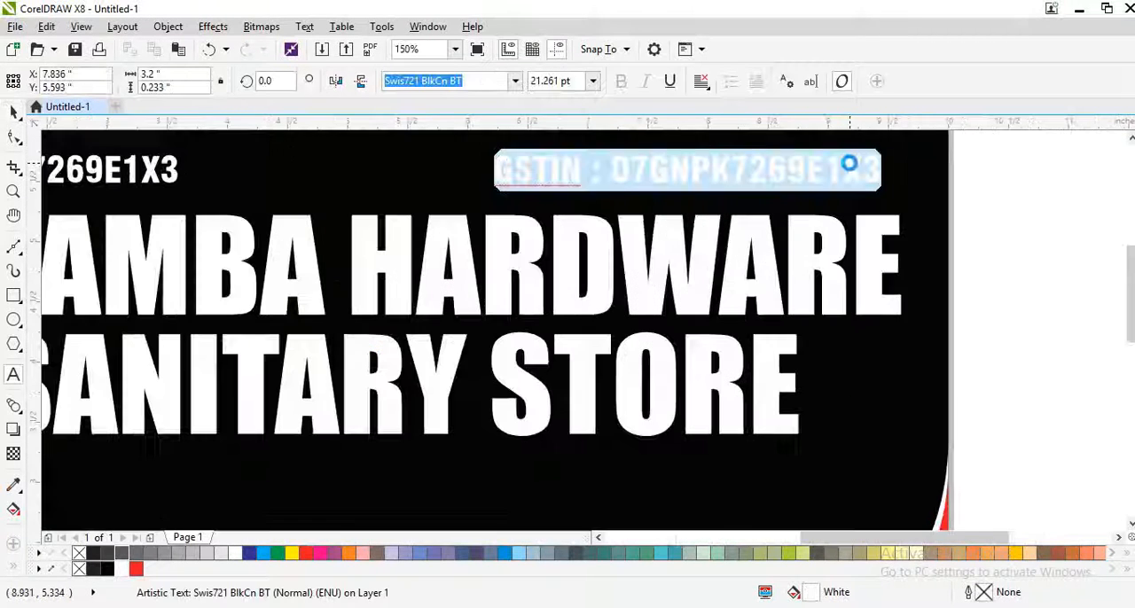
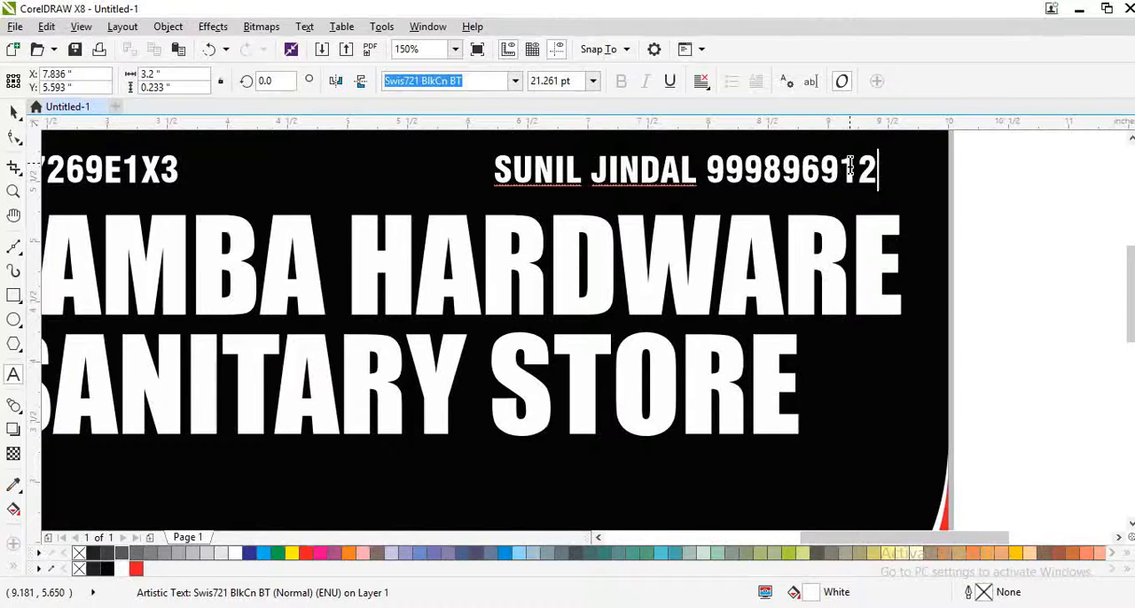
type("-")
key("ctrl+space")
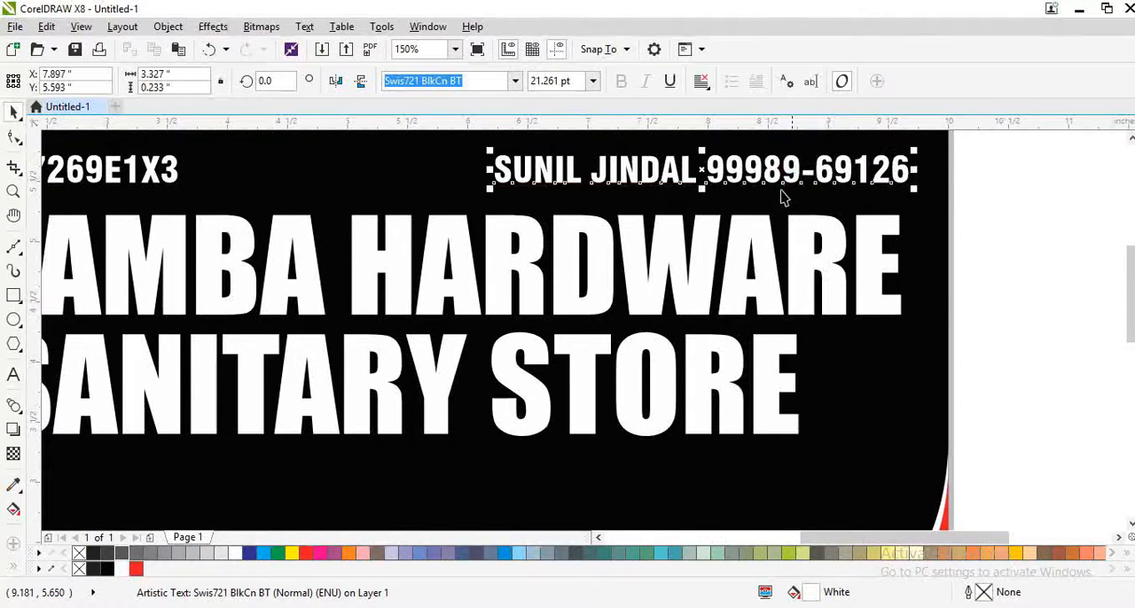
left_click(750, 210)
key("F4")
left_click(987, 238)
Step: Stretch both heading lines slightly taller together, keeping their width
left_click(691, 290)
left_click(597, 219, "shift")
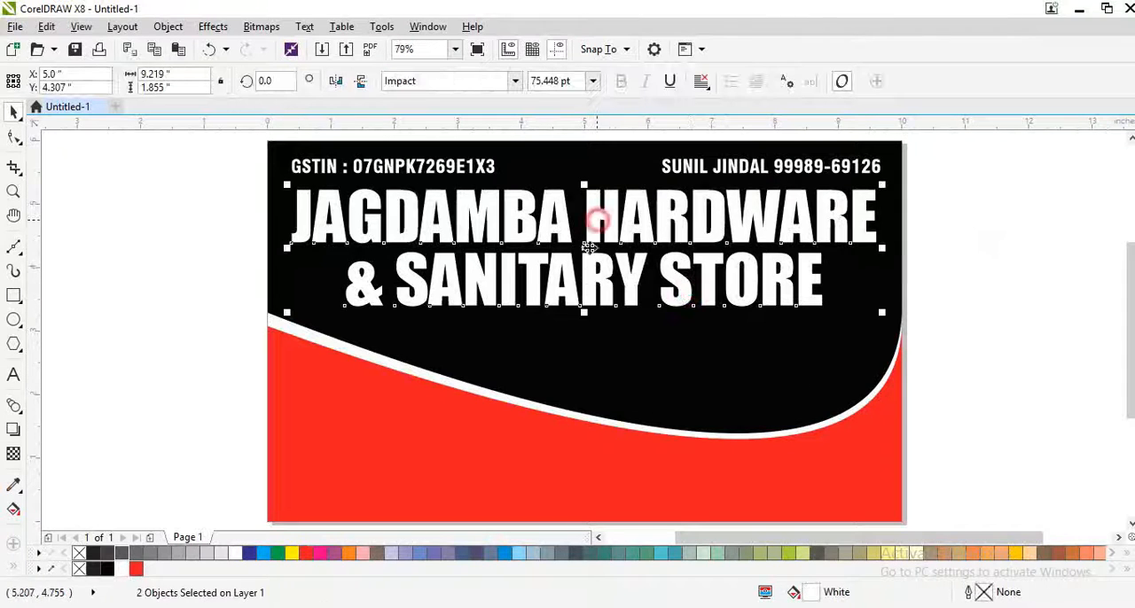
left_click_drag(583, 312, 583, 322)
left_click(197, 340)
Step: Fill both heading lines with yellow, C0 M10 Y100 K0
left_click(519, 233)
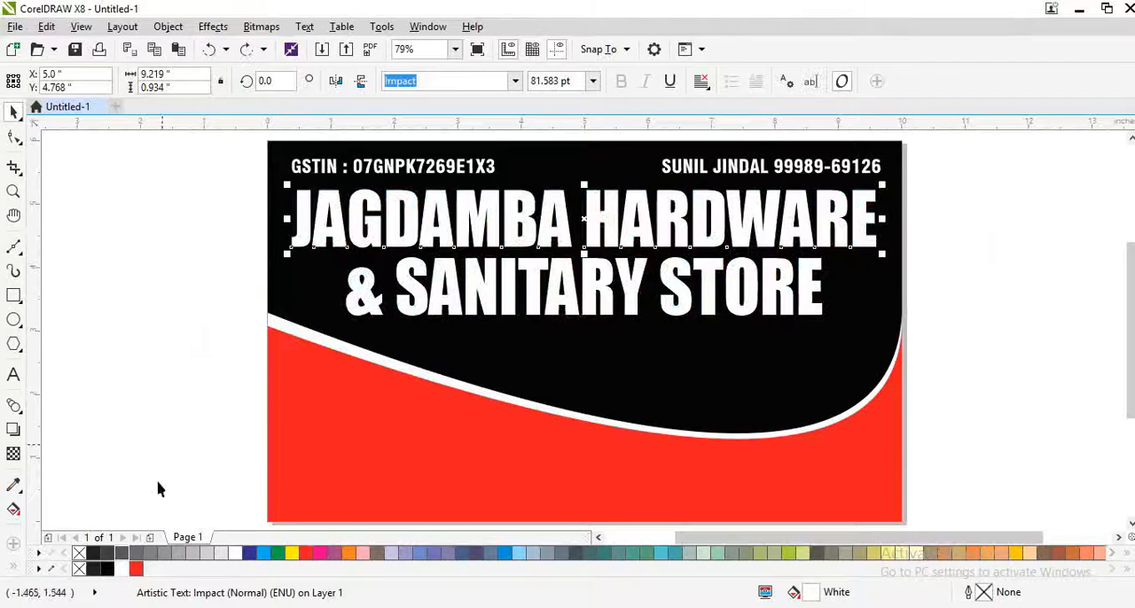
left_click(295, 554)
left_click(564, 298)
key("ctrl+r")
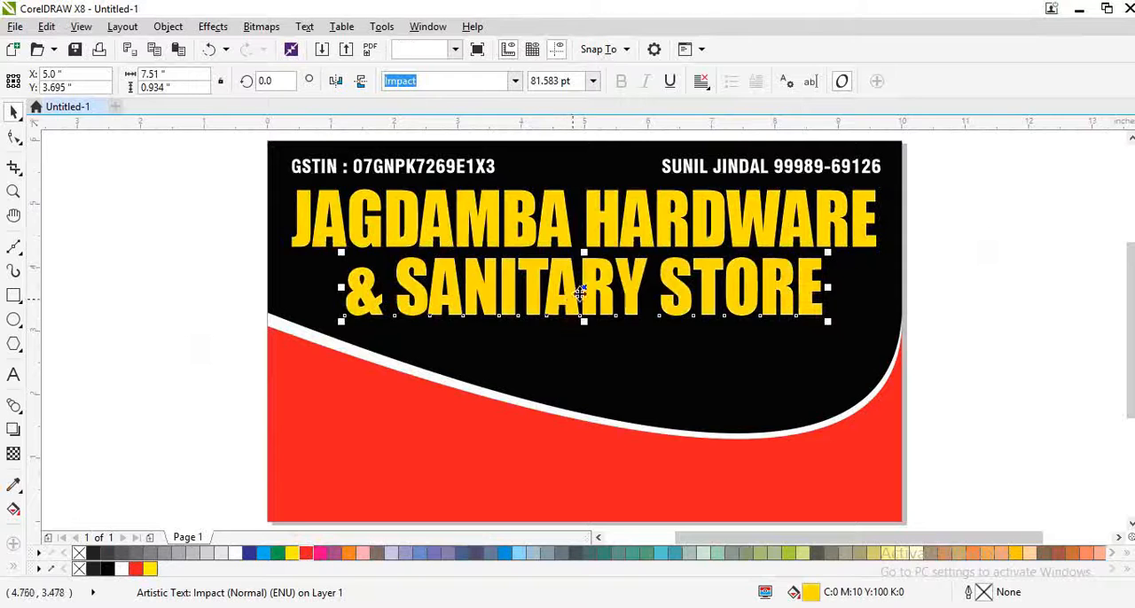
Step: Apply a vertical fountain fill fading from yellow at the top to white at the bottom on both heading lines
key("g")
left_click_drag(597, 237, 600, 305)
key("space")
left_click(595, 205)
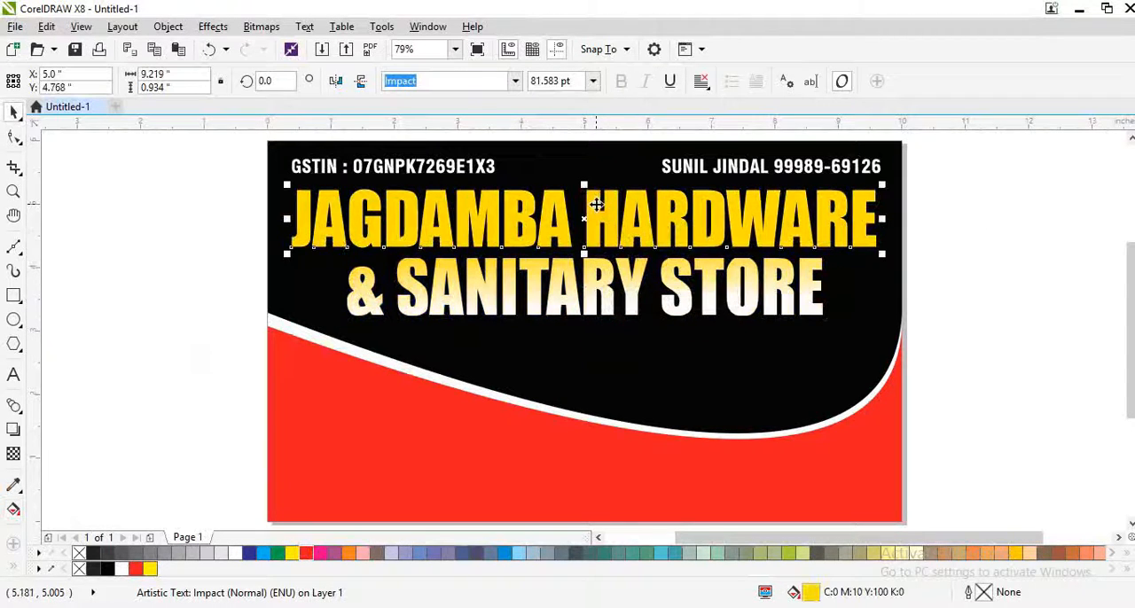
key("ctrl+r")
Step: Change the yellow end of the second heading line's gradient to light blue
left_click(594, 284)
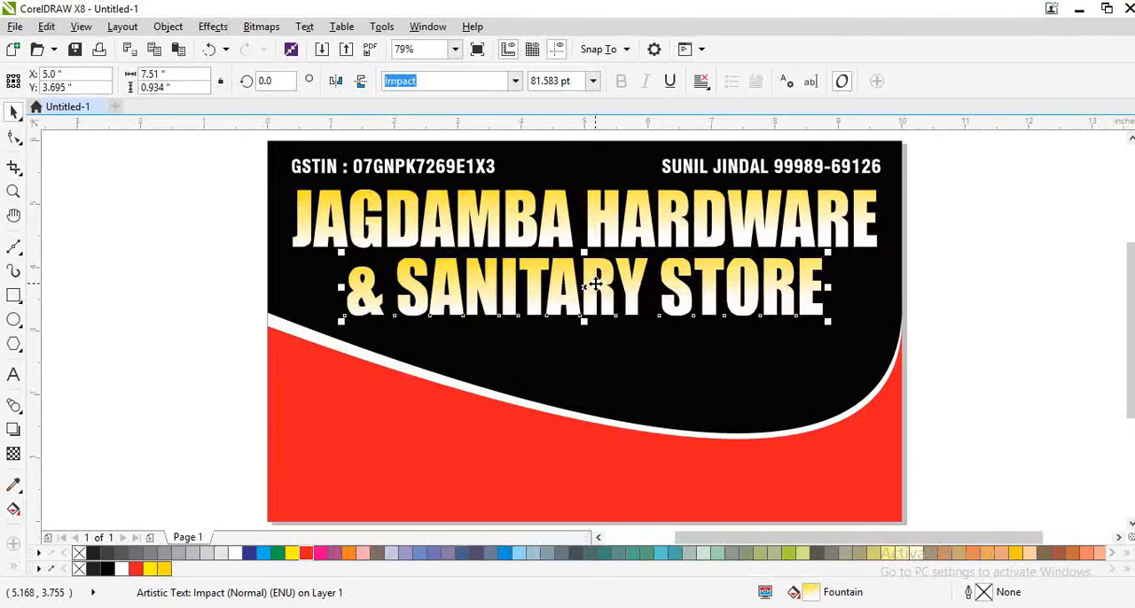
key("g")
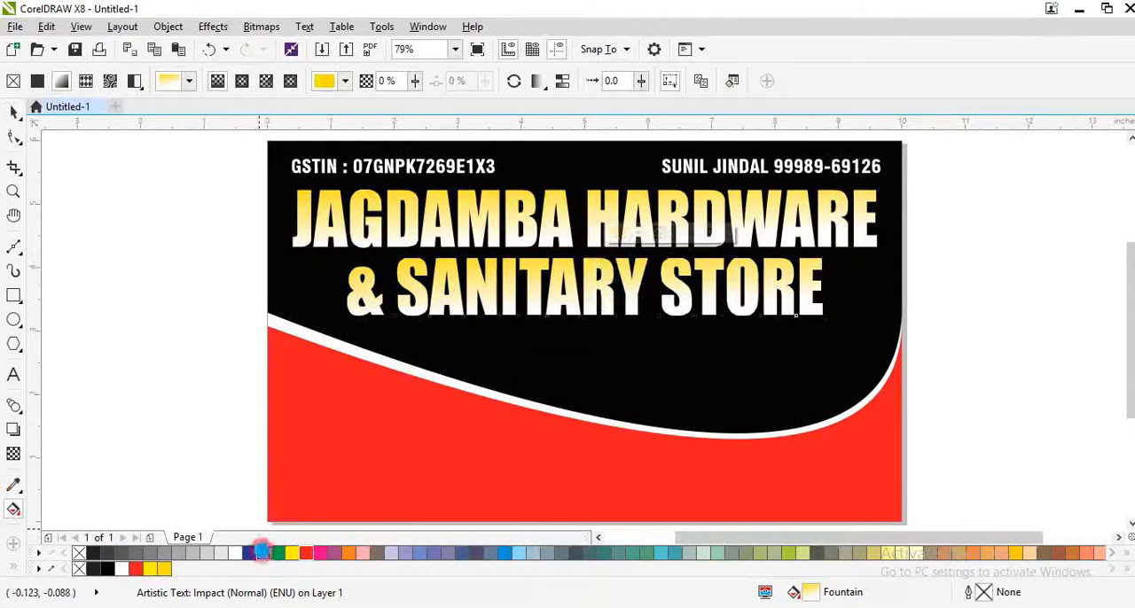
left_click(262, 551)
key("space")
Step: Copy the contact line below the second heading line and replace its text with "DEALS IN : ALL KINDS OF HARDWARE & SANITARY"
left_click_drag(724, 168, 538, 347)
right_click(529, 353)
scroll(529, 353, "up", 1)
double_click(540, 344)
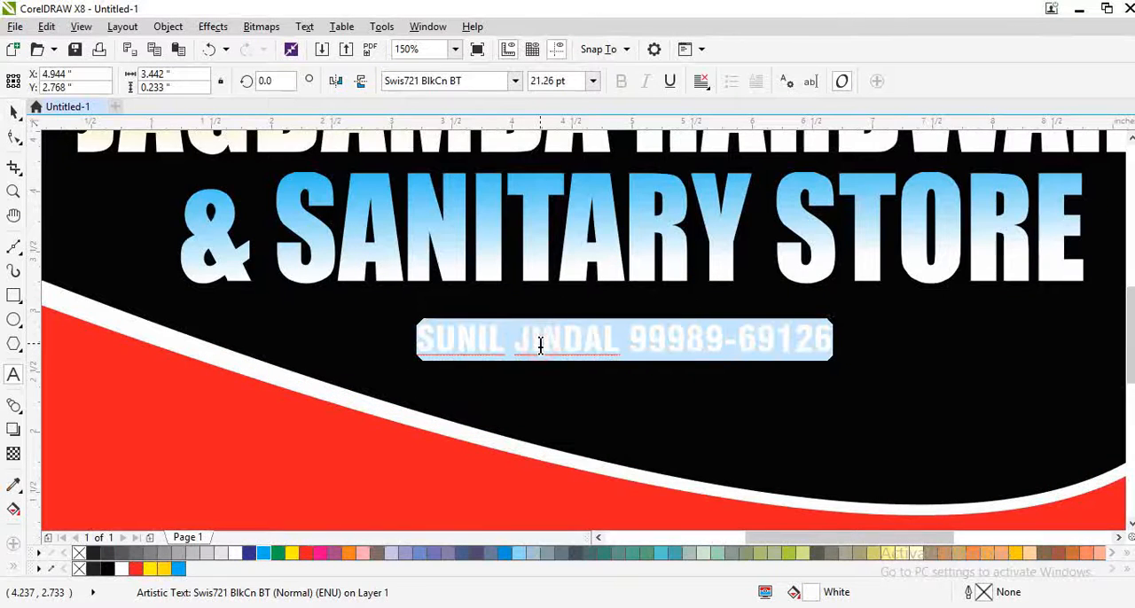
type("DE")
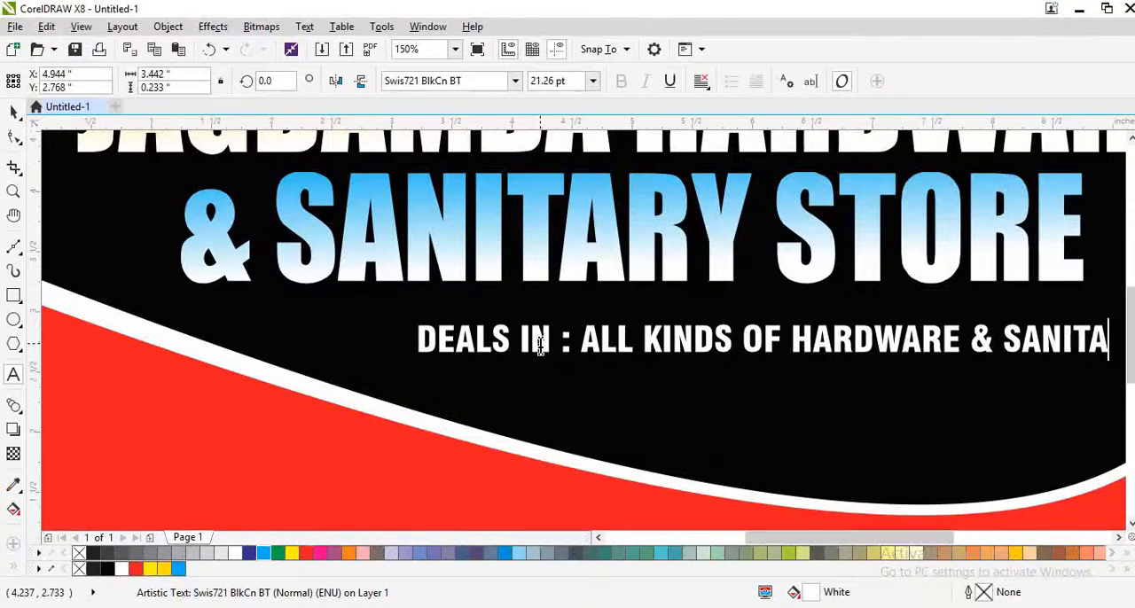
type("RY")
Step: Move the DEALS IN line up close beneath the second heading line and add ITEMS to its end
scroll(428, 310, "down", 1)
key("ctrl+space")
left_click_drag(667, 327, 609, 316)
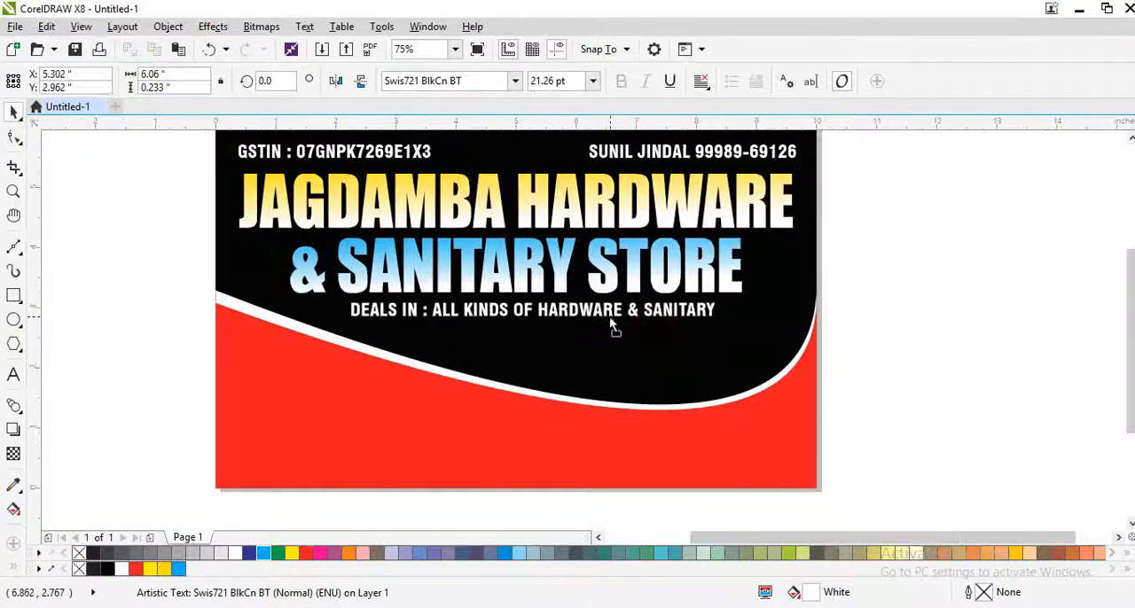
key("ctrl+space")
scroll(665, 295, "up", 1)
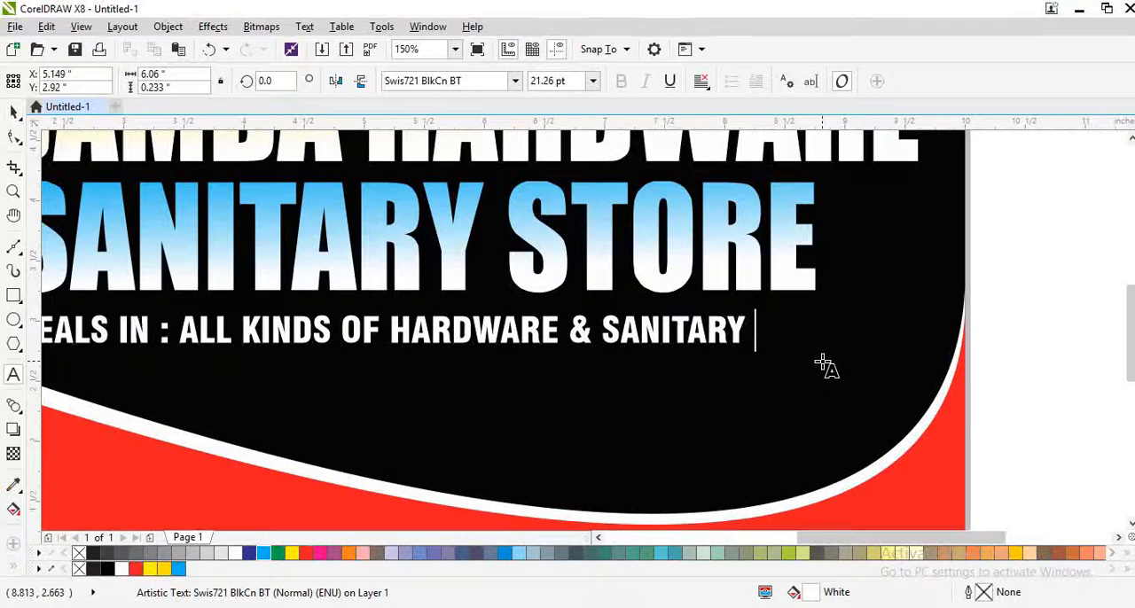
scroll(815, 358, "down", 1)
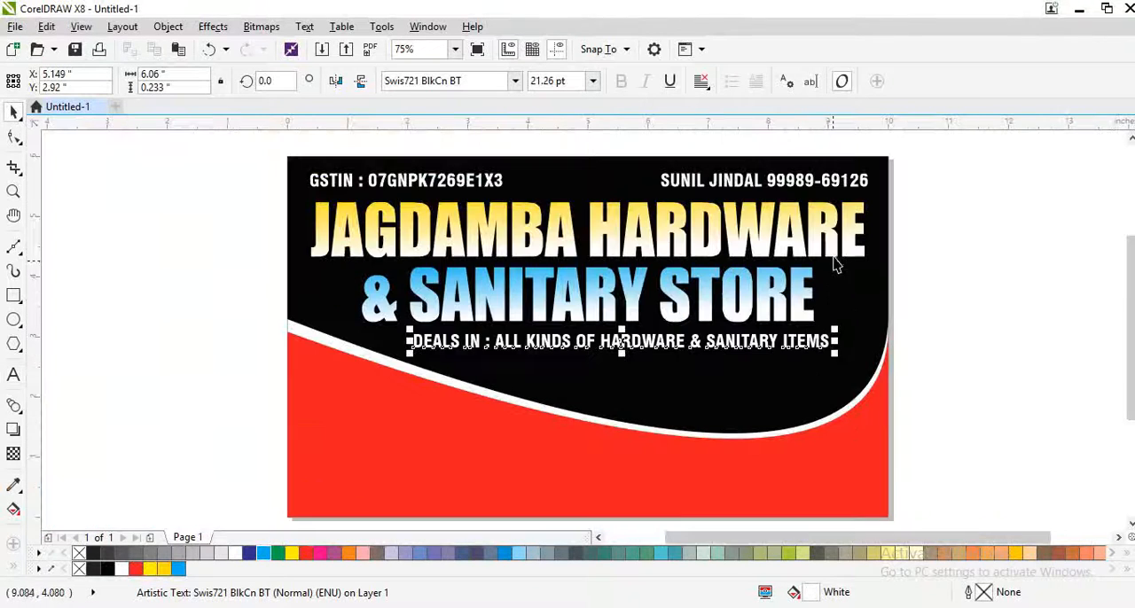
Step: Align the DEALS IN line with the right edge of the JAGDAMBA HARDWARE heading
left_click(836, 251, "shift")
key("r")
left_click(972, 365)
scroll(575, 371, "up", 1)
scroll(344, 356, "down", 1)
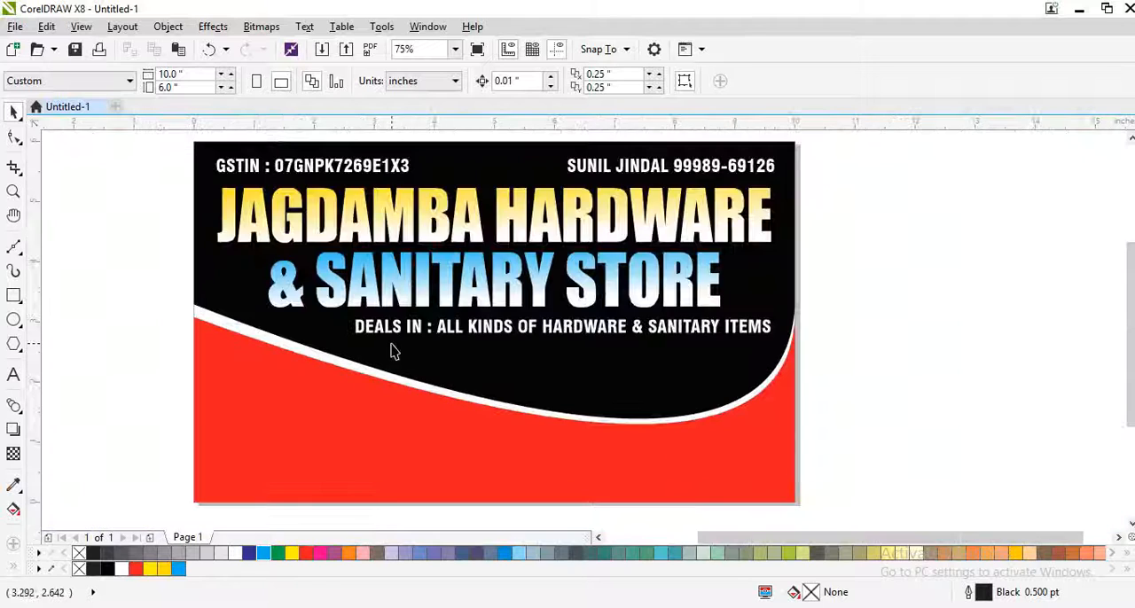
scroll(310, 341, "up", 1)
scroll(306, 338, "down", 1)
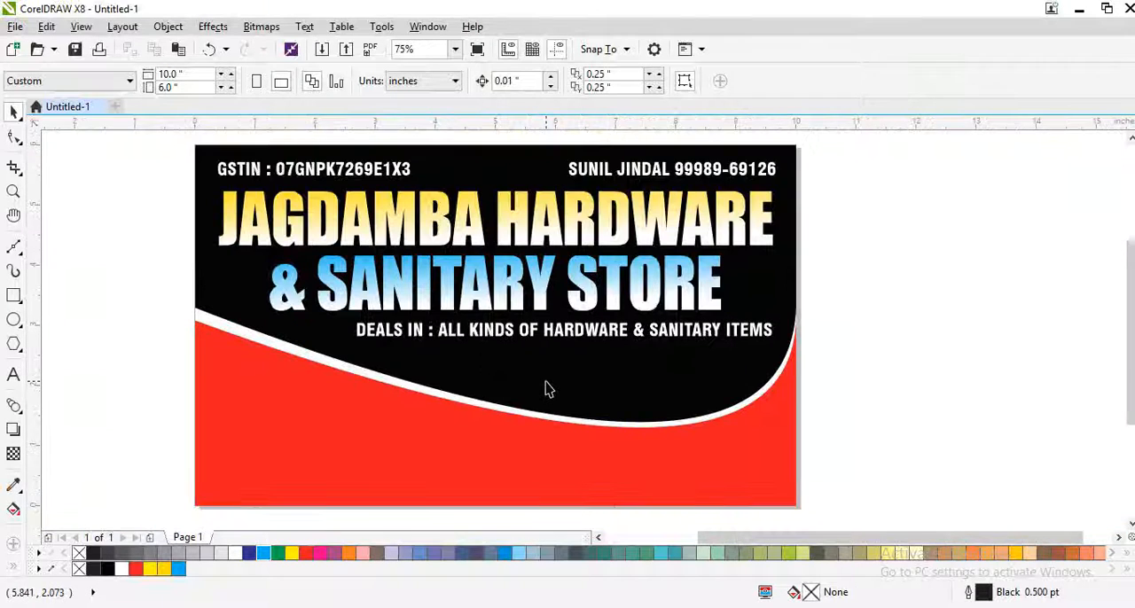
scroll(547, 404, "up", 1)
left_click(566, 265)
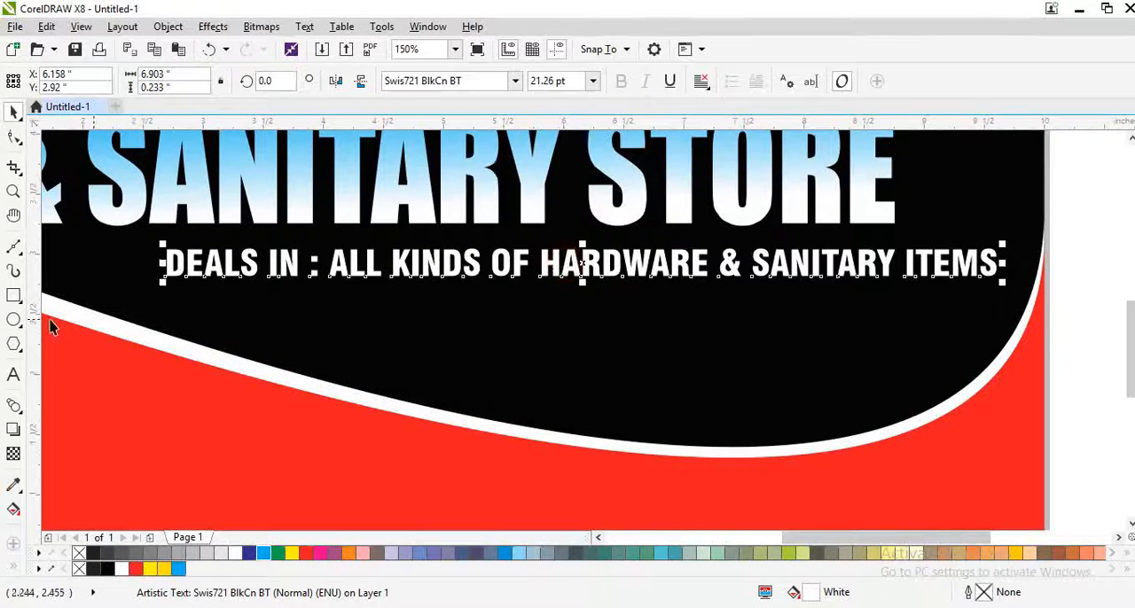
scroll(50, 324, "down", 1)
scroll(452, 303, "up", 1)
scroll(448, 314, "down", 1)
left_click_drag(671, 316, 712, 304)
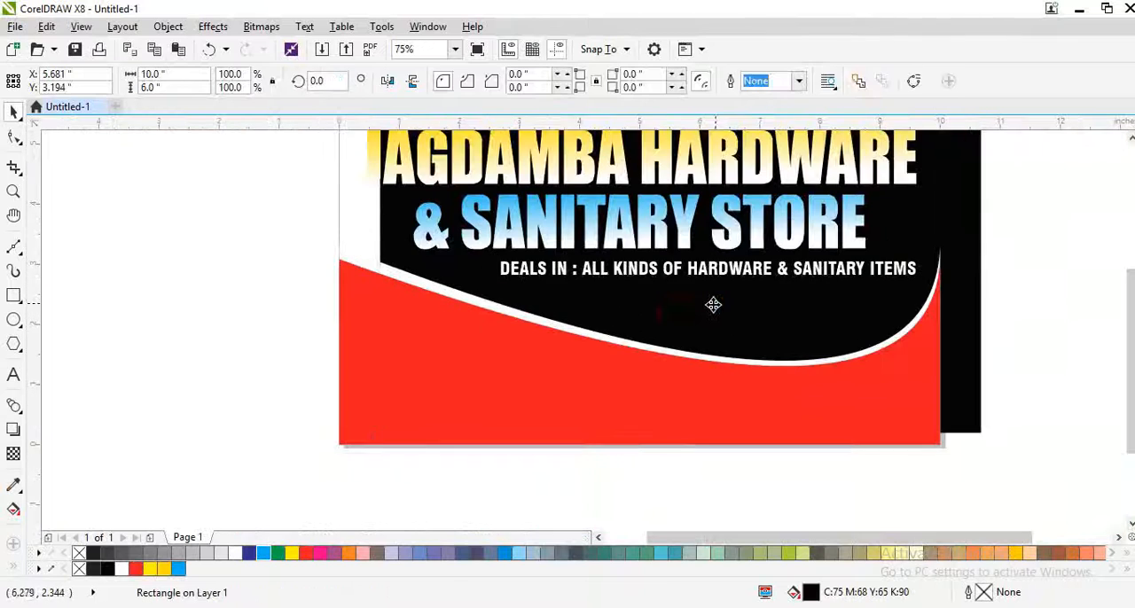
key("ctrl+z")
key("F4")
Step: Reshape the white curve's upper edge into a wave using an added node, and delete the red curve in front of it
left_click(681, 457)
key("F10")
left_click(528, 401)
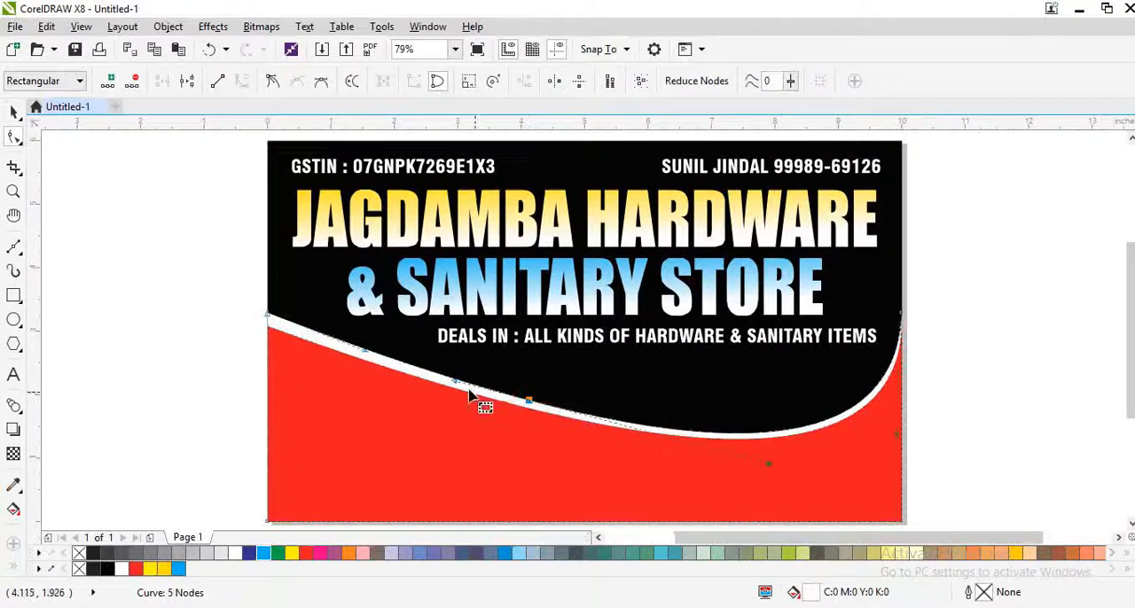
left_click_drag(444, 443, 444, 434)
key("space")
left_click(565, 426)
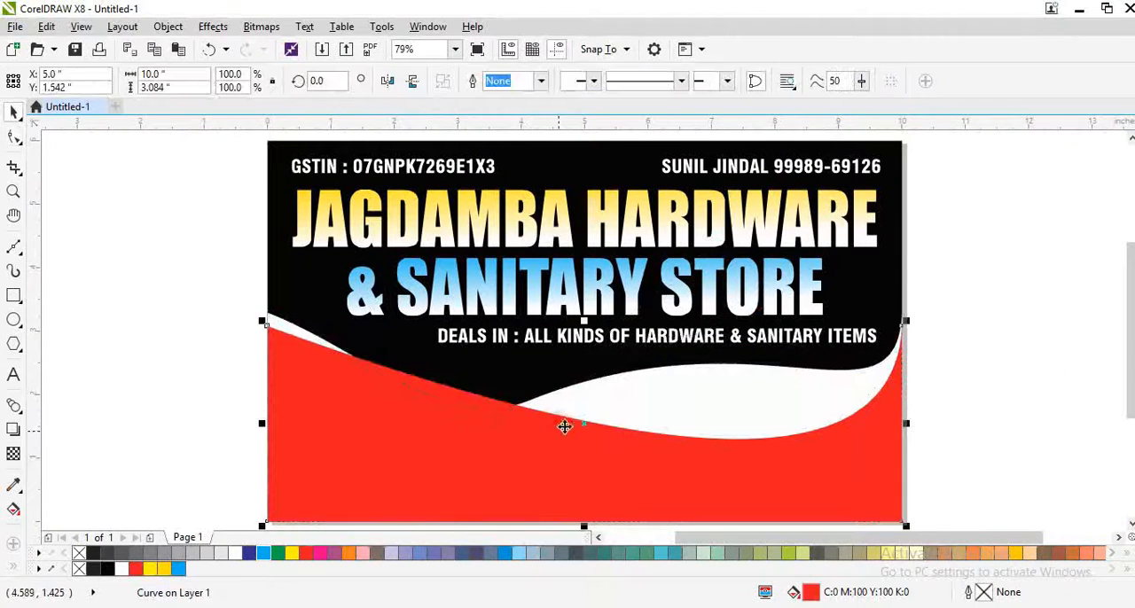
key("Delete")
Step: Refine the white shape's wavy upper edge with another node near the middle of the wave
left_click(580, 400)
key("F10")
left_click(578, 381)
double_click(578, 383)
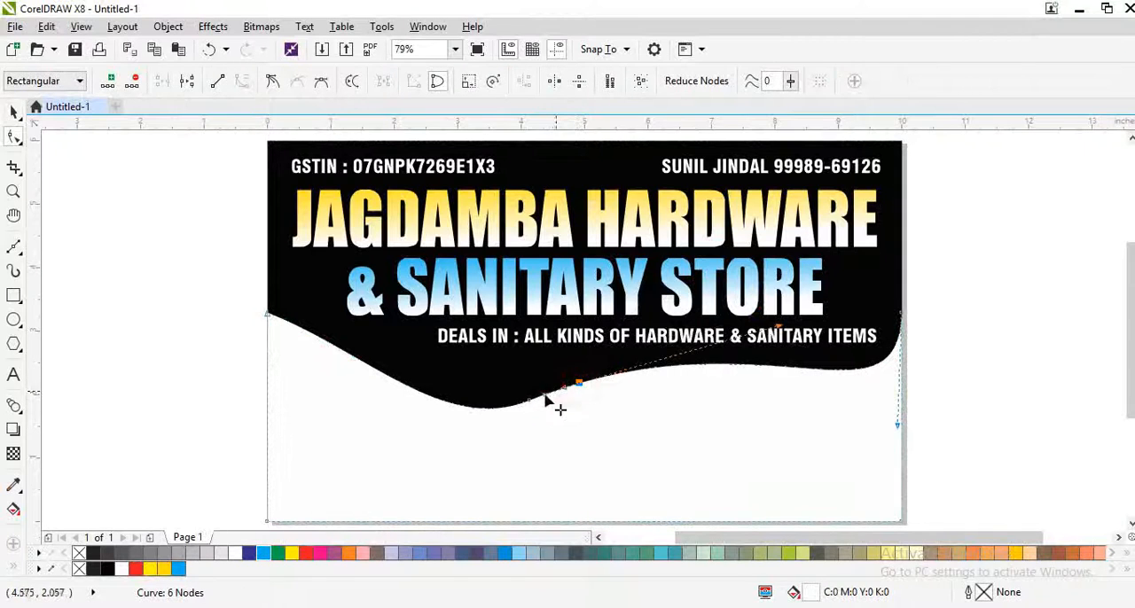
key("space")
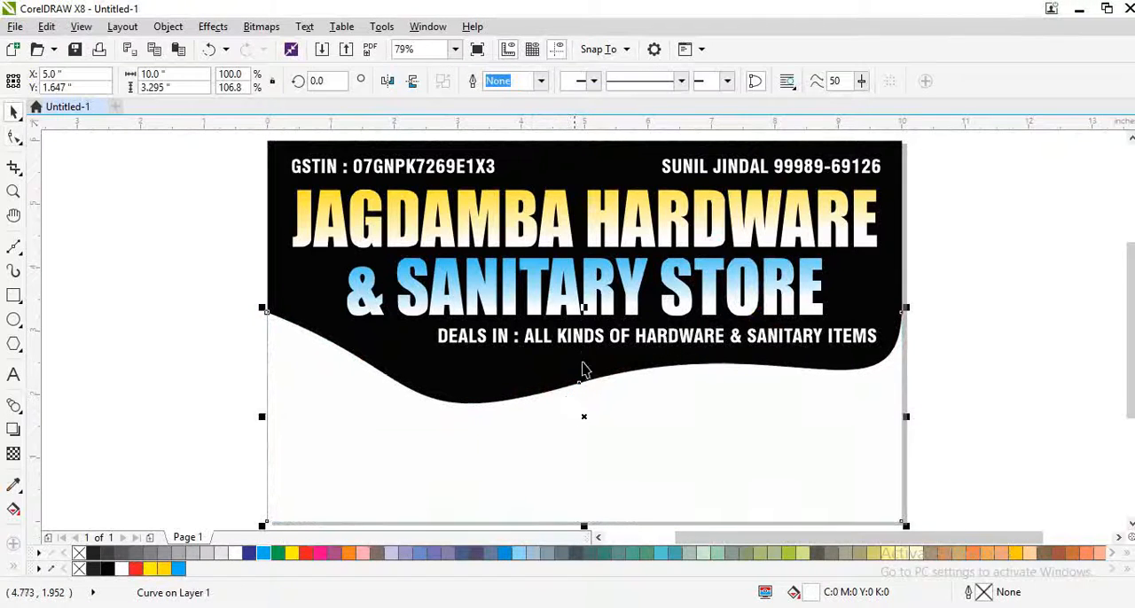
Step: Duplicate the wave shape with its height stretched to 3.465 in, fill the copy red and send it behind the white one
left_click_drag(585, 302, 589, 298)
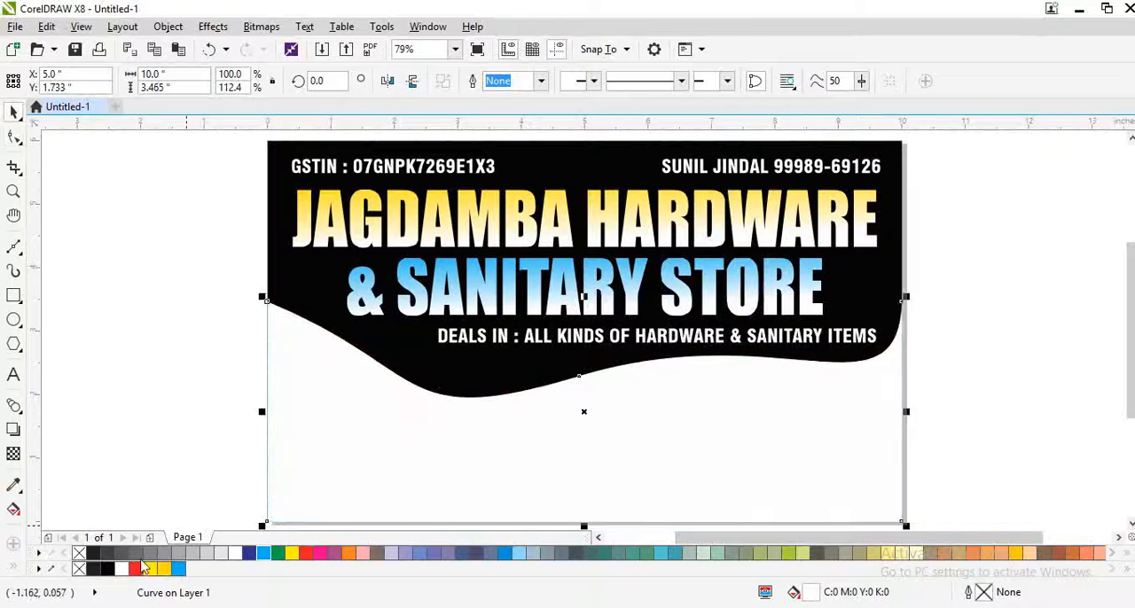
left_click(136, 568)
key("ctrl+Page_Down")
left_click_drag(280, 498, 309, 507)
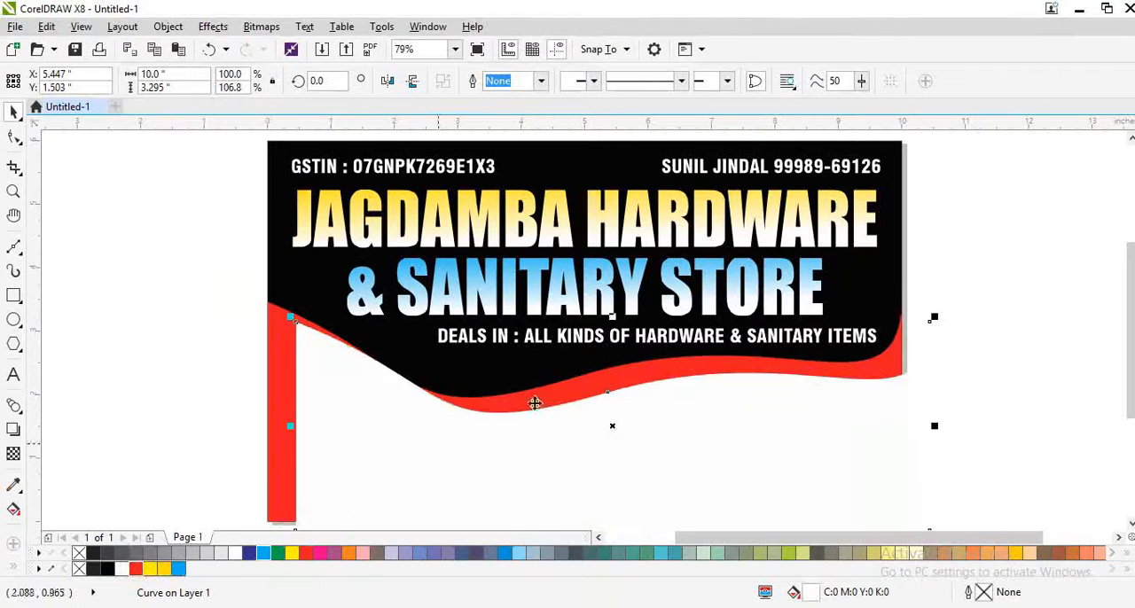
key("ctrl+z")
Step: Colour the taller rear wave deep yellow and the front wave red, leaving a yellow border strip along the edge
left_click(149, 568)
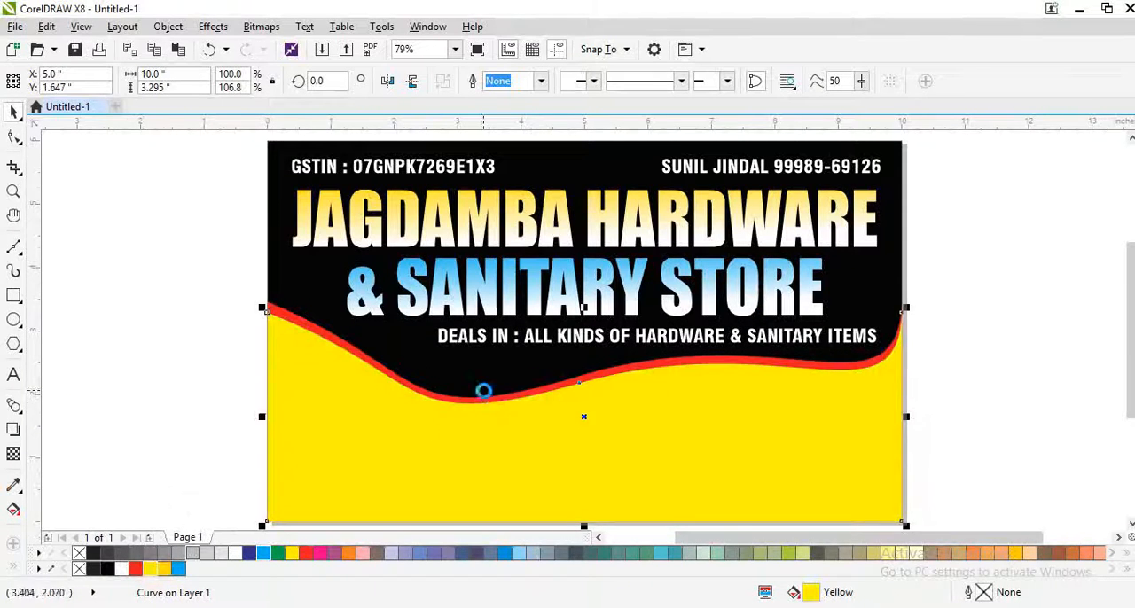
left_click(482, 387)
scroll(481, 387, "up", 2)
left_click(150, 568)
left_click(352, 471)
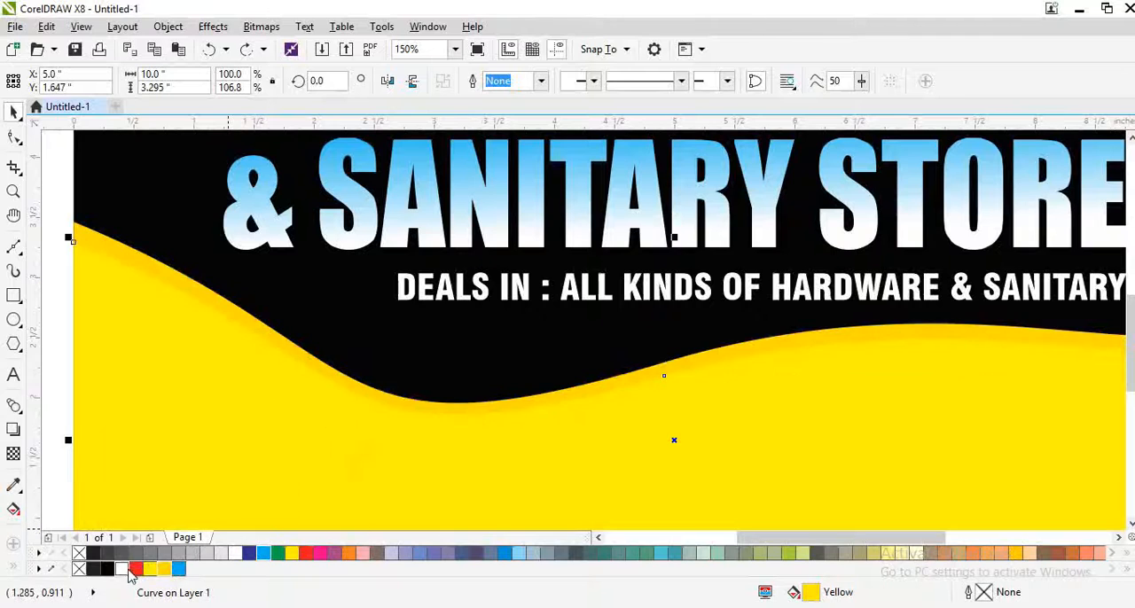
left_click(135, 568)
Step: Apply a vertical fountain fill to the front wave, from red at the top to black below the page's bottom edge
scroll(526, 431, "down", 3)
scroll(527, 425, "up", 2)
key("g")
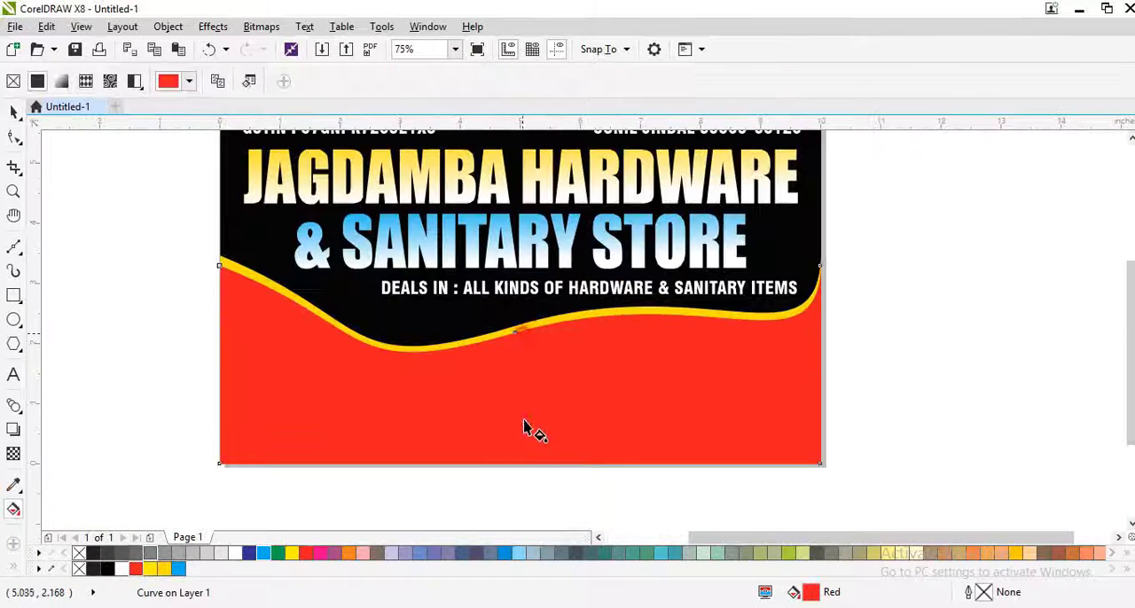
left_click_drag(520, 330, 525, 488)
left_click(108, 568)
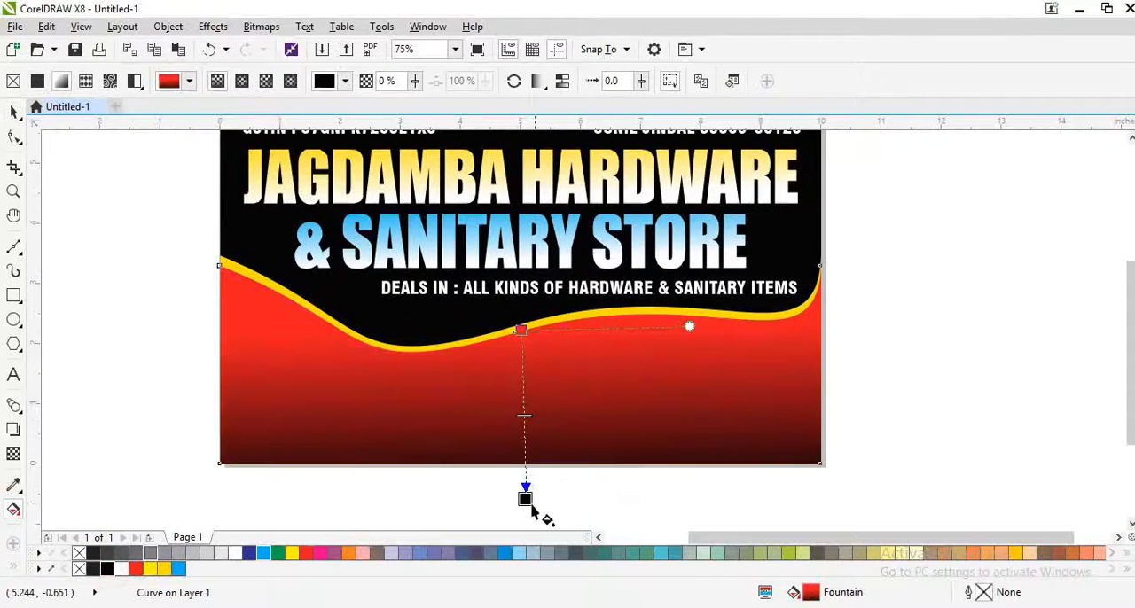
key("space")
Step: Apply a vertical fountain fill from deep yellow at the top to white at the bottom on the border wave
scroll(488, 331, "up", 2)
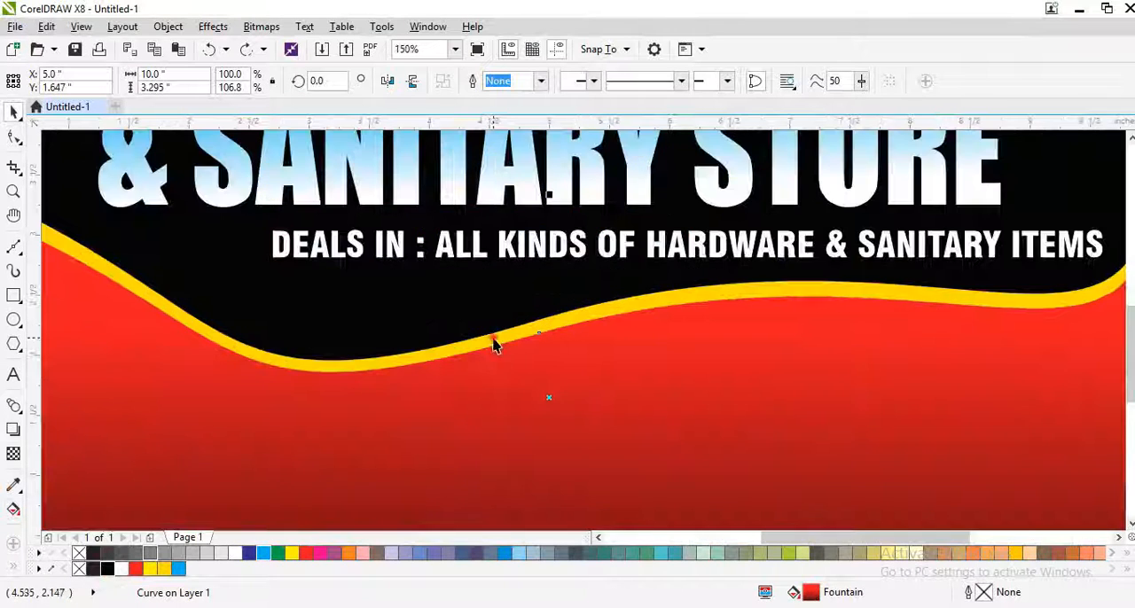
scroll(494, 345, "down", 2)
key("g")
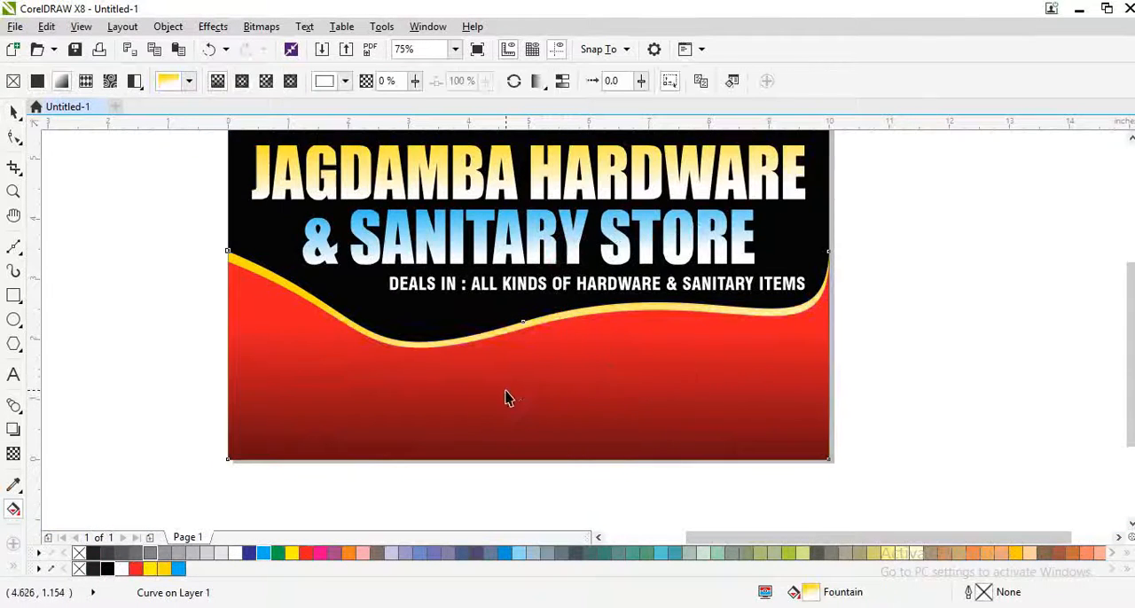
key("space")
Step: Thin the yellow border strip by reducing the rear wave's height to 3.335 in
scroll(527, 282, "up", 4)
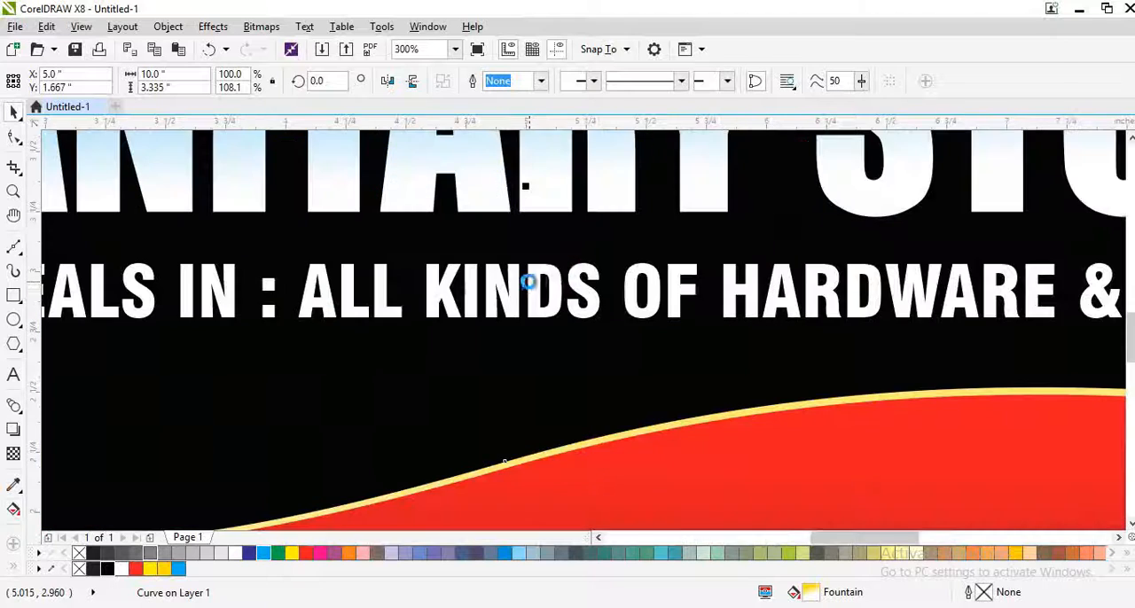
left_click(499, 384)
key("shift+F2")
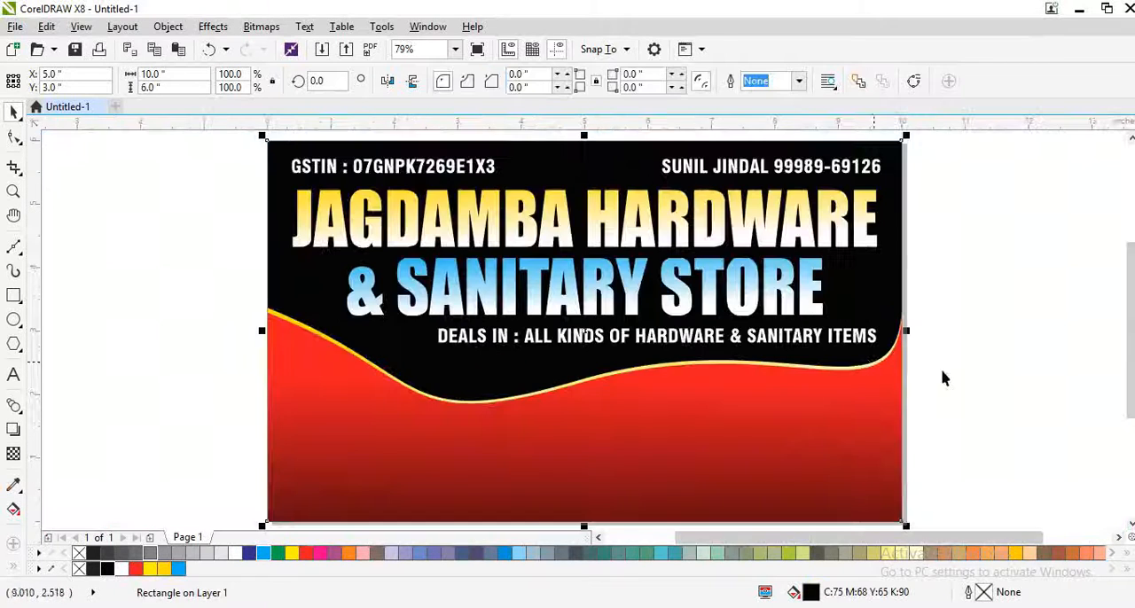
left_click(1016, 379)
Step: Draw a rectangle about 1.83 × 1.79 in over the wave's left part and round its corners to a 0.125 in radius
scroll(534, 422, "up", 2)
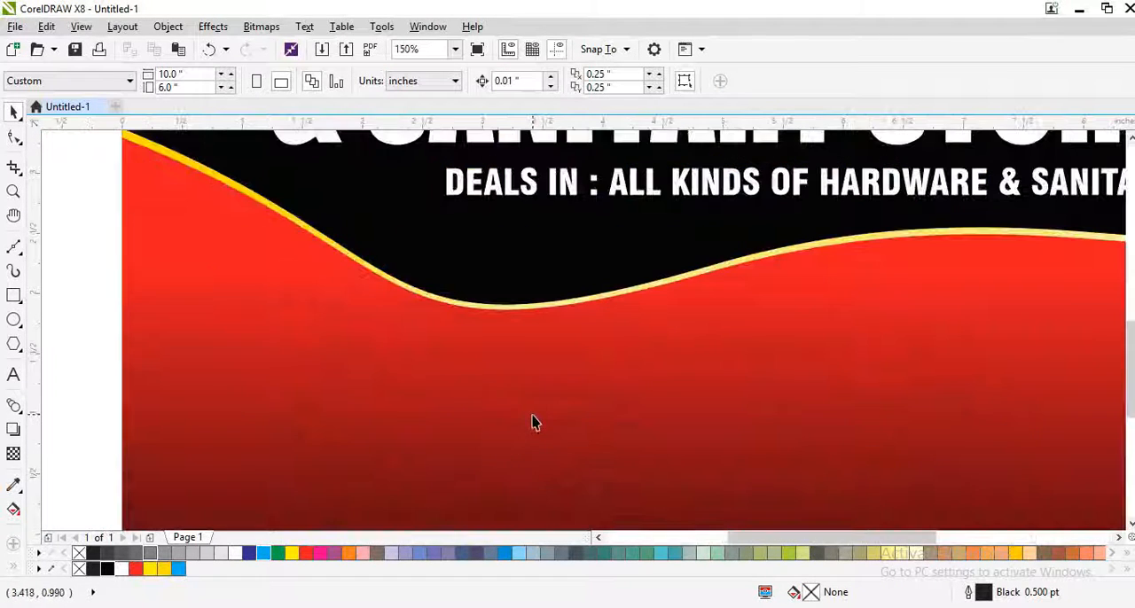
left_click(14, 295)
left_click_drag(211, 224, 432, 440)
key("space")
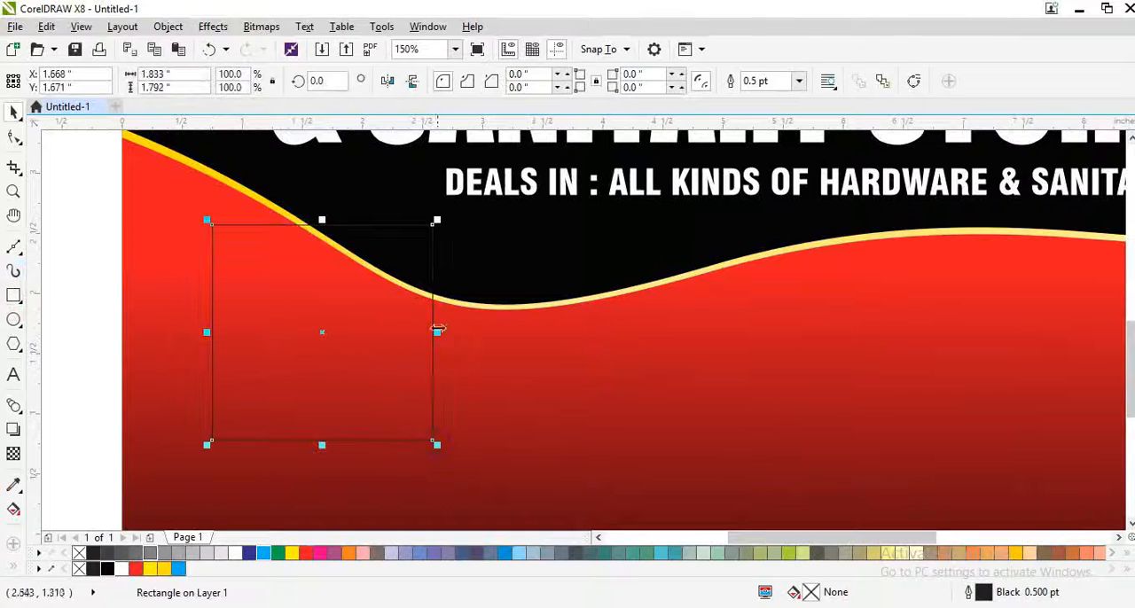
key("F10")
left_click_drag(432, 225, 434, 241)
key("space")
Step: Resize the rounded rectangle to a slightly larger square and rotate it to 341.298°
left_click_drag(177, 74, 75, 86)
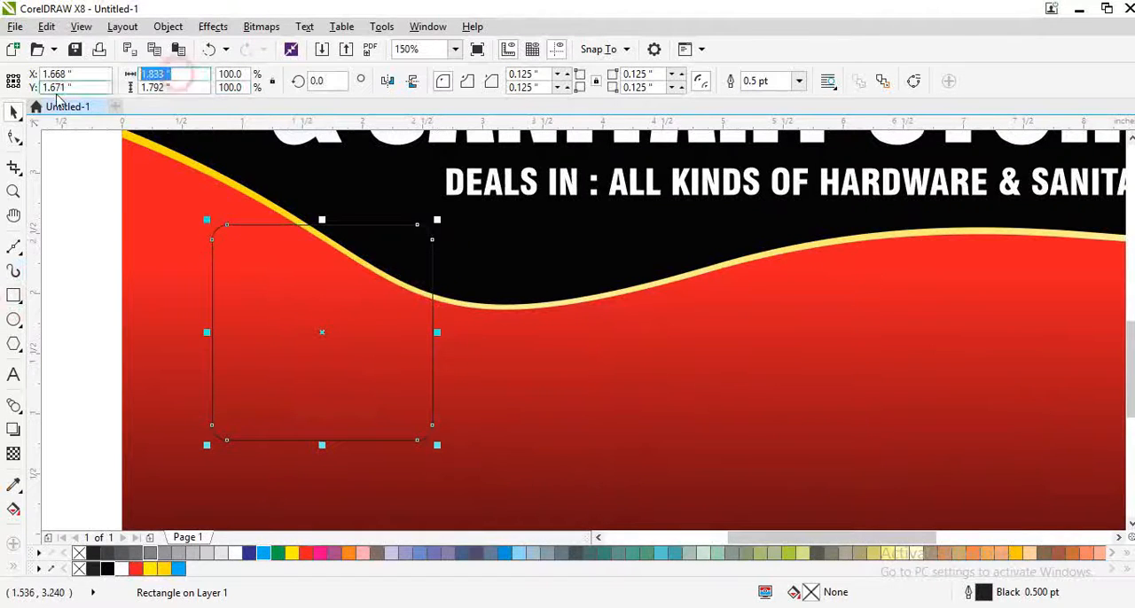
type("1")
key("Tab")
type("1")
key("Return")
left_click_drag(388, 397, 446, 452)
left_click(358, 341)
left_click_drag(444, 212, 464, 266)
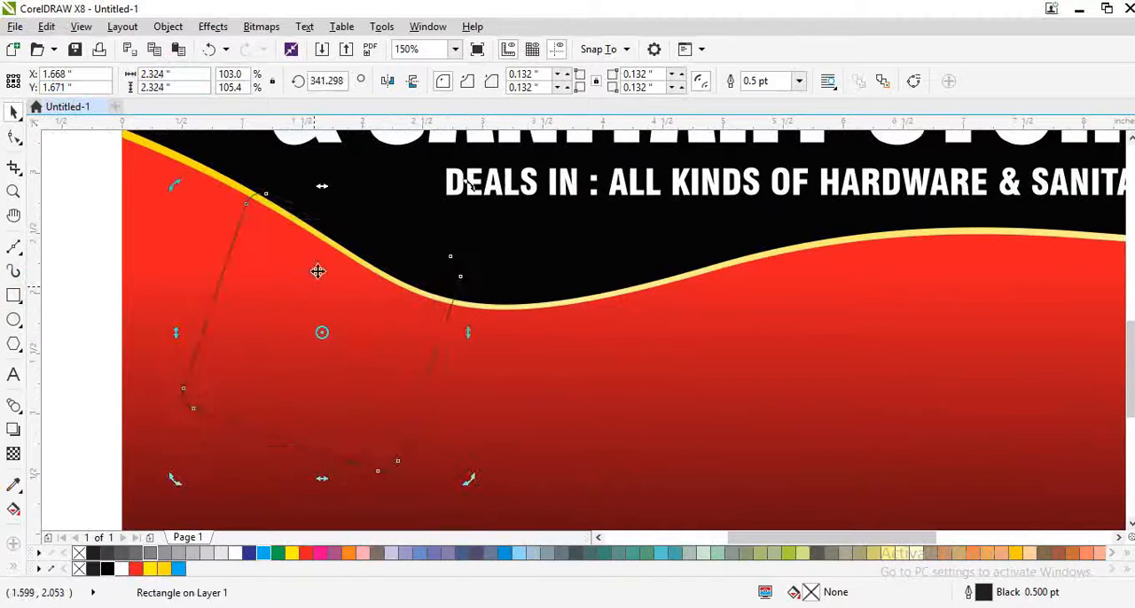
Step: Shrink the tilted square slightly and copy it to make a row of four squares across the red area
scroll(336, 310, "down", 2)
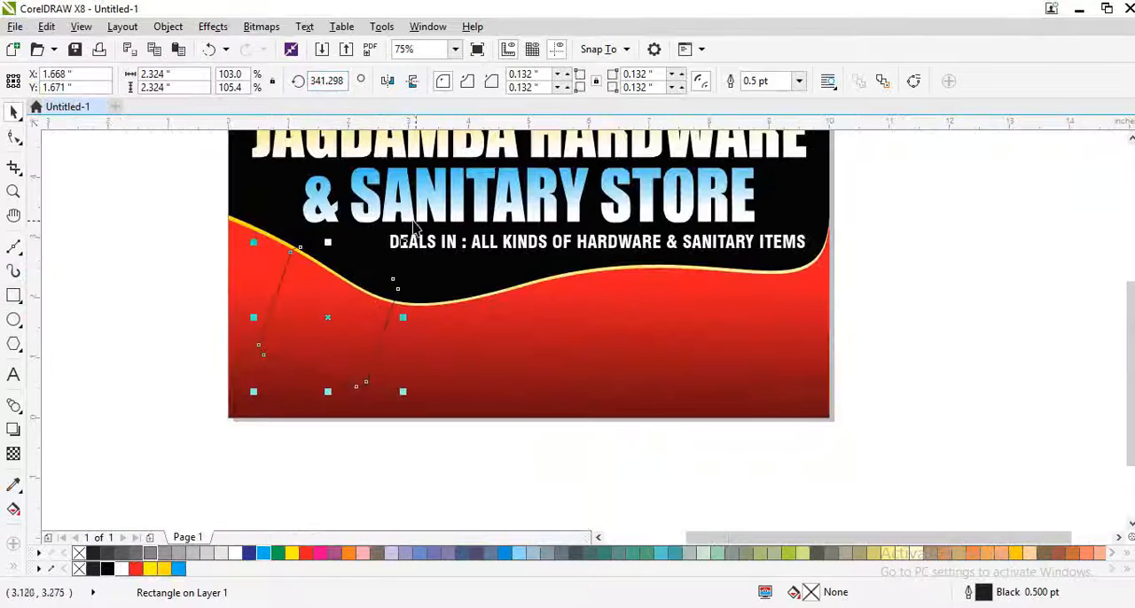
left_click(403, 391)
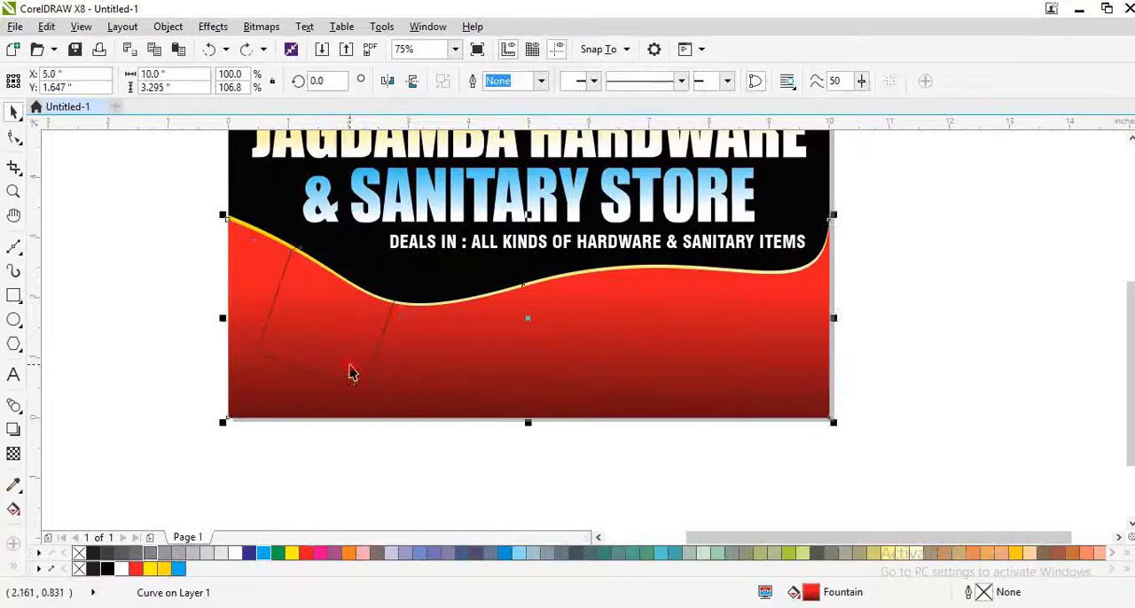
left_click(356, 382)
left_click_drag(403, 391, 458, 363)
right_click(457, 363)
left_click(333, 316, "shift")
left_click_drag(333, 316, 589, 338)
left_click(701, 448)
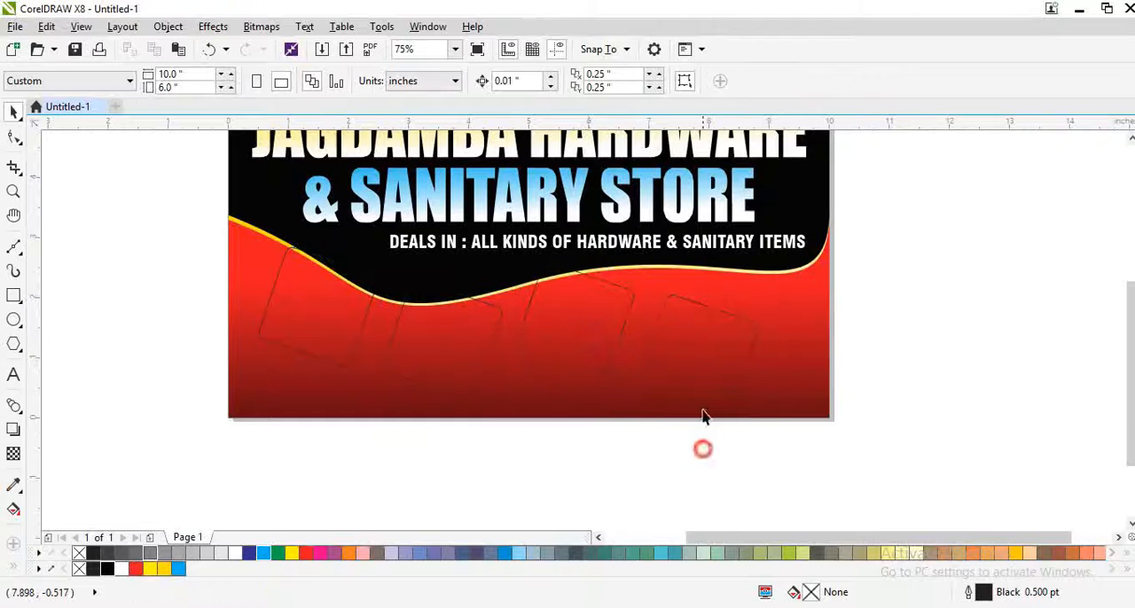
Step: Raise the rightmost square a little, group all four squares and centre the group horizontally on the red wave
left_click_drag(706, 358, 712, 319)
left_click(586, 328, "shift")
left_click(471, 336, "shift")
left_click(338, 344, "shift")
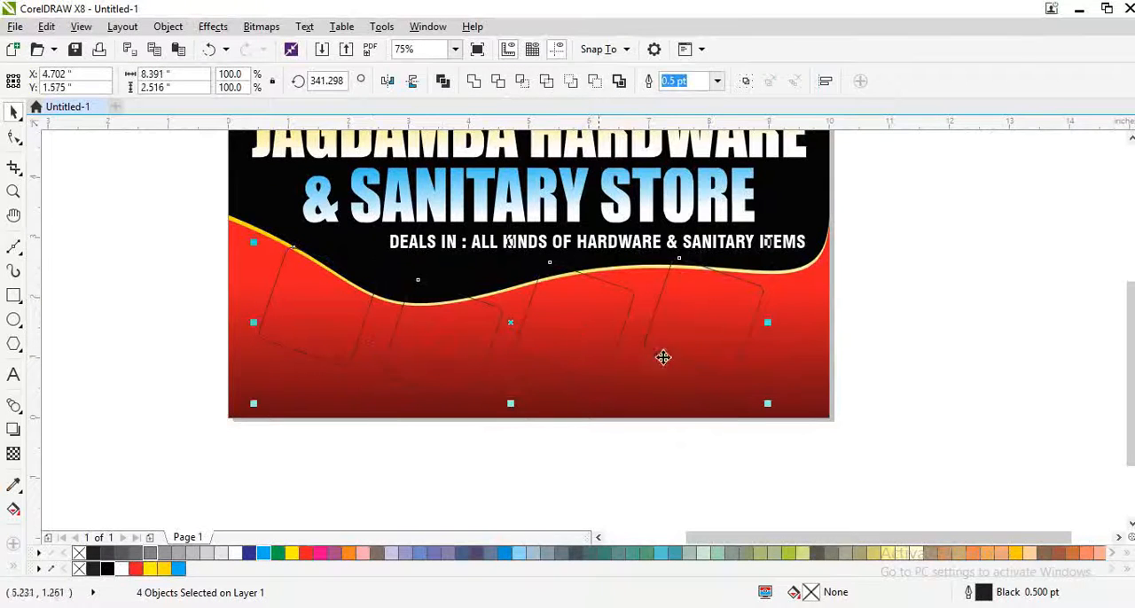
key("ctrl+g")
left_click(809, 351, "shift")
key("c")
left_click(643, 512)
Step: Give the group of four squares a 2 pt white outline and a white fill
left_click(576, 355)
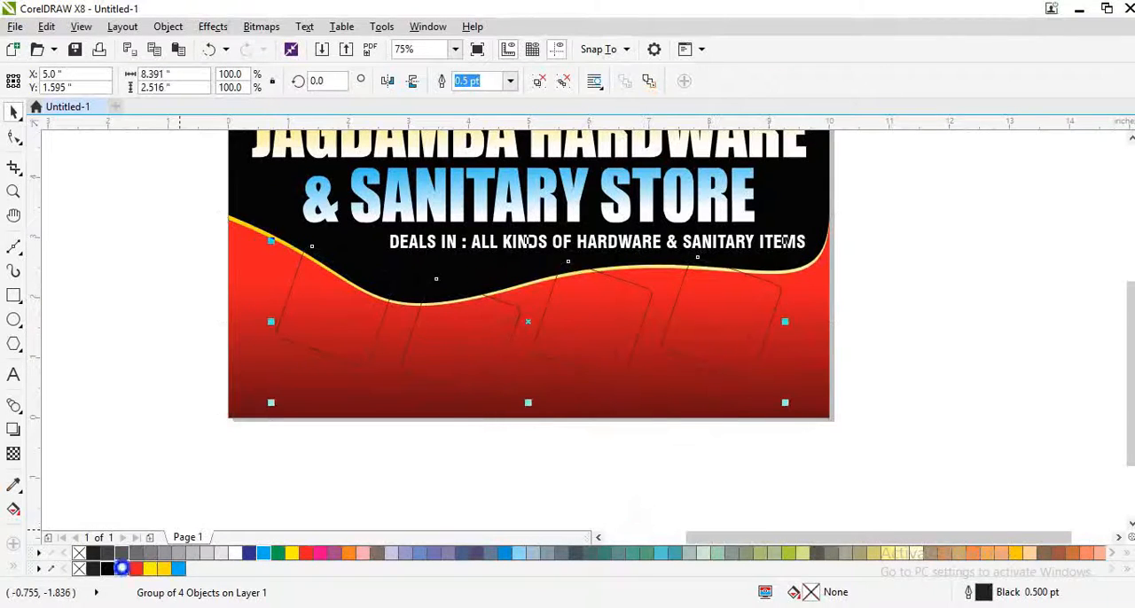
right_click(121, 568)
key("F12")
key("Return")
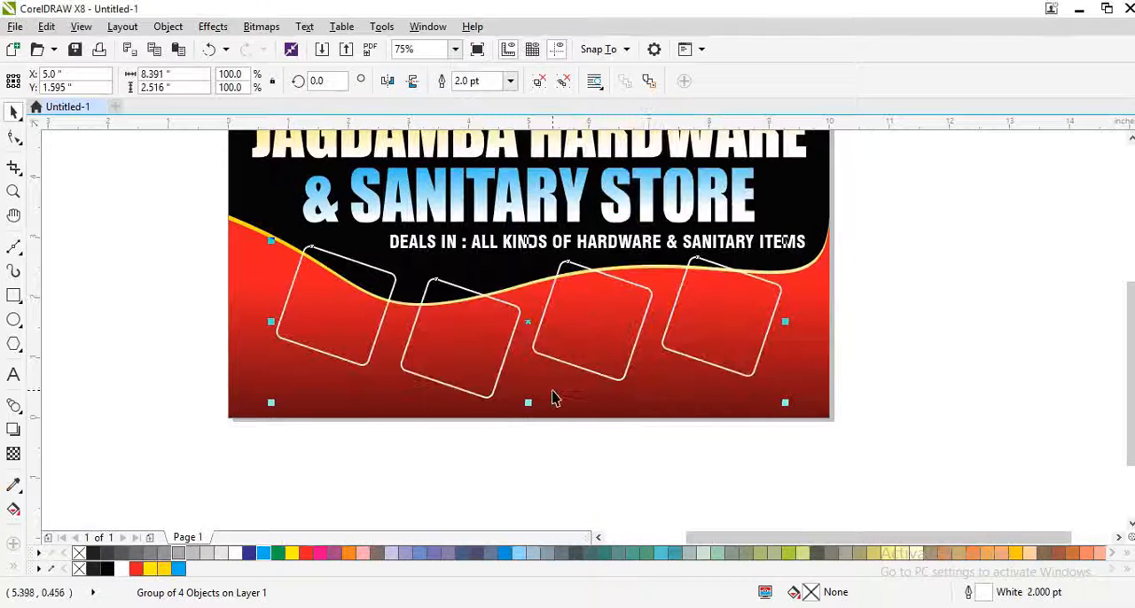
left_click(121, 569)
Step: Ungroup the four white squares at their centred position and select the rightmost one
left_click_drag(611, 379, 596, 360)
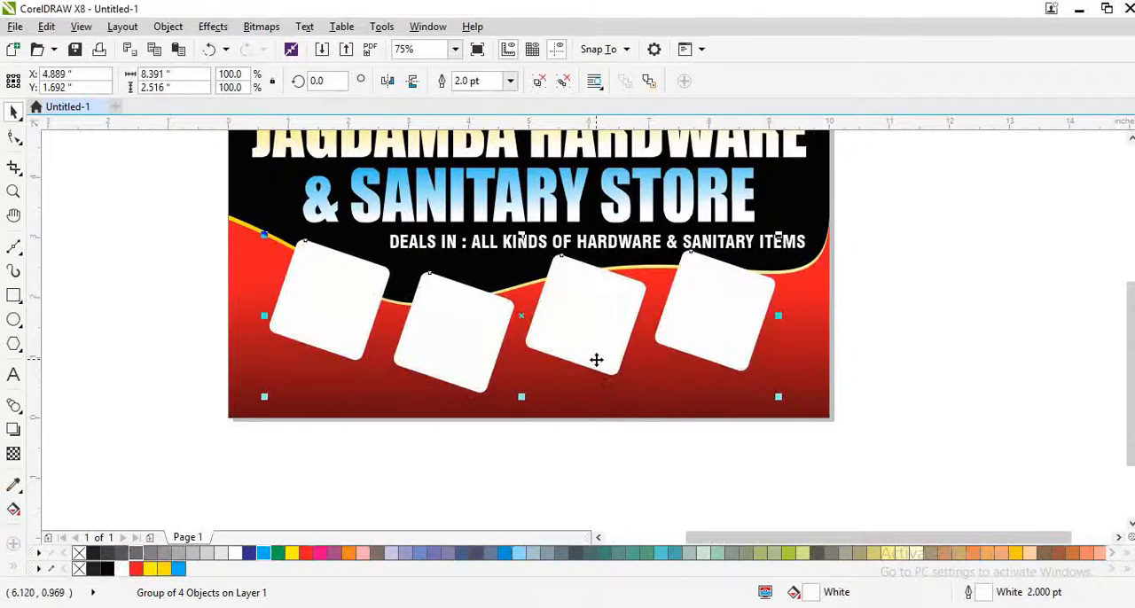
left_click_drag(648, 396, 655, 403)
left_click(702, 350)
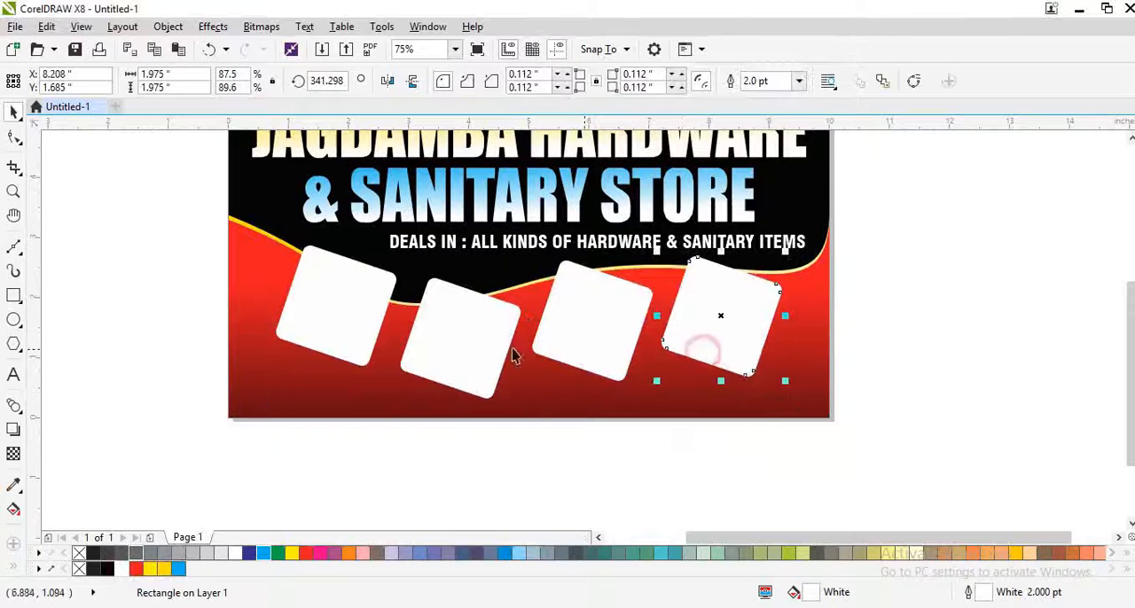
Step: Align the rightmost white square to the same height as the second square in the row
left_click(355, 324, "shift")
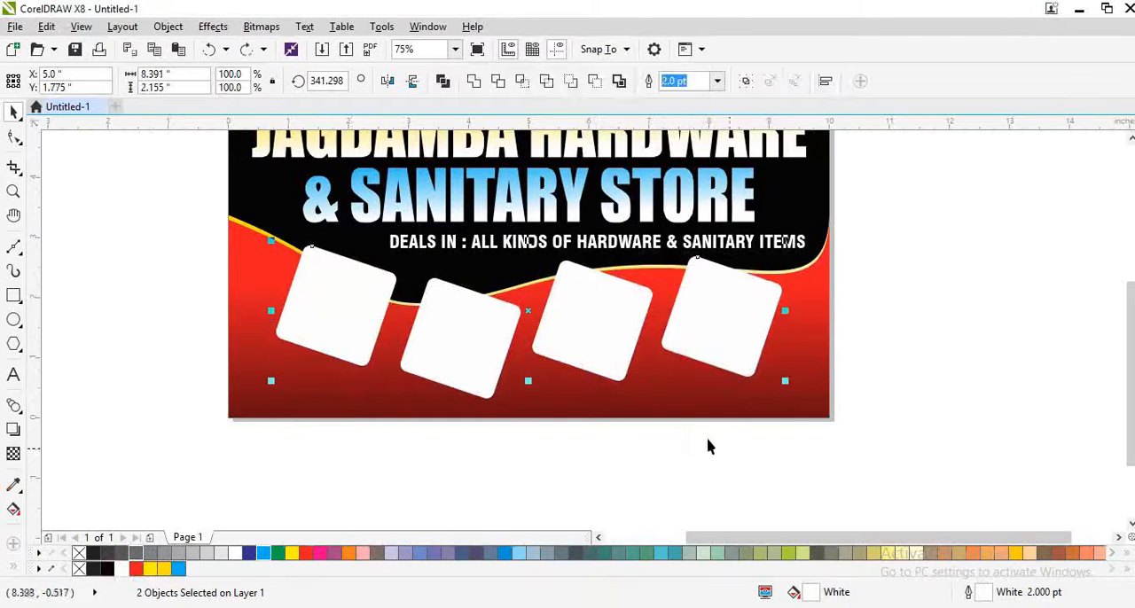
left_click(712, 365)
left_click(443, 372, "shift")
left_click(609, 345)
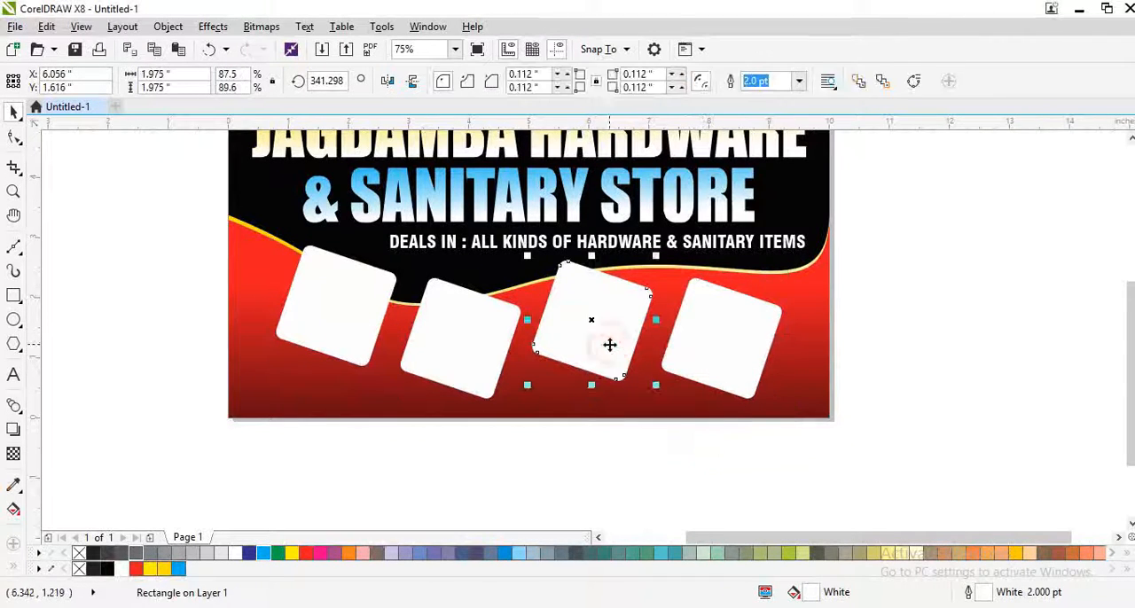
Step: Try mirroring the third square and respacing the row of four squares
left_click(413, 80)
left_click(388, 81)
left_click(721, 337)
left_click(595, 330, "shift")
left_click(426, 336, "shift")
left_click(308, 319, "shift")
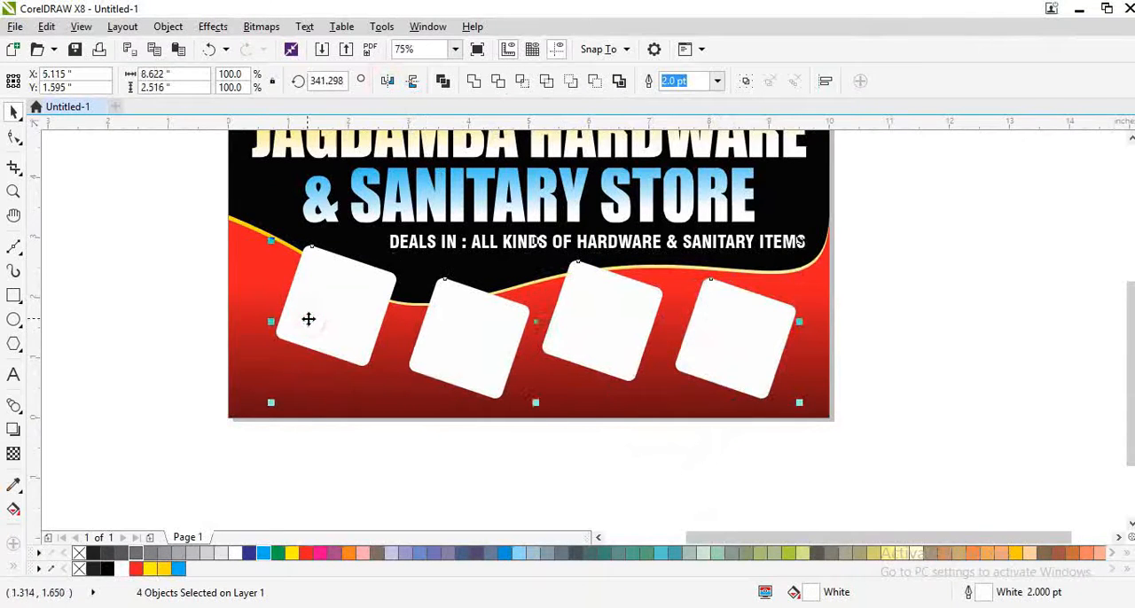
key("ctrl+z")
Step: Shift the third and fourth squares slightly right to adjust the gaps in the row
left_click_drag(635, 344, 591, 332)
key("ctrl+z")
key("ctrl+z")
left_click(583, 333, "shift")
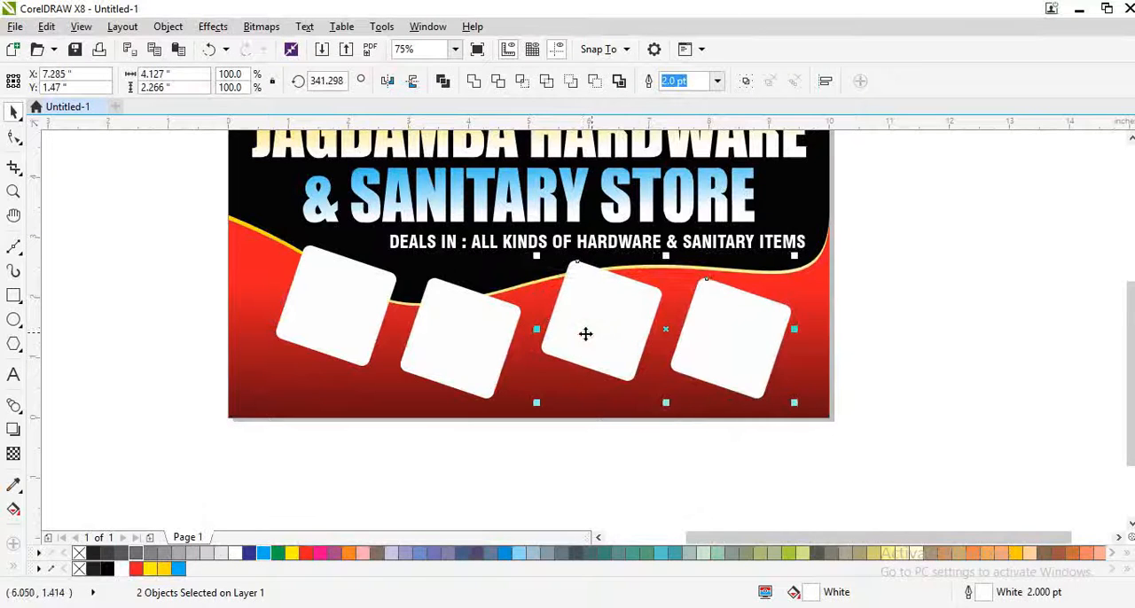
Step: Group the four white squares and centre the group horizontally on the red wave
left_click(339, 325, "shift")
key("ctrl+g")
left_click(623, 404, "shift")
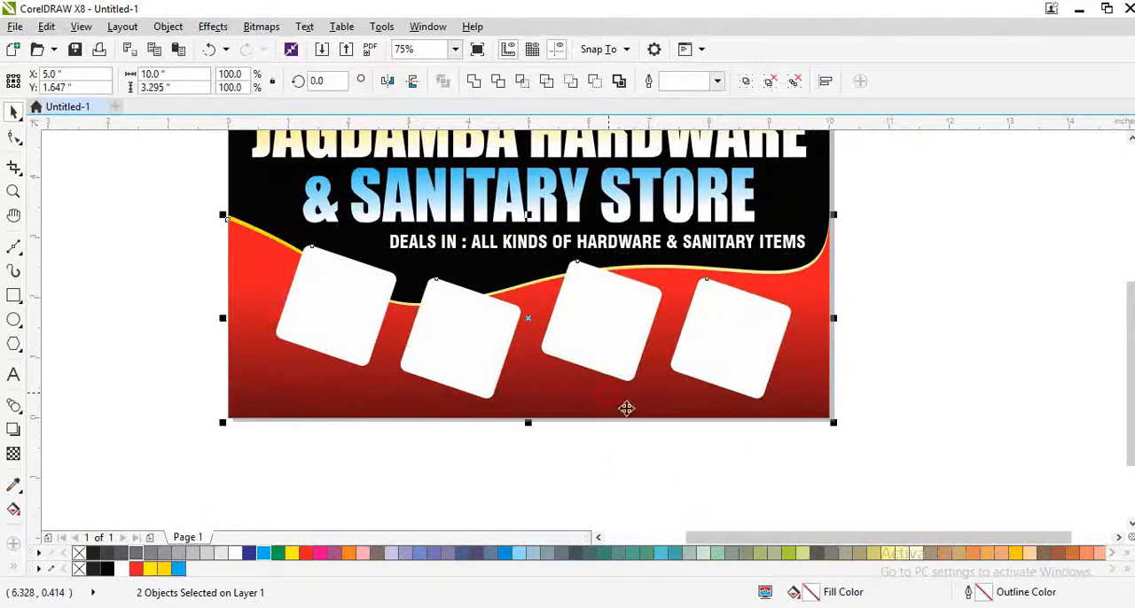
key("c")
key("Escape")
Step: Add a slightly offset shadow behind the second square as a duplicate with black fill and black outline
left_click(457, 372)
left_click(509, 434)
left_click(451, 367, "ctrl")
scroll(450, 367, "up", 2)
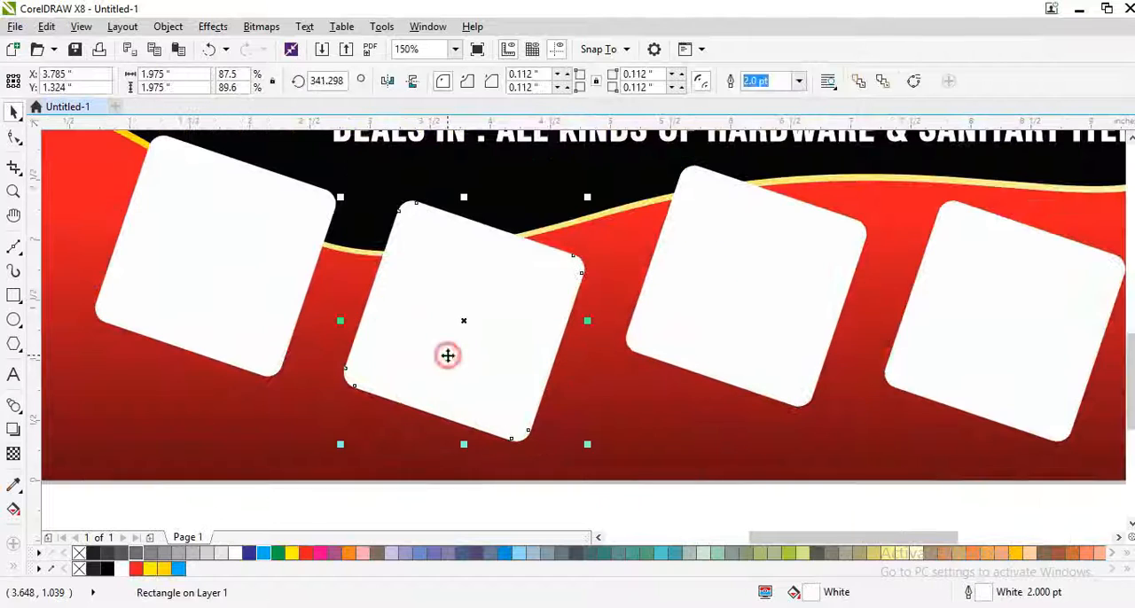
left_click_drag(514, 352, 517, 356)
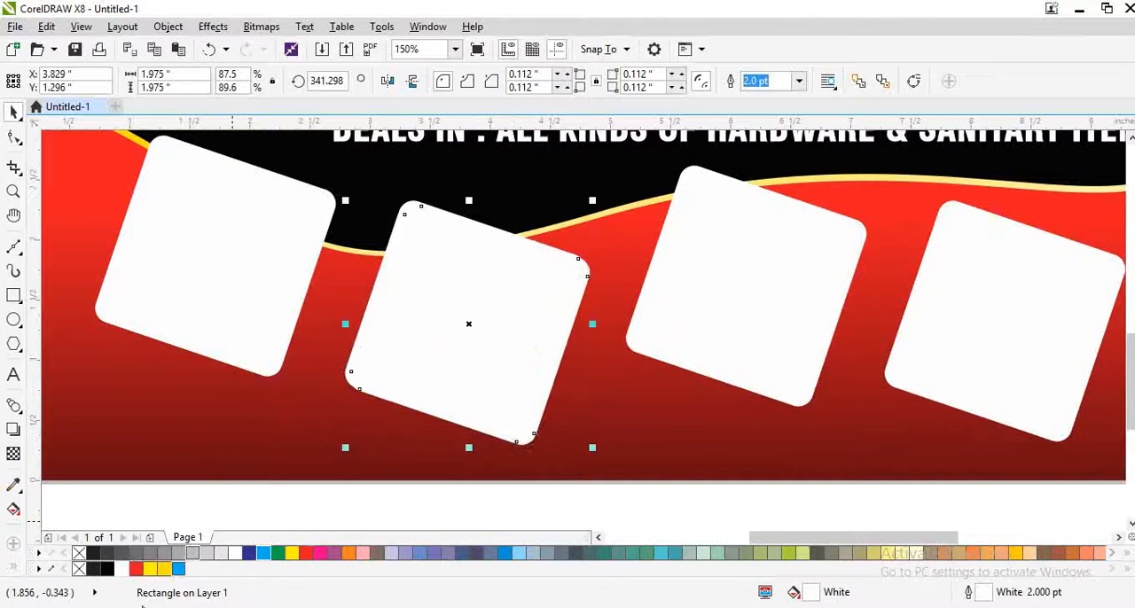
left_click(105, 570)
right_click(103, 572)
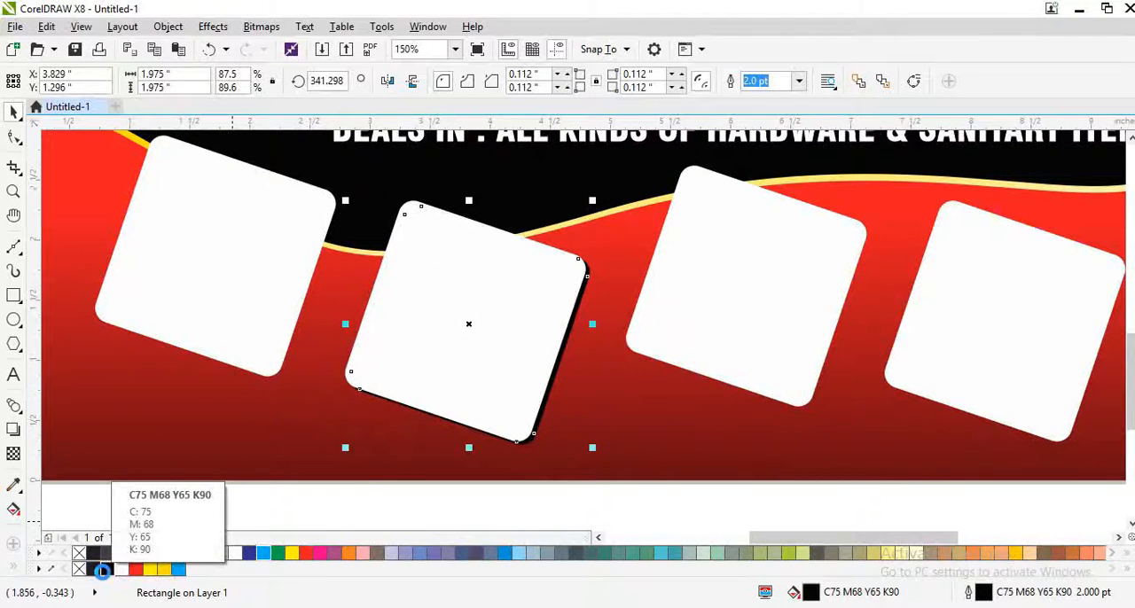
key("Down")
Step: Copy the black shadow behind the third square and nudge it to leave a thin edge below and beside it
key("KP_Add")
left_click(678, 354, "shift")
key("c")
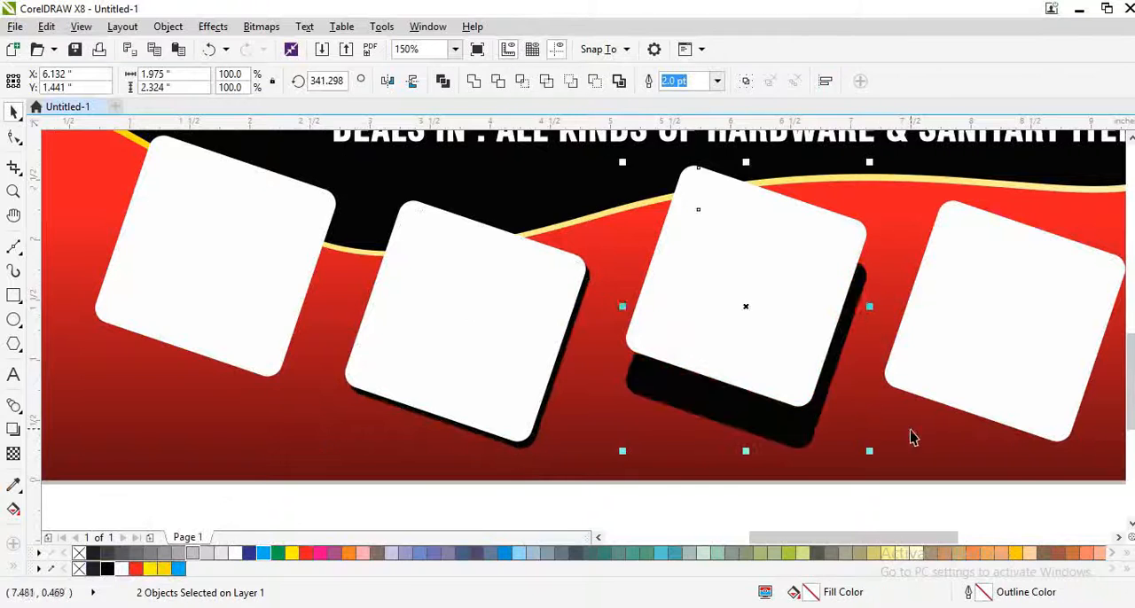
left_click(911, 431)
scroll(786, 432, "up", 1)
left_click_drag(785, 429, 803, 377)
key("Up")
key("Up")
key("Up")
key("Up")
key("Up")
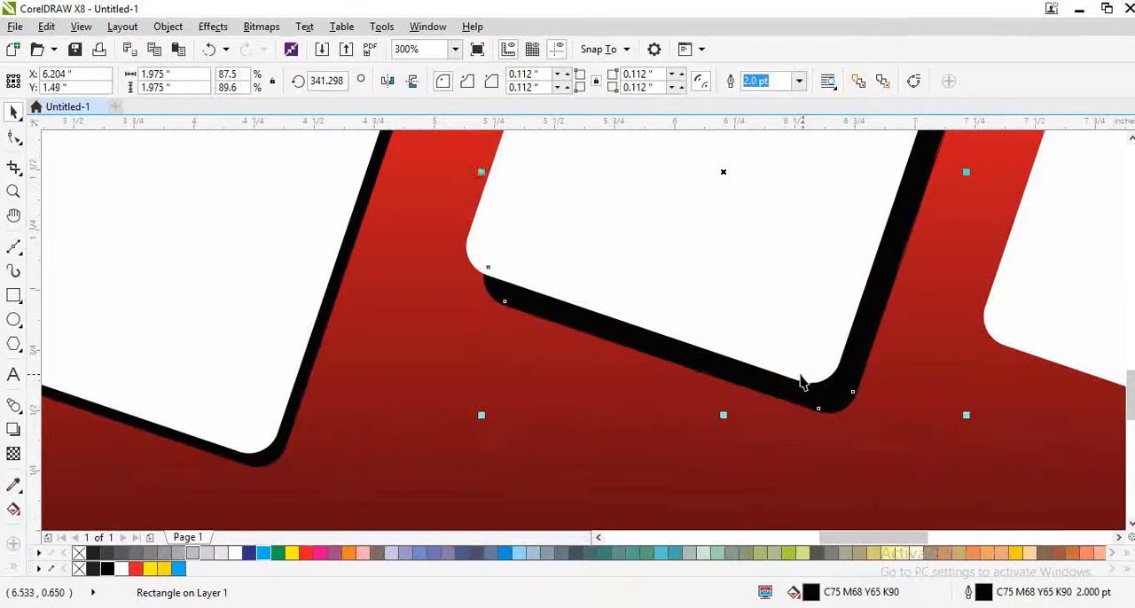
key("Left")
key("Left")
key("Left")
key("Left")
key("Left")
Step: Nudge the second square's black shadow slightly lower to match the third square's shadow
left_click(277, 452)
key("Left")
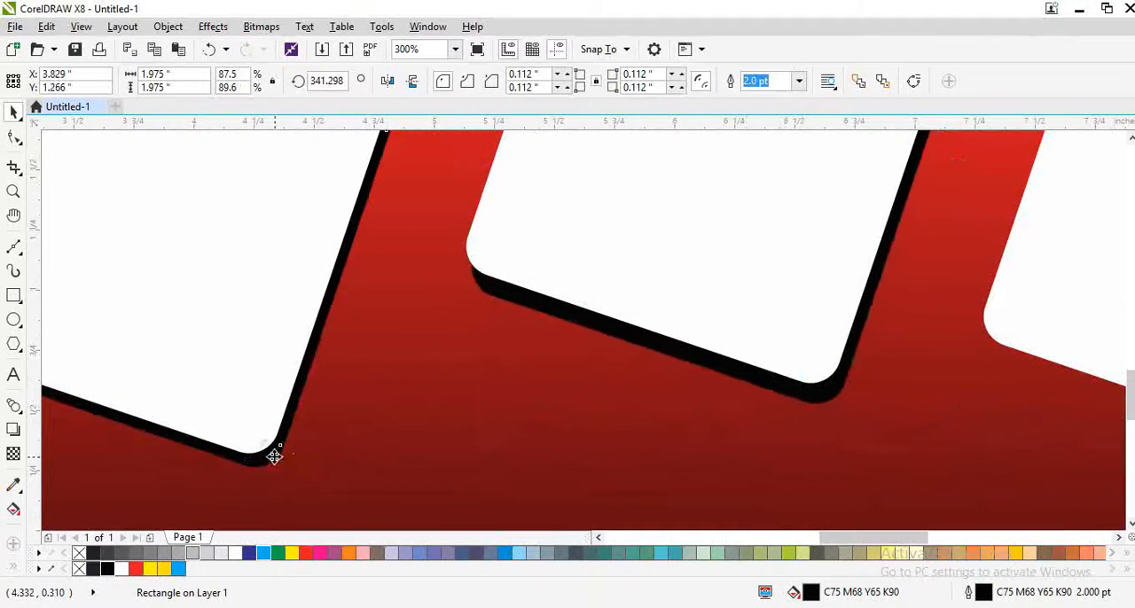
key("Down")
key("Down")
key("Right")
scroll(488, 383, "down", 1)
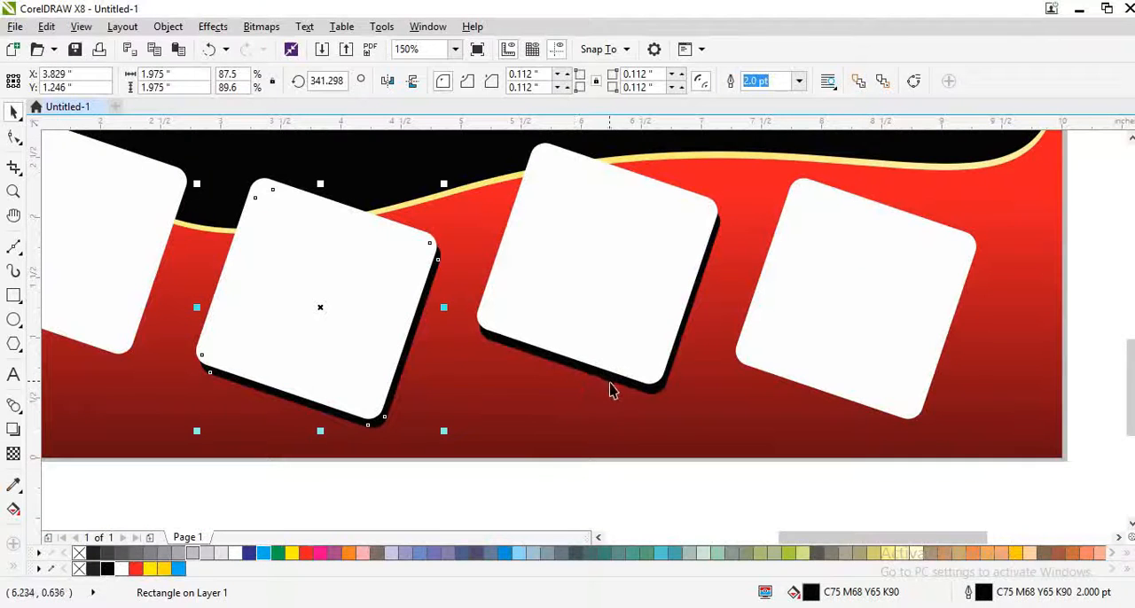
Step: Copy the black shadow to the rightmost square, send it behind and nudge it to a thin edge
left_click_drag(610, 383, 822, 407)
key("ctrl+z")
left_click_drag(652, 390, 895, 420)
right_click(851, 392)
left_click(970, 418)
scroll(891, 395, "up", 1)
key("Up")
key("Up")
key("Up")
key("Up")
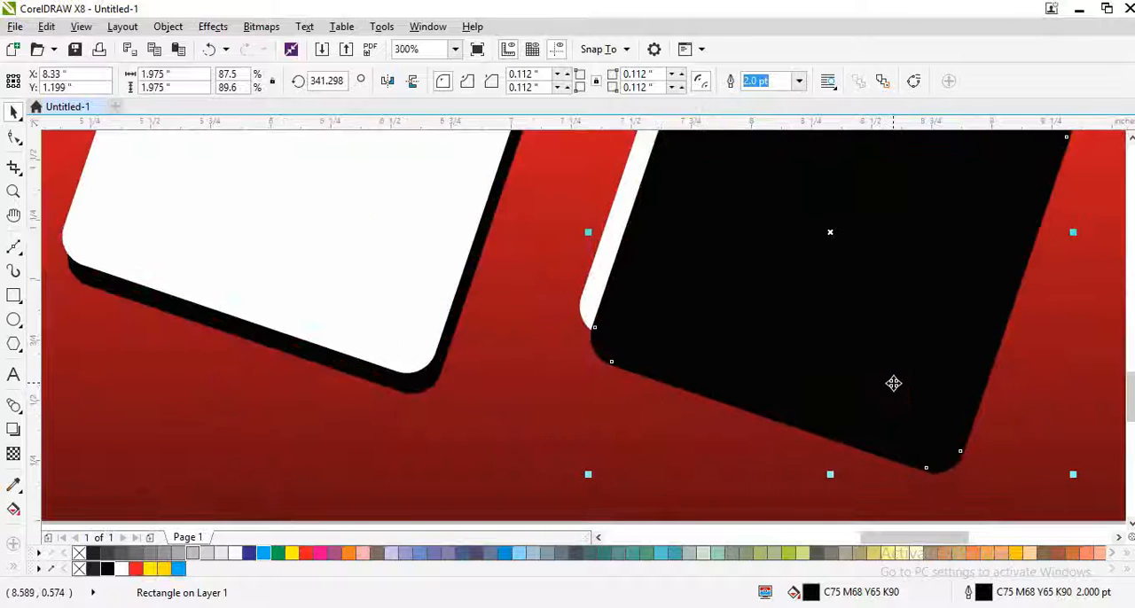
key("ctrl+Page_Down")
key("Up")
key("Up")
key("Up")
key("Up")
key("Up")
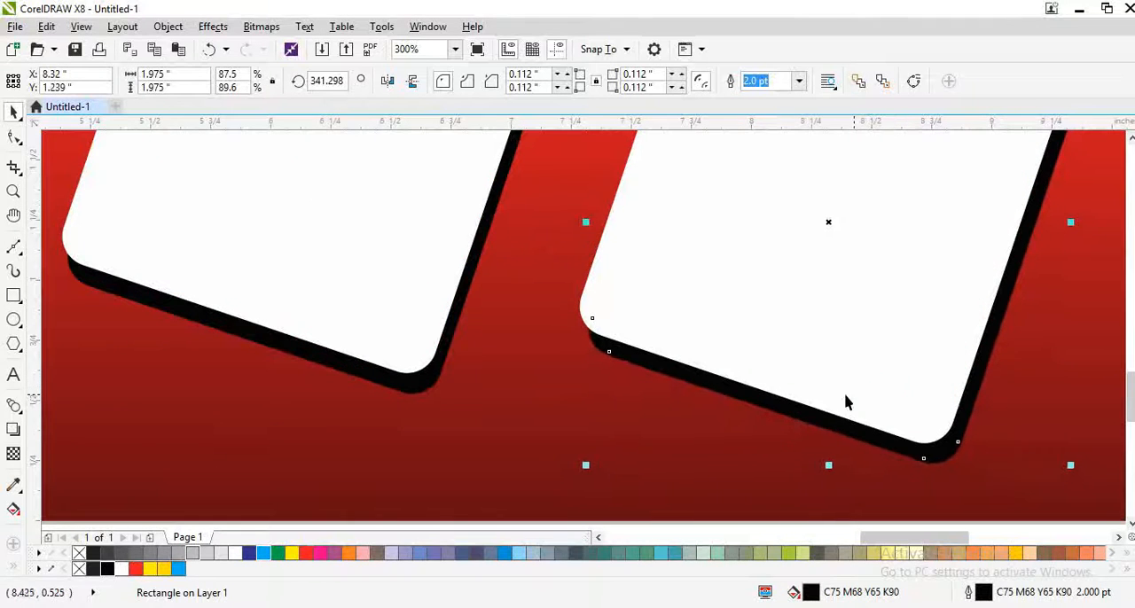
Step: Copy the black shadow to the leftmost square, place it behind and nudge it to a thin edge
scroll(872, 407, "down", 2)
left_click_drag(855, 365, 486, 415)
scroll(479, 373, "up", 1)
left_click_drag(479, 373, 455, 304)
scroll(456, 304, "up", 1)
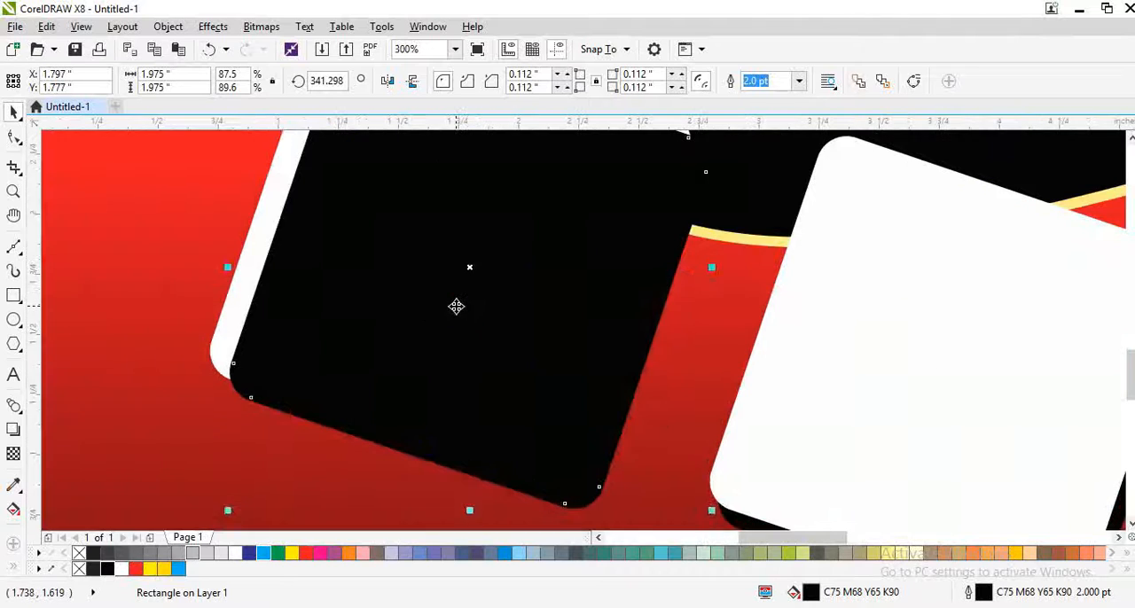
key("ctrl+Page_Down")
key("Down")
key("Left")
scroll(463, 303, "down", 2)
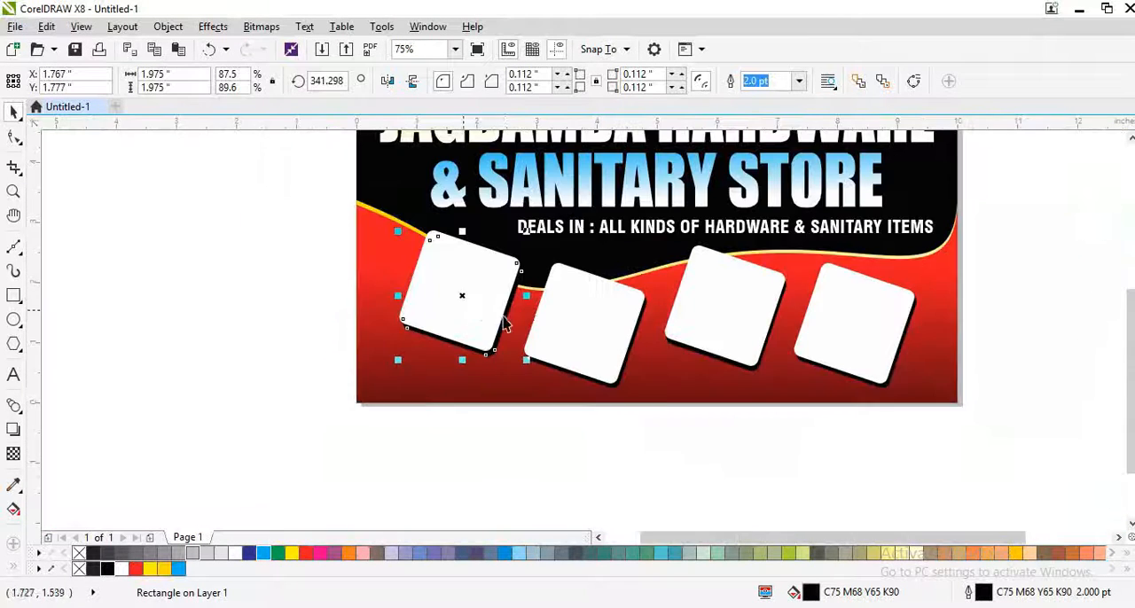
key("F4")
left_click(954, 446)
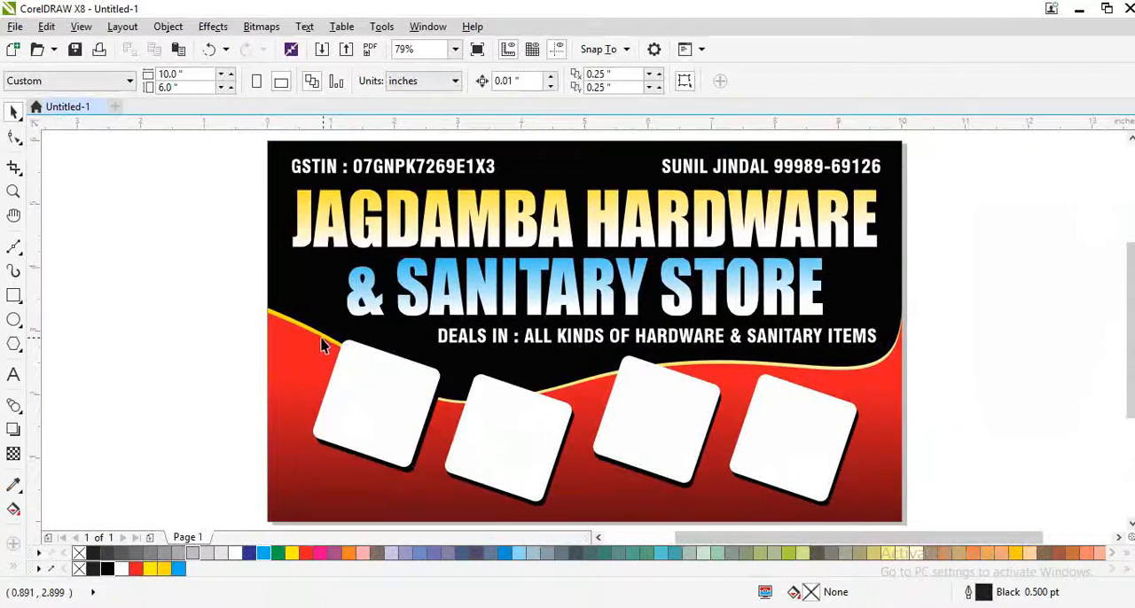
Step: Switch to the Chrome browser and search Google Images for "SANITRY ITEM"
key("alt+Tab")
left_click(410, 346)
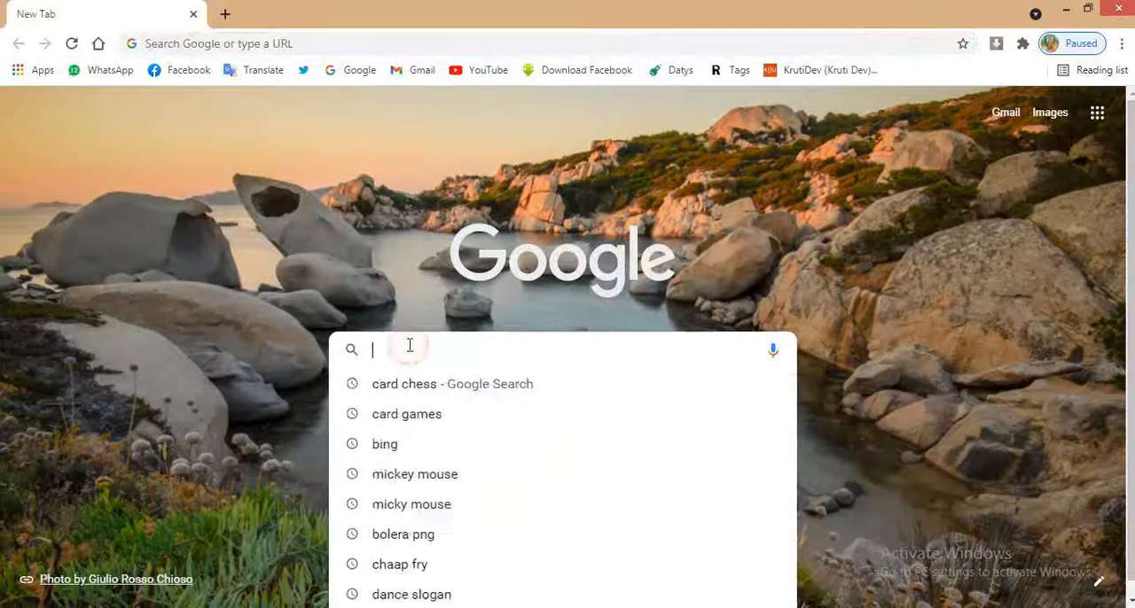
type("SANITRY ITEM")
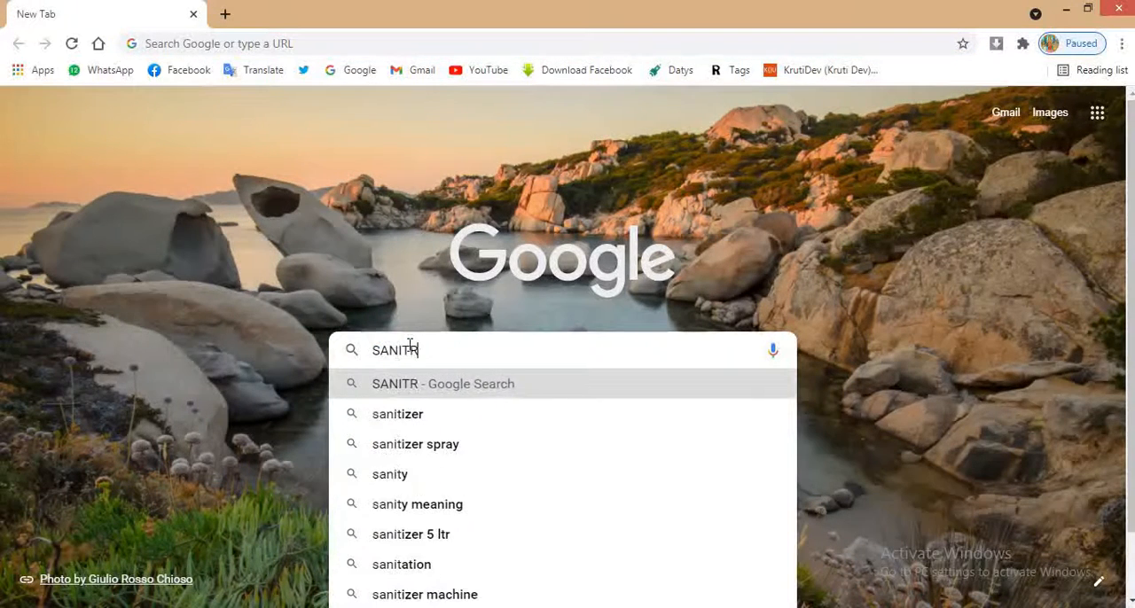
key("Return")
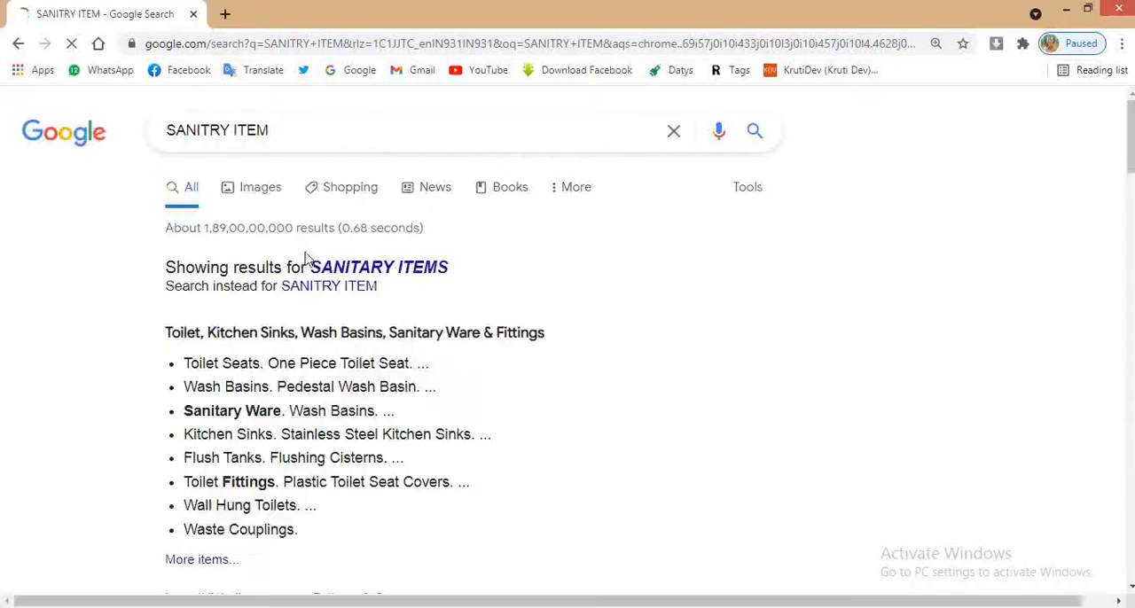
left_click(261, 183)
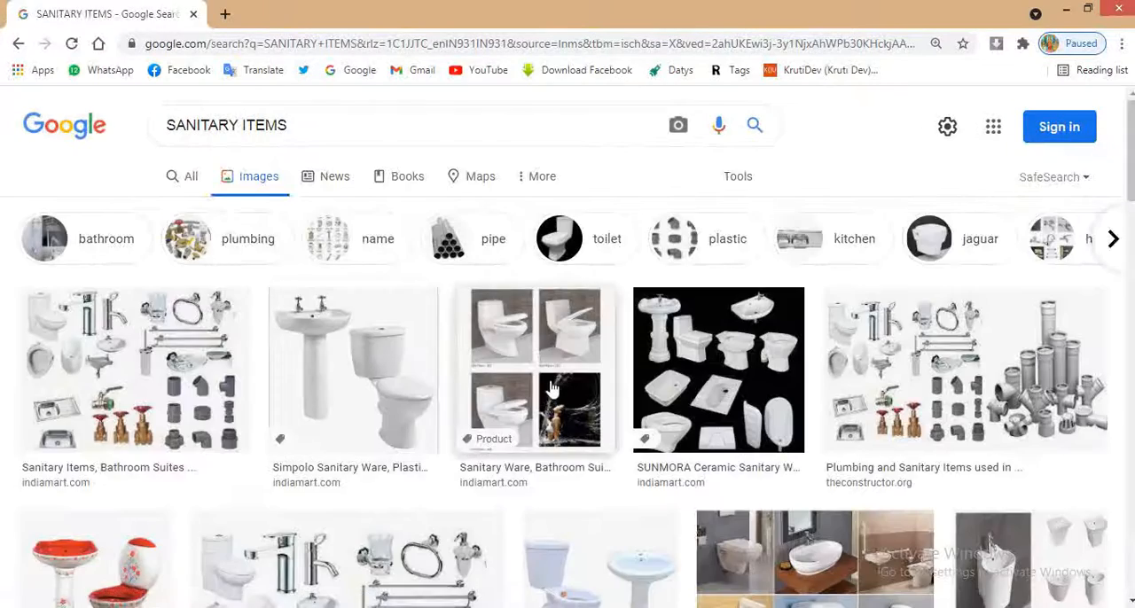
Step: Open the "Best Sanitary Wares In Delhi" picture of toilets, basins and taps from the results and copy it
scroll(363, 349, "down", 2)
left_click(1019, 213)
key("Escape")
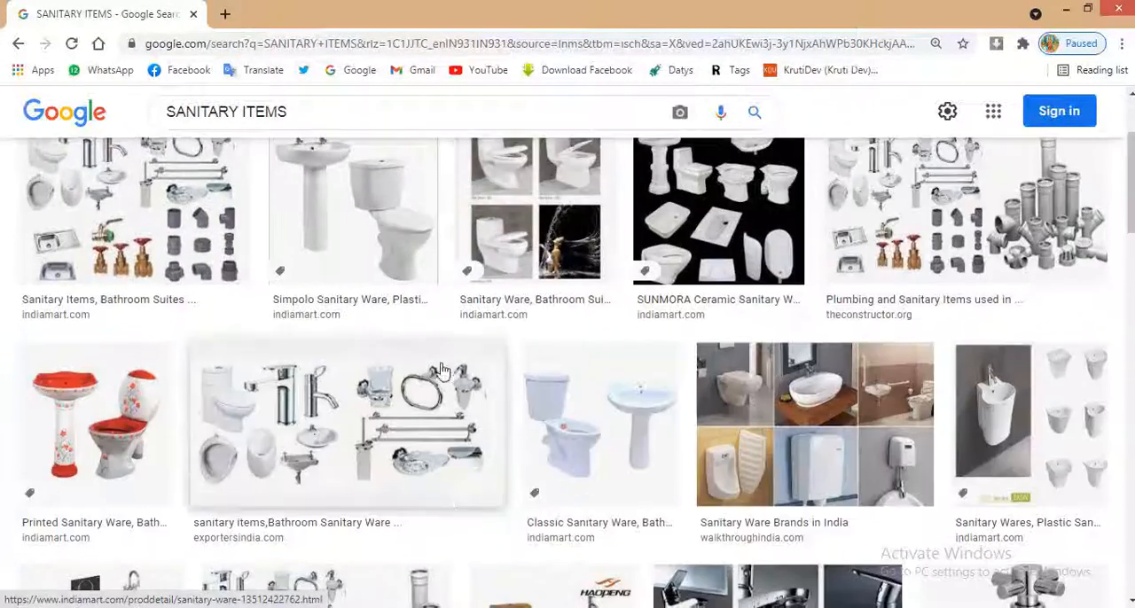
scroll(448, 368, "down", 8)
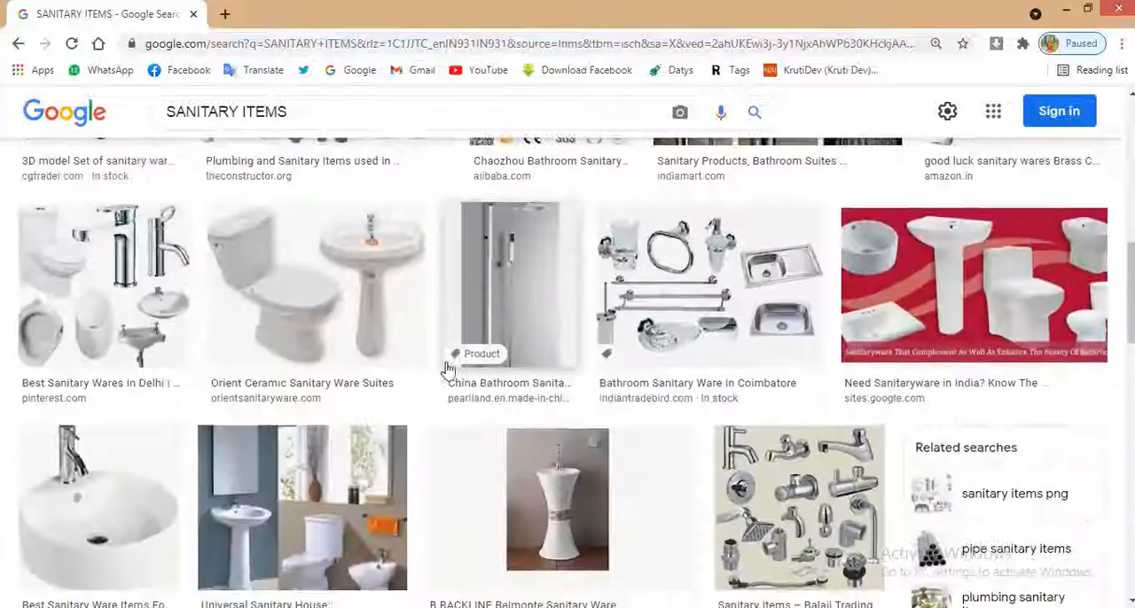
left_click(102, 283)
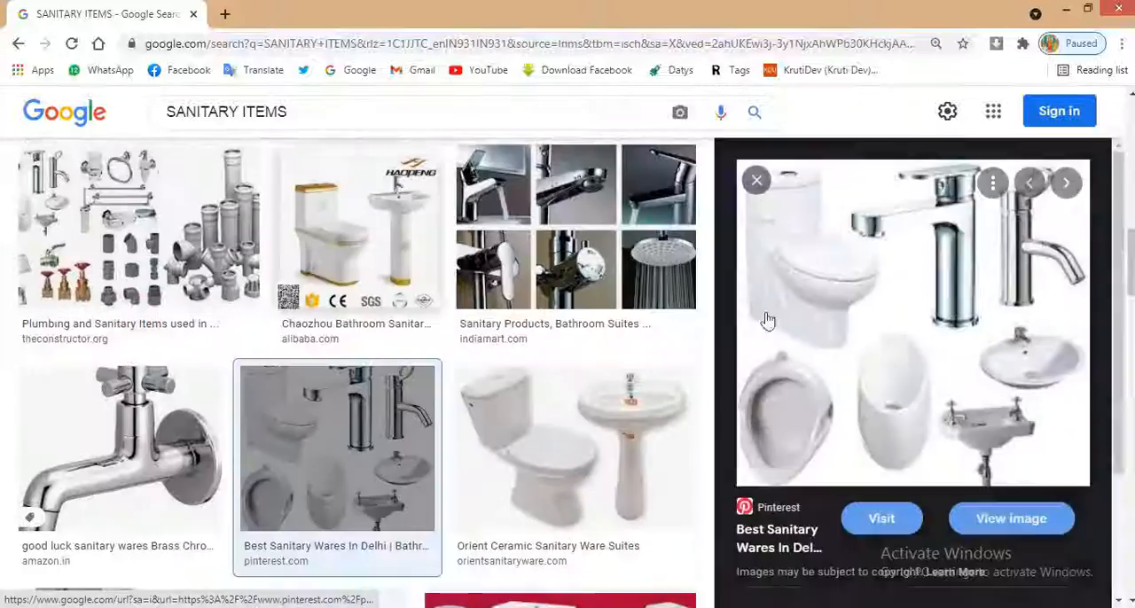
right_click(888, 381)
left_click(944, 305)
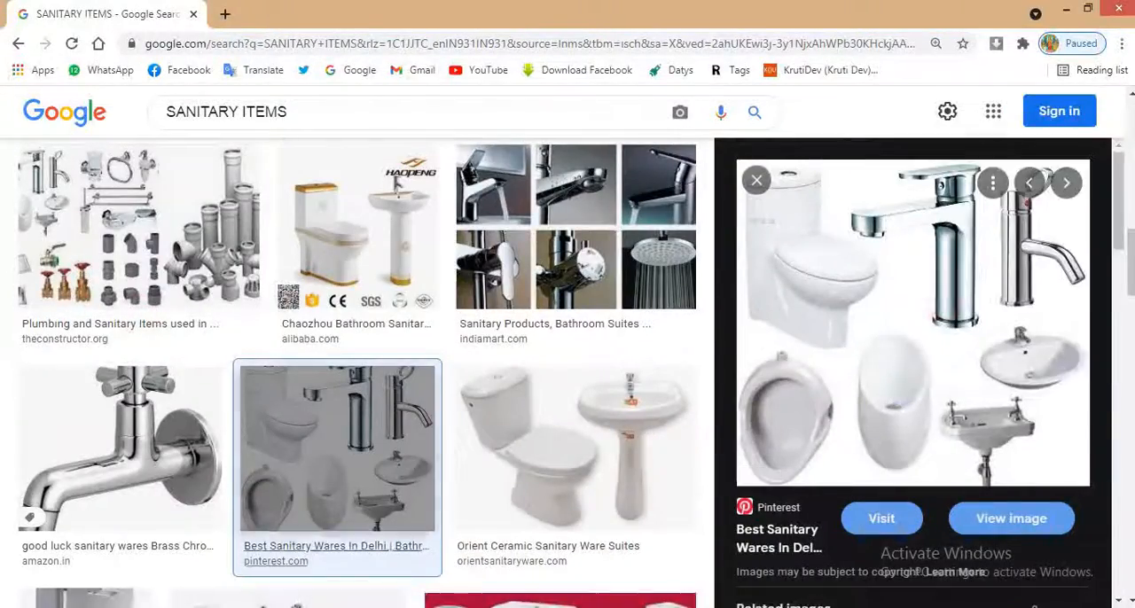
Step: Paste the sanitary ware picture into the CorelDRAW banner, shrink it to about 3.5 × 3.2 in and PowerClip it inside the third square
key("alt+Tab")
key("ctrl+v")
left_click_drag(692, 261, 628, 299)
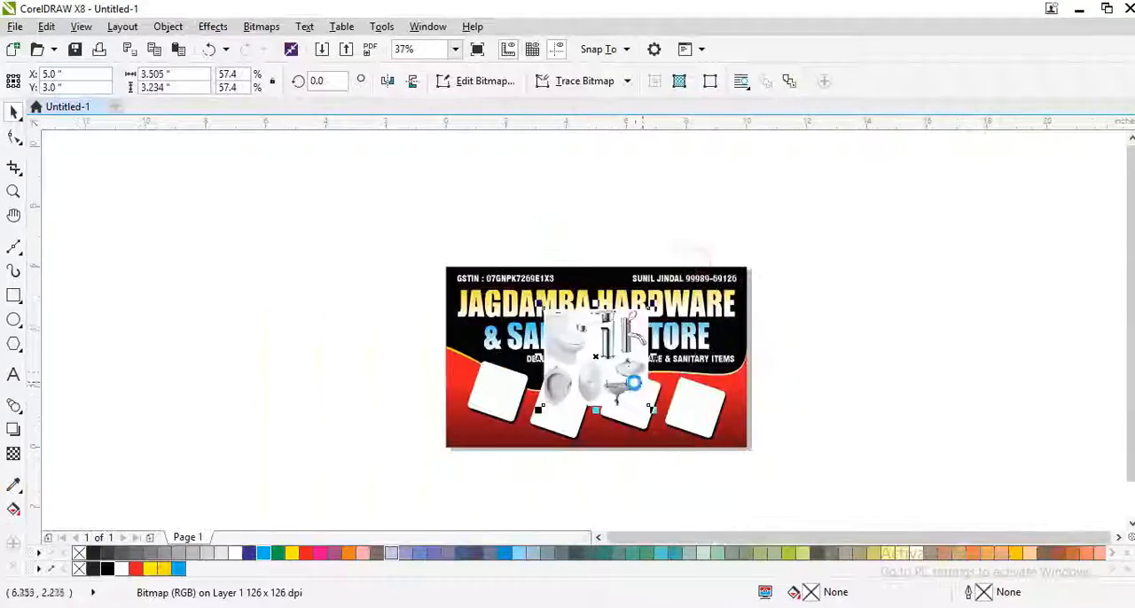
scroll(612, 320, "up", 2)
right_click(562, 350)
left_click(630, 123)
left_click(613, 401)
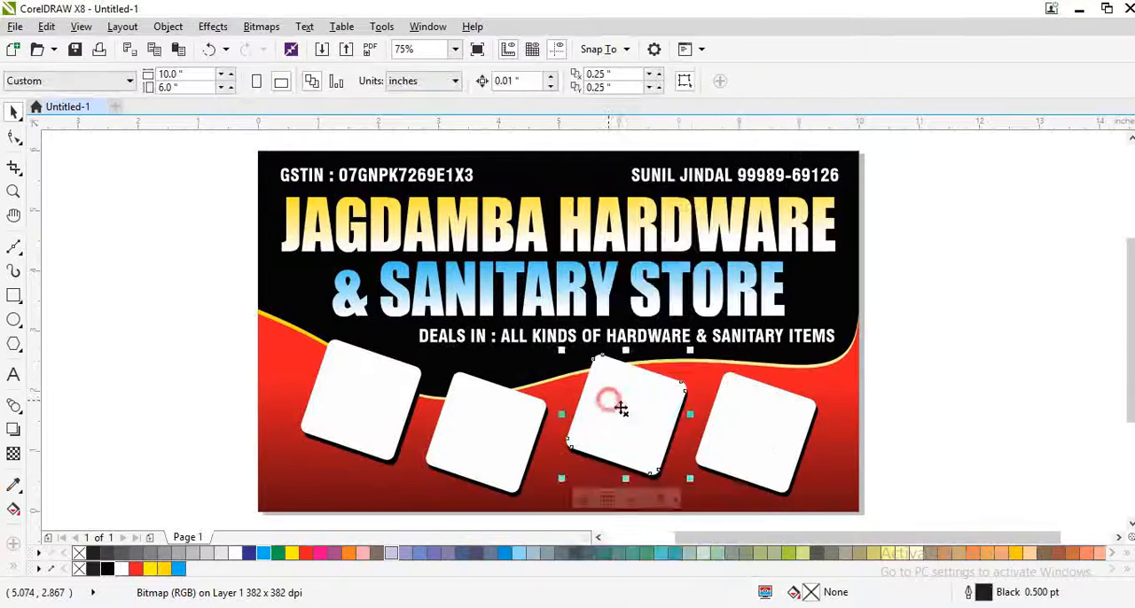
Step: Edit the third square's PowerClip content, shrinking and positioning the sanitary ware picture to fit the frame
scroll(615, 403, "up", 2)
left_click(597, 375, "ctrl")
scroll(567, 367, "down", 1)
left_click_drag(436, 268, 666, 477)
left_click(699, 469, "ctrl")
scroll(562, 398, "down", 1)
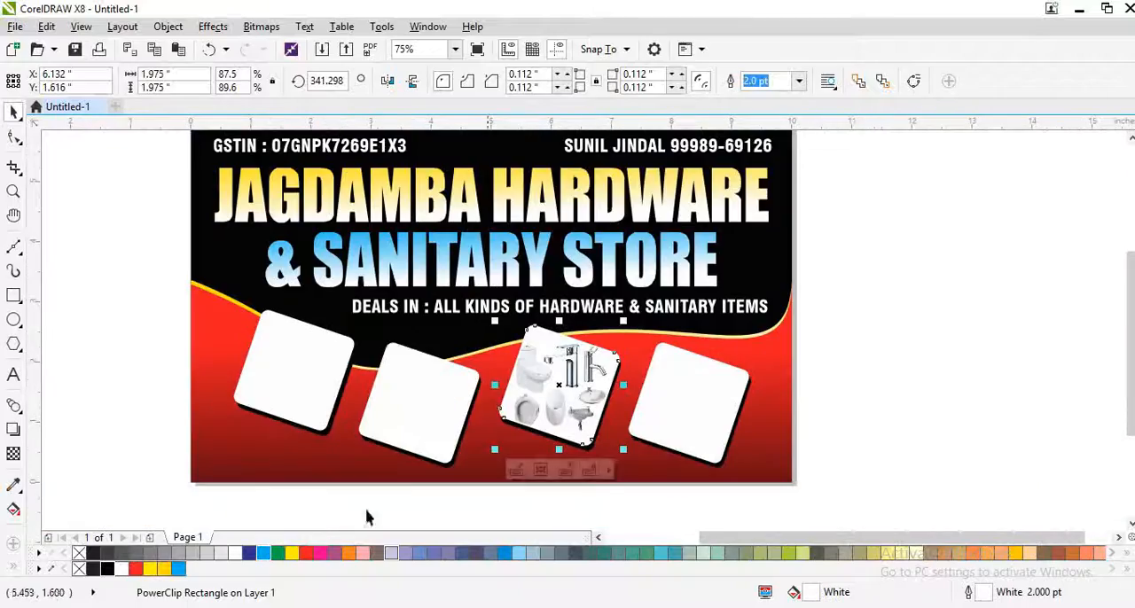
Step: Return to the image results in Chrome and copy the GEP Group picture of steel pipe fittings
left_click(241, 607)
left_click(194, 111)
scroll(323, 319, "down", 5)
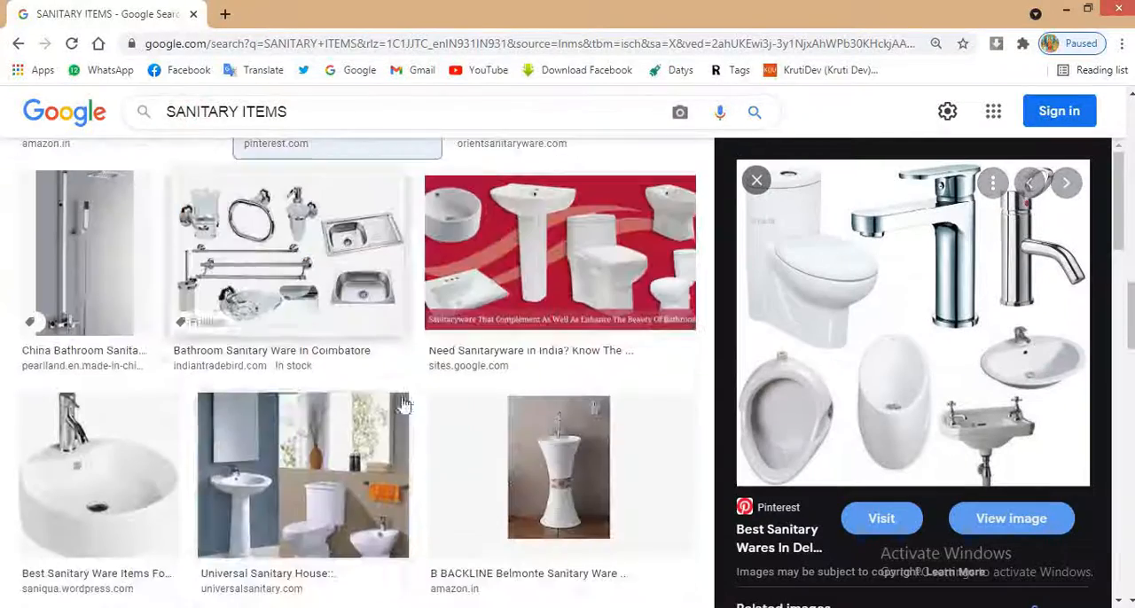
left_click(326, 300)
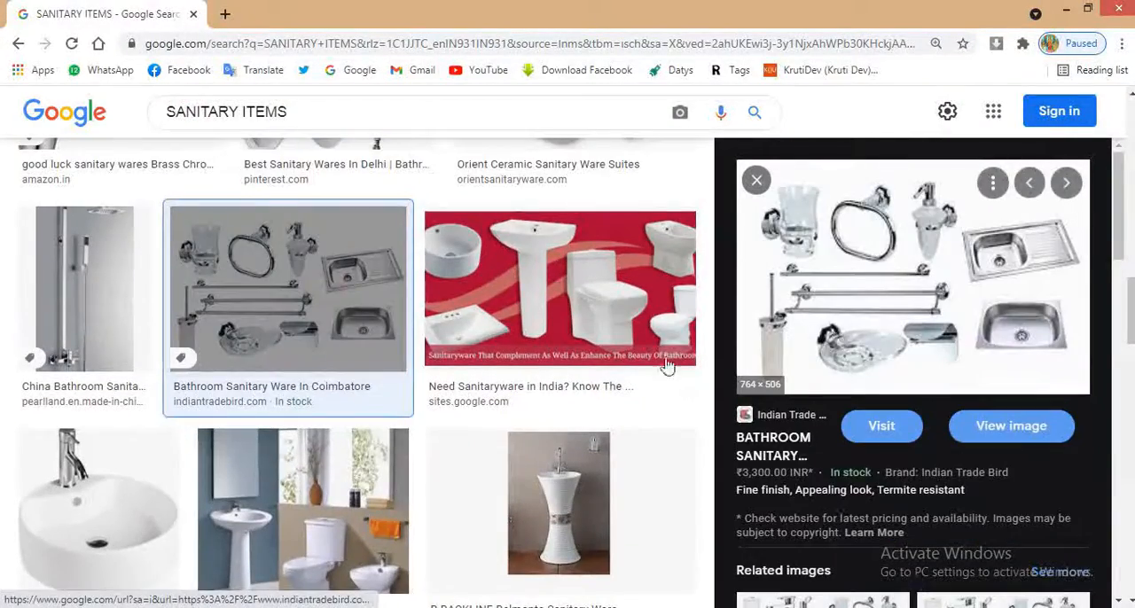
scroll(667, 365, "down", 5)
left_click(431, 381)
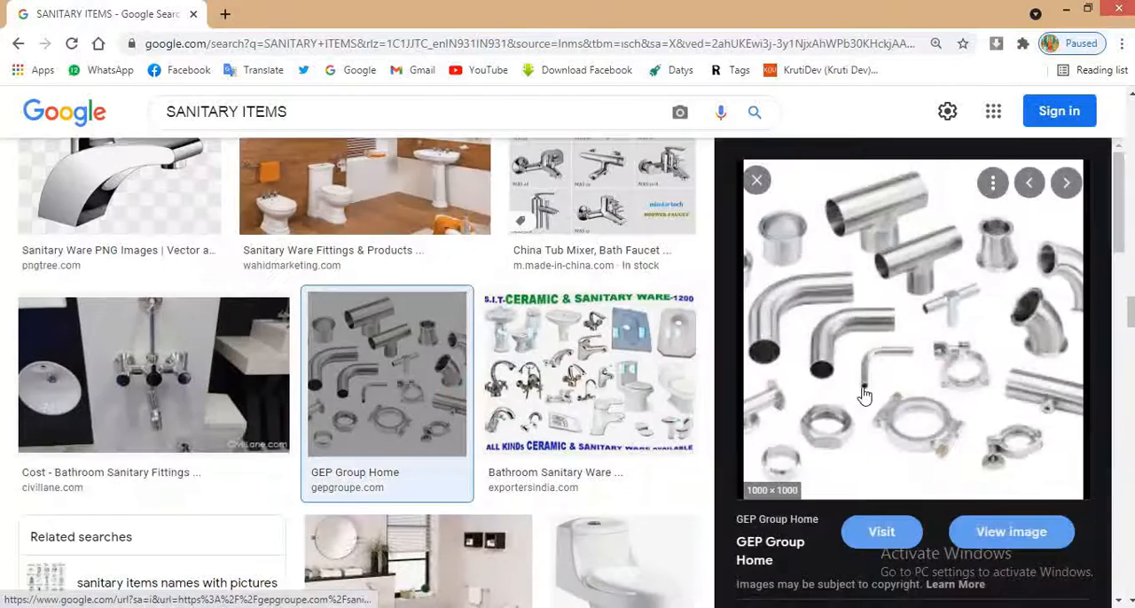
right_click(864, 395)
left_click(913, 312)
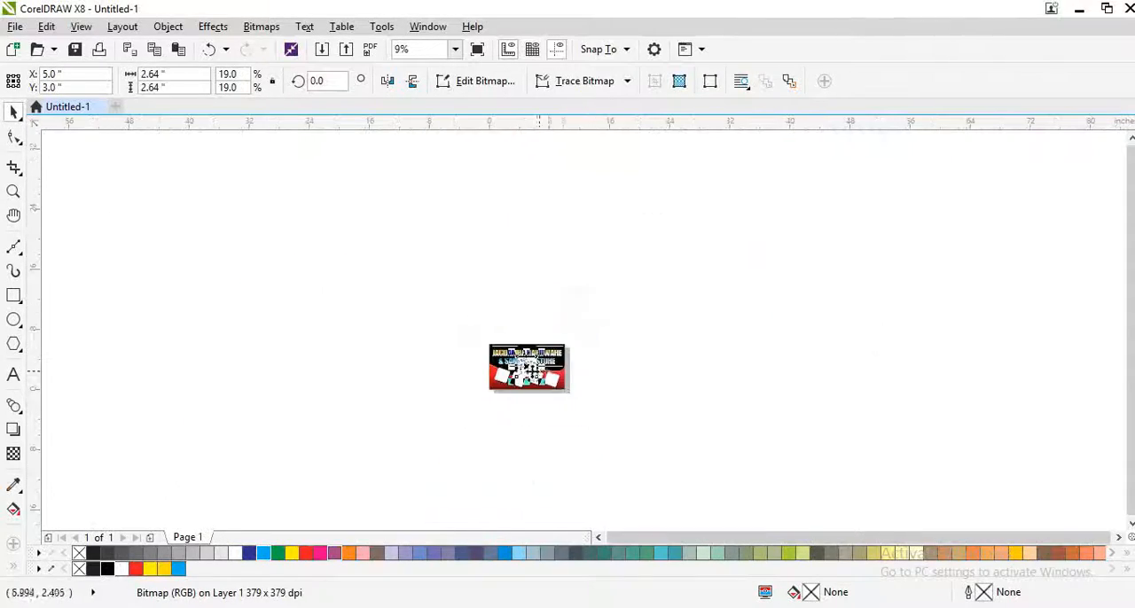
Step: Bring the pipe fittings picture into the CorelDRAW banner and PowerClip it inside the rightmost square
scroll(535, 372, "up", 3)
right_click(494, 339)
left_click(577, 126)
left_click(687, 416)
scroll(703, 428, "up", 1)
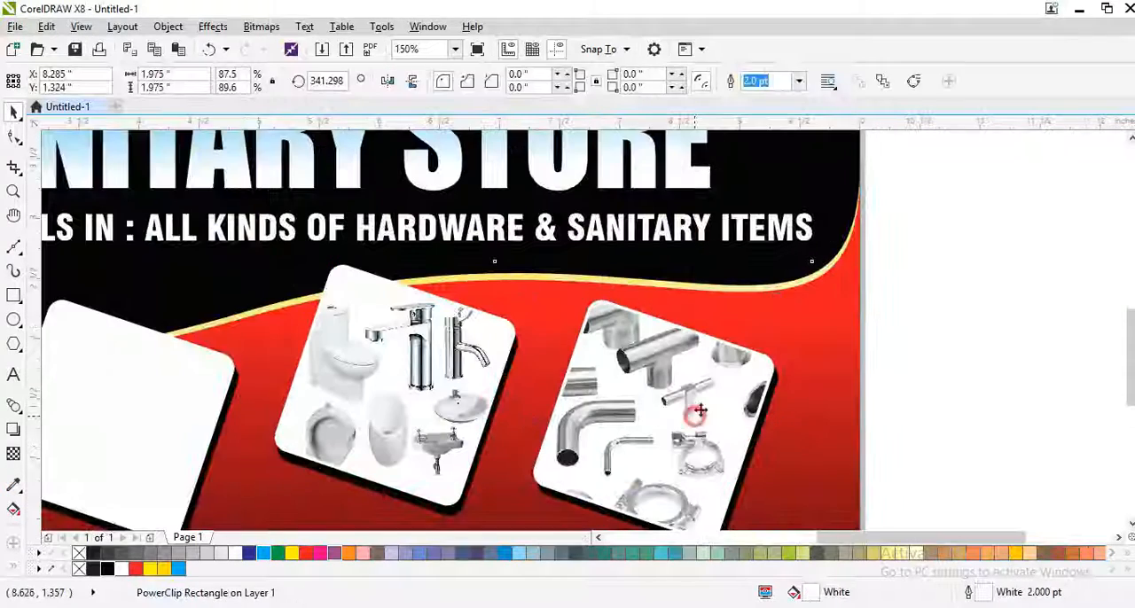
Step: Shrink the pipe fittings picture inside the rightmost square to about 1.9 in wide and position it in the frame
left_click(700, 410)
scroll(648, 387, "up", 1)
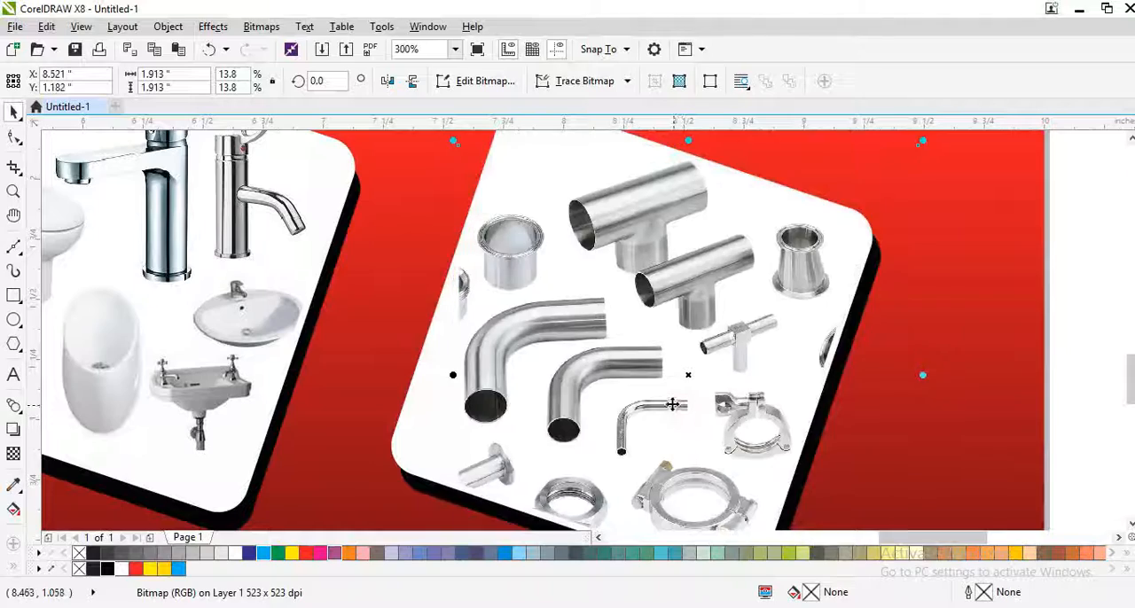
scroll(633, 392, "down", 1)
scroll(635, 395, "down", 1)
left_click(810, 384)
scroll(810, 385, "down", 1)
scroll(599, 390, "up", 2)
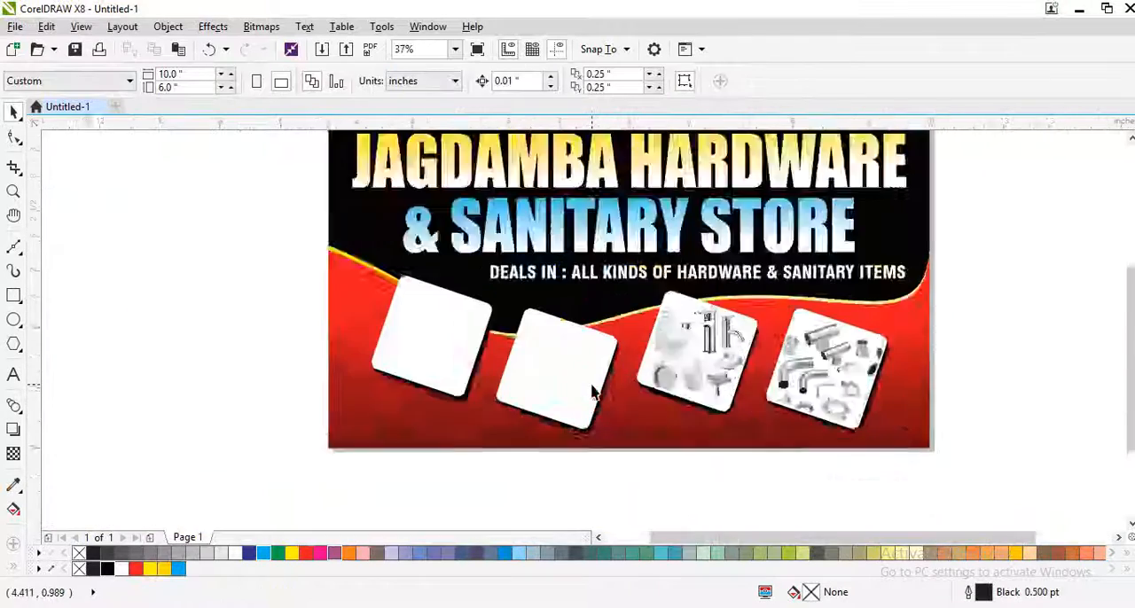
Step: Switch to Chrome and search Google Images for WATER PIPES
left_click(188, 606)
triple_click(285, 116)
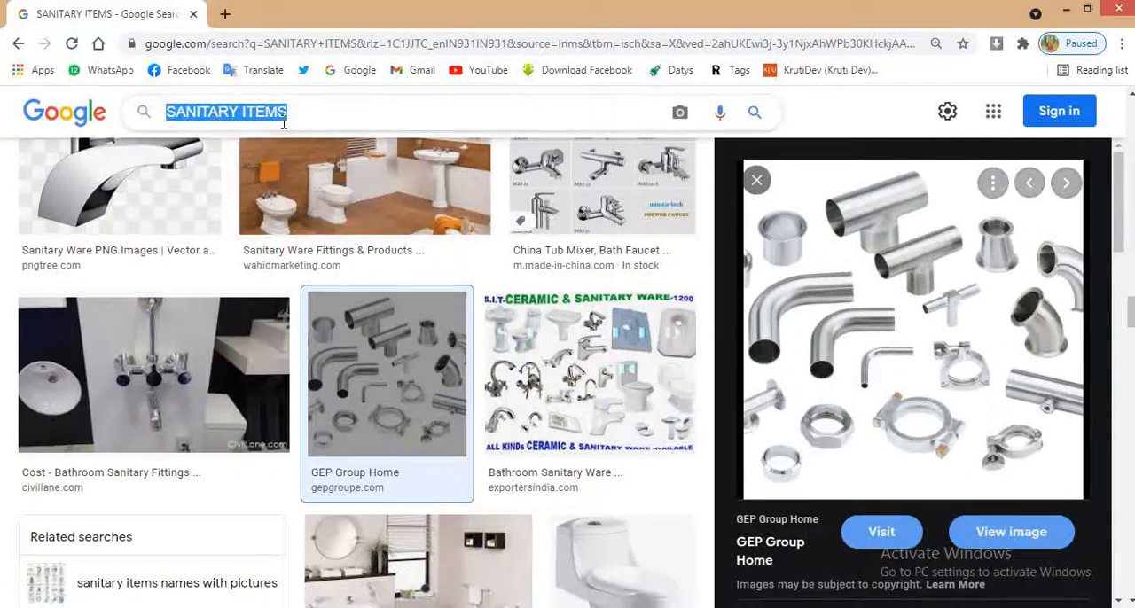
type("WA")
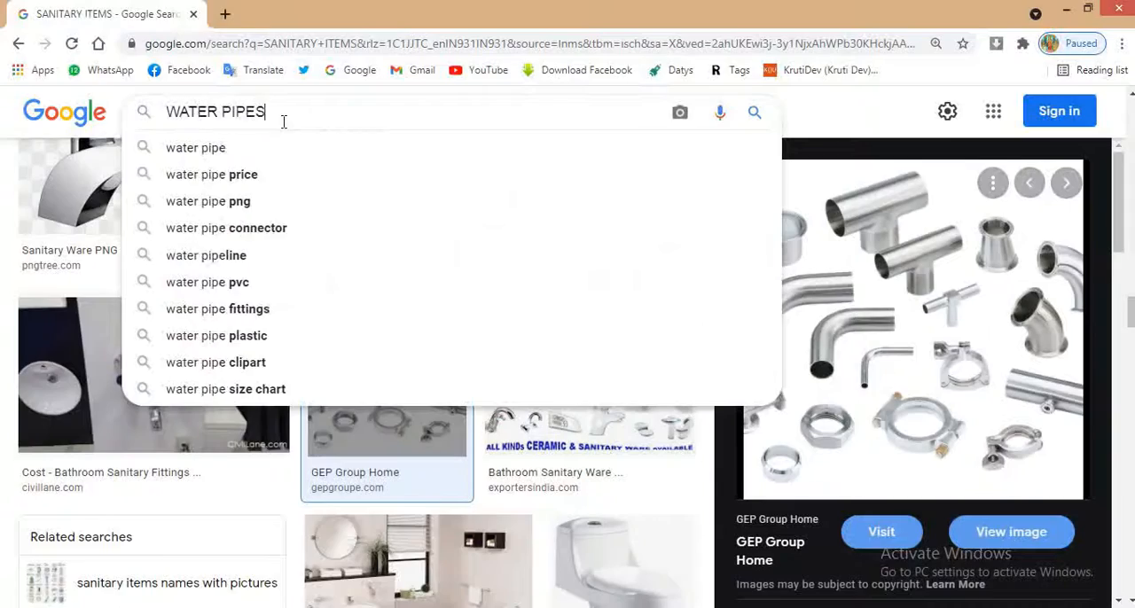
type("TER PIPES")
key("Return")
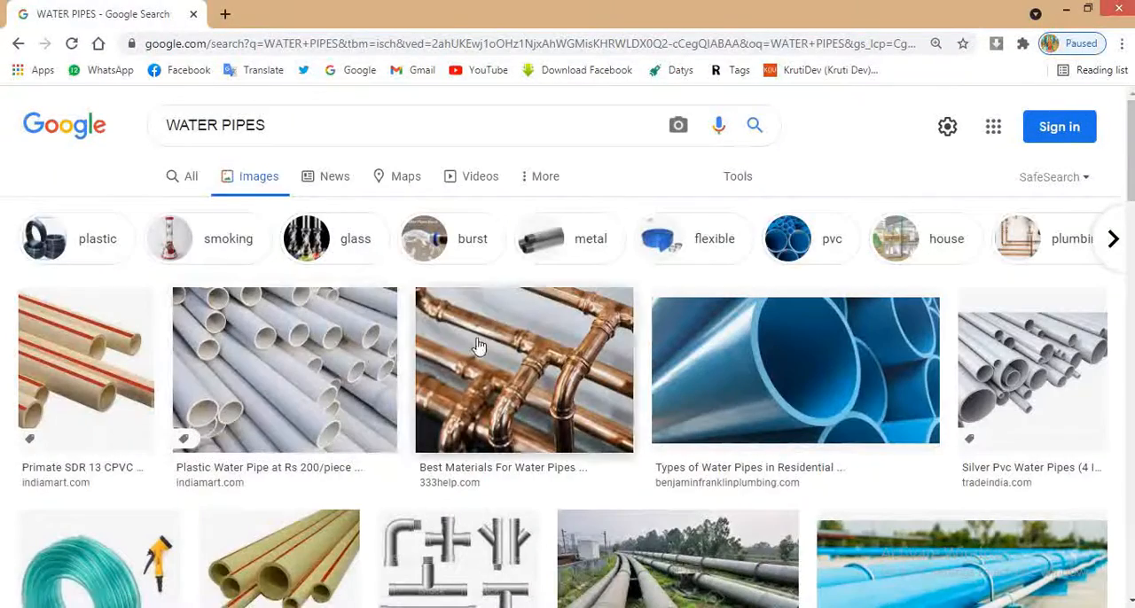
Step: Look through the water pipe image results and the related images of the silver PVC pipes picture for a suitable product picture
scroll(353, 381, "down", 15)
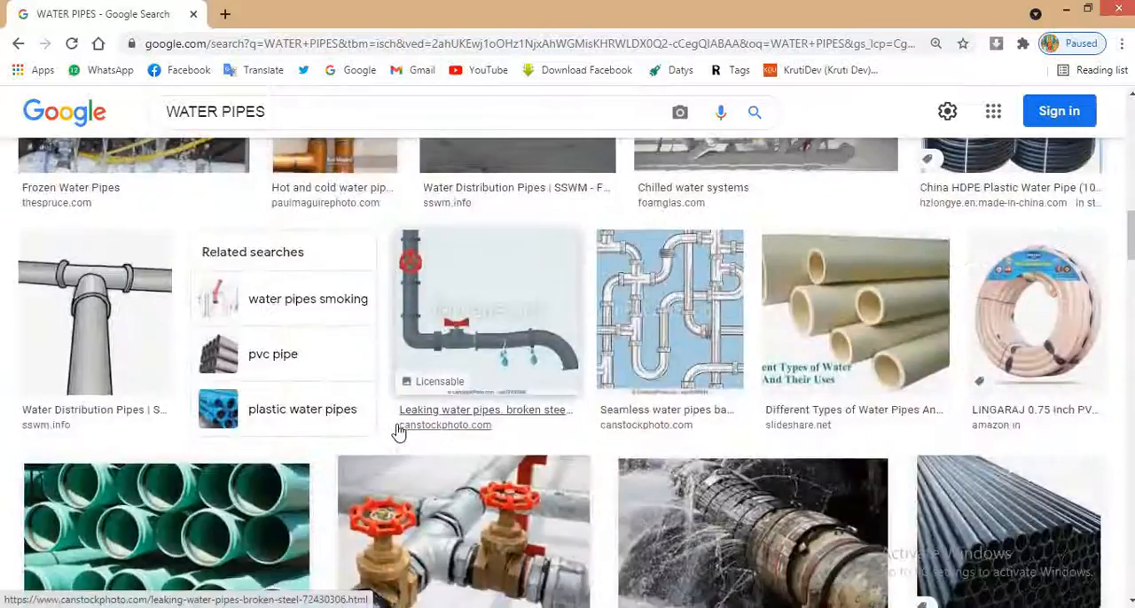
scroll(483, 435, "down", 15)
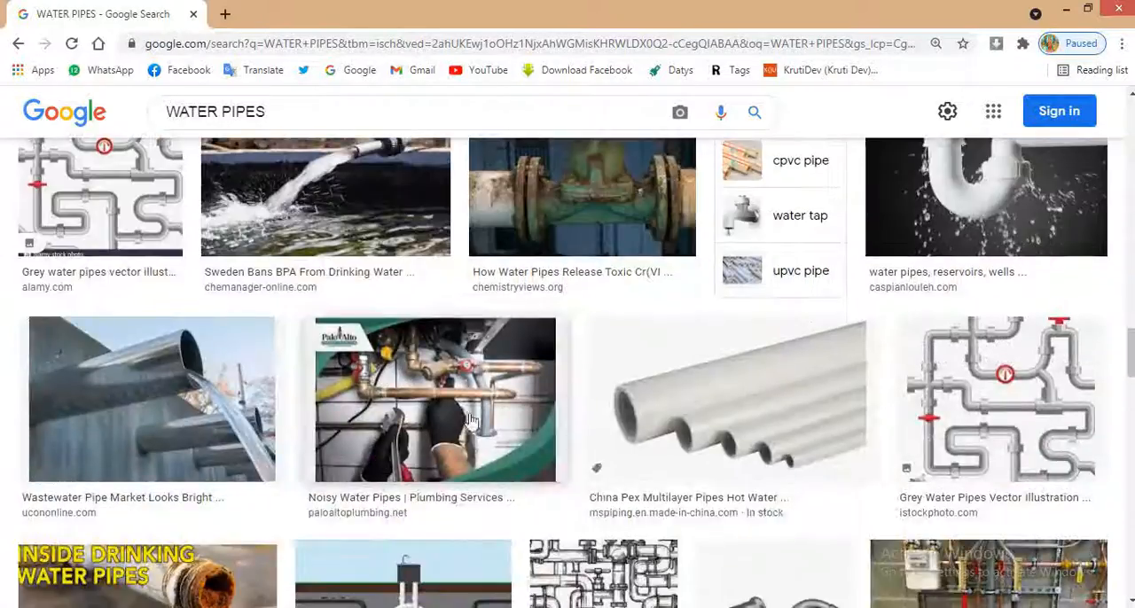
scroll(788, 420, "down", 5)
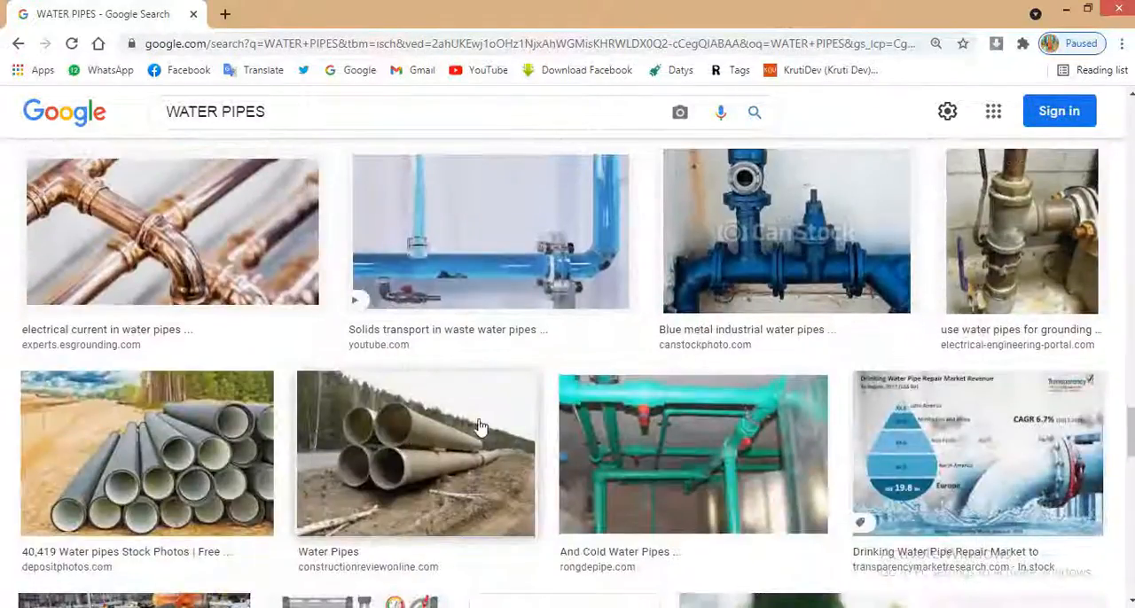
scroll(478, 426, "down", 12)
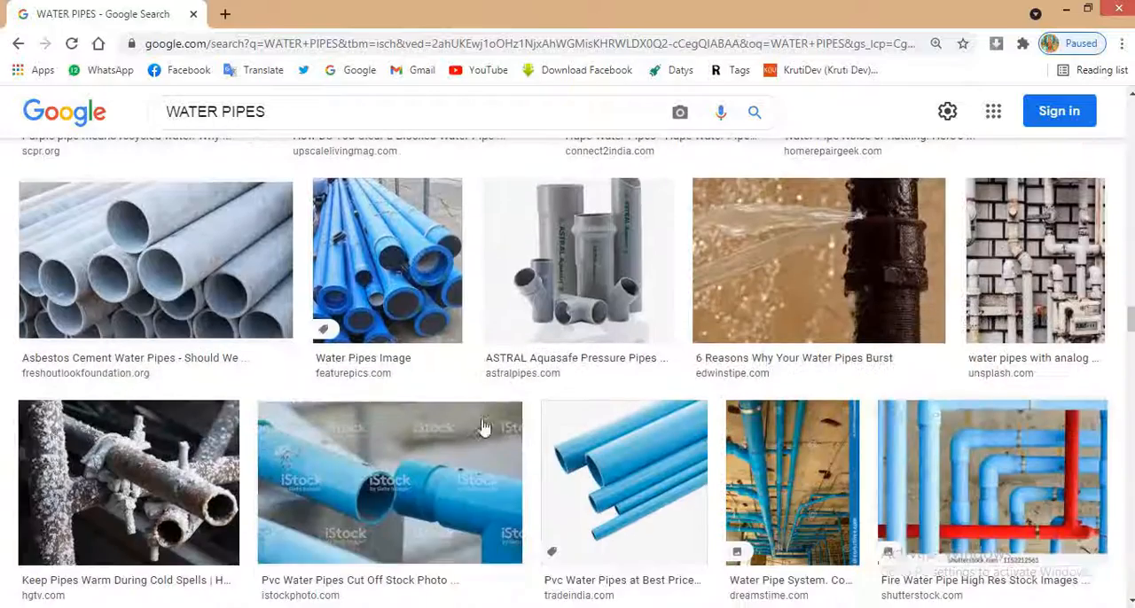
left_click_drag(1130, 315, 1110, 60)
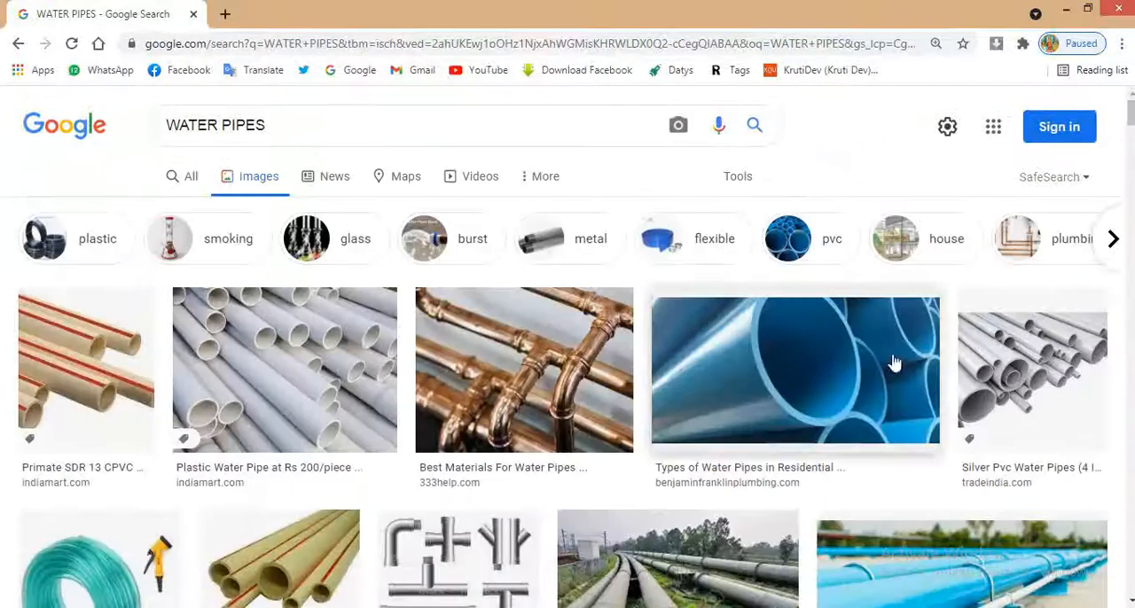
left_click(1007, 389)
scroll(940, 399, "down", 6)
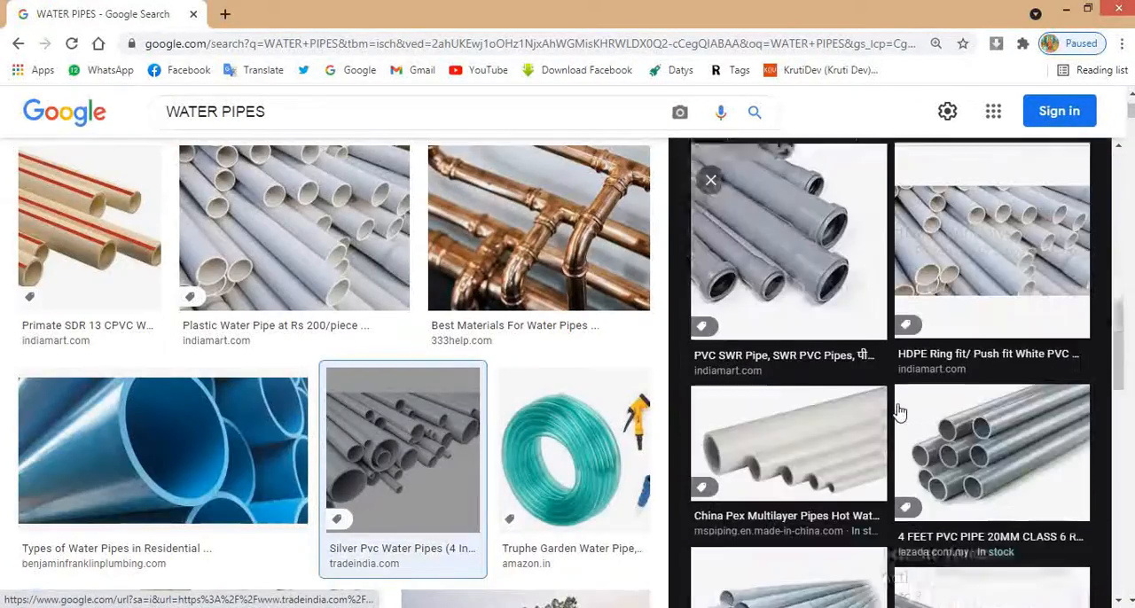
scroll(900, 410, "down", 3)
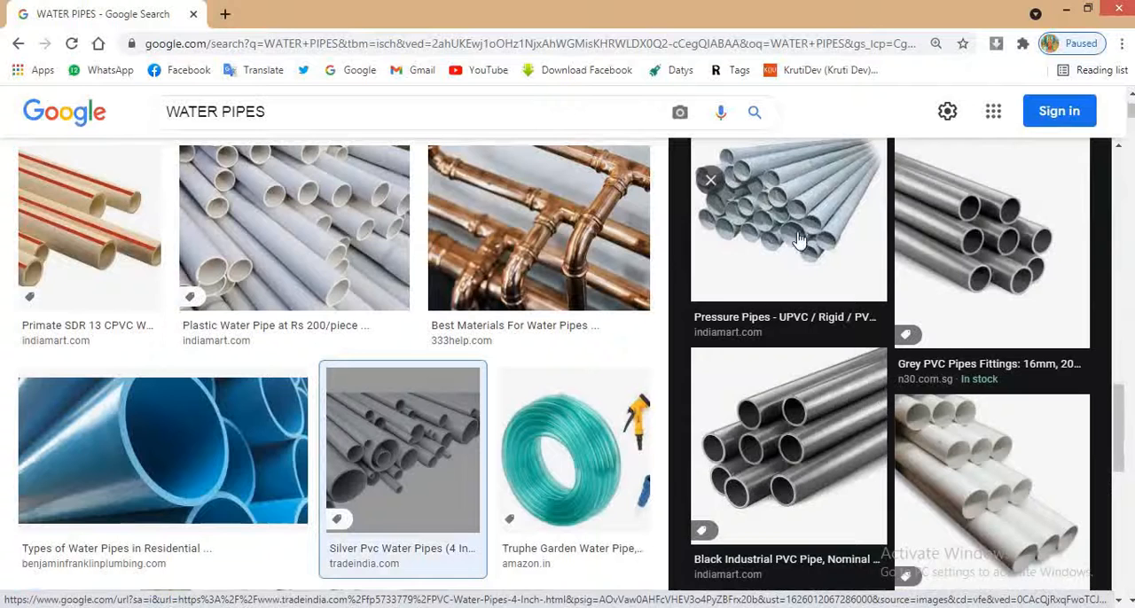
left_click(712, 181)
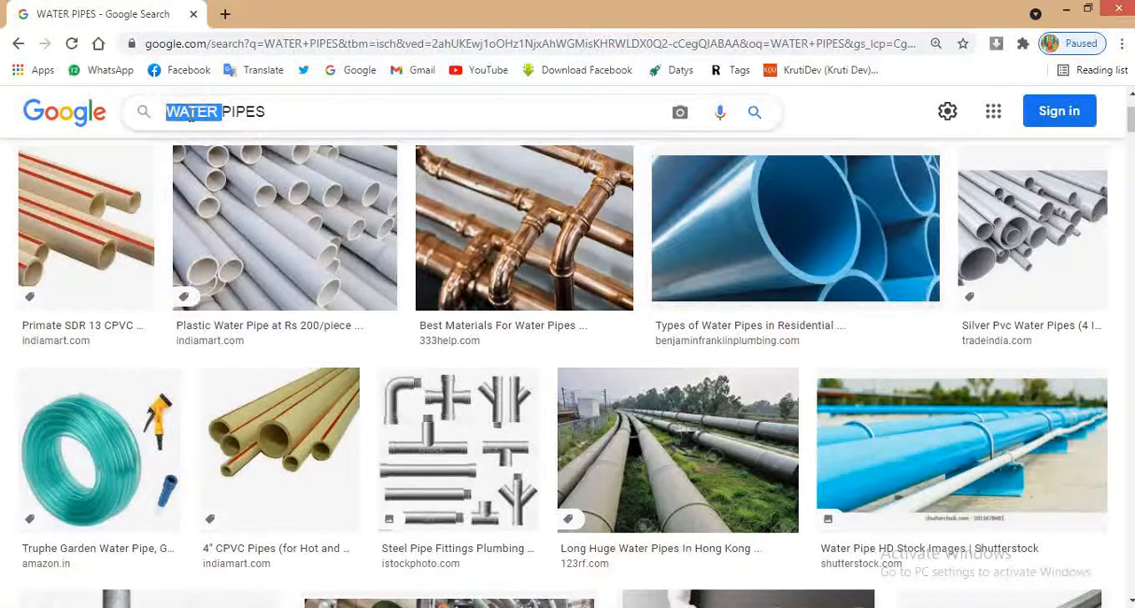
Step: Search Google Images for FITTING PIPES and copy the Idol Pipes picture of CPVC pipe fittings
type("FITTING")
key("Return")
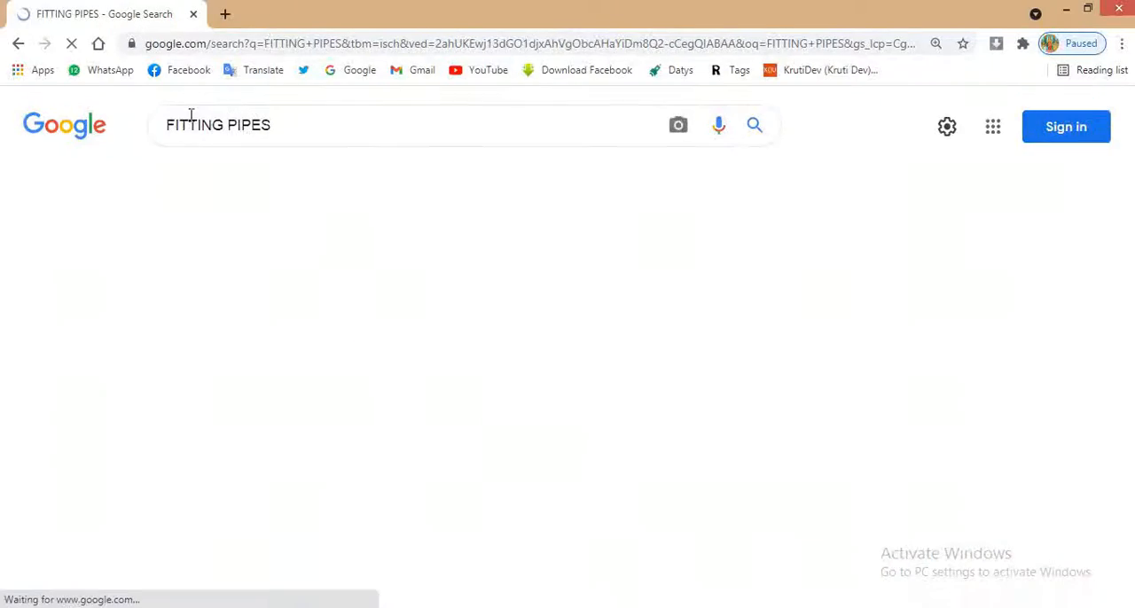
scroll(680, 409, "down", 3)
scroll(678, 409, "down", 10)
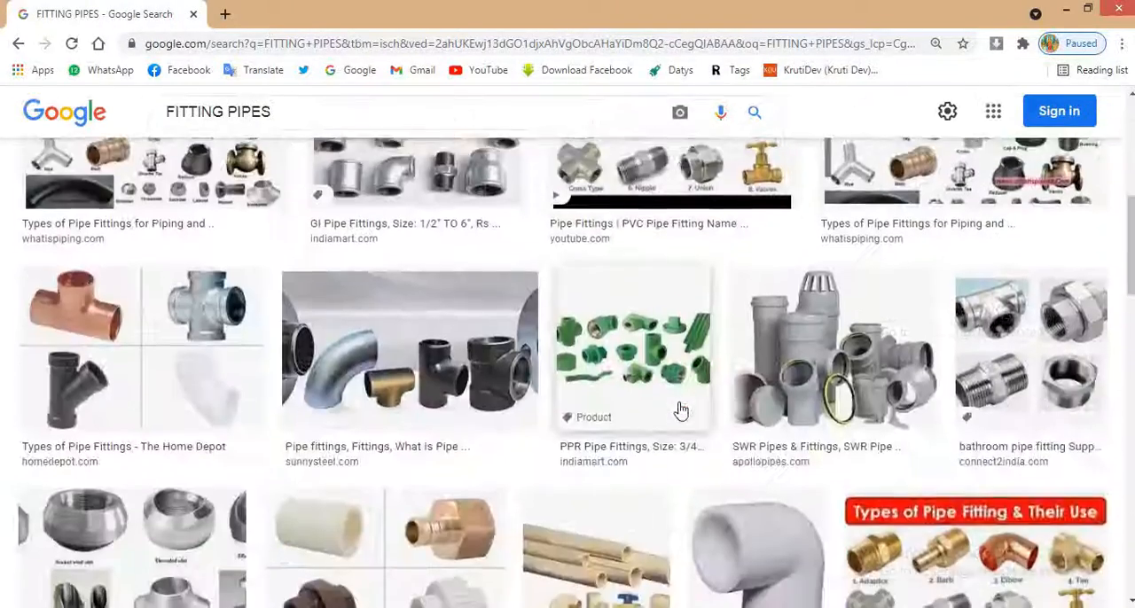
scroll(668, 407, "down", 10)
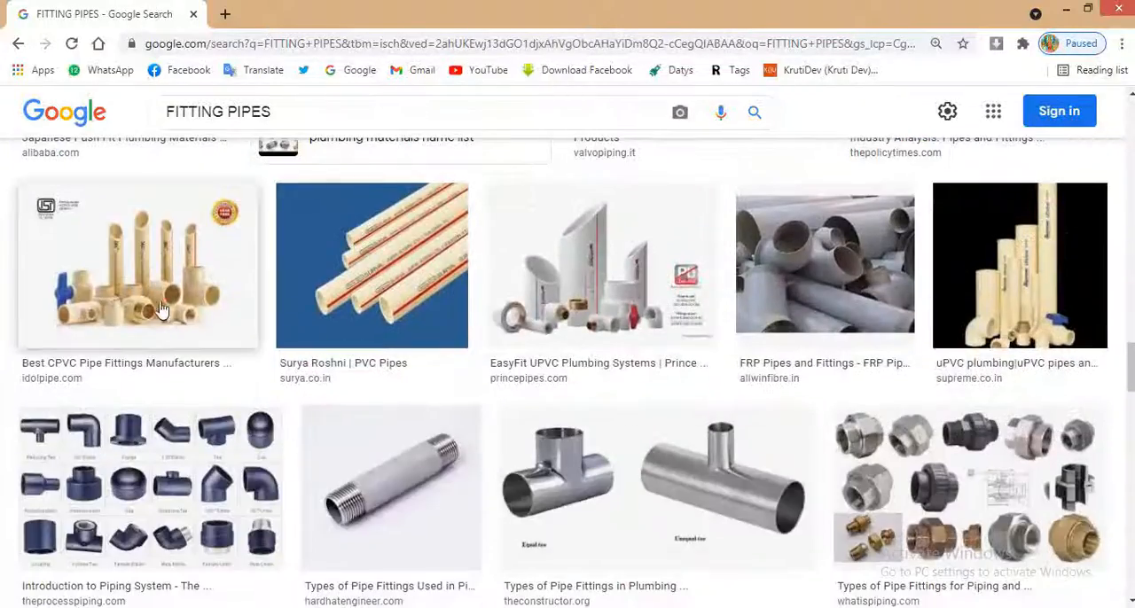
left_click(160, 308)
right_click(874, 387)
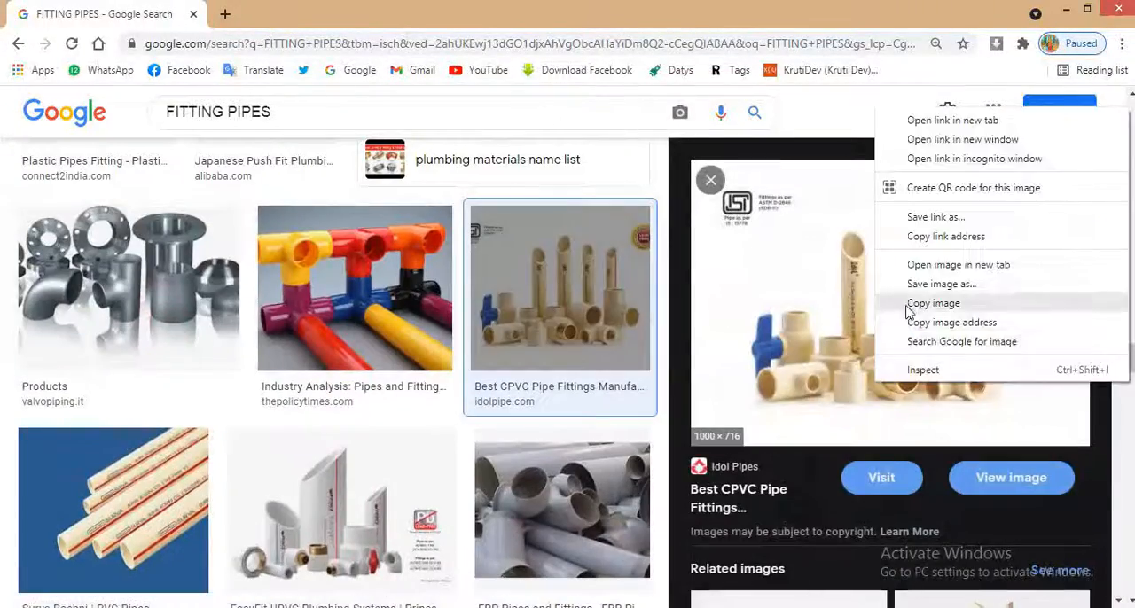
left_click(895, 299)
Step: Bring the CPVC fittings picture into the CorelDRAW banner at about 3.7 in wide and PowerClip it inside the second square
key("alt+Tab")
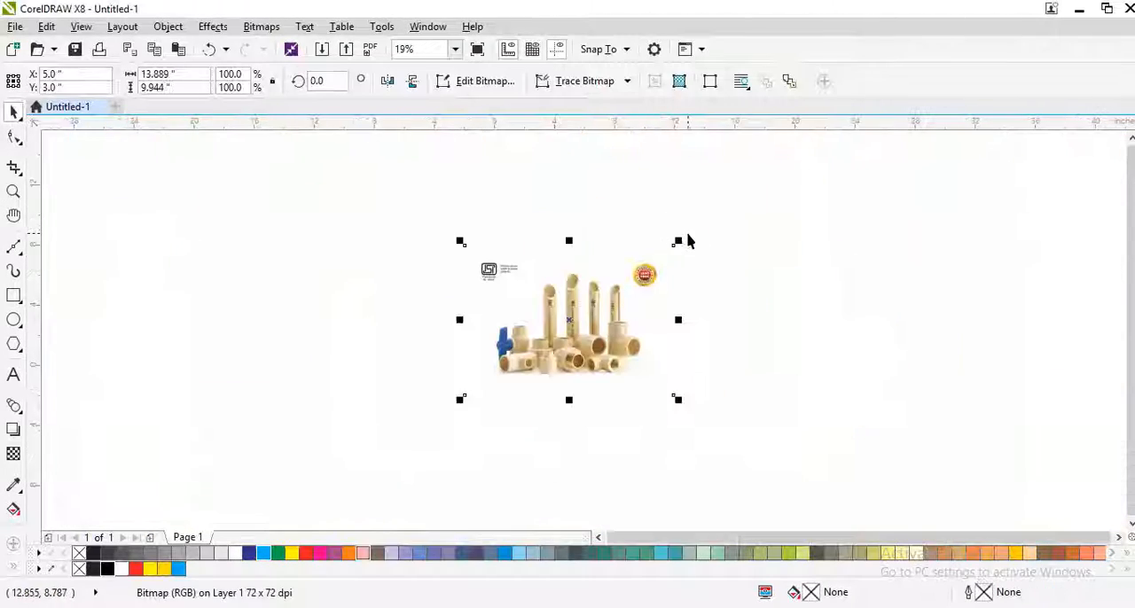
left_click_drag(647, 291, 596, 301)
scroll(535, 347, "up", 2)
right_click(669, 245)
left_click(709, 121)
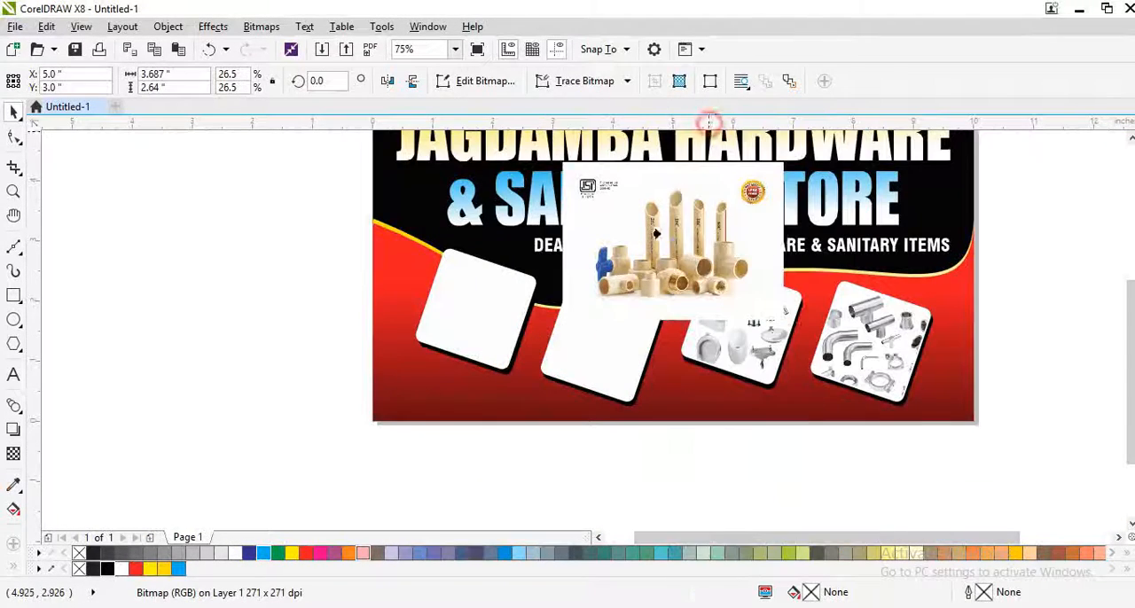
left_click(592, 354)
Step: Edit the second square's PowerClip content, shrinking and positioning the CPVC fittings picture to fit the frame
scroll(616, 331, "up", 2)
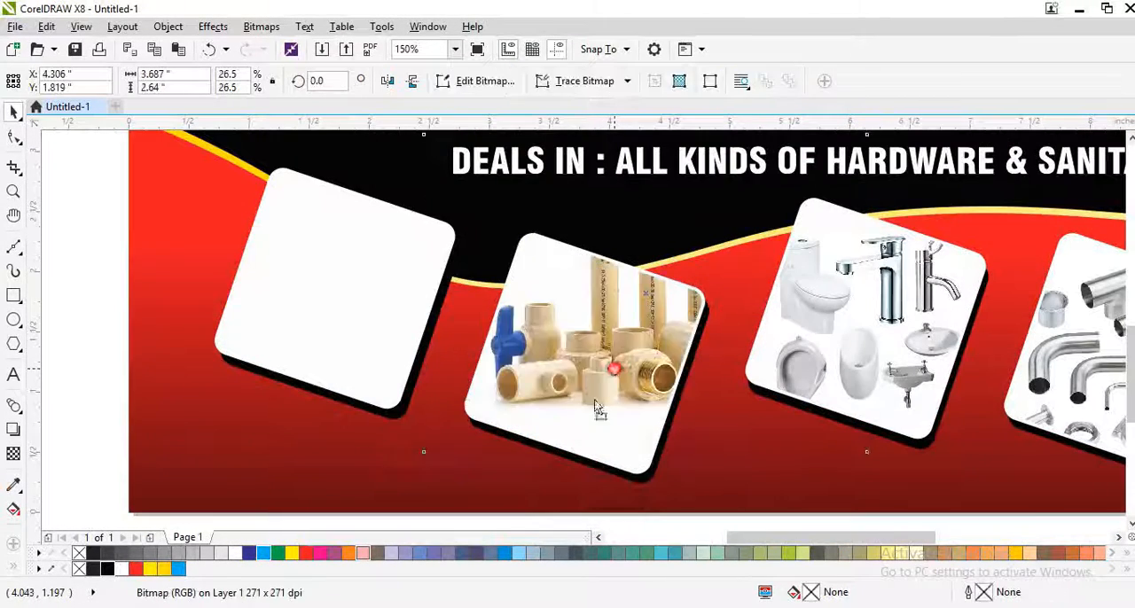
left_click_drag(833, 197, 738, 236)
left_click(694, 290)
left_click(694, 289, "ctrl")
scroll(581, 334, "down", 1)
left_click(585, 457)
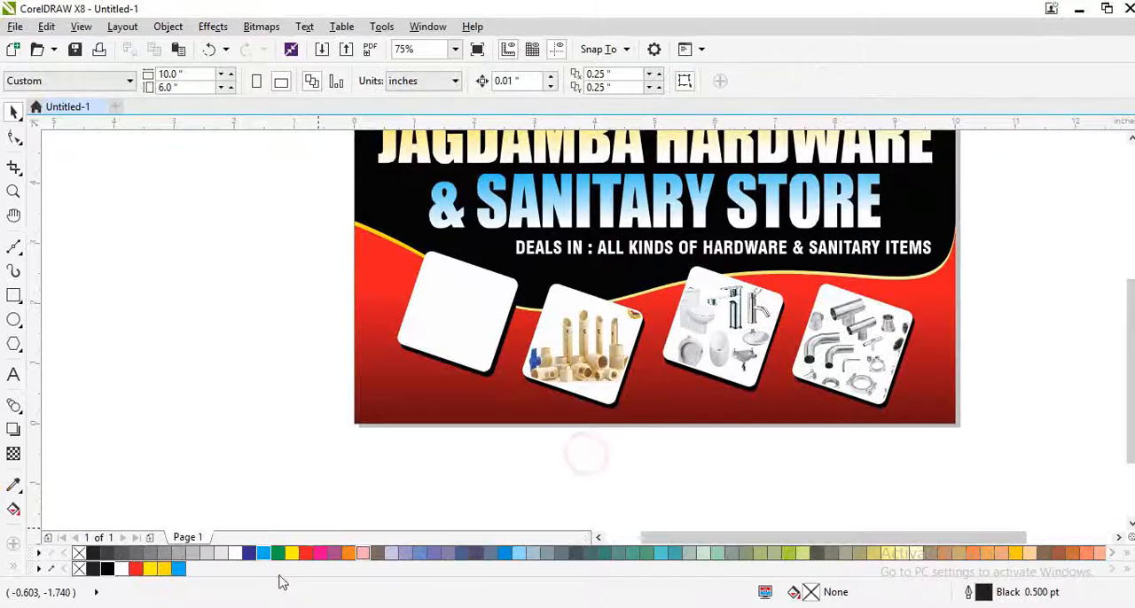
Step: Return to Chrome, search images for DOOR FITTING and copy the IndiaMART picture of aluminium door fitting accessories
left_click(279, 603)
left_click(260, 112)
key("ctrl+a")
type("DOOR ")
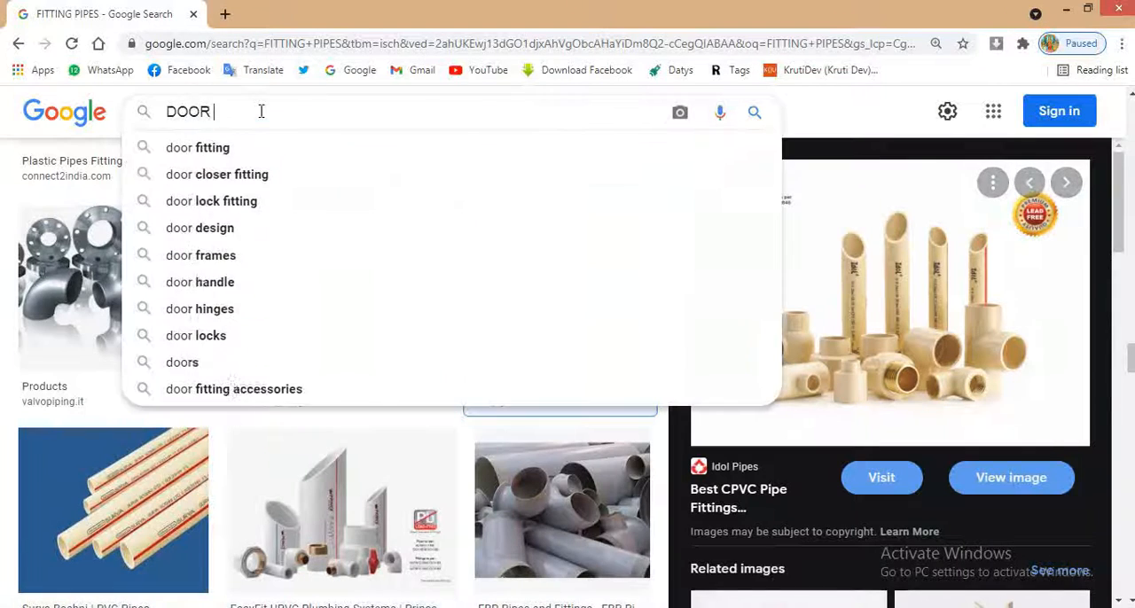
type("FITTING")
key("Return")
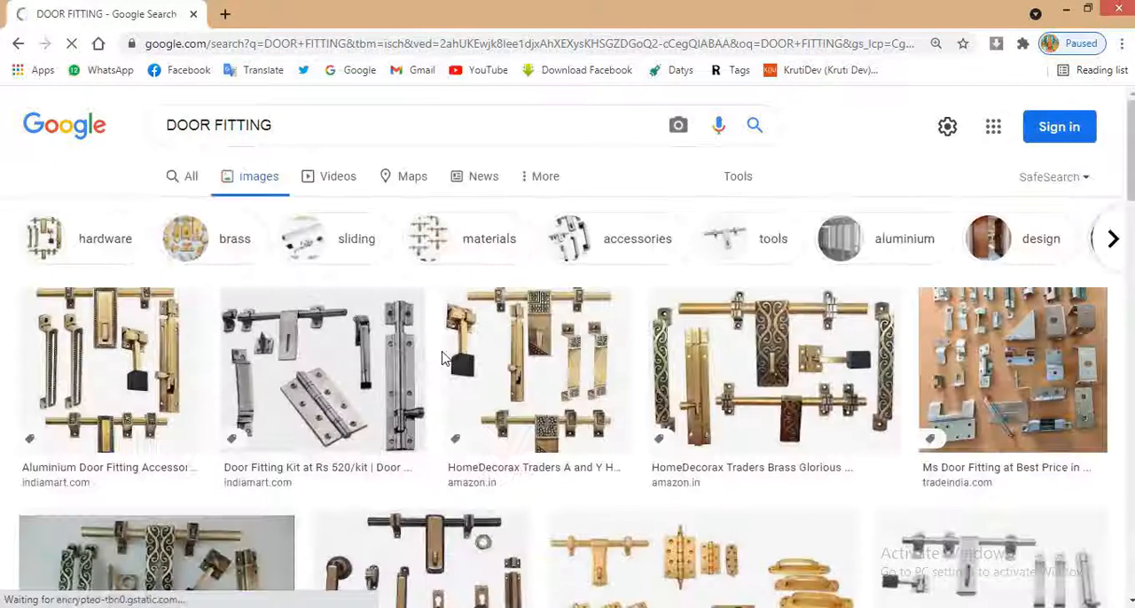
left_click(118, 416)
right_click(882, 410)
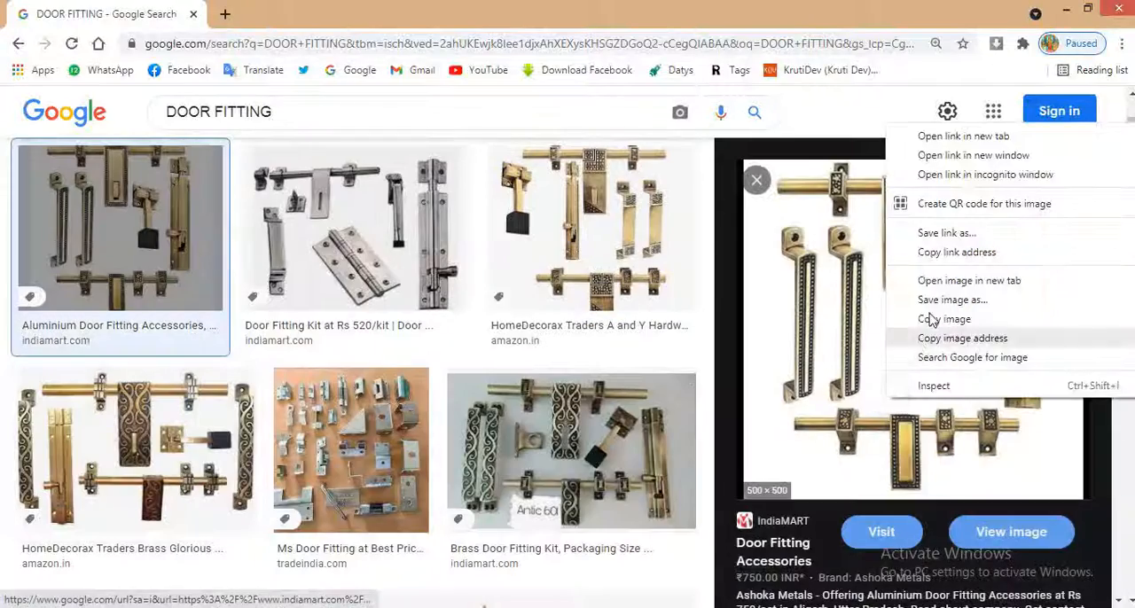
left_click(926, 319)
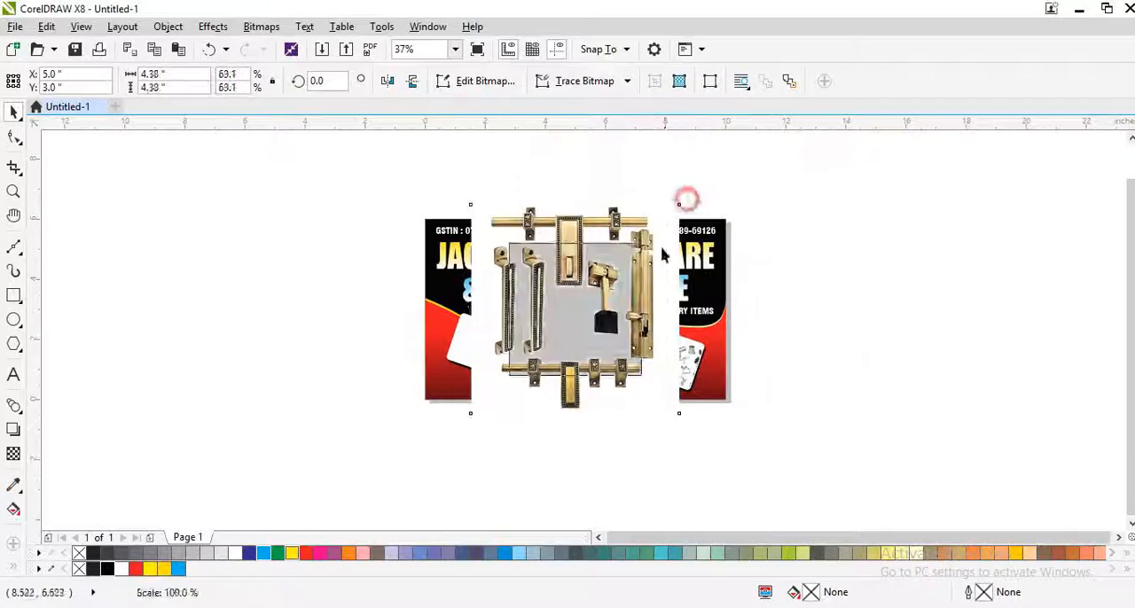
Step: Bring the door fittings picture into the CorelDRAW banner at reduced size and PowerClip it inside the leftmost square
left_click_drag(689, 407, 609, 327)
right_click(567, 311)
left_click(608, 122)
left_click(371, 350)
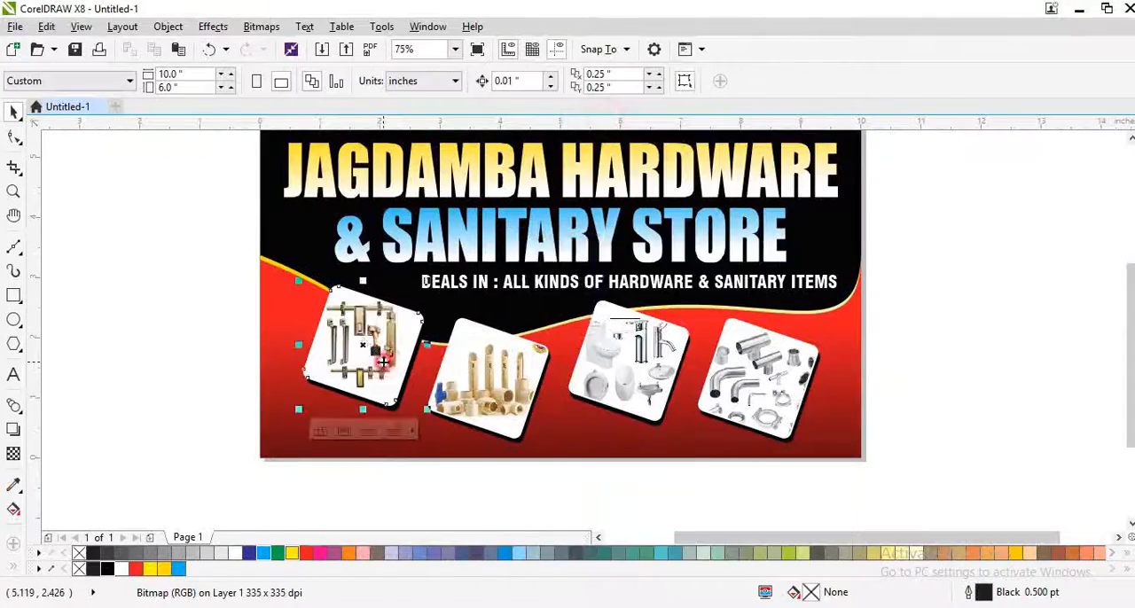
Step: Edit the leftmost square's PowerClip content, resizing the door fittings picture to about 1.7 in wide and positioning it in the frame
scroll(372, 350, "up", 1)
left_click(371, 350, "ctrl")
left_click_drag(447, 448, 459, 451)
scroll(411, 337, "up", 2)
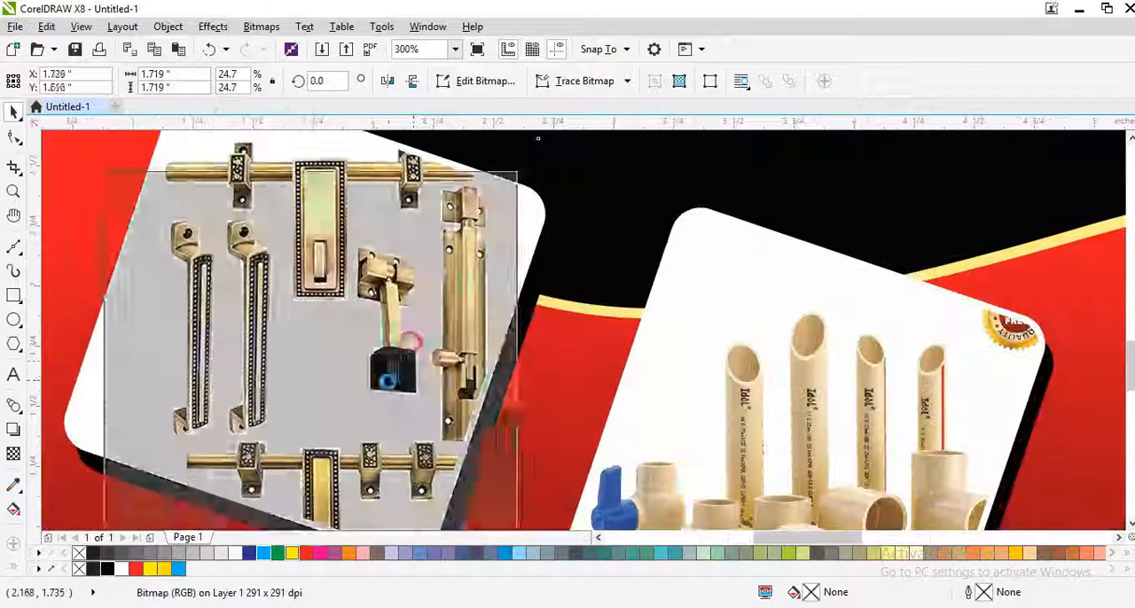